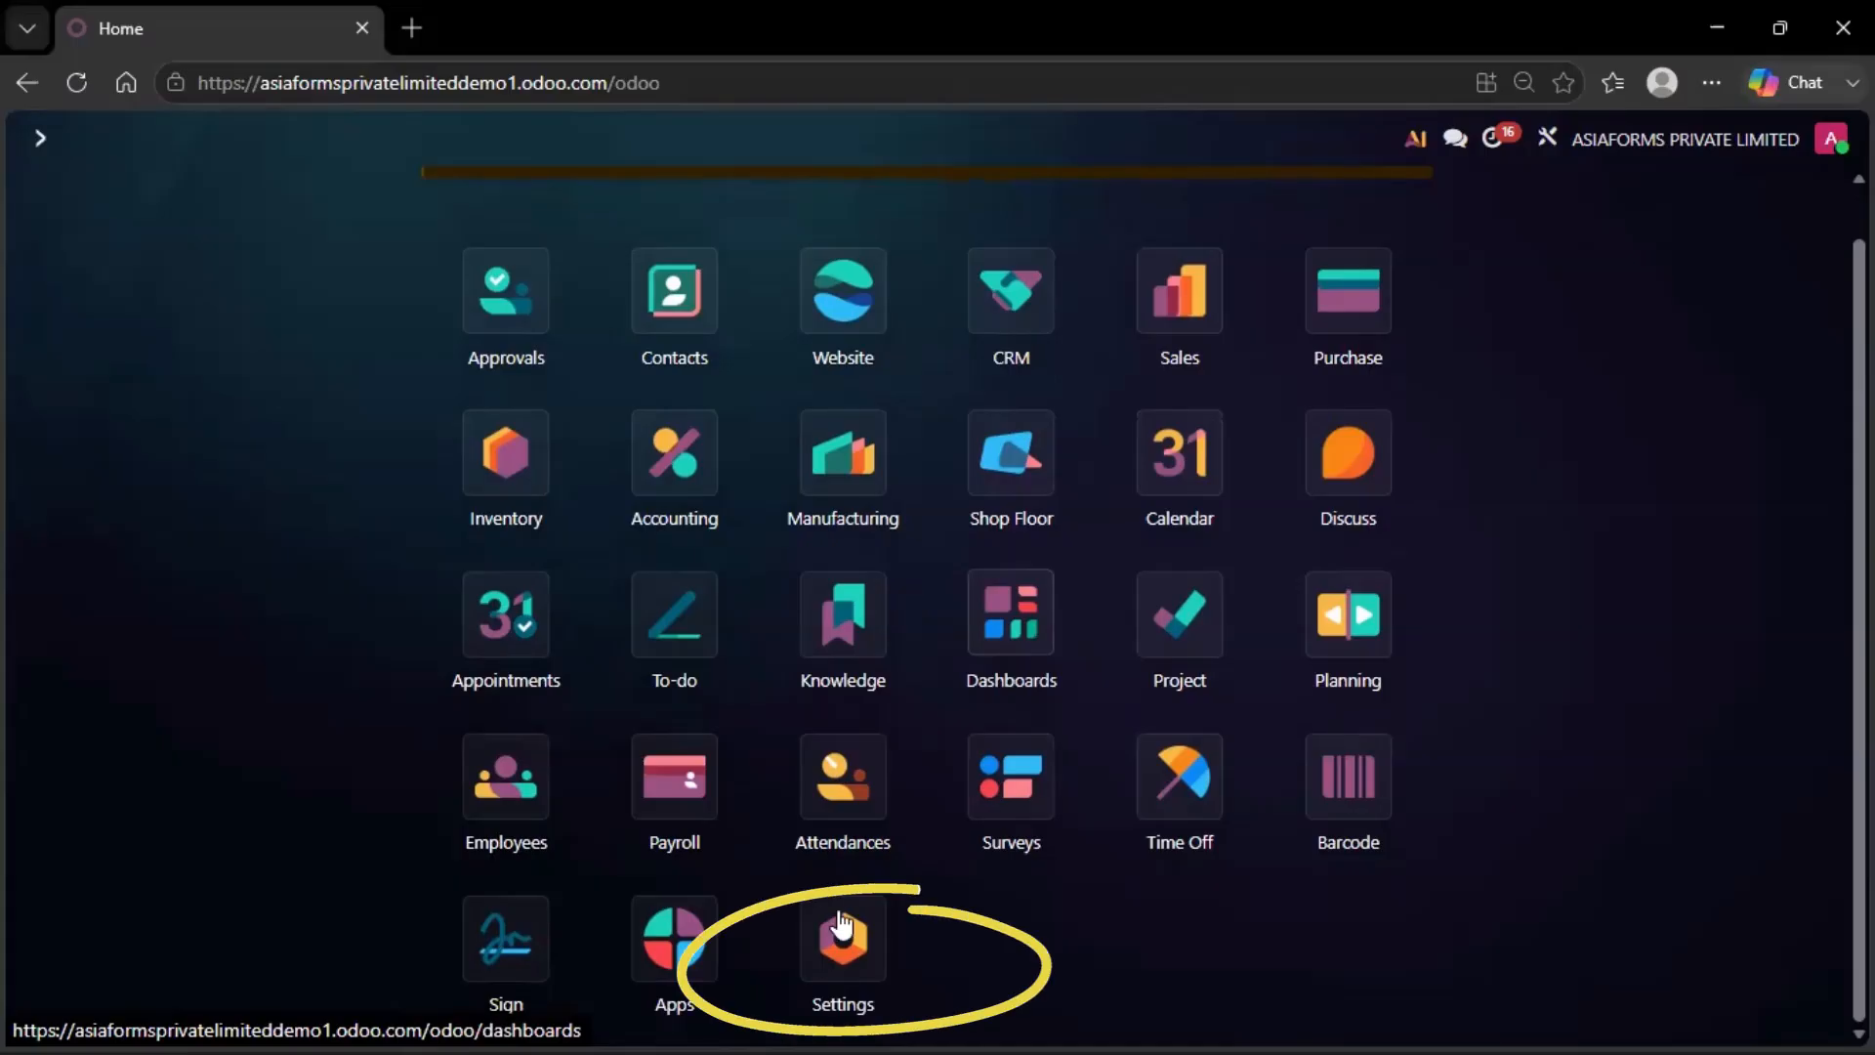
# Enable the Customer Addresses option under Accounting, found by searching 'DEL', and save the settings
pyautogui.click(834, 918)
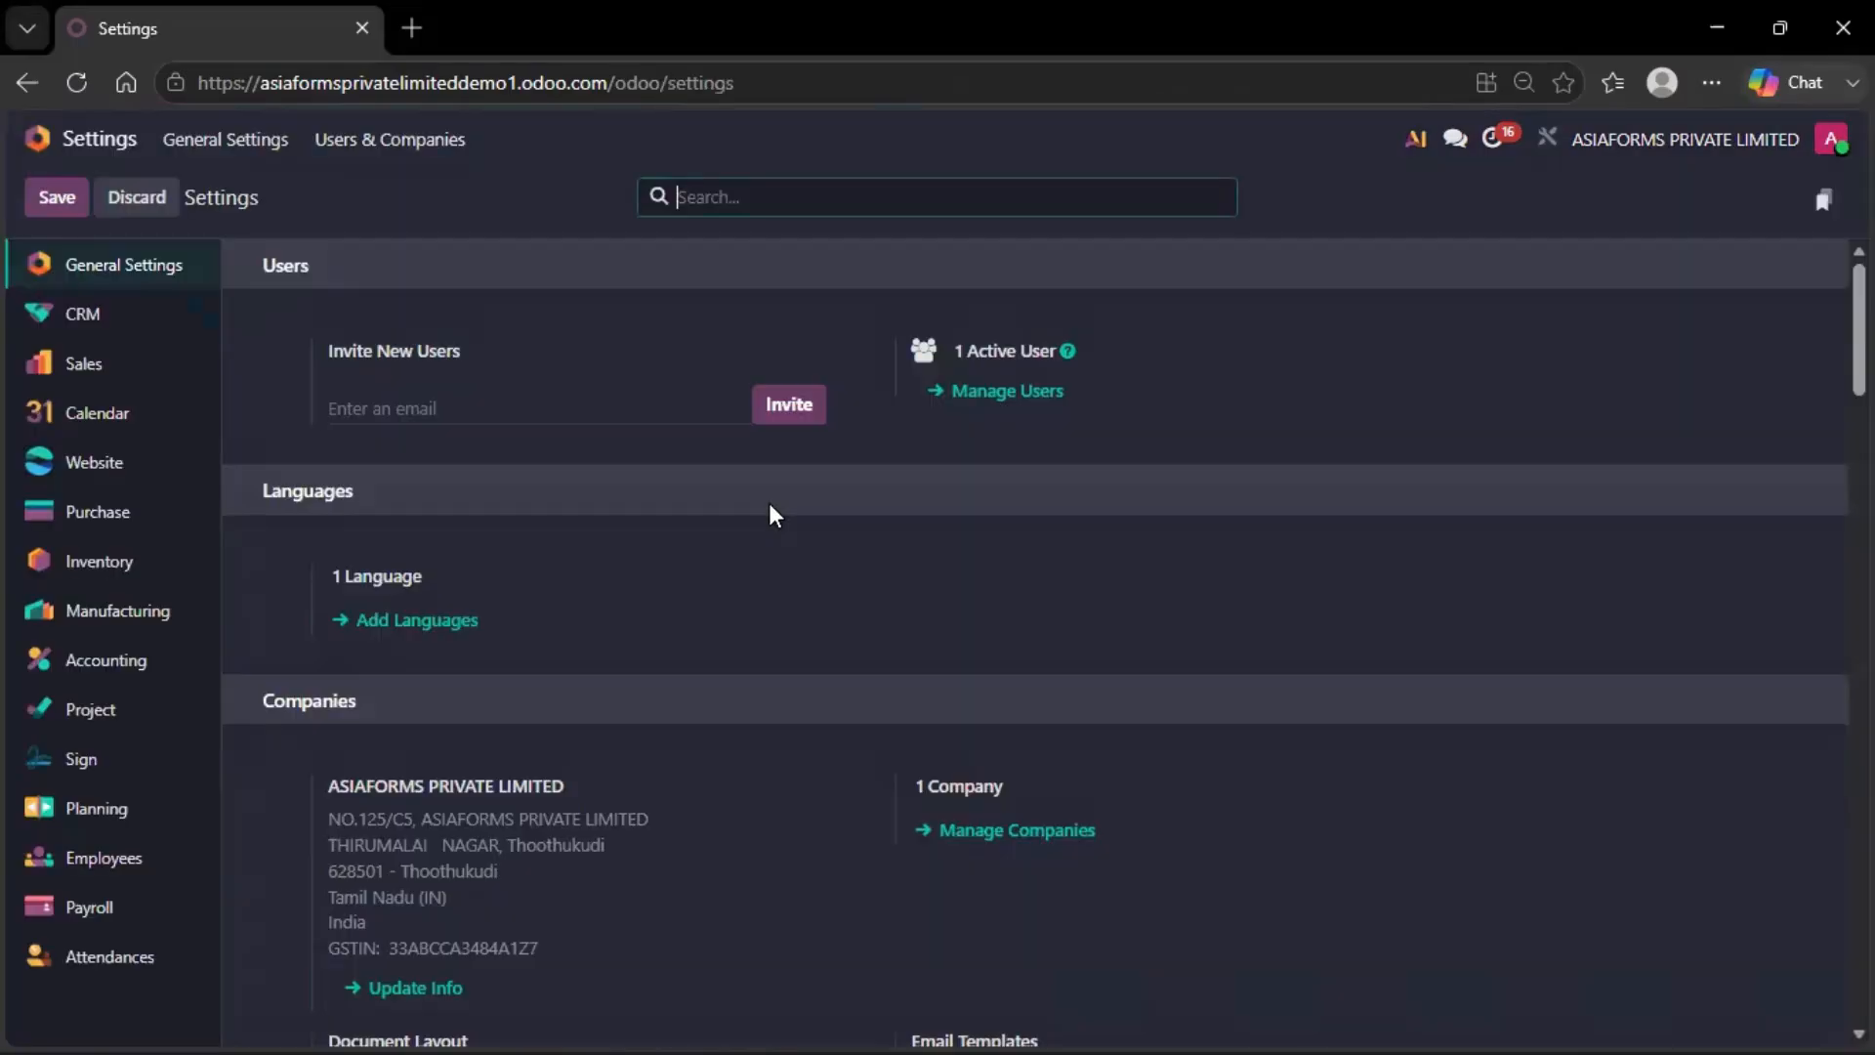
pyautogui.write('DEL')
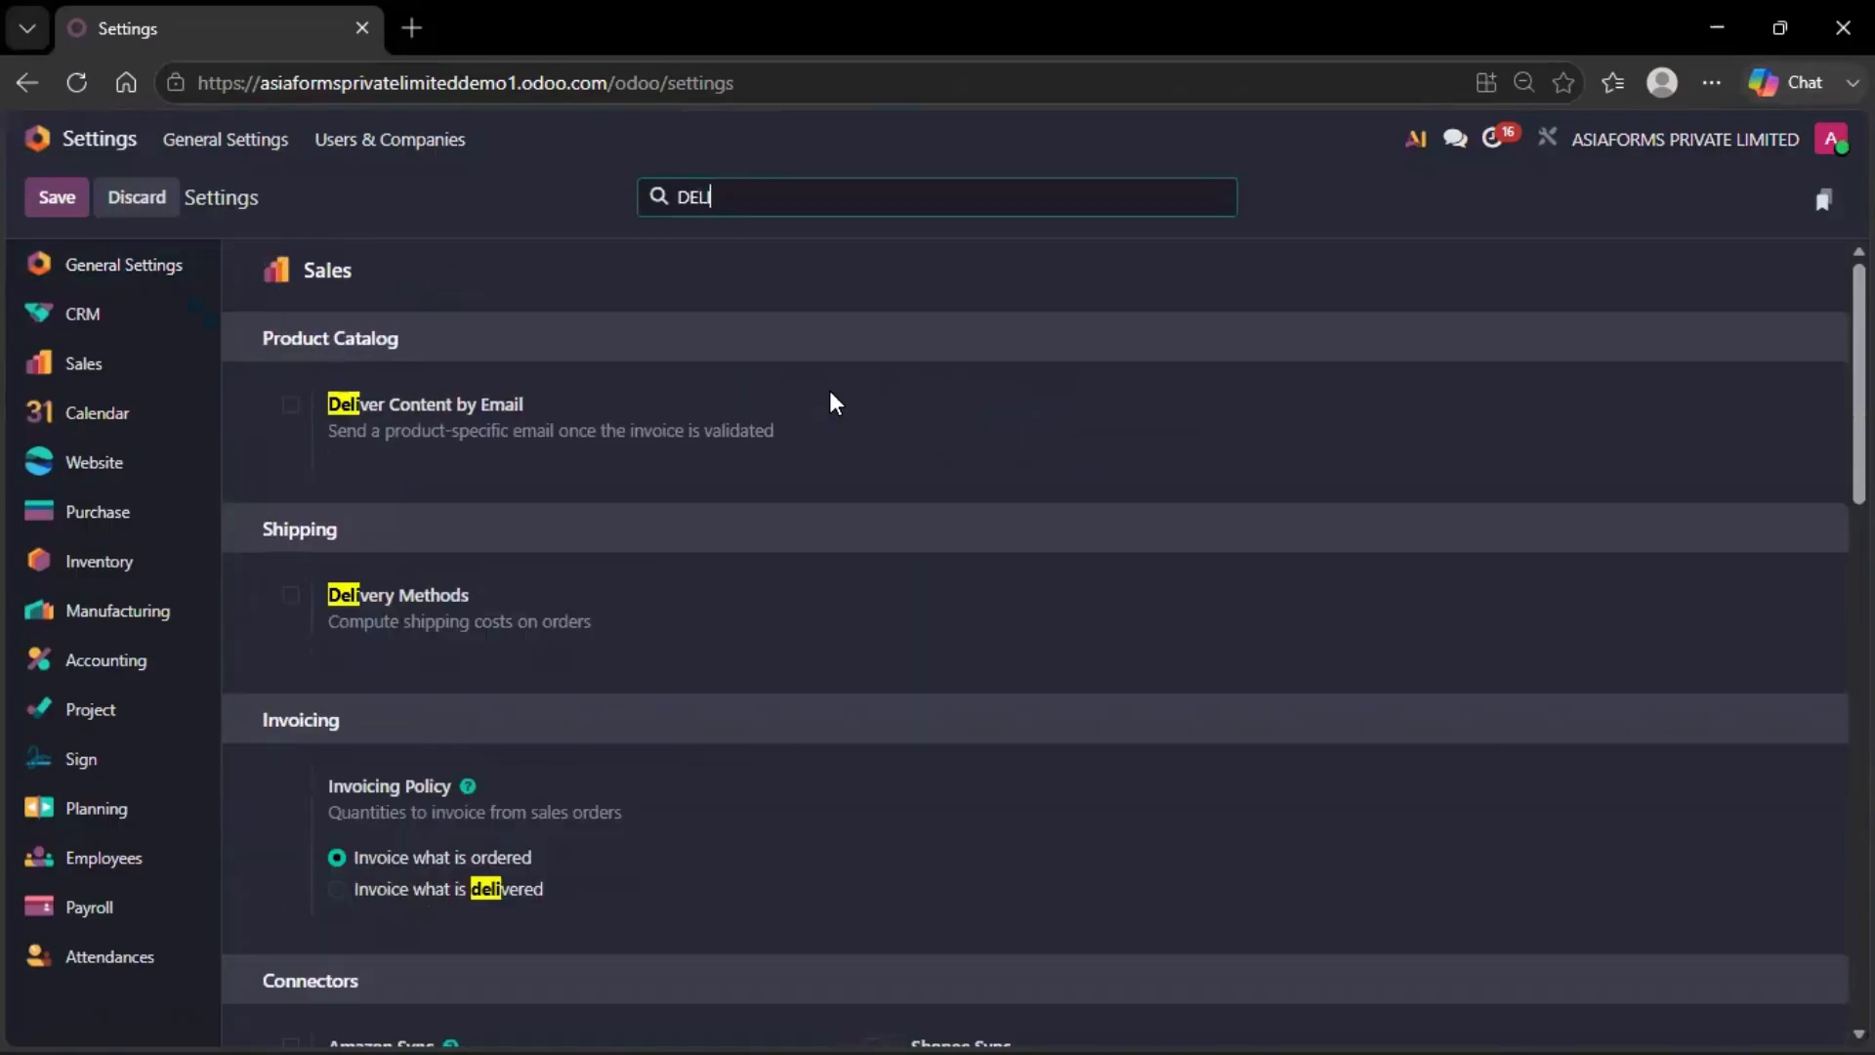
pyautogui.scroll(-12, 790, 484)
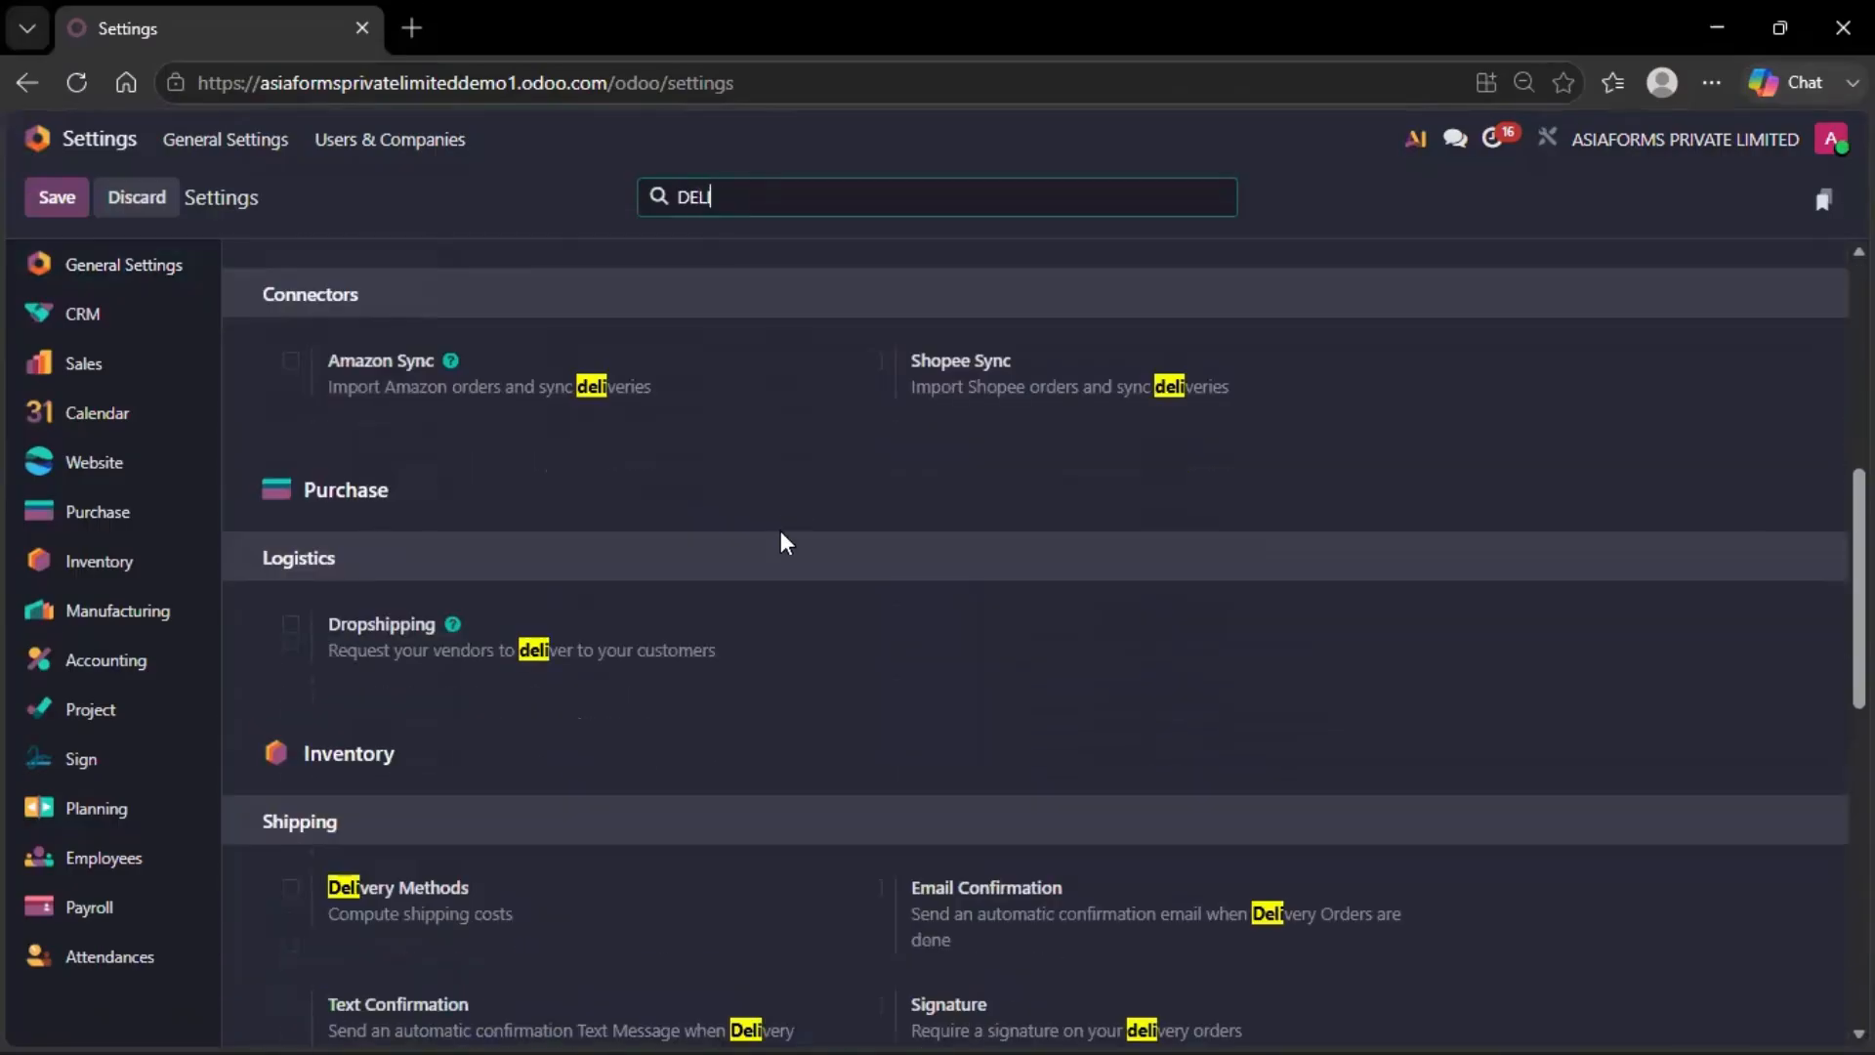
pyautogui.scroll(-4, 768, 584)
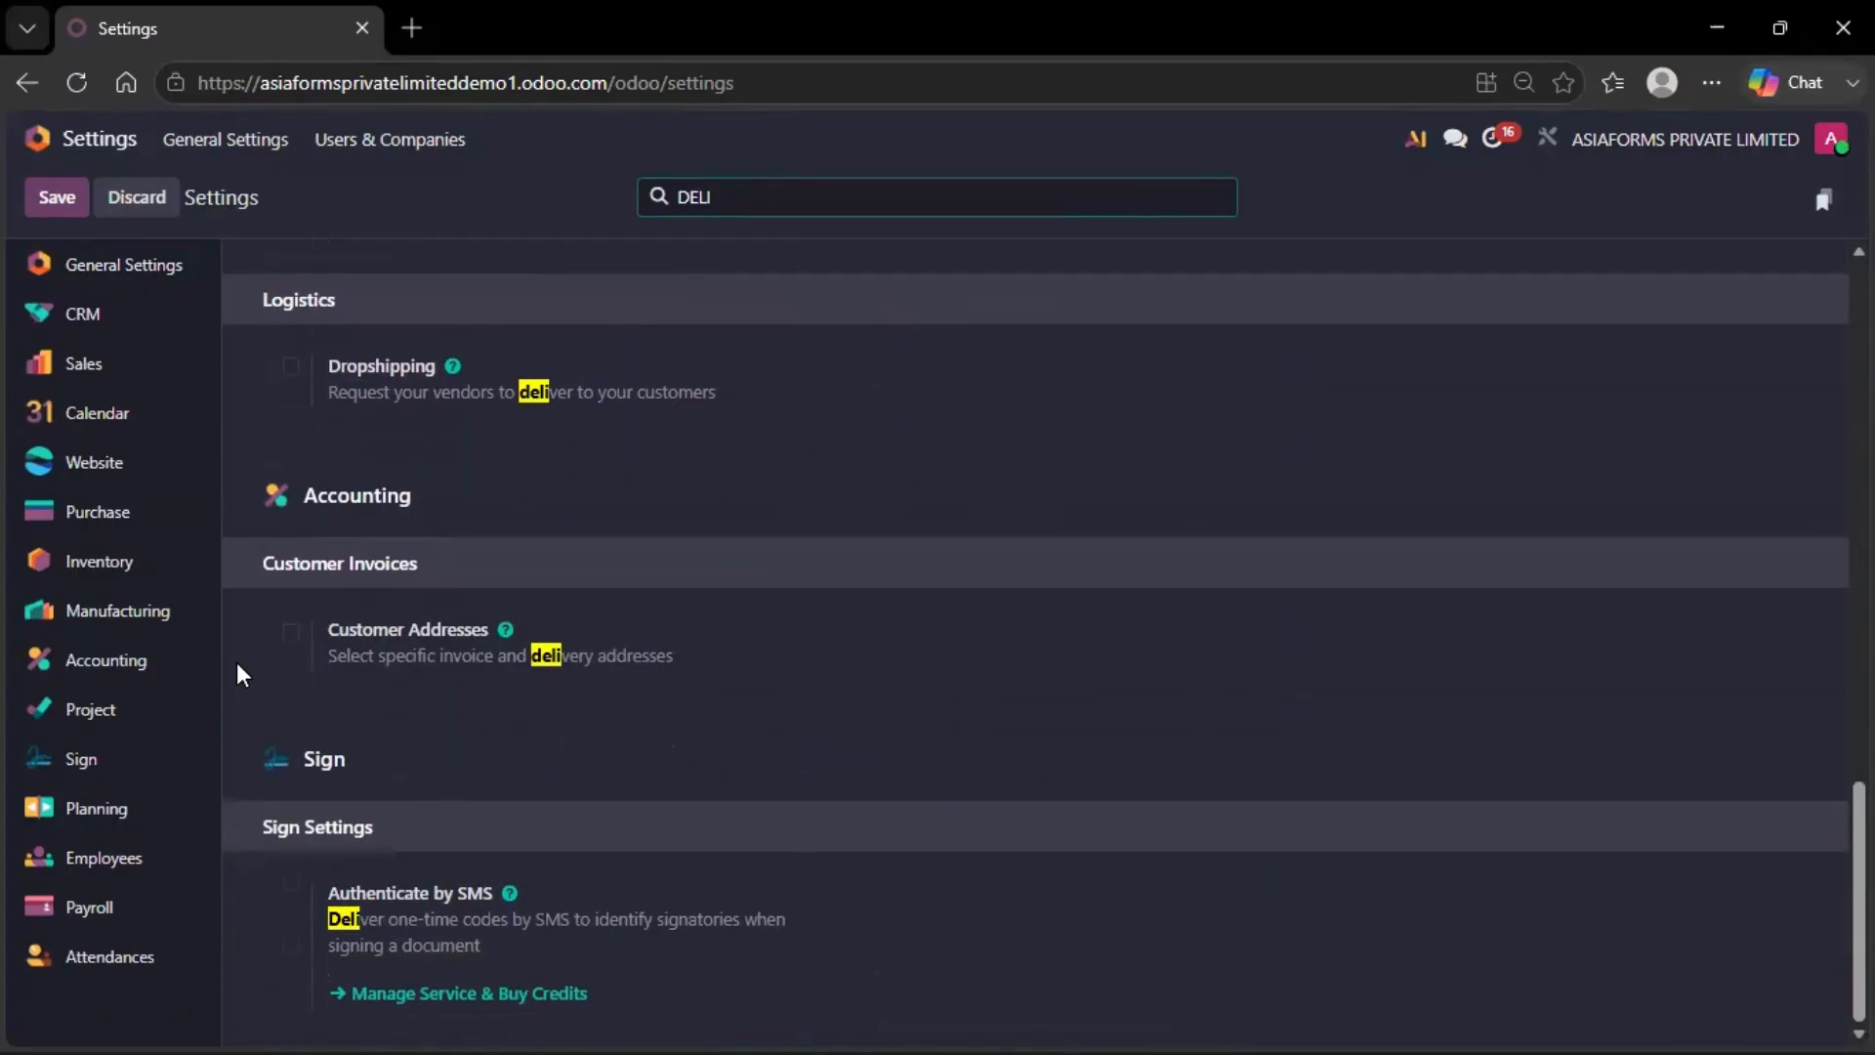
pyautogui.click(290, 634)
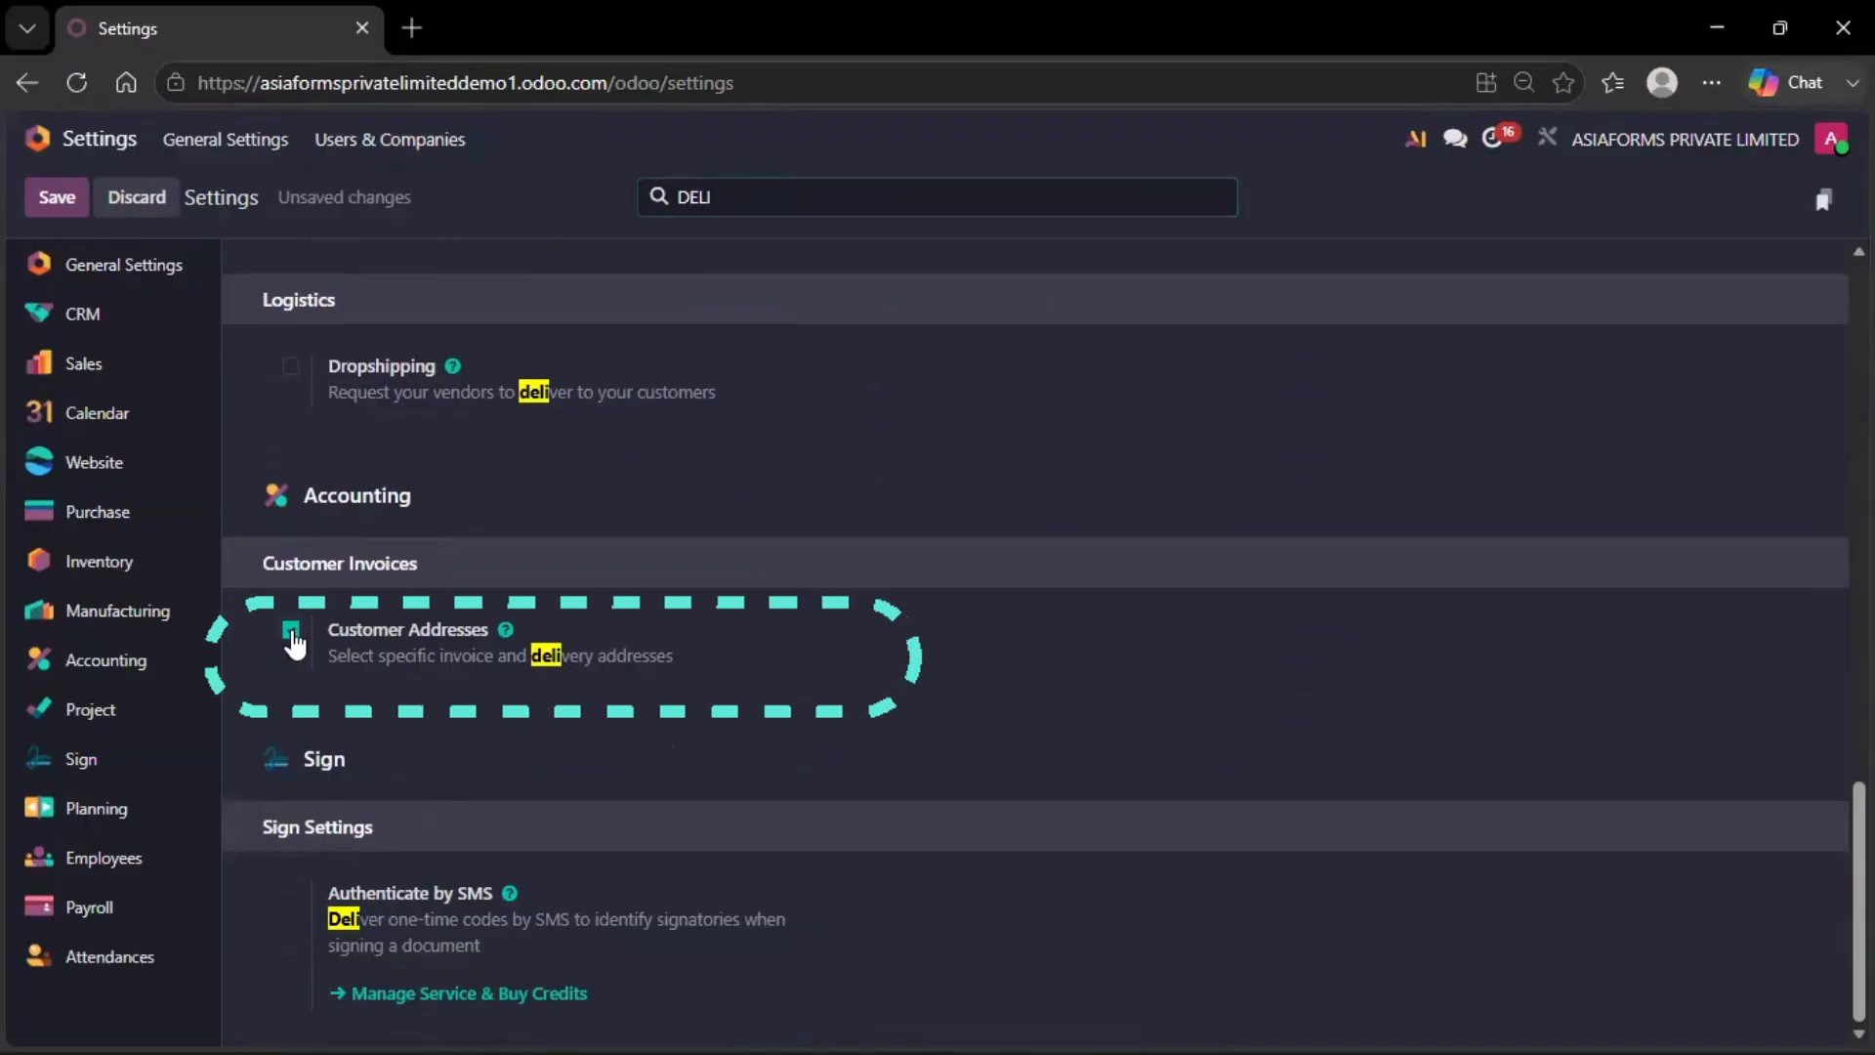
pyautogui.click(61, 200)
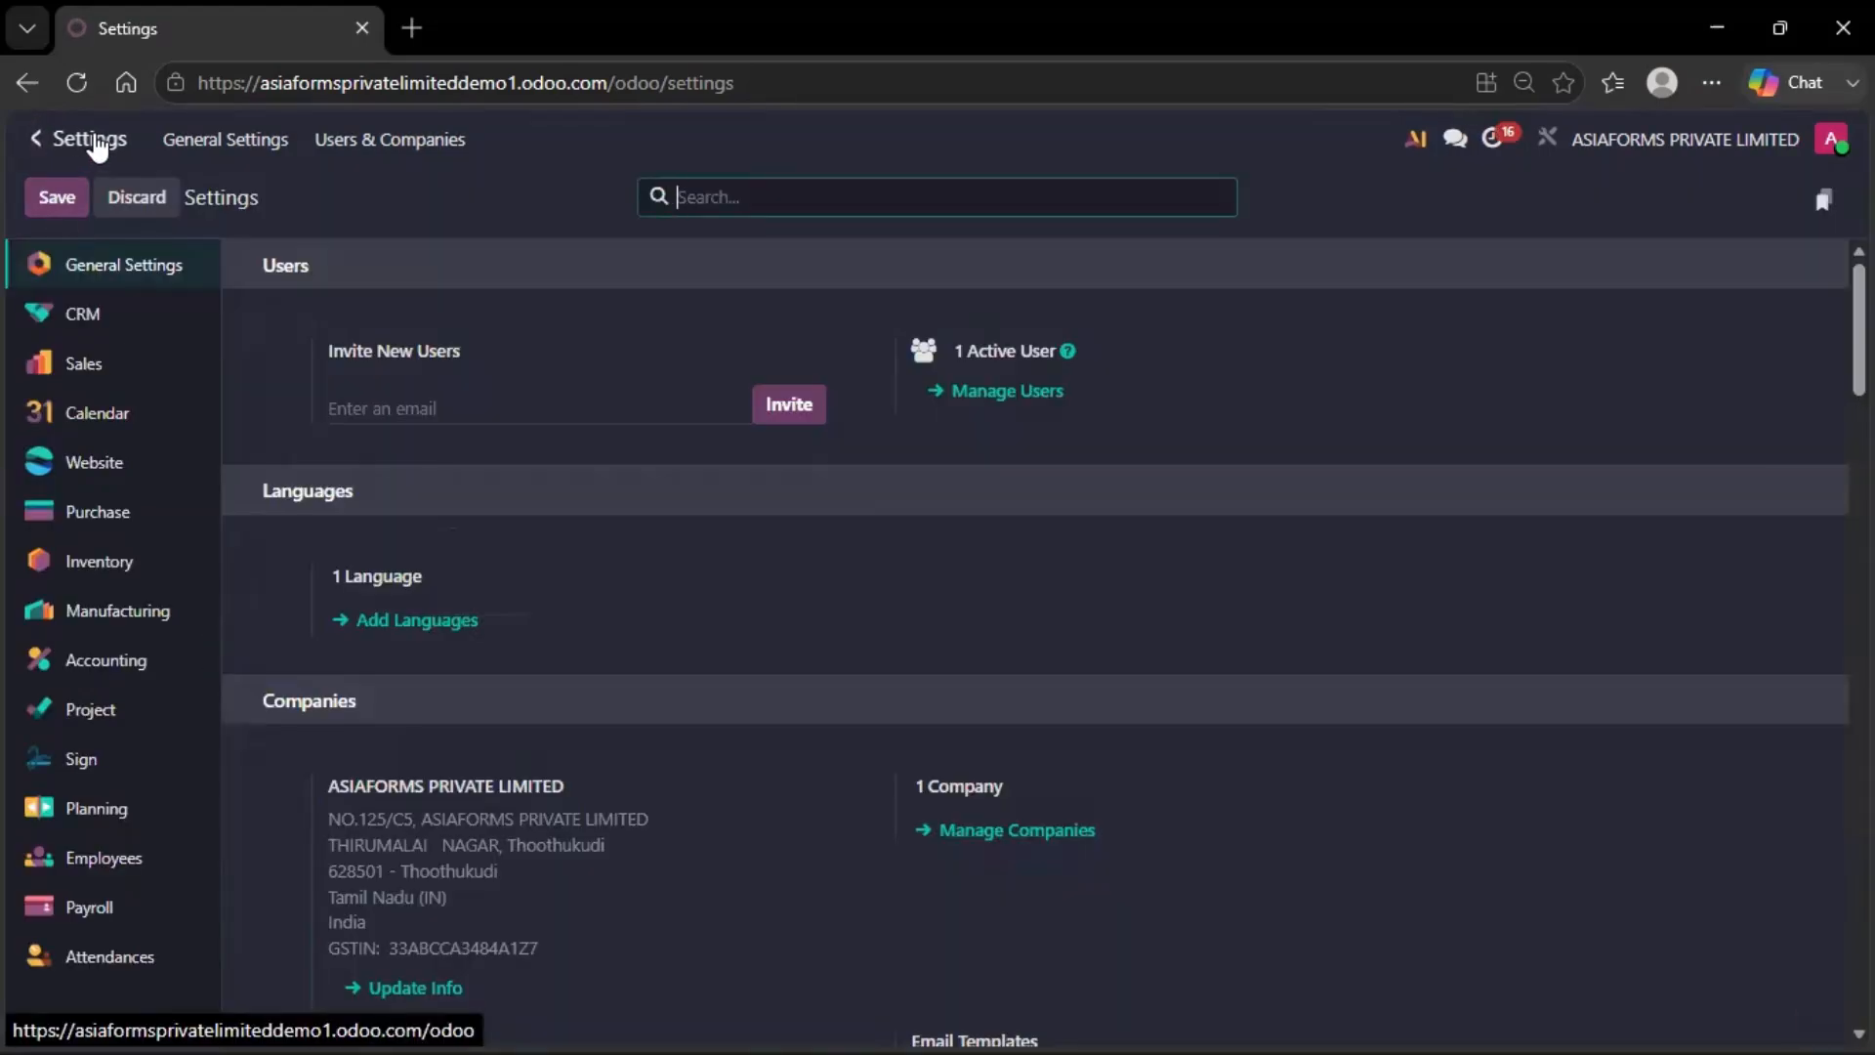
# Start a new contact in the Contacts app named SANKAR AND CO
pyautogui.click(95, 142)
pyautogui.click(656, 344)
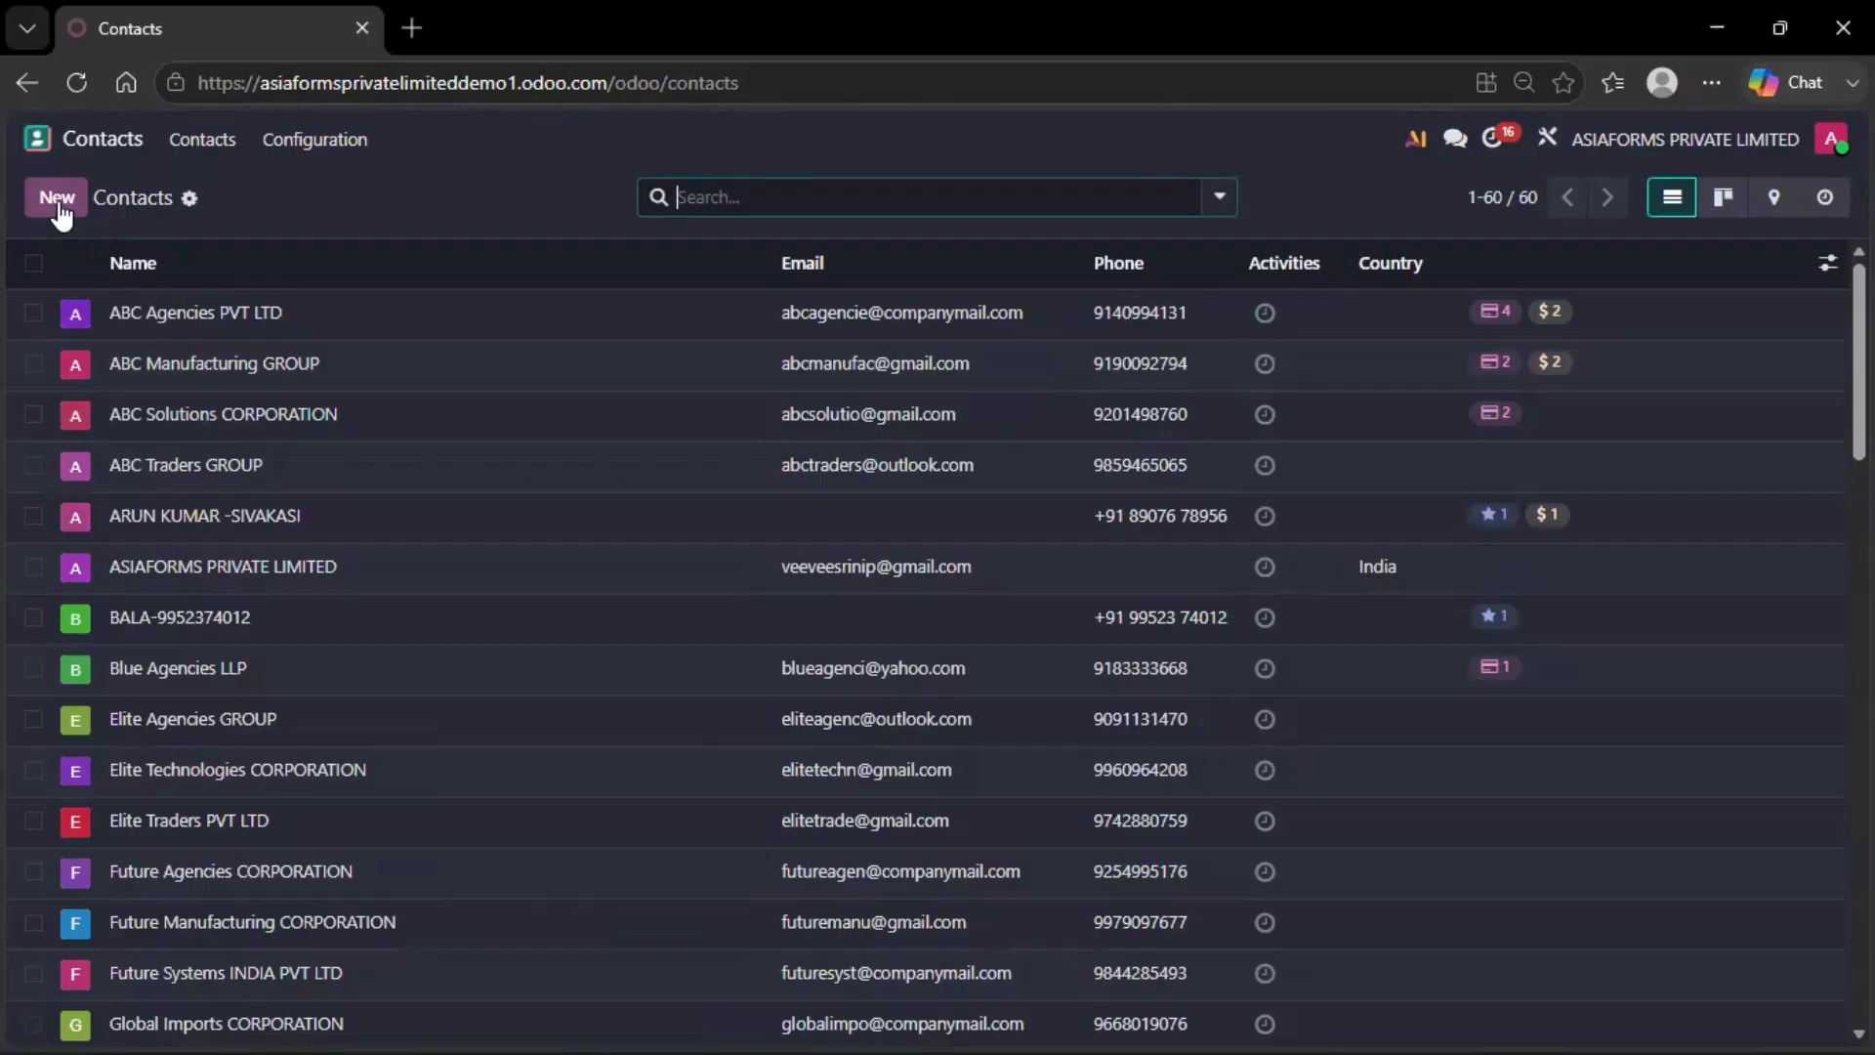
pyautogui.click(58, 199)
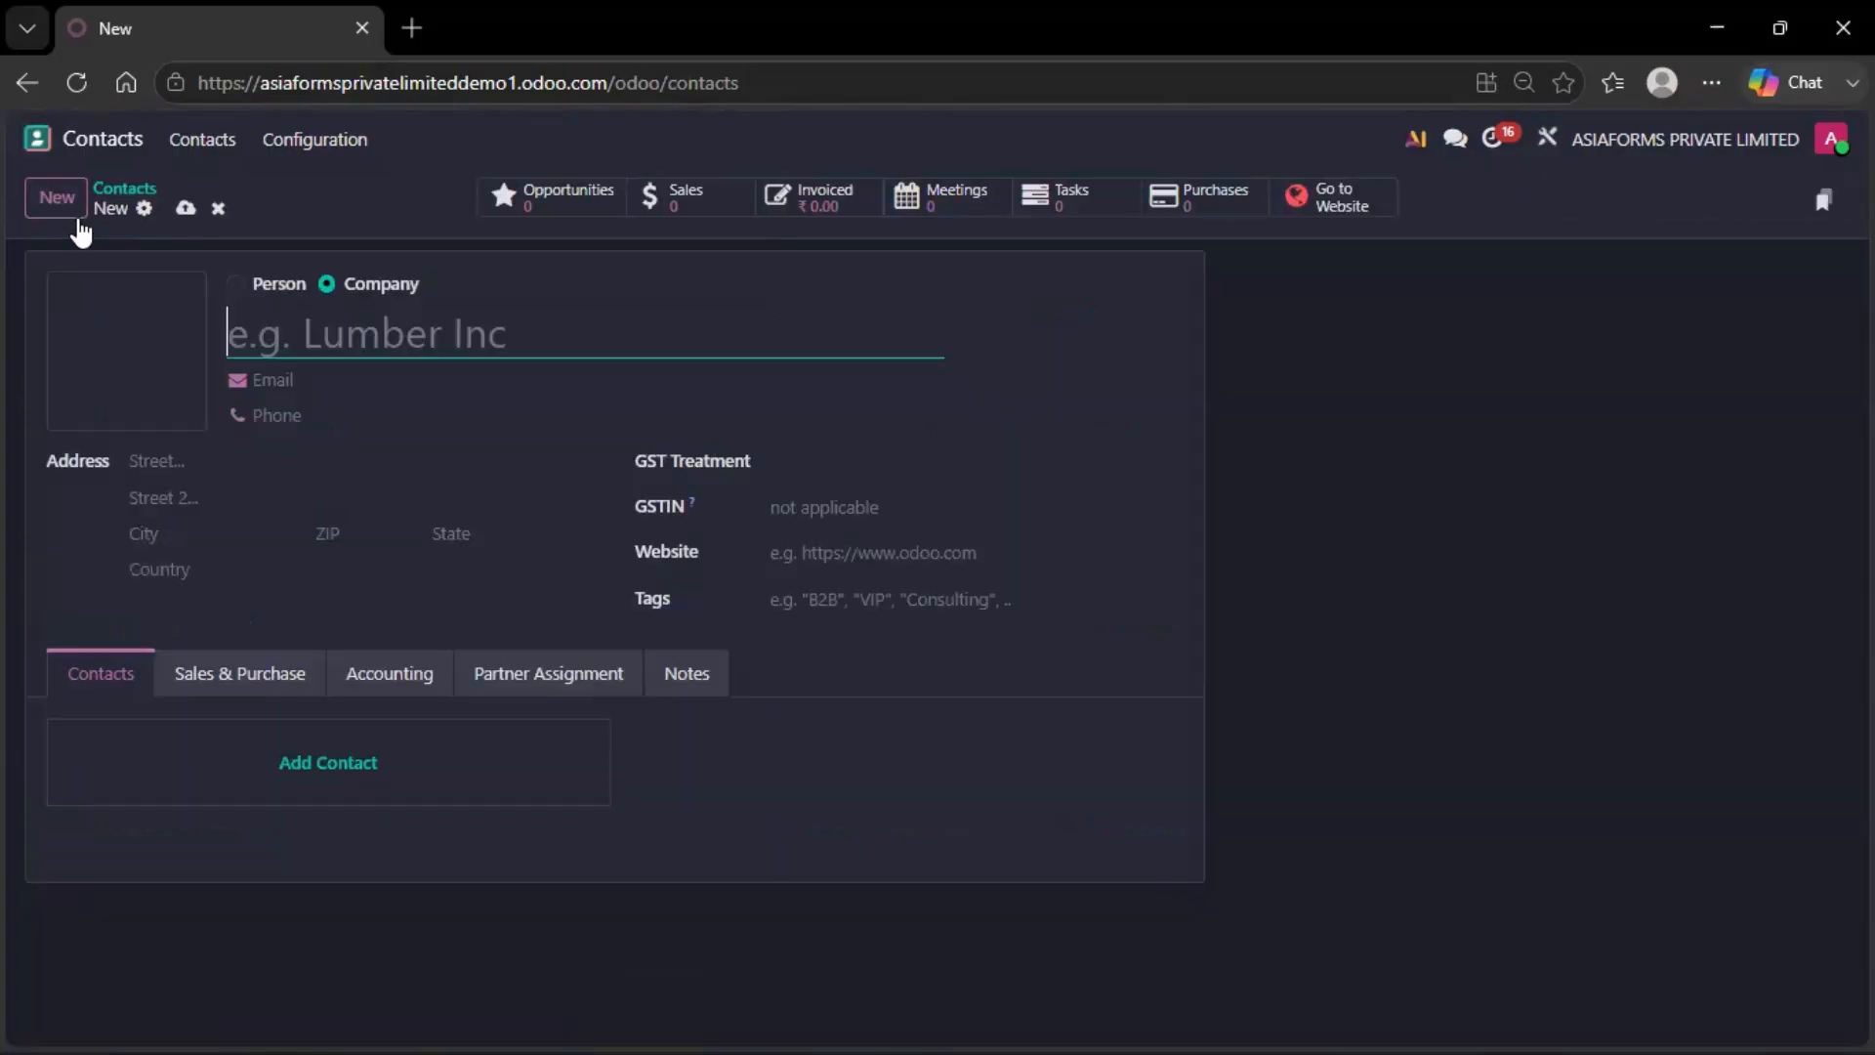
pyautogui.write('SAN')
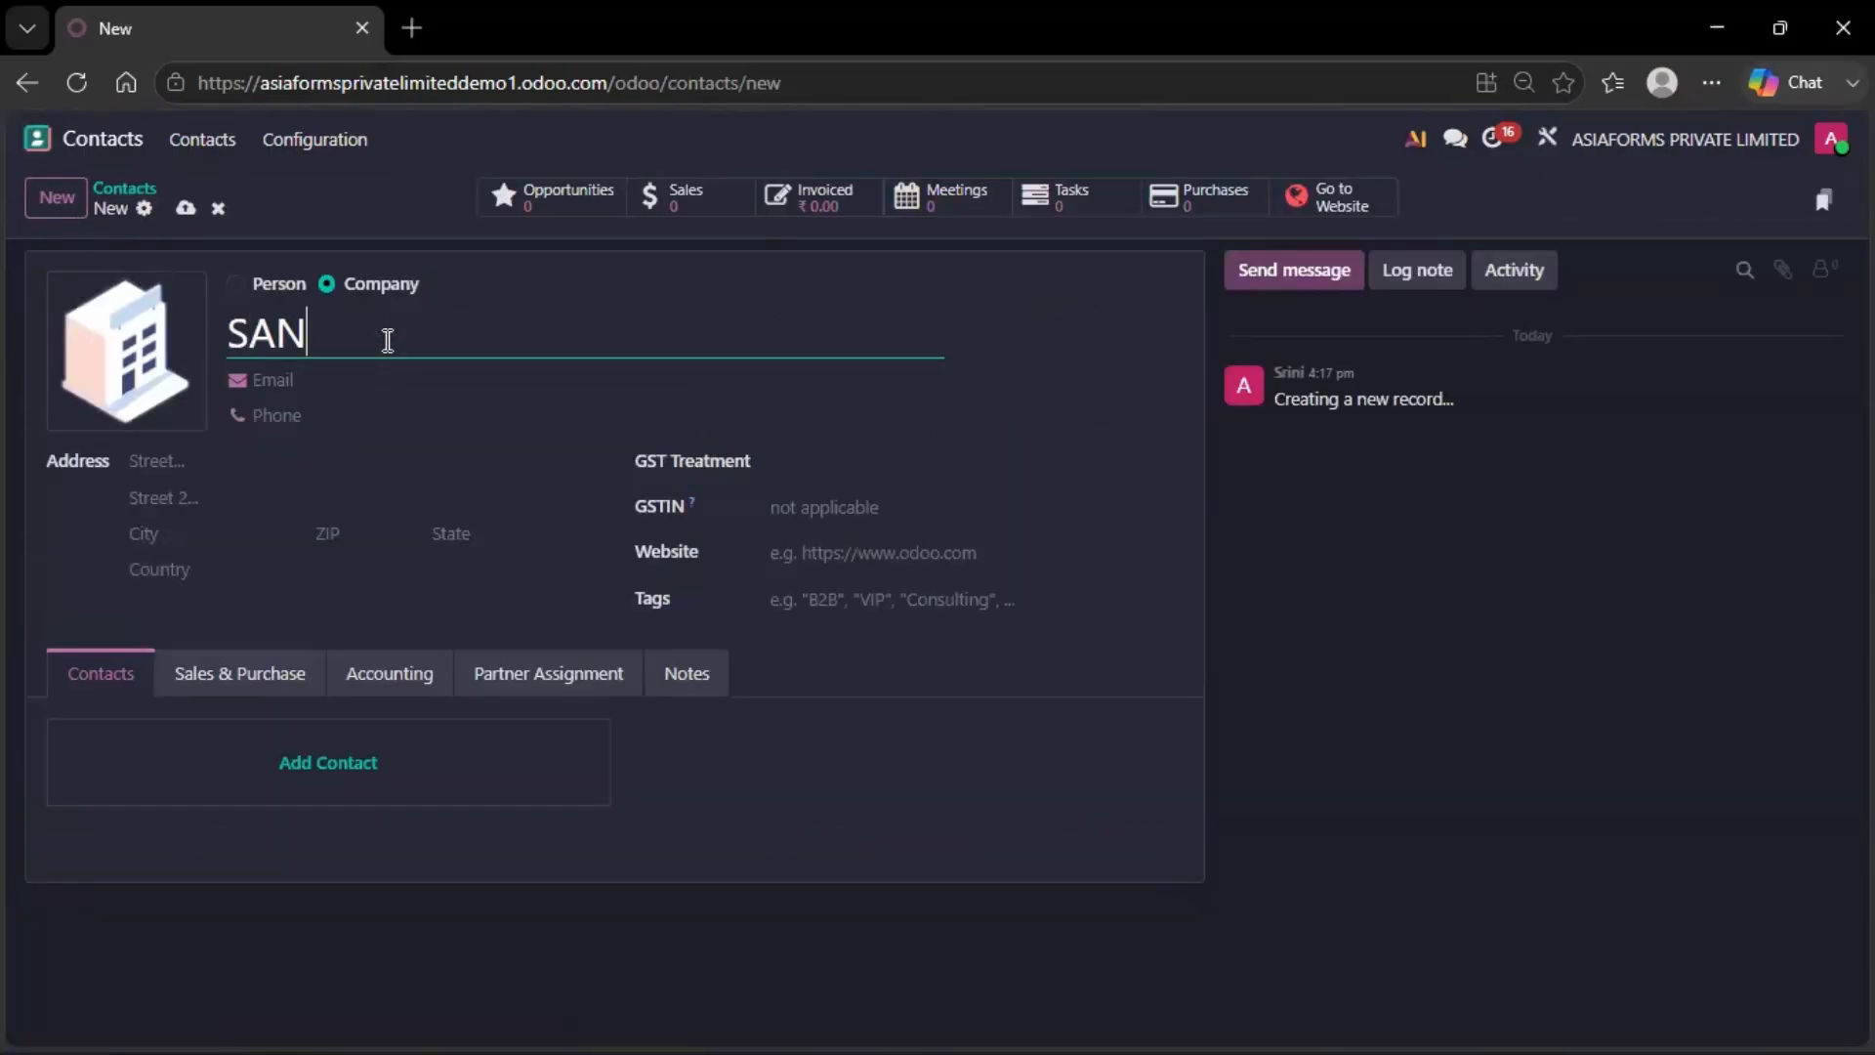
pyautogui.write('KAR')
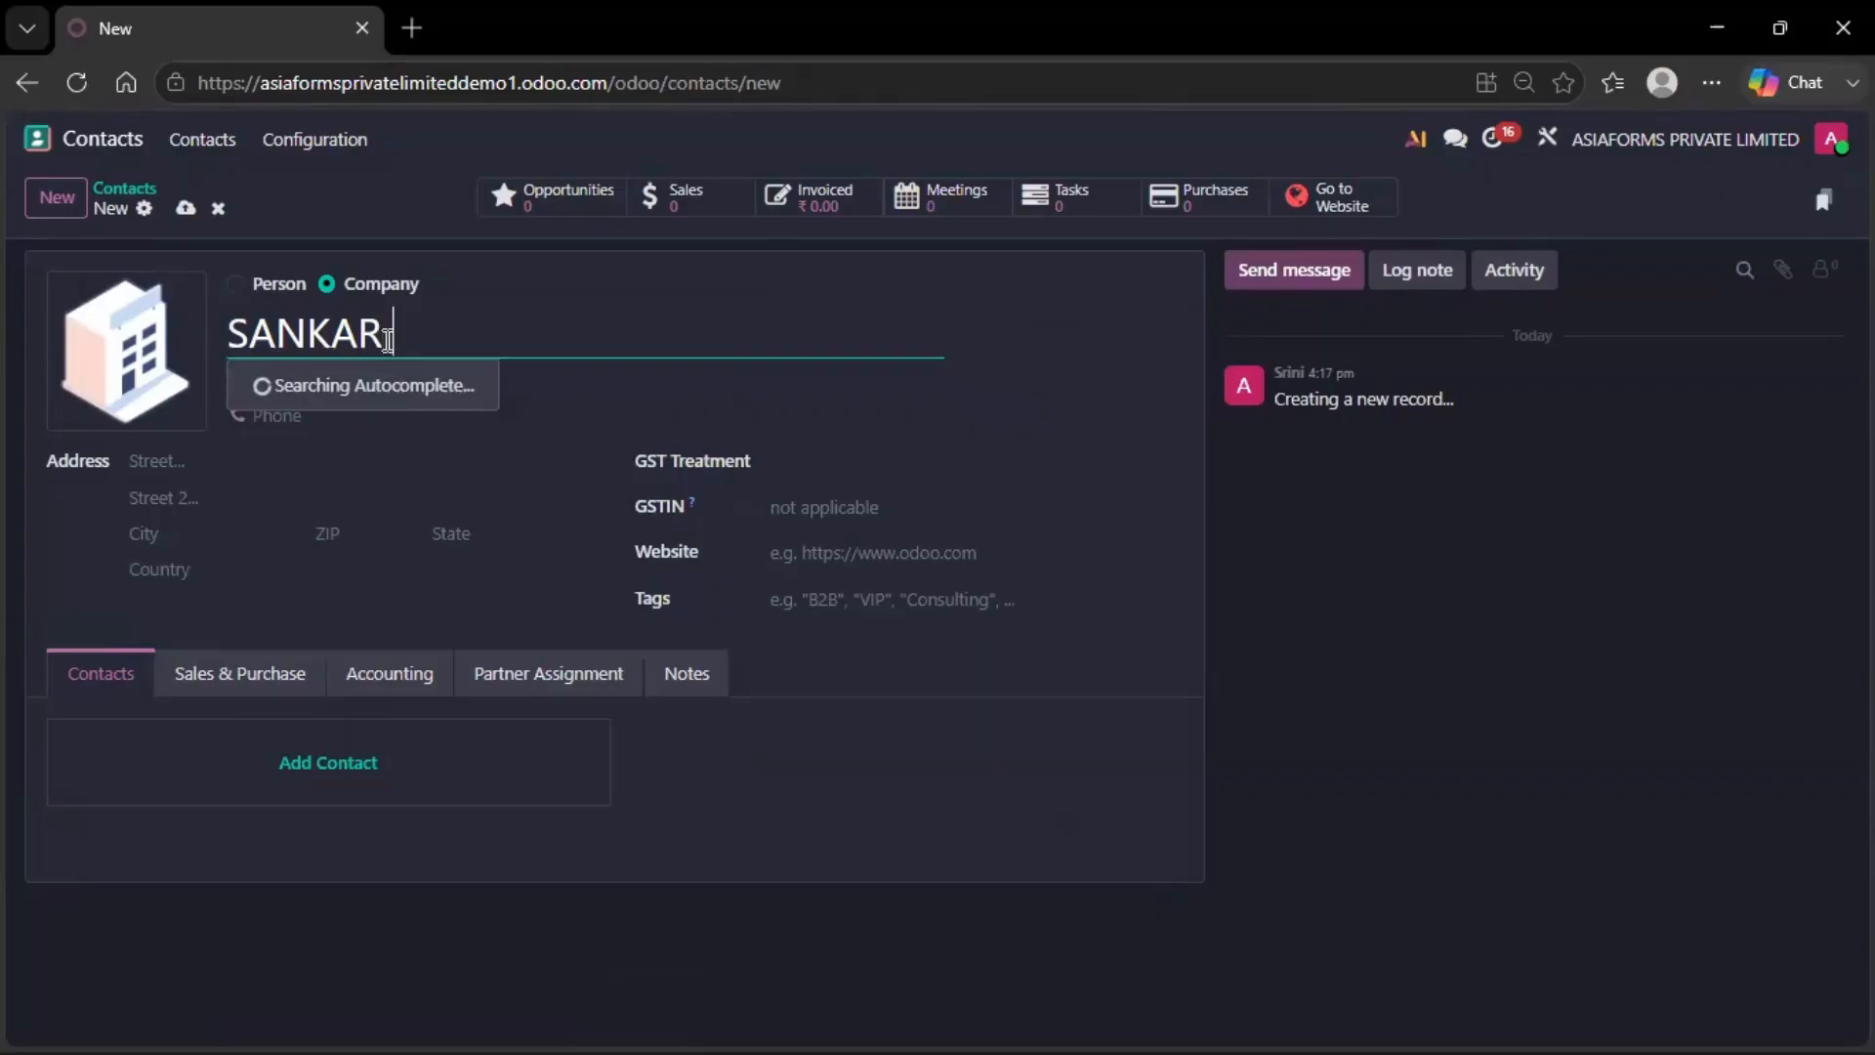
pyautogui.write(' AND CO')
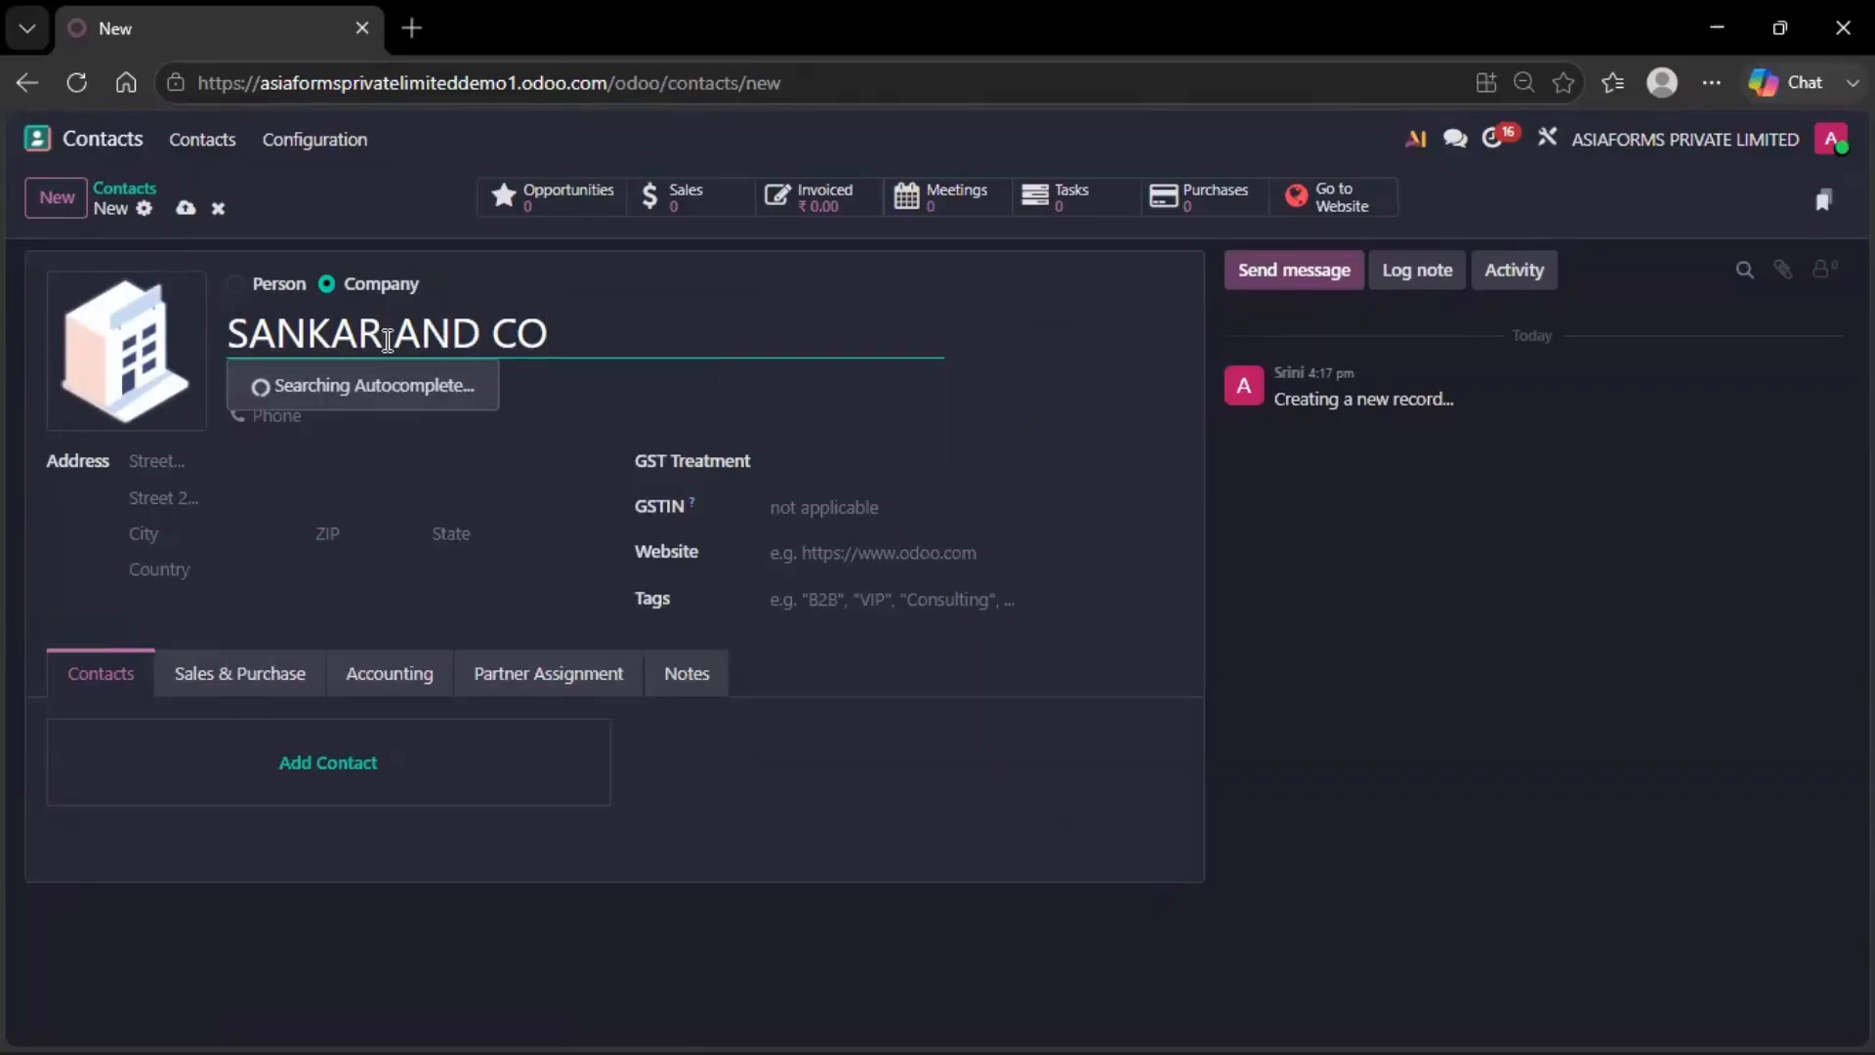
pyautogui.click(1034, 360)
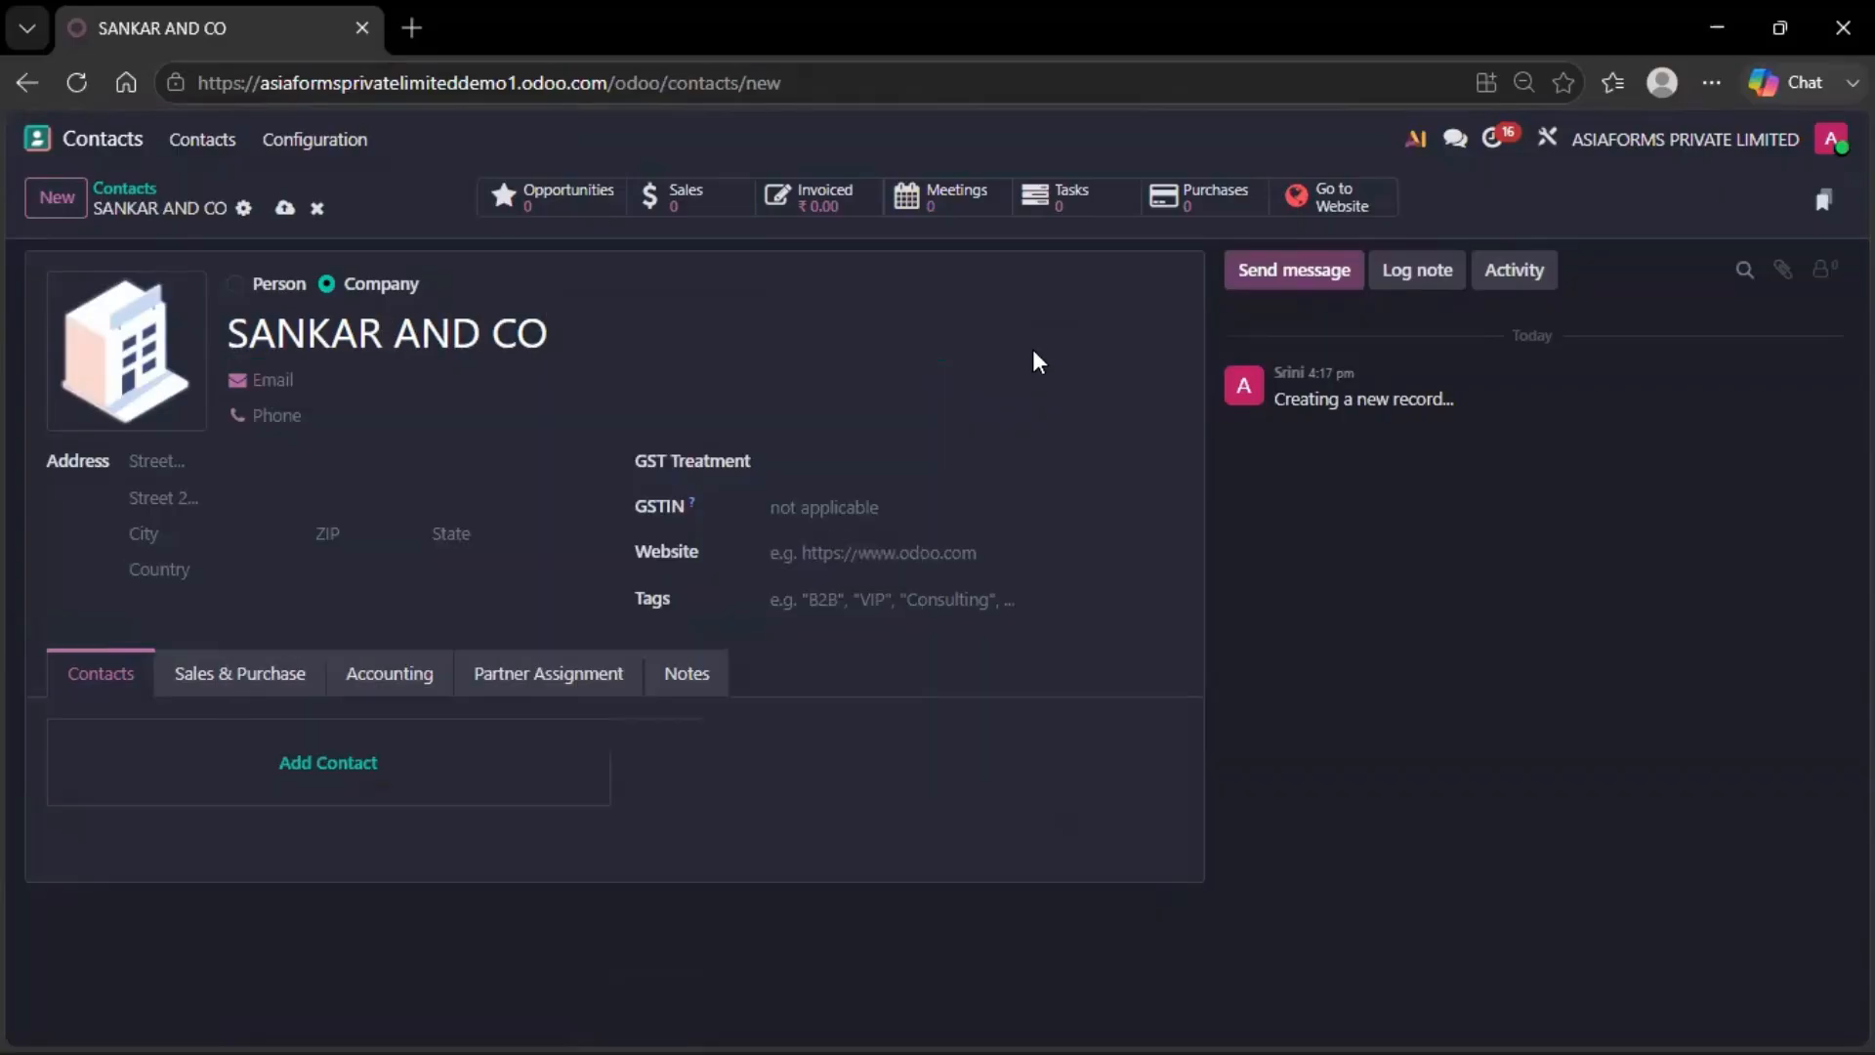
# Autofill its email, phone and street address, set the state to Tamil Nadu, and save
pyautogui.click(393, 377)
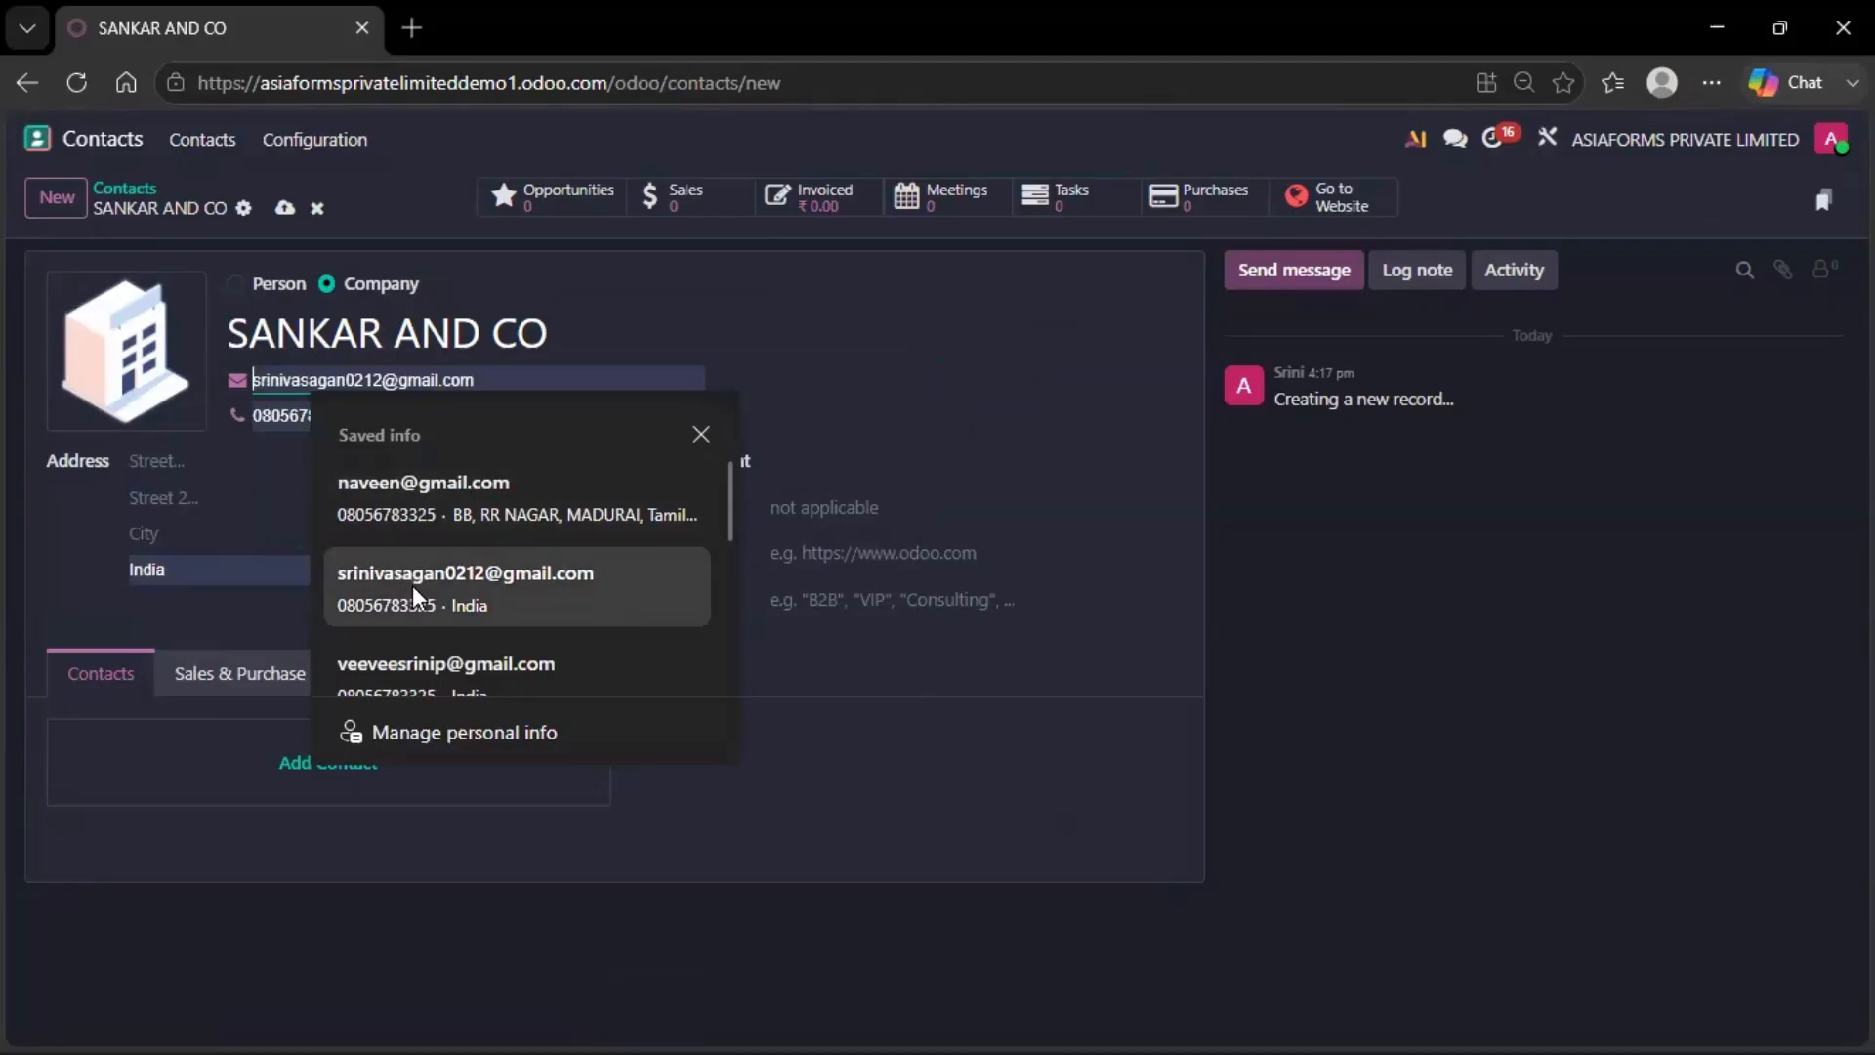
pyautogui.click(412, 584)
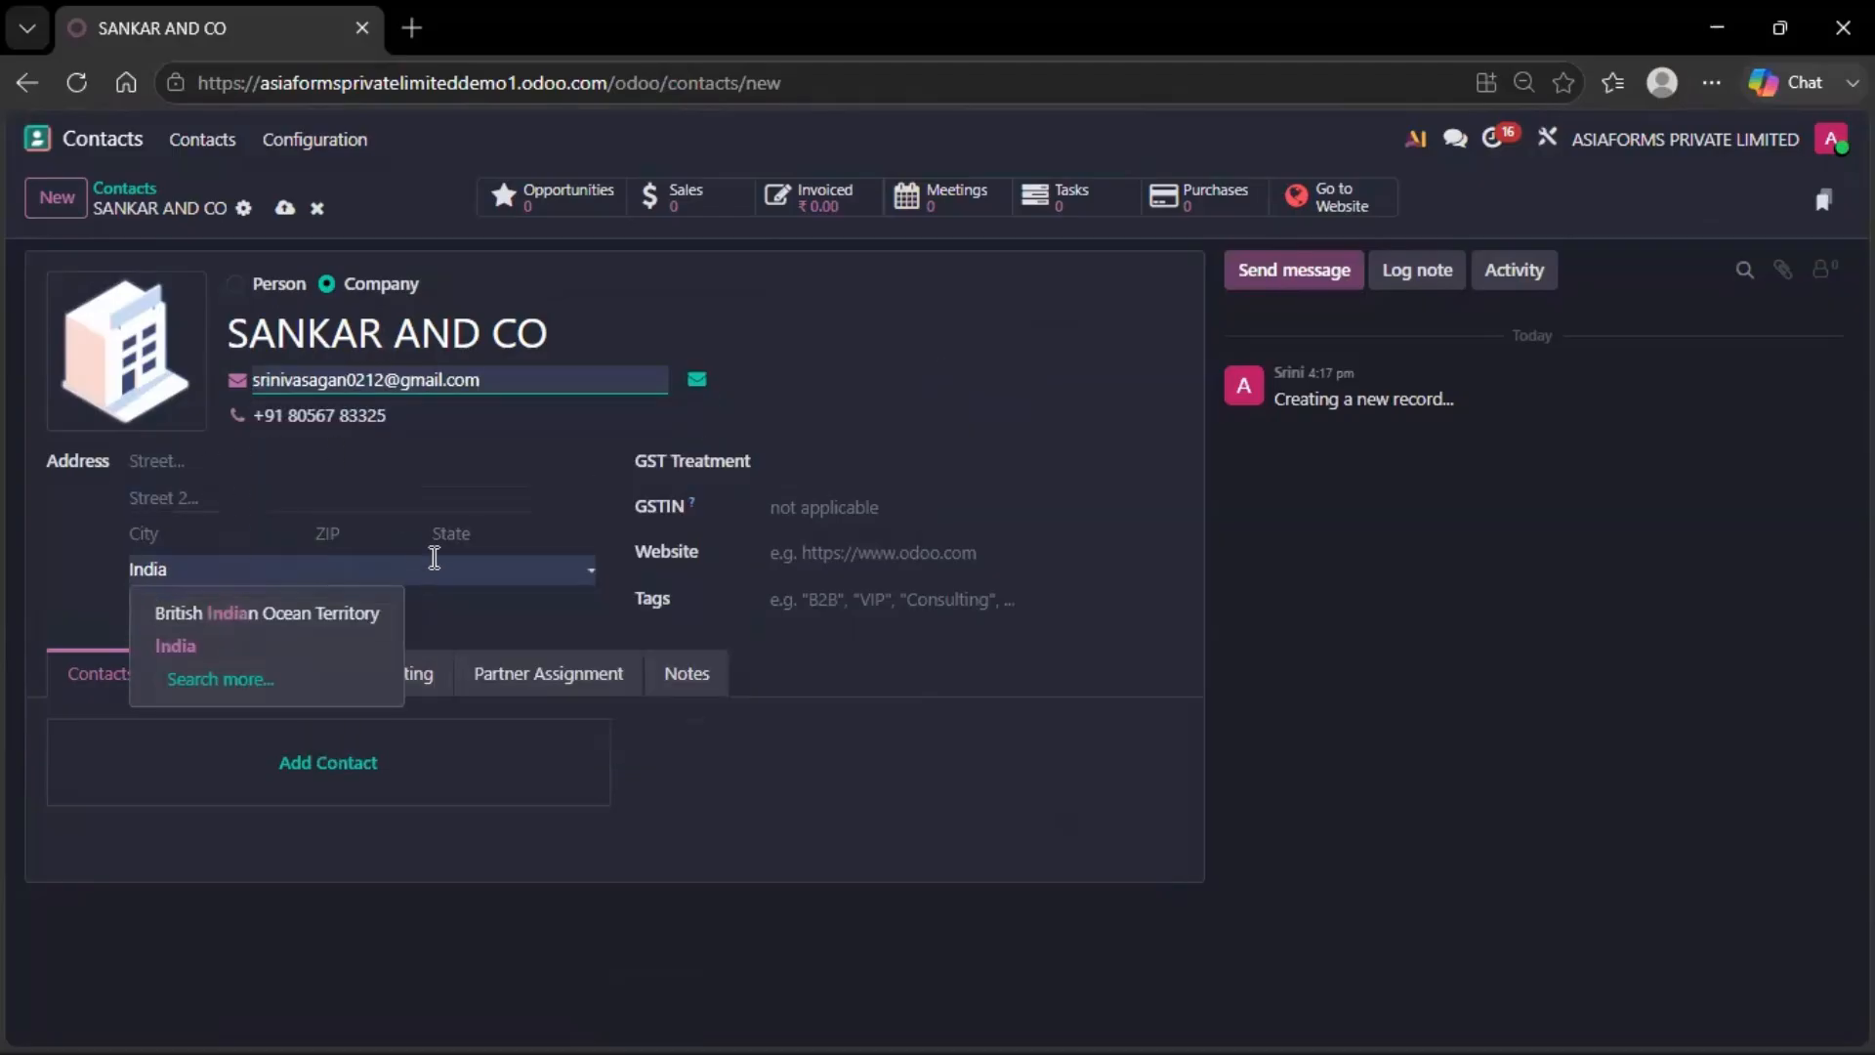
pyautogui.click(445, 539)
pyautogui.click(147, 461)
pyautogui.click(299, 578)
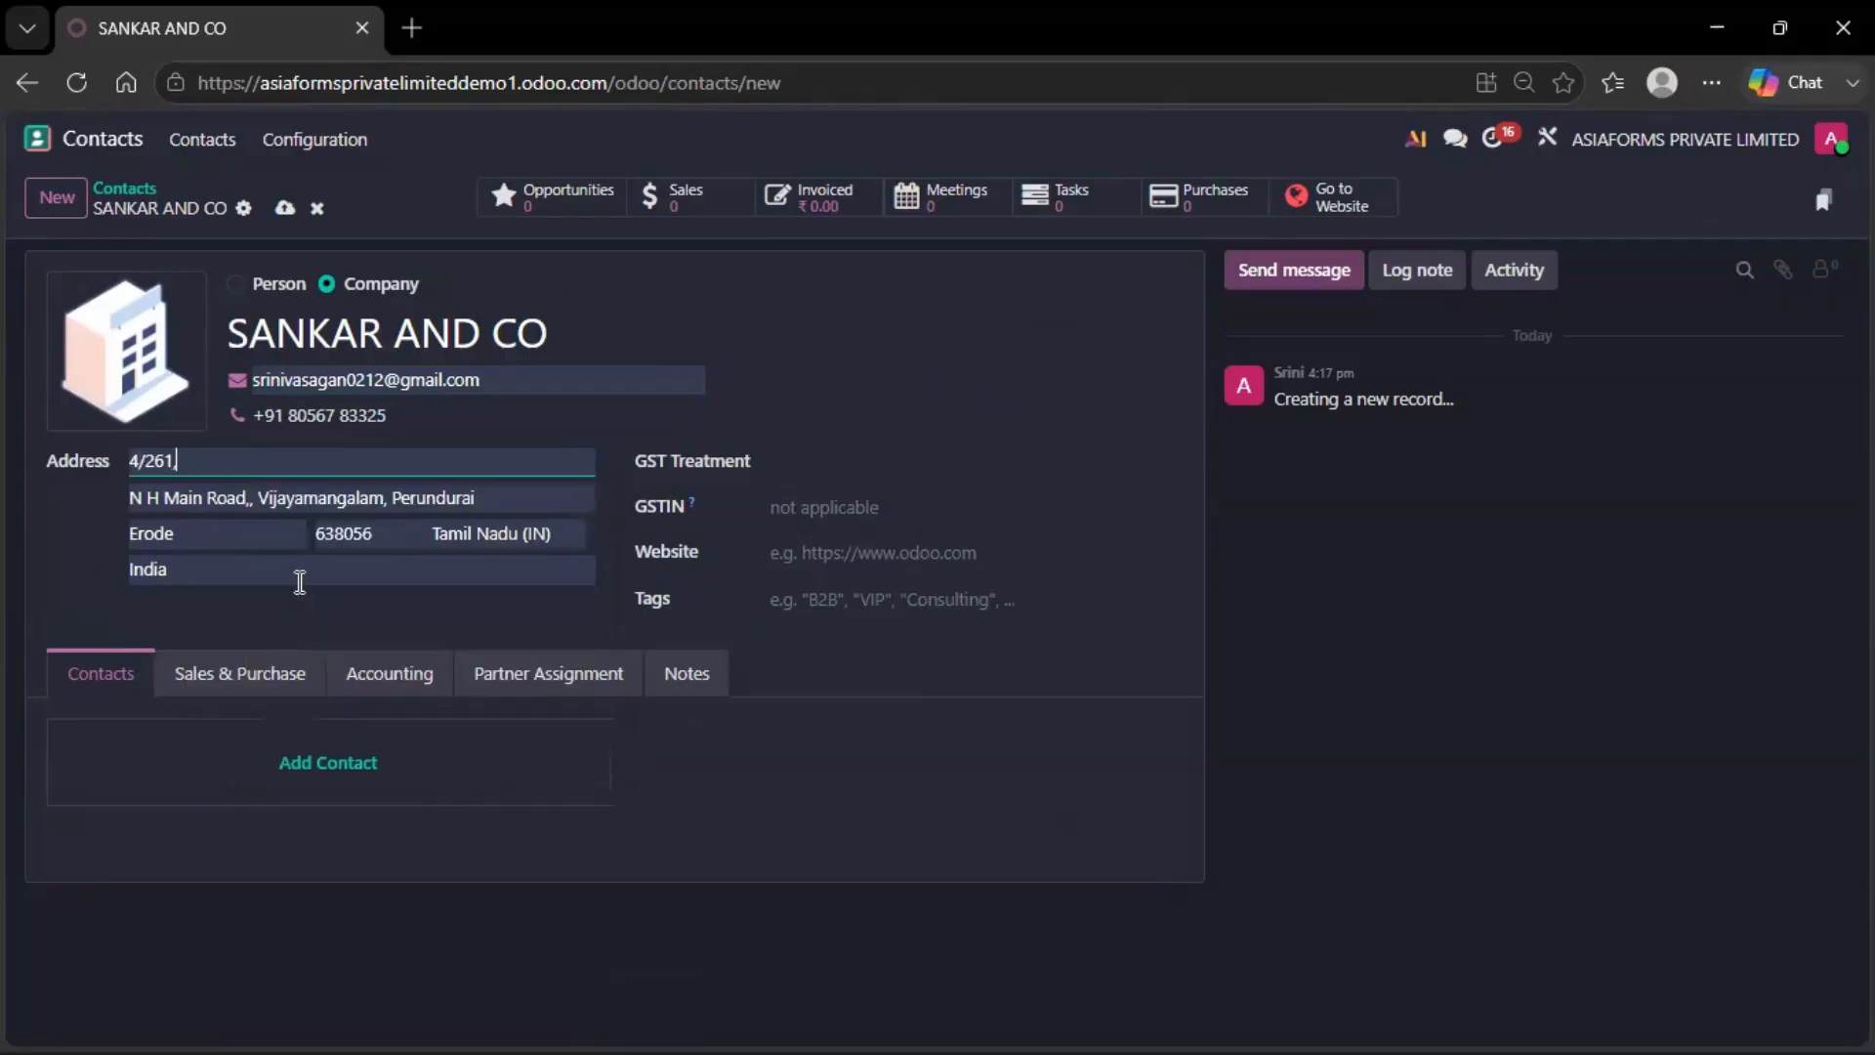
pyautogui.click(478, 579)
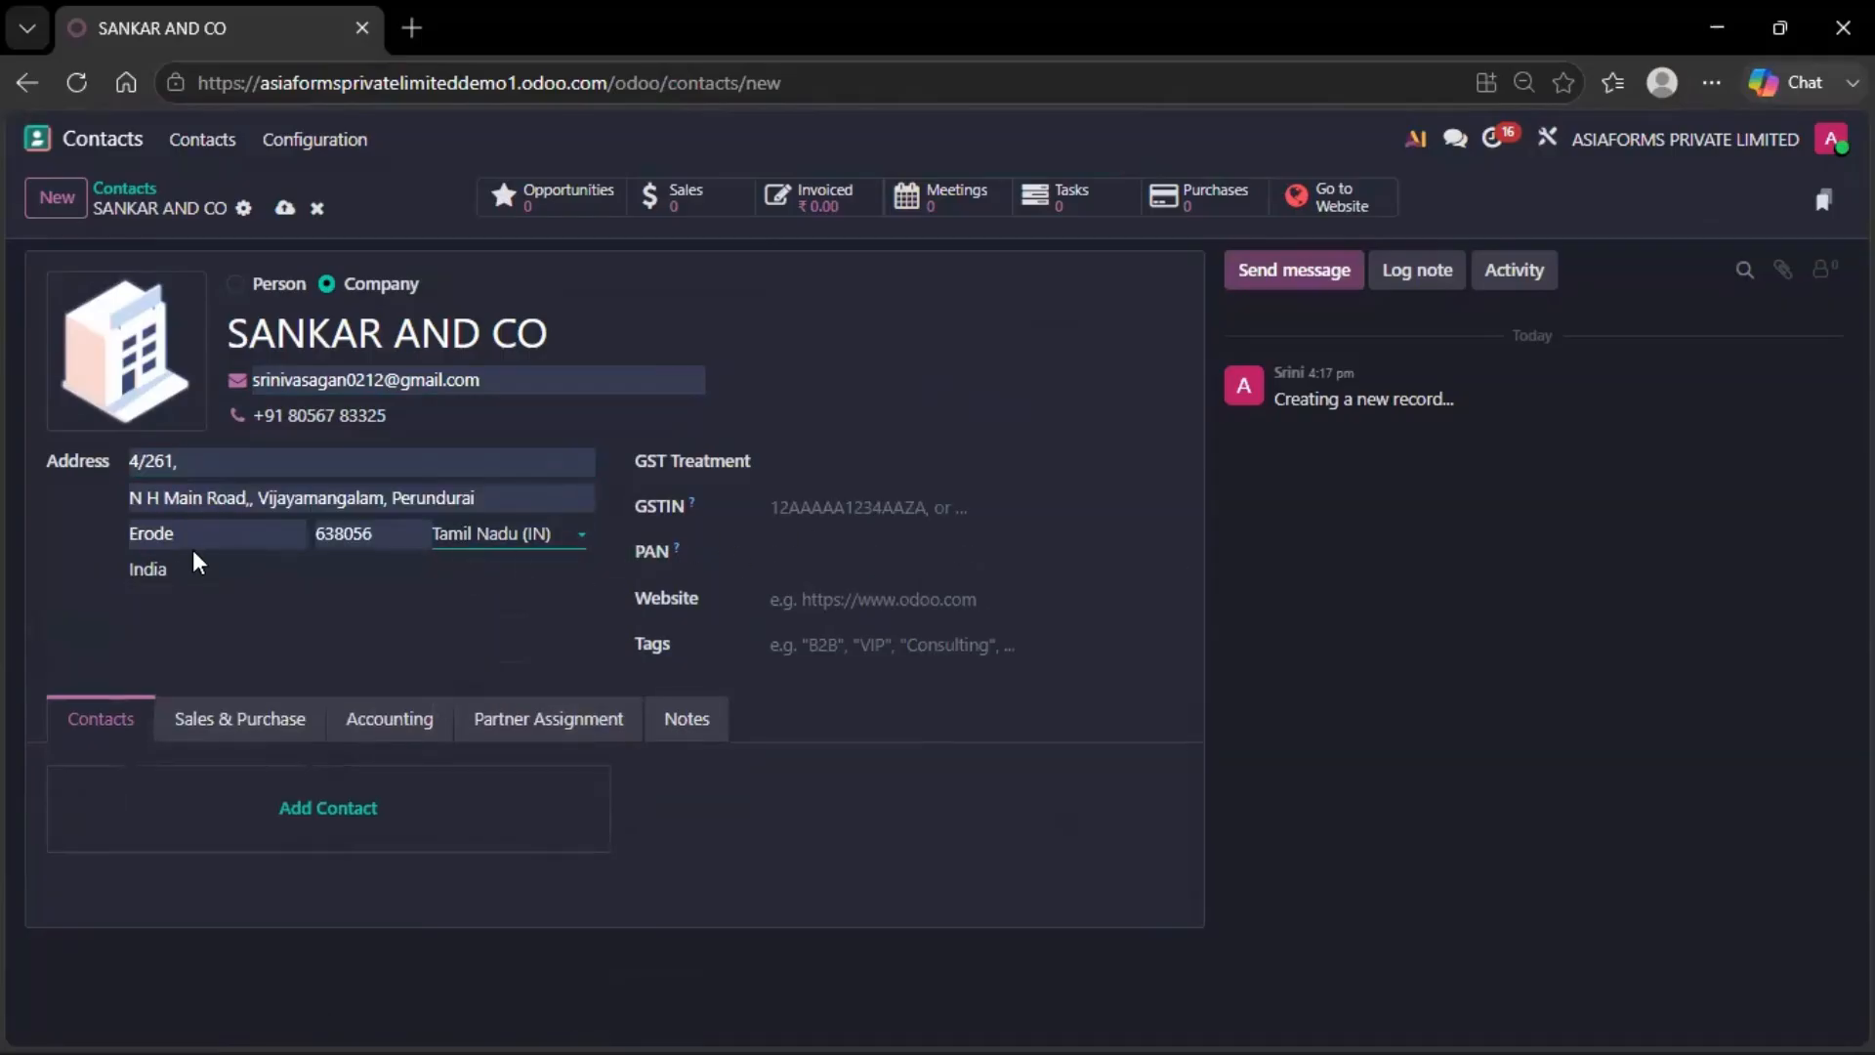
pyautogui.click(284, 208)
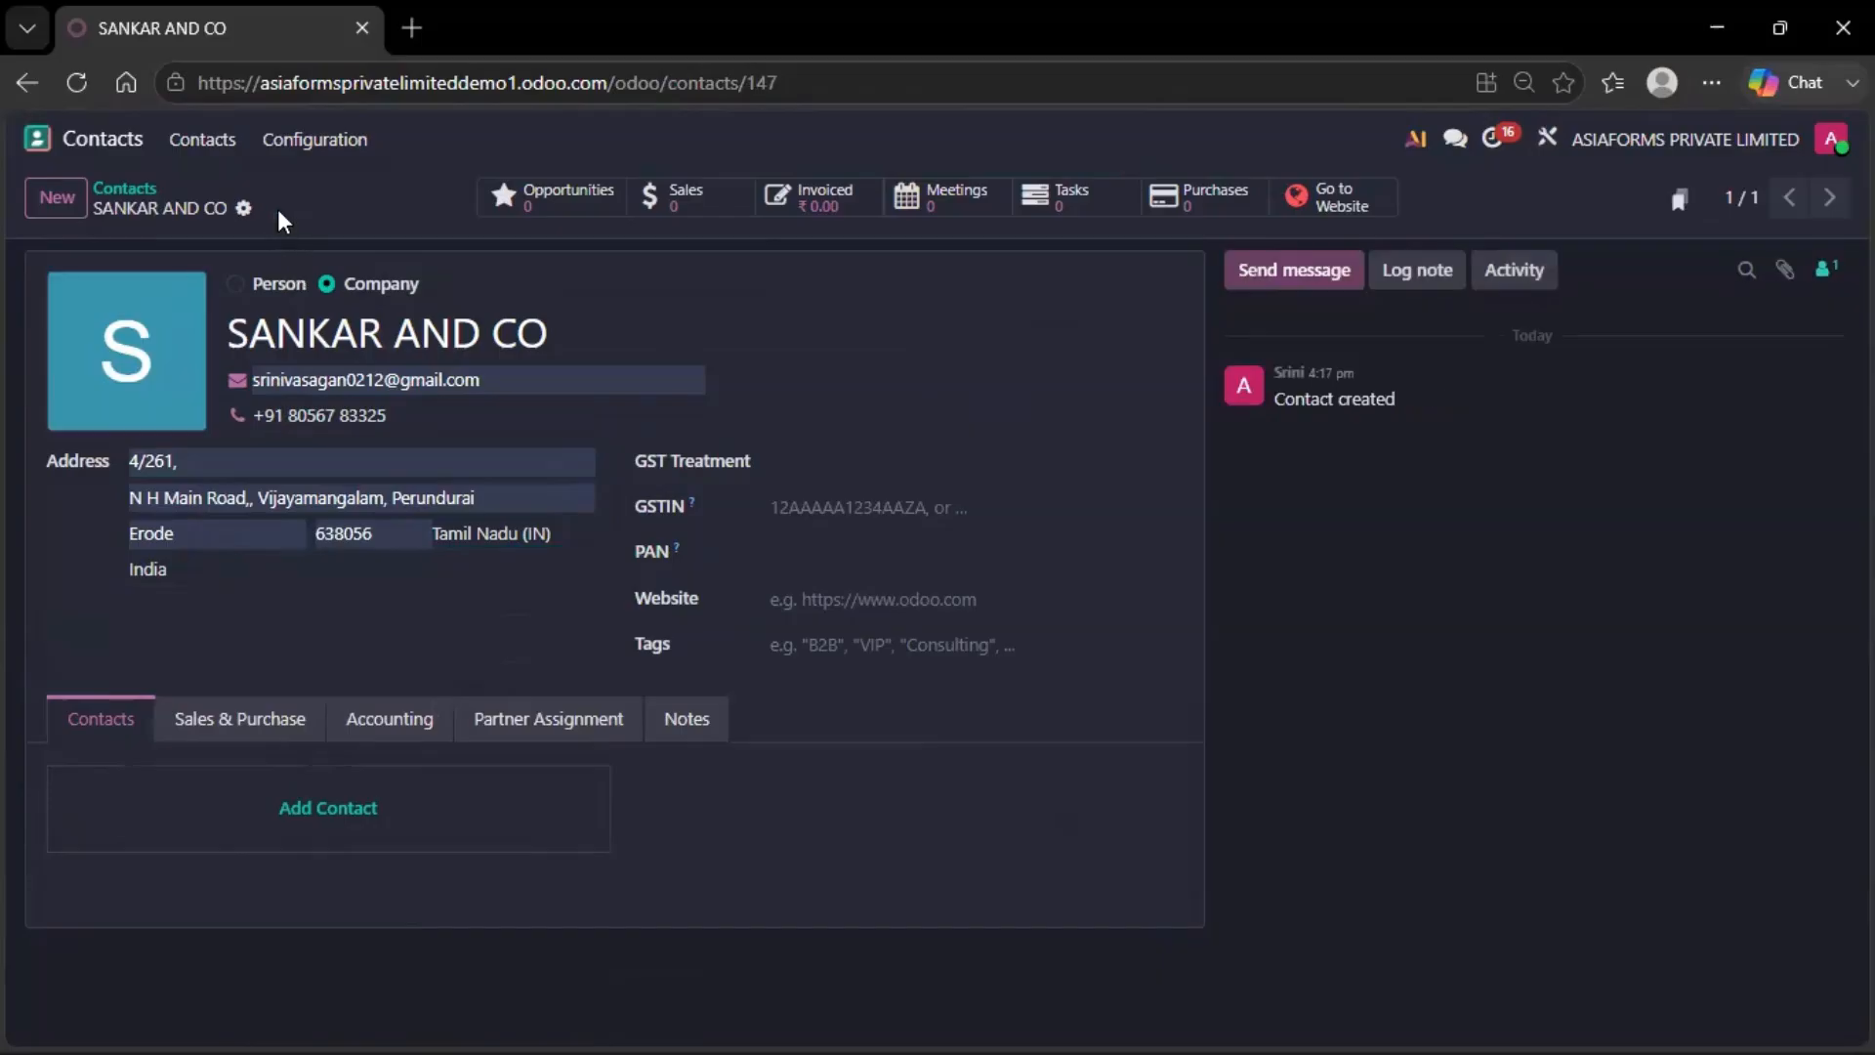
# Add an Invoice address with MADURAI as its second street line and city, then save and close it
pyautogui.click(465, 795)
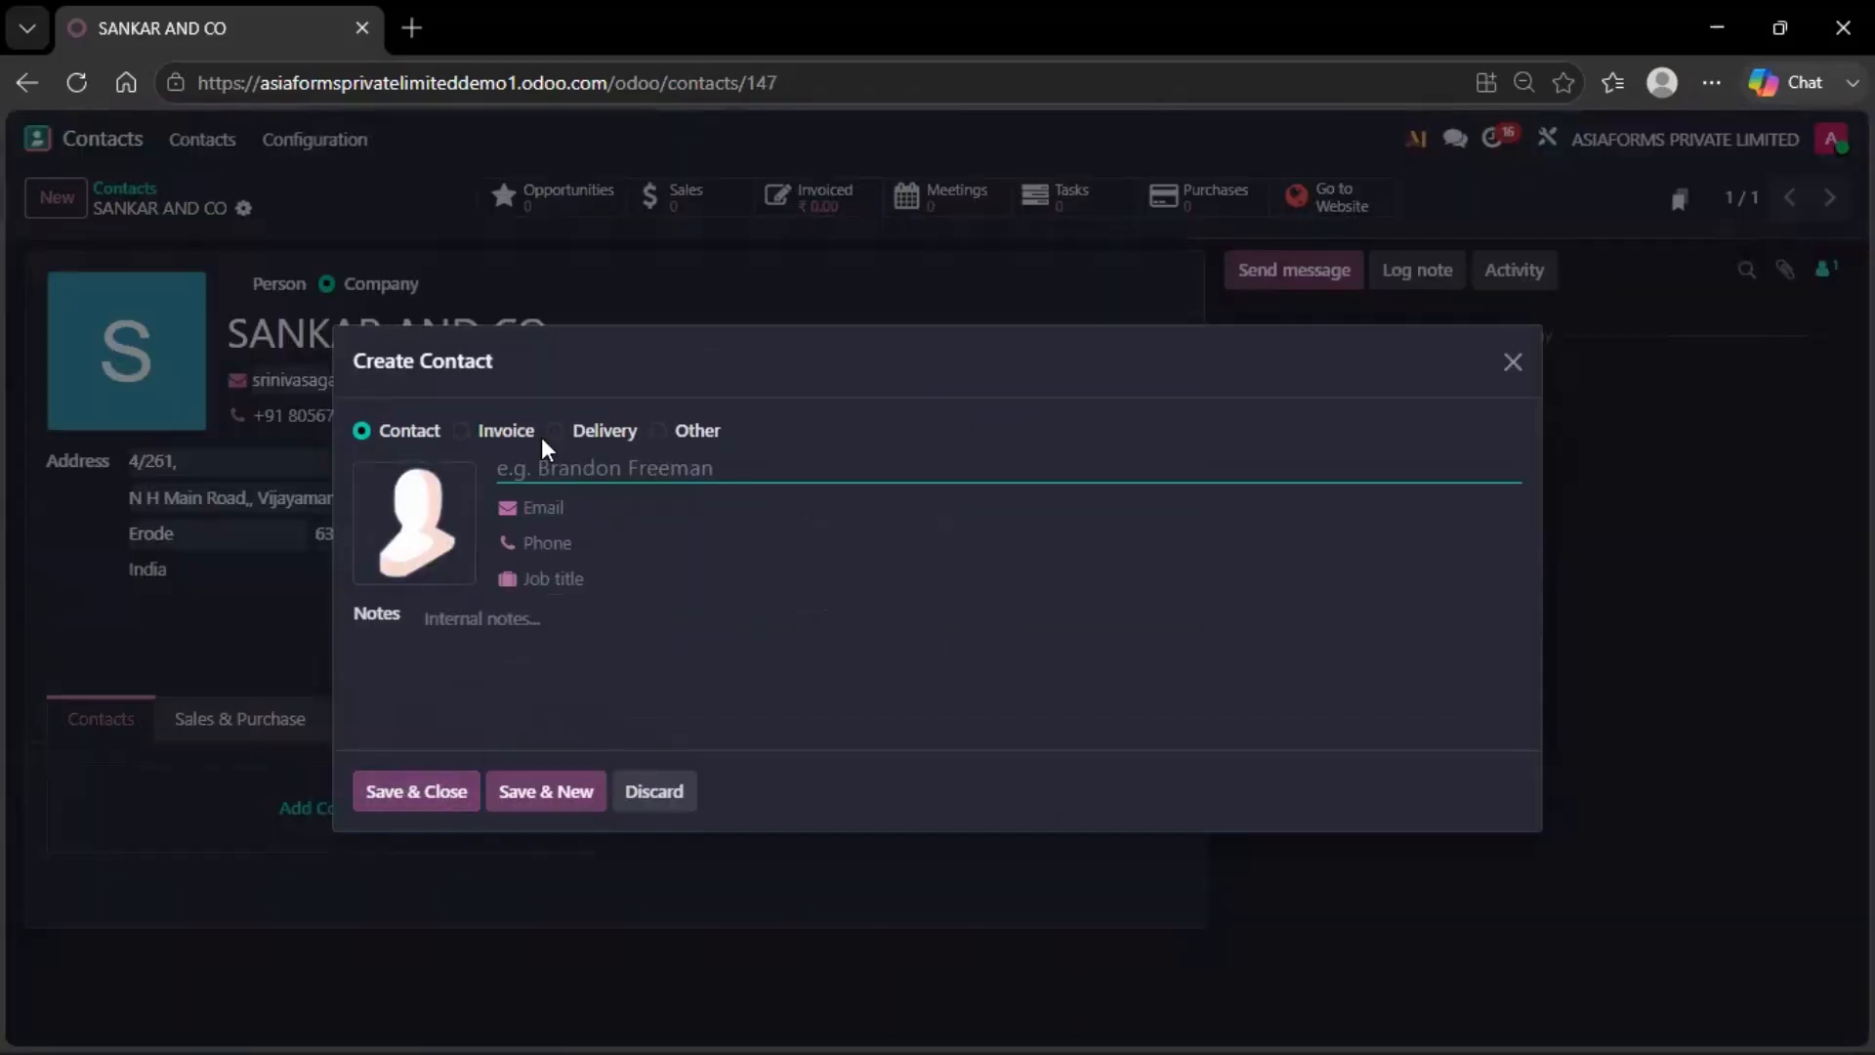
pyautogui.click(461, 431)
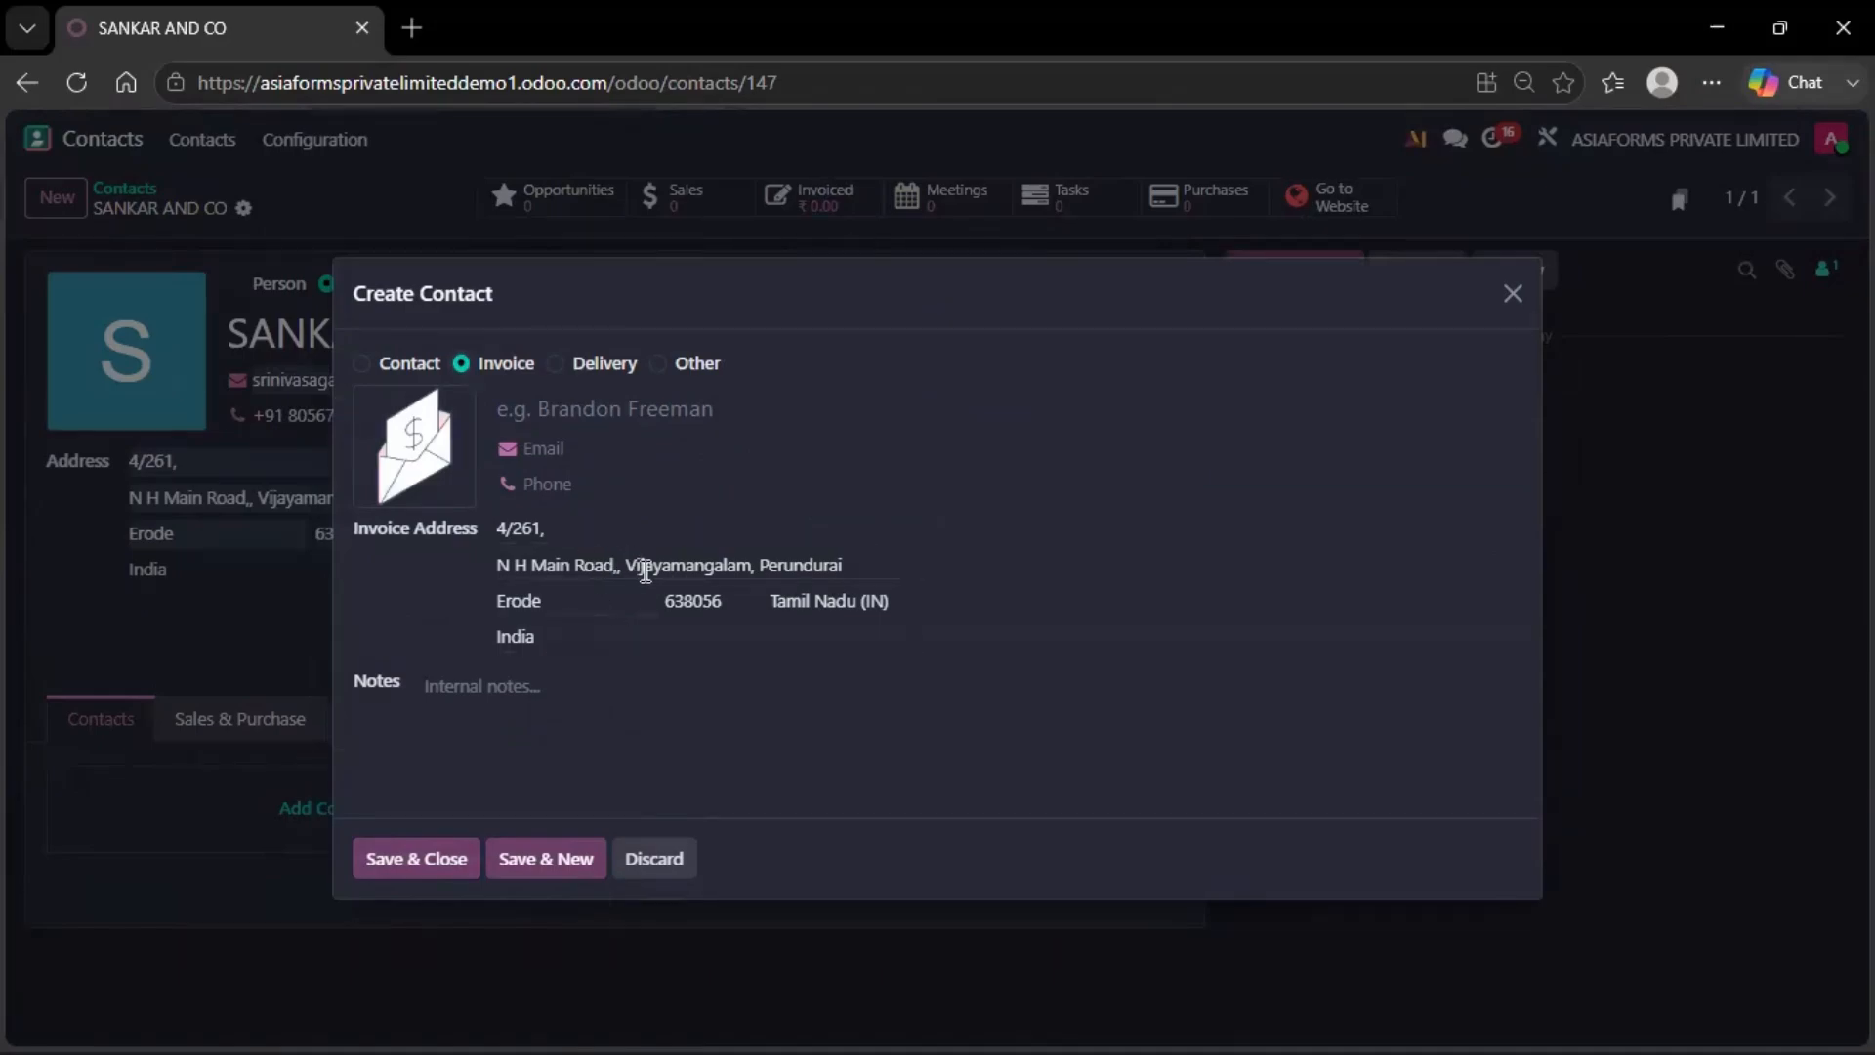
pyautogui.moveTo(843, 565); pyautogui.dragTo(463, 583)
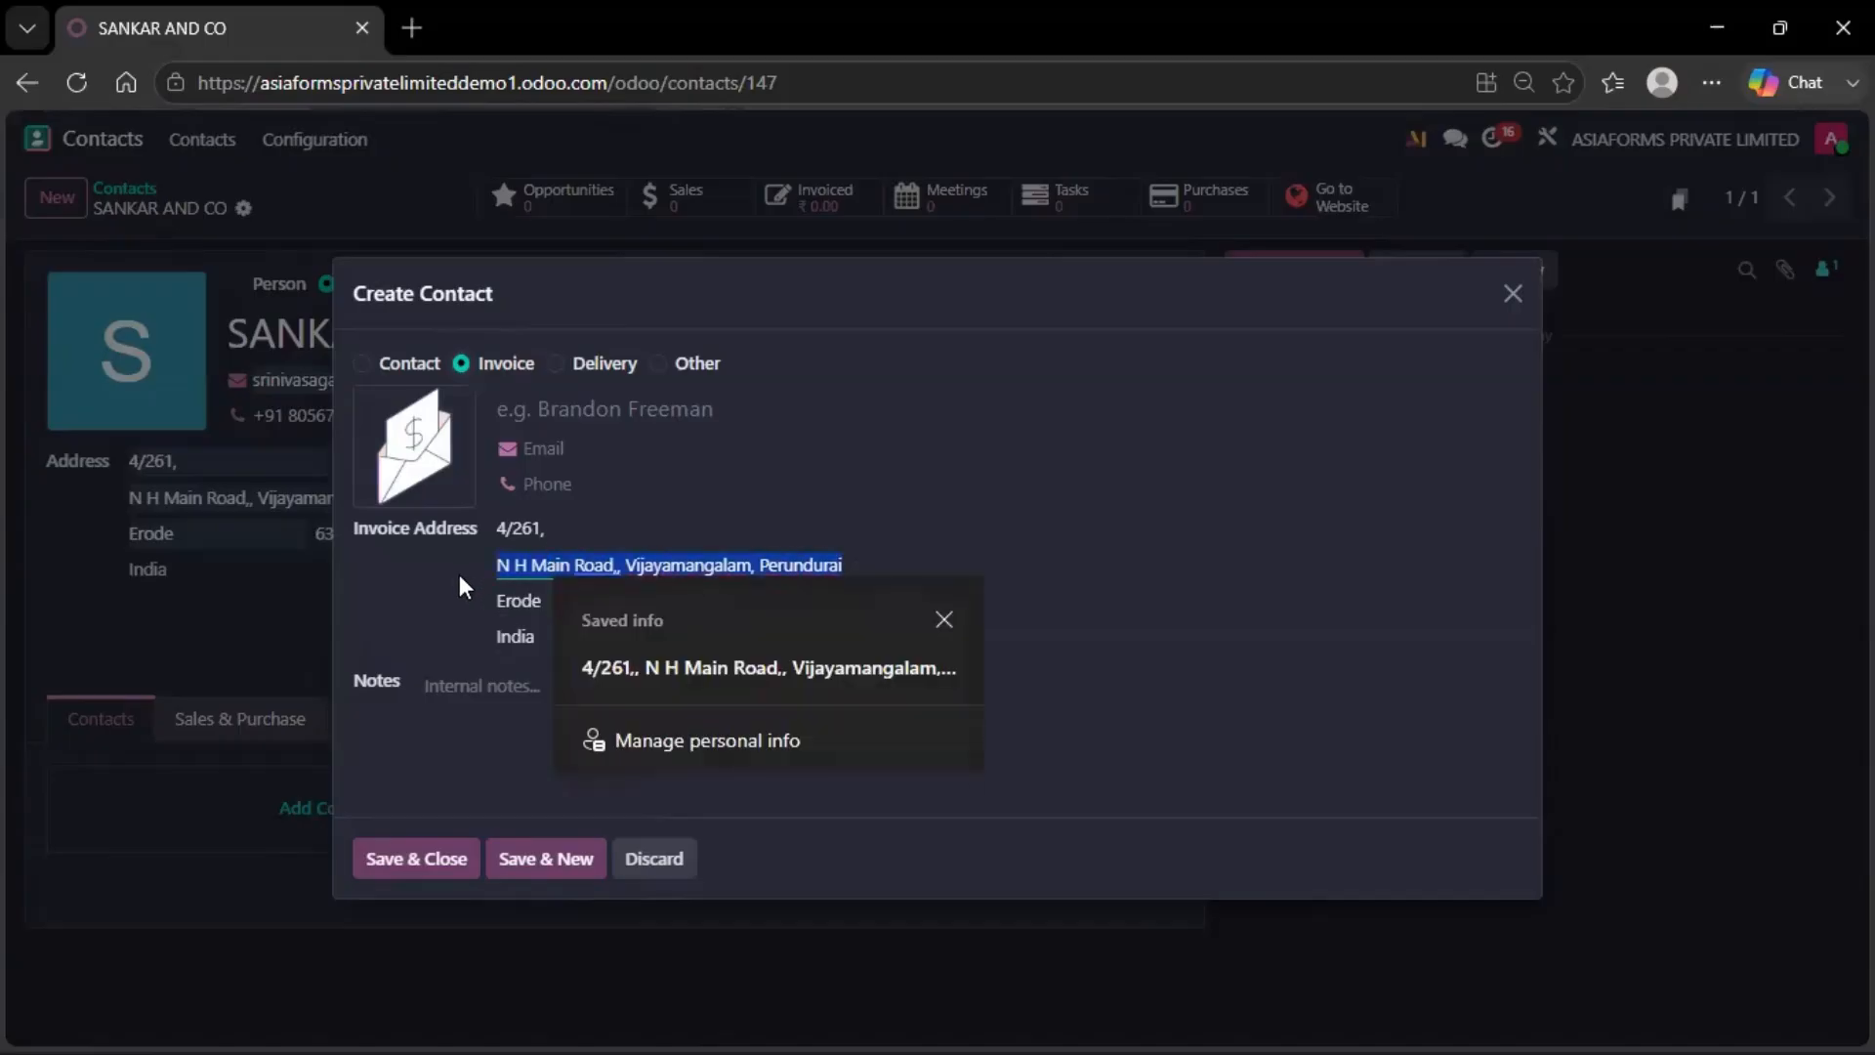
pyautogui.write('MADURAI')
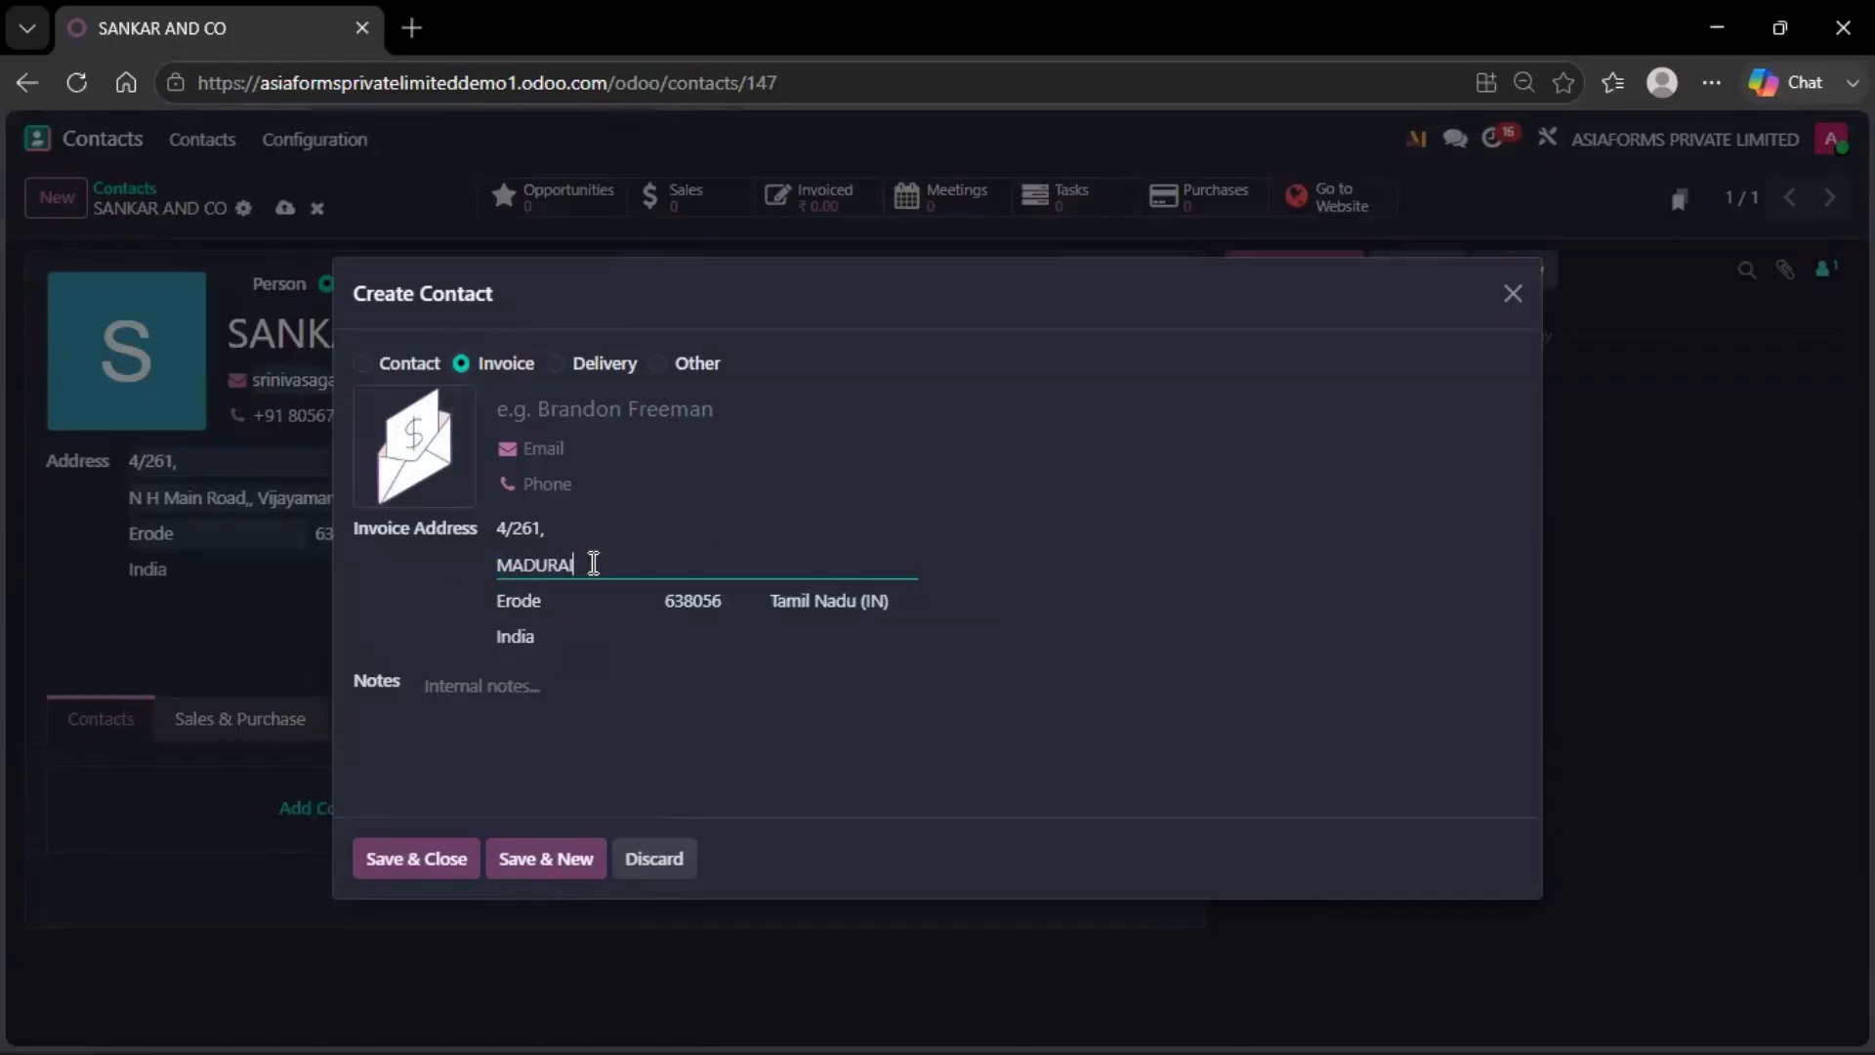
pyautogui.moveTo(593, 564); pyautogui.dragTo(367, 580)
pyautogui.hotkey('ctrl', 'c')
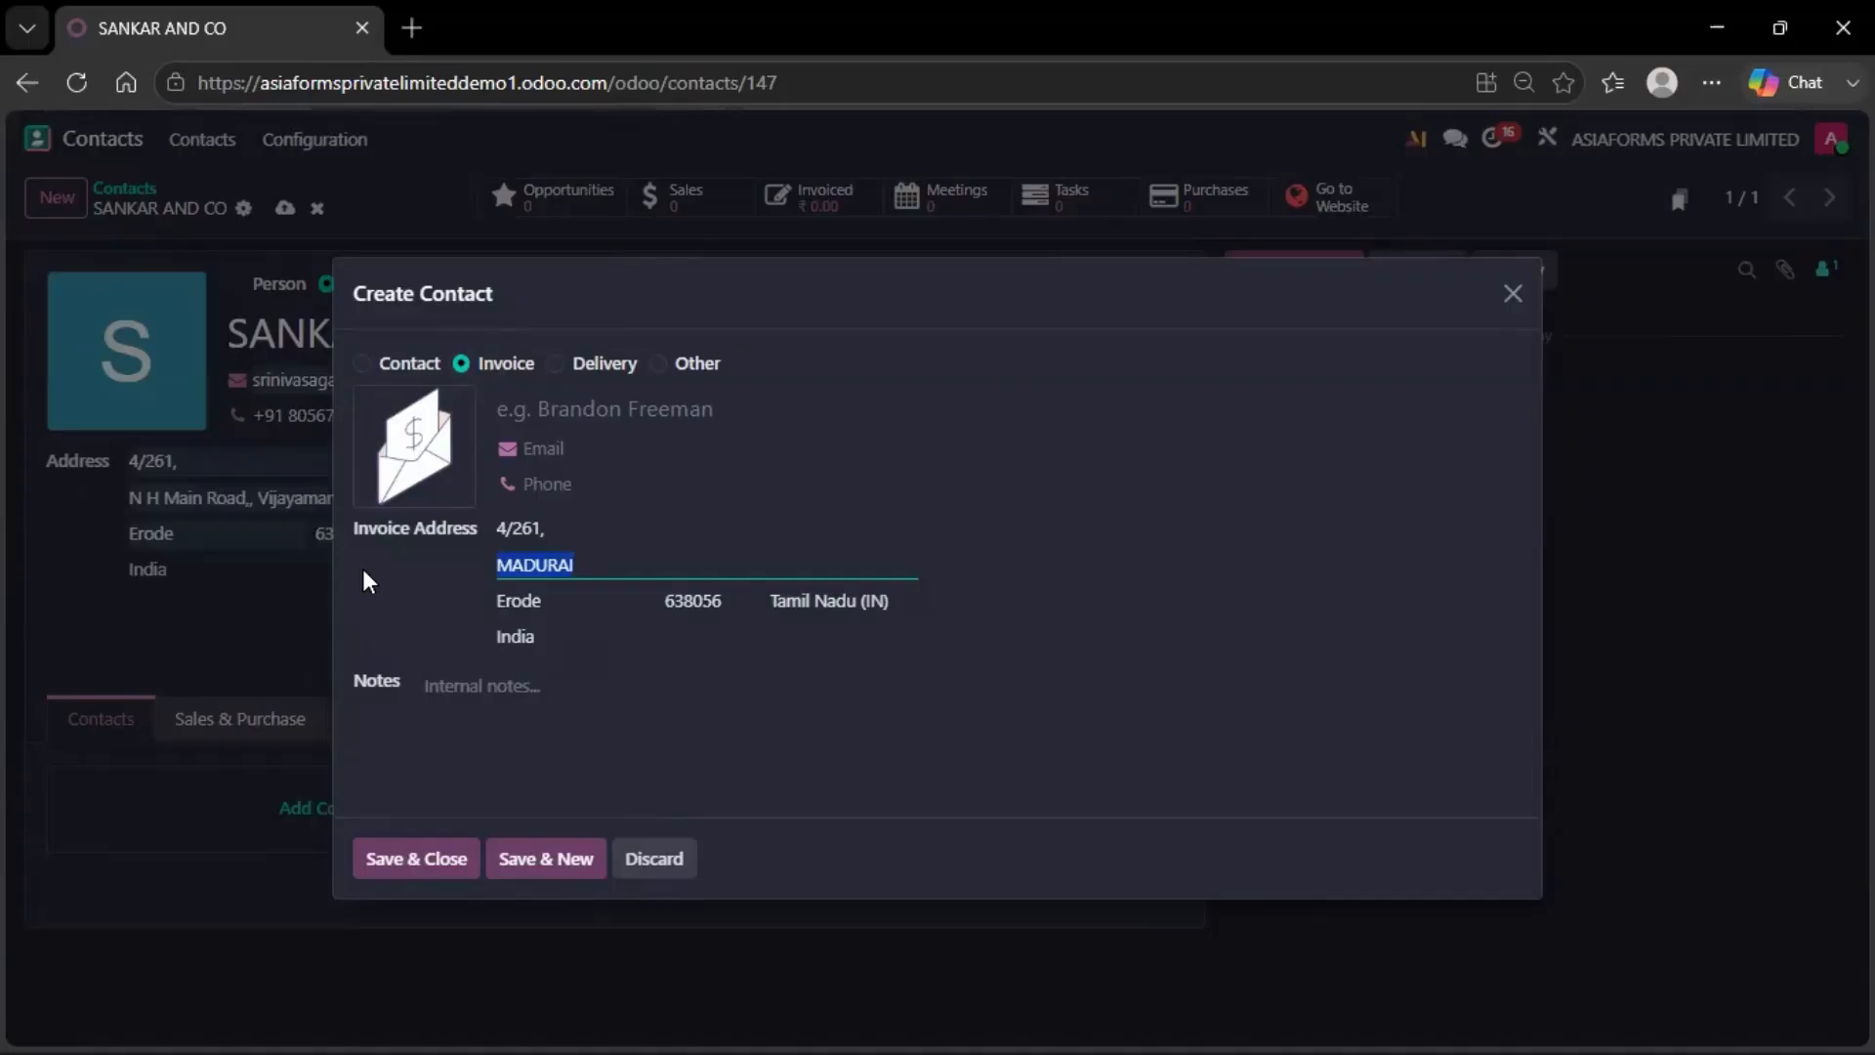
pyautogui.moveTo(560, 607); pyautogui.dragTo(483, 614)
pyautogui.hotkey('ctrl', 'v')
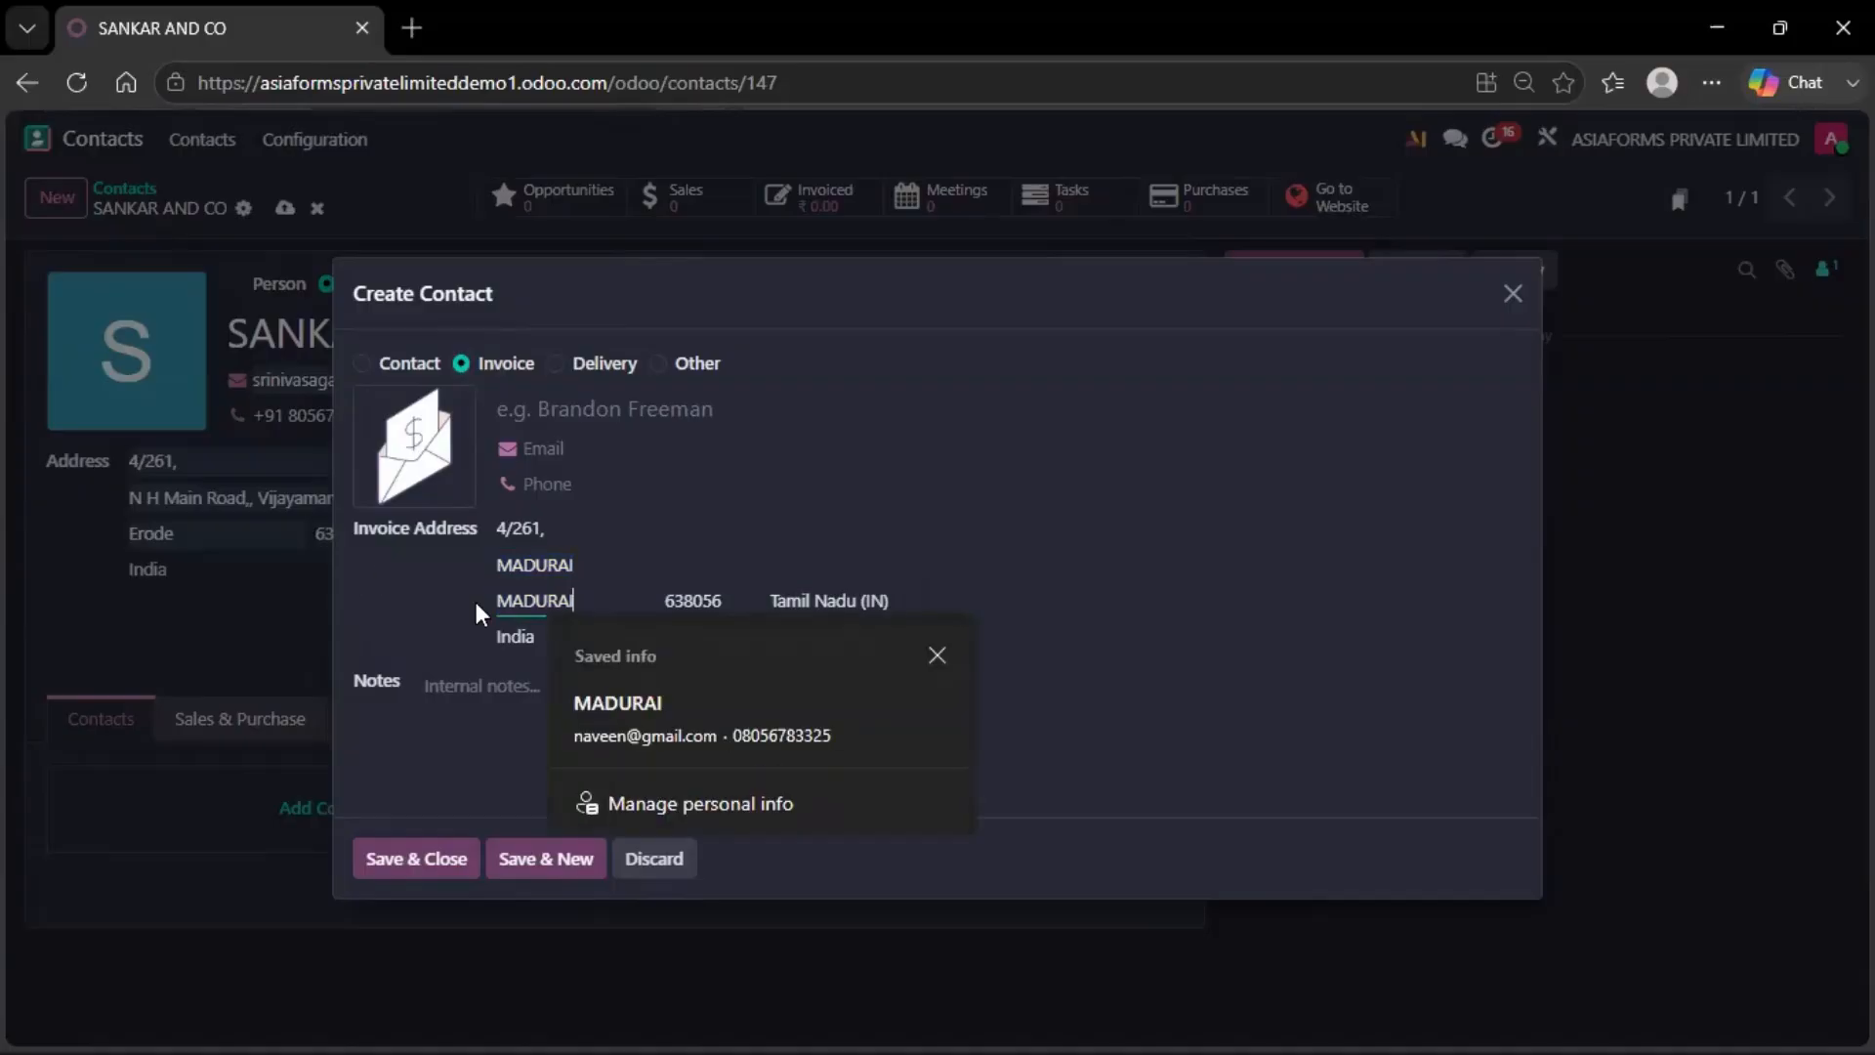
pyautogui.click(459, 859)
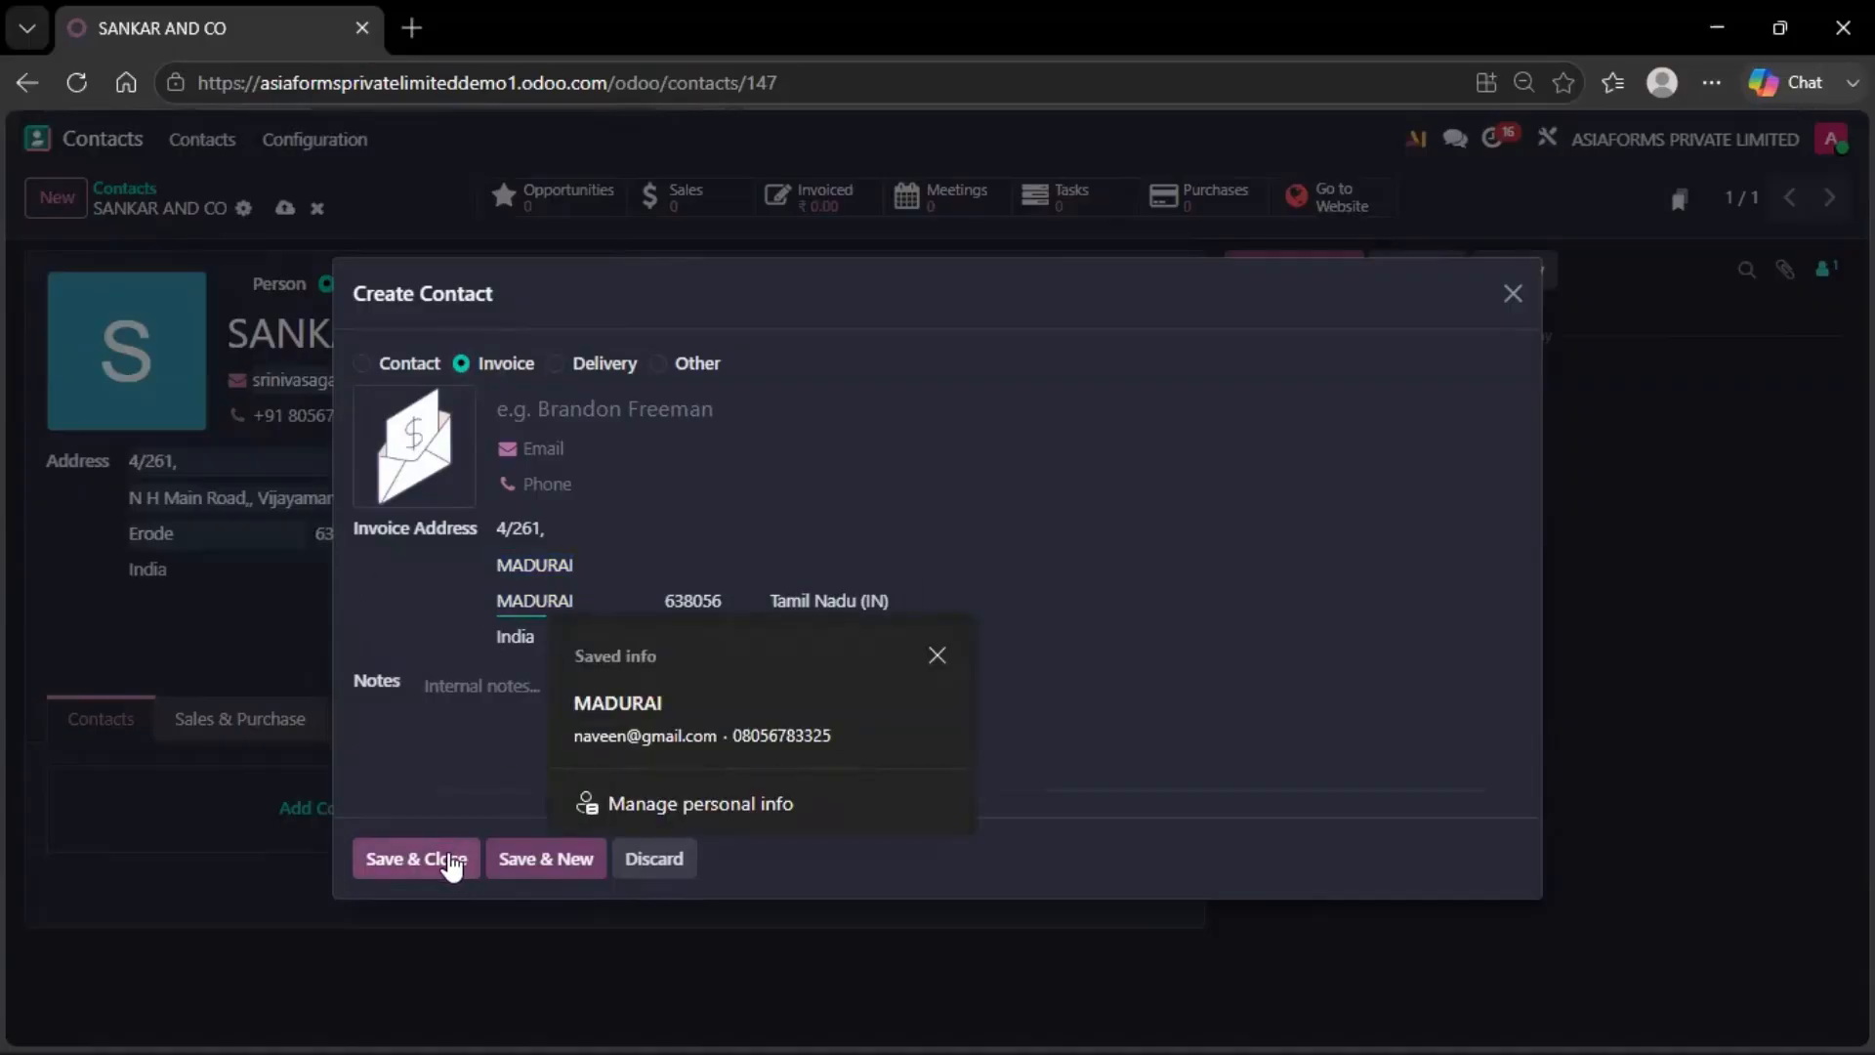
# Start another Invoice address, clearing its second street line and the autofilled contact name
pyautogui.click(904, 846)
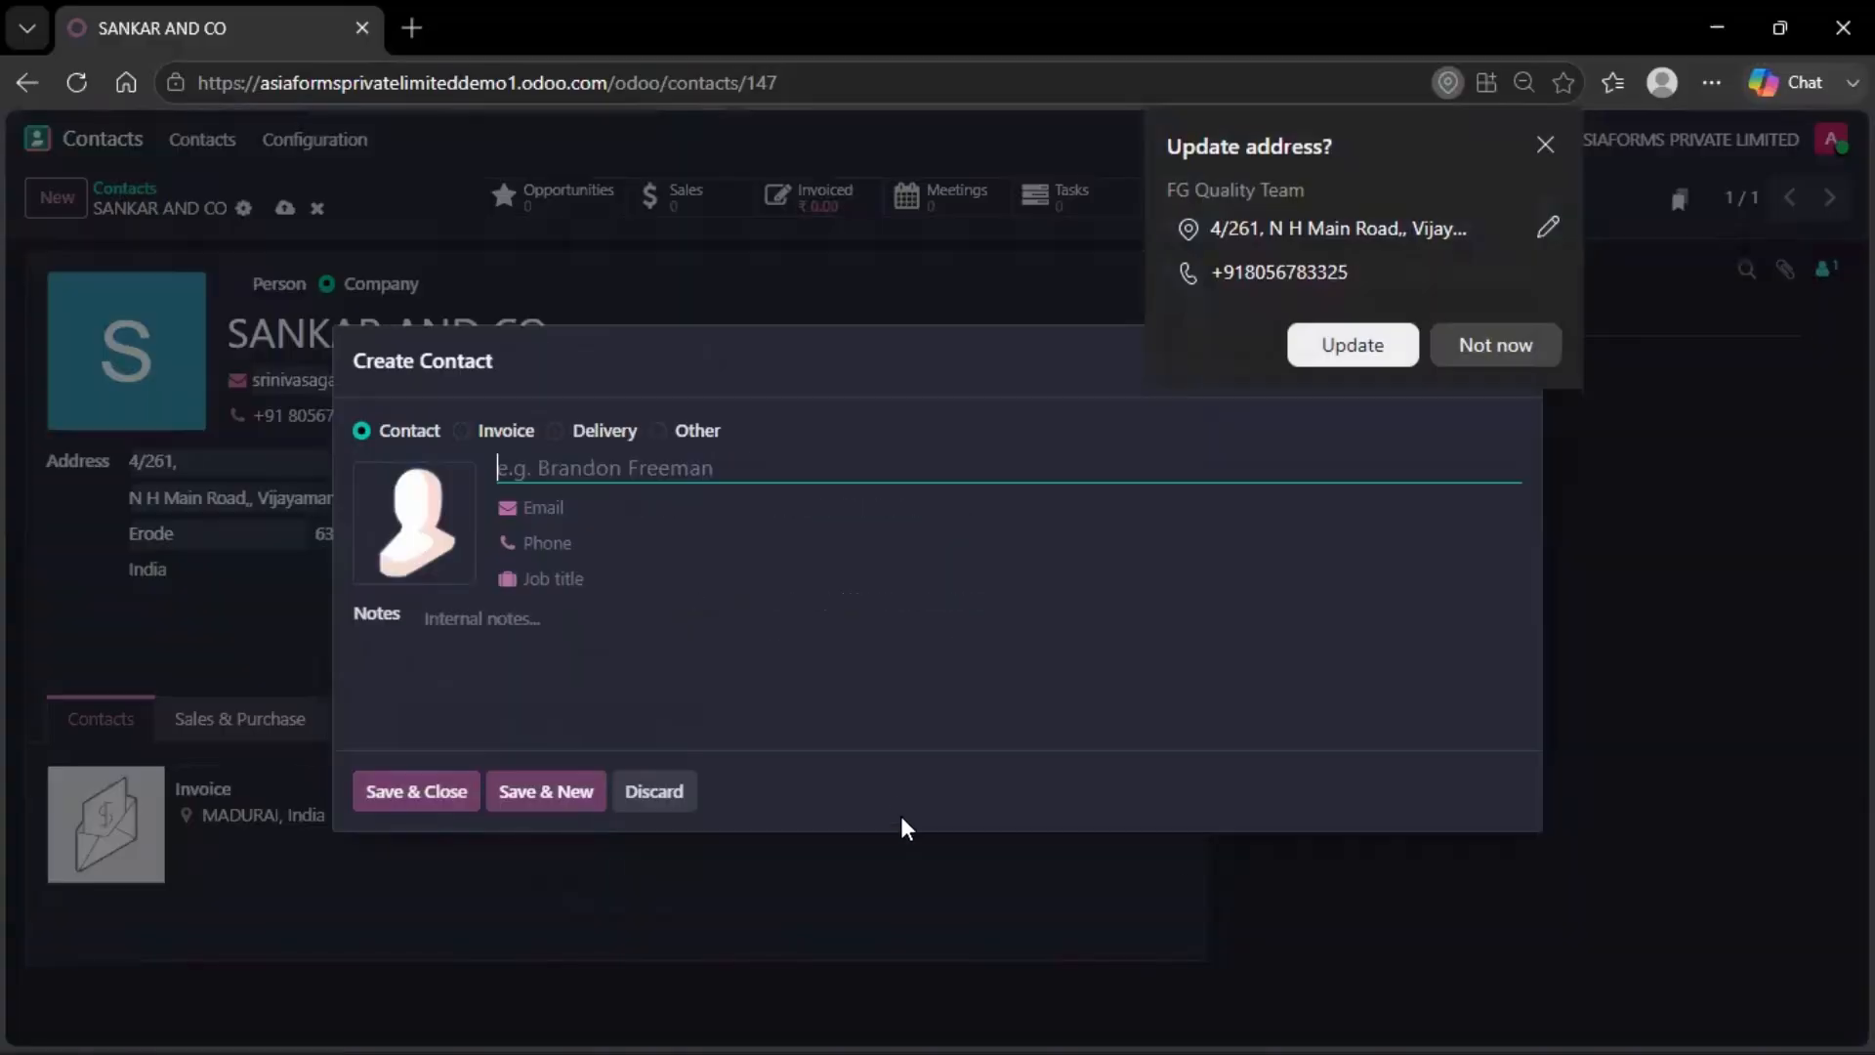
pyautogui.click(461, 362)
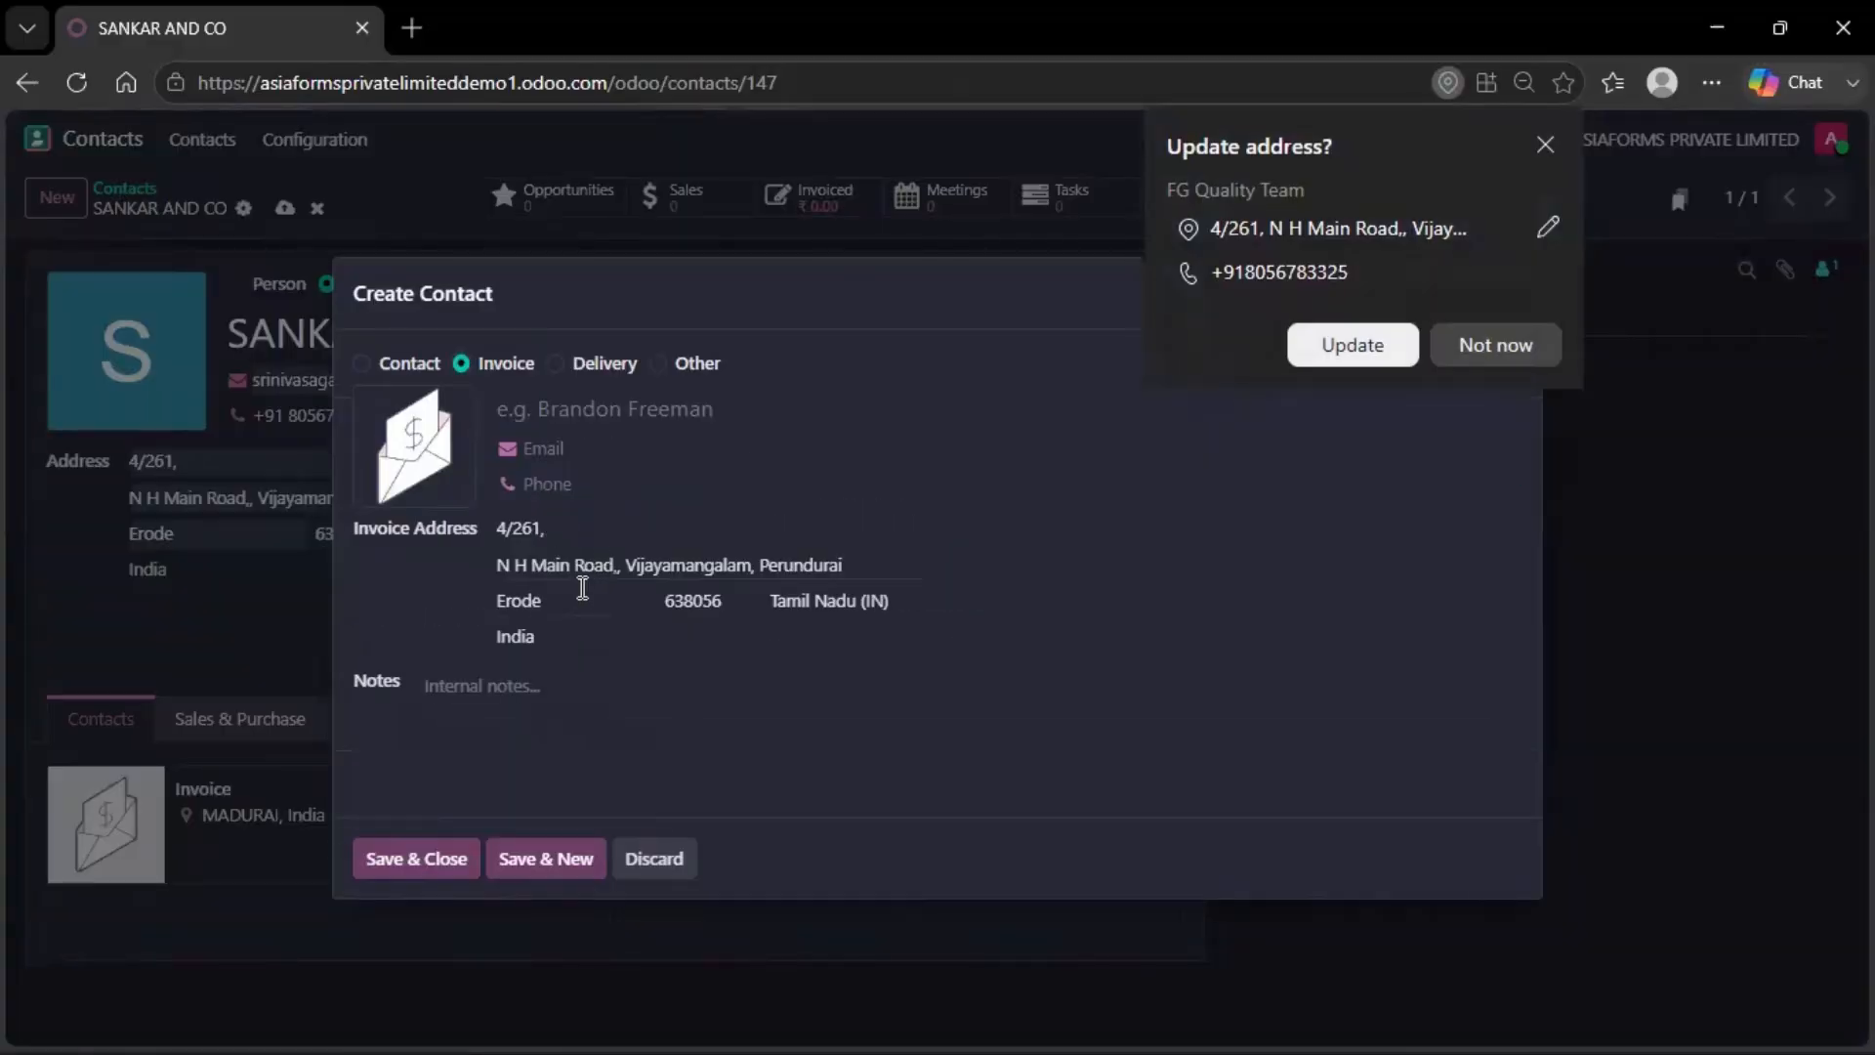
pyautogui.moveTo(851, 564); pyautogui.dragTo(498, 566)
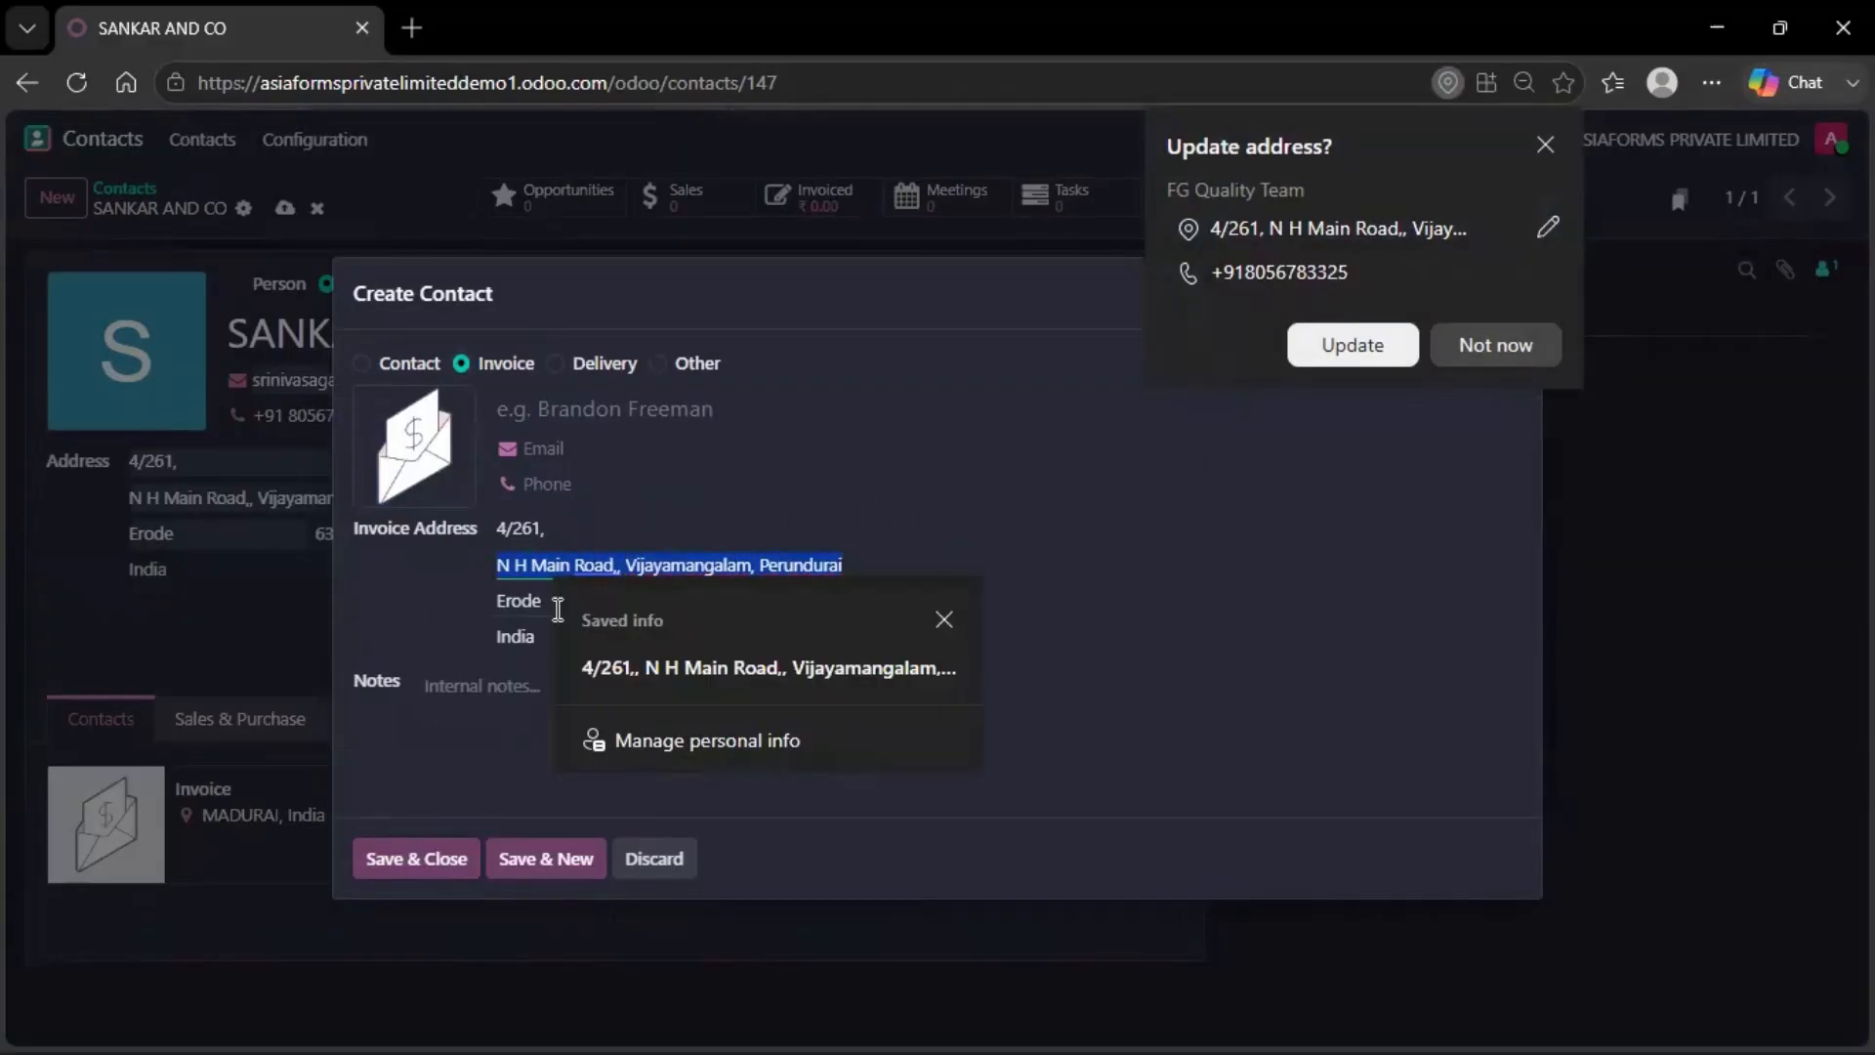
pyautogui.press('BackSpace')
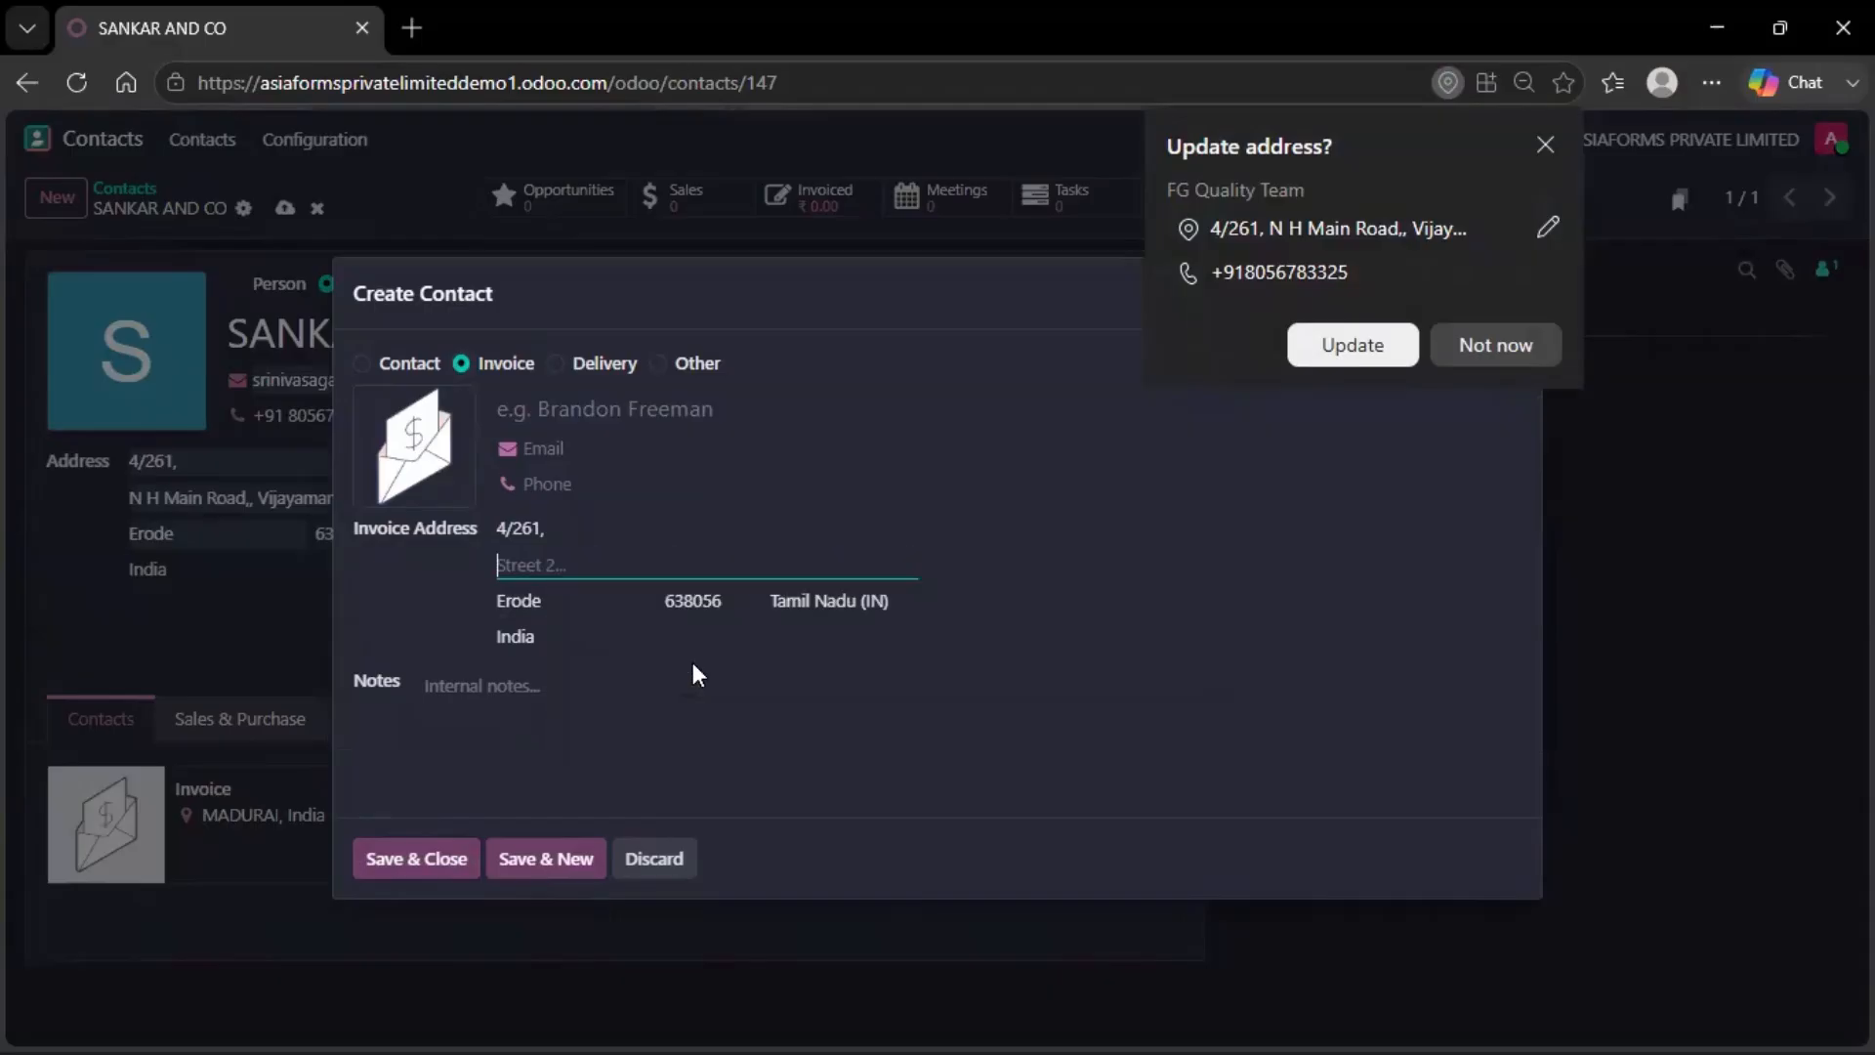
pyautogui.click(616, 566)
pyautogui.click(650, 816)
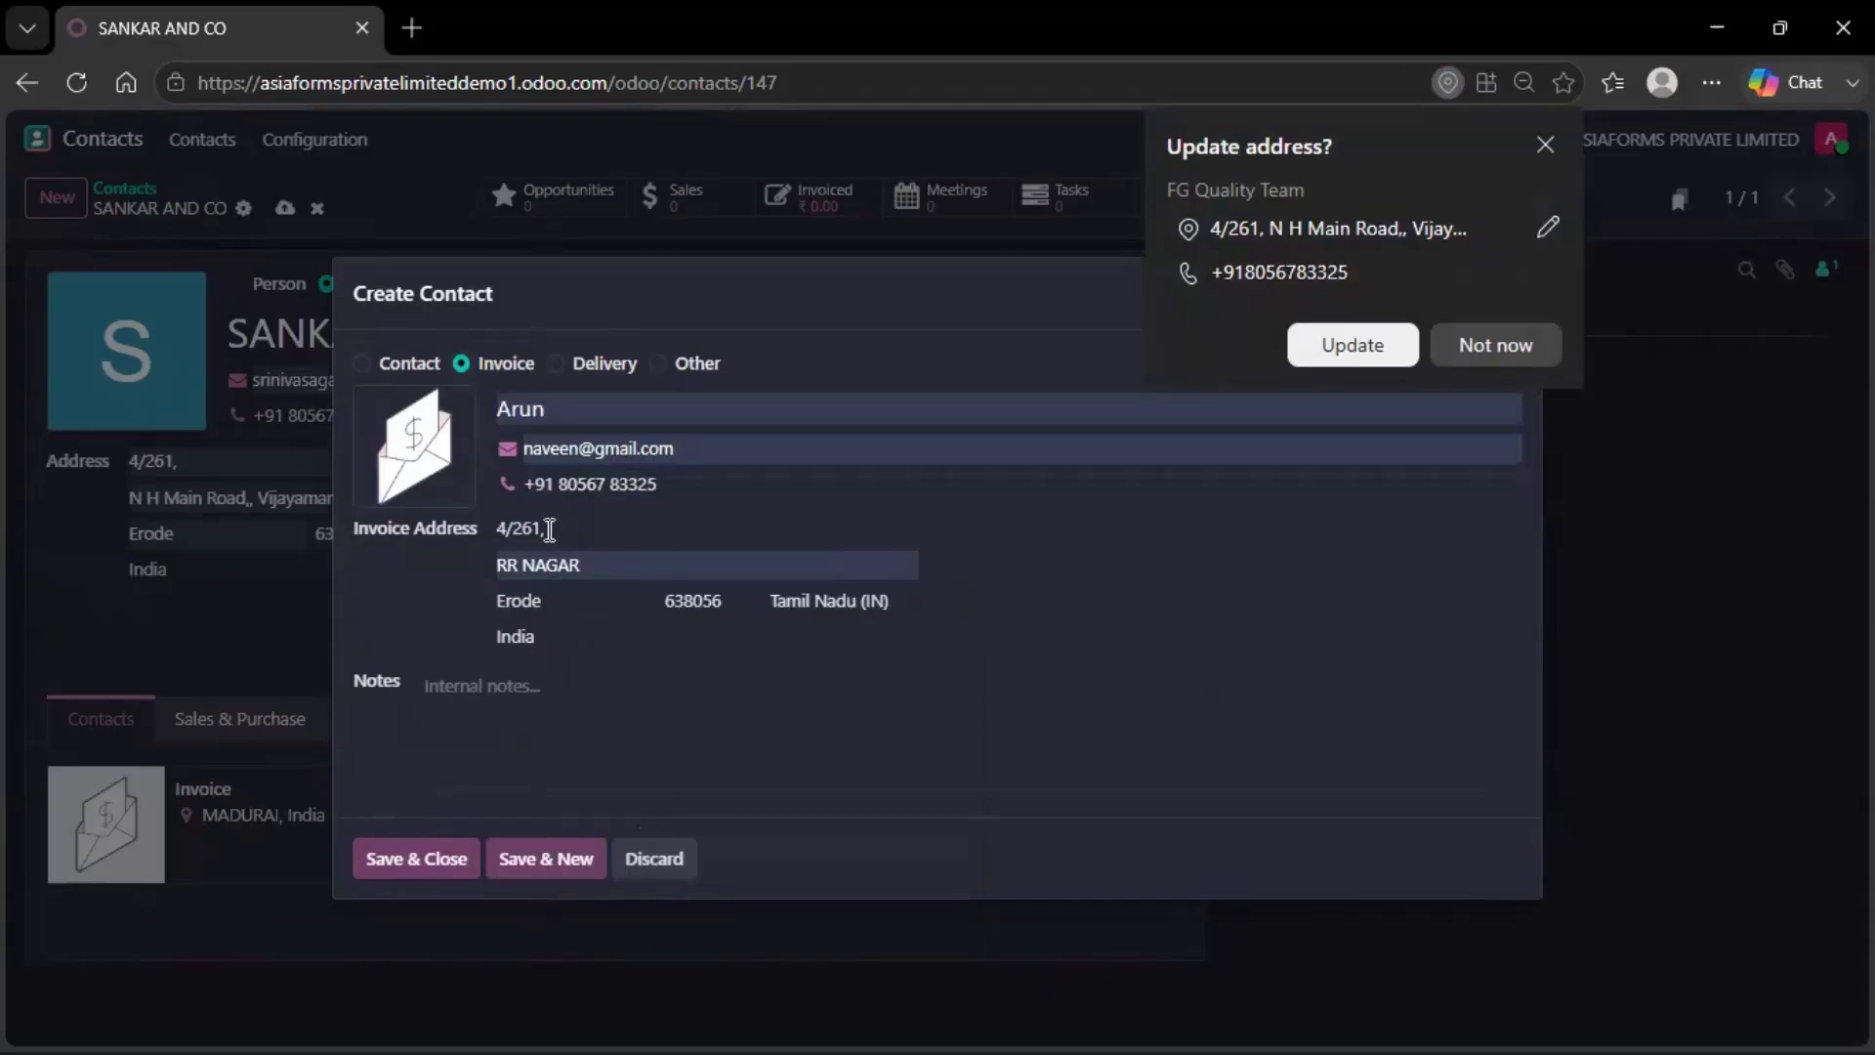
pyautogui.click(572, 406)
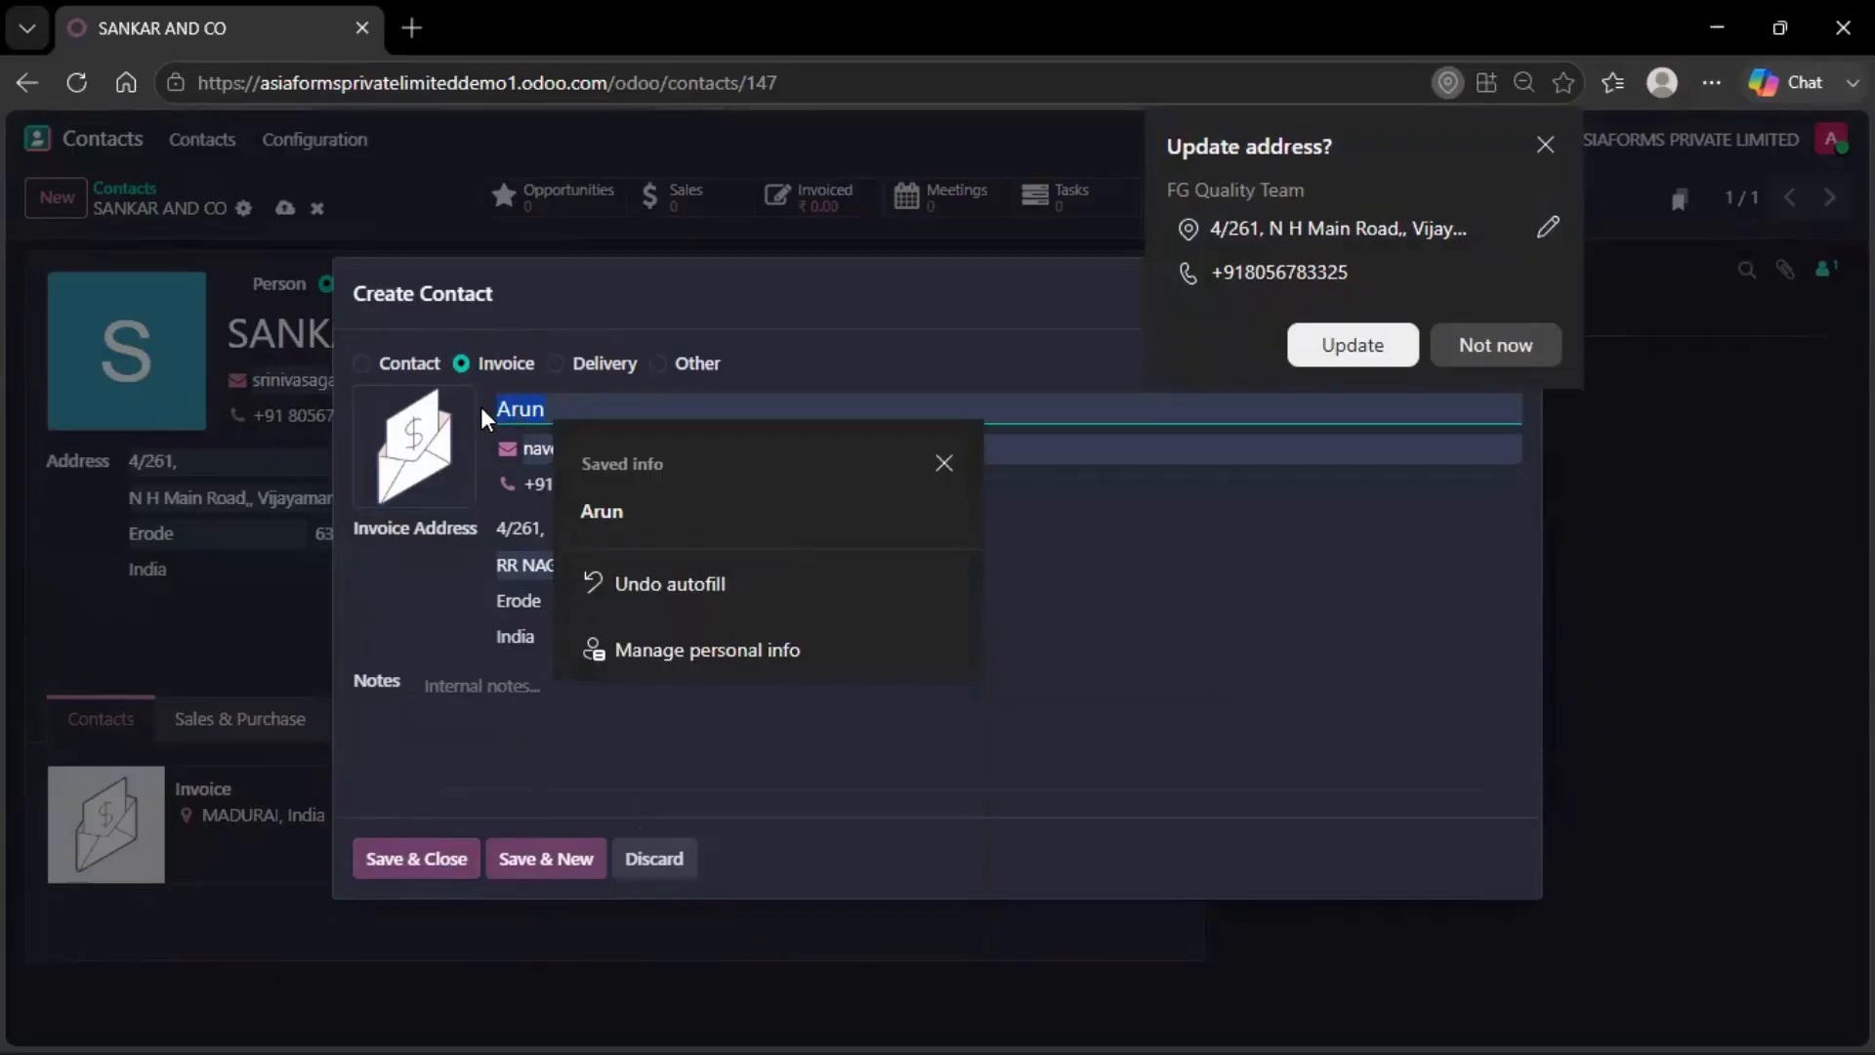
pyautogui.press('BackSpace')
pyautogui.press('BackSpace')
pyautogui.press('BackSpace')
pyautogui.press('BackSpace')
# Set the invoice address street to 3/333 and its city to Coimbatore
pyautogui.click(582, 522)
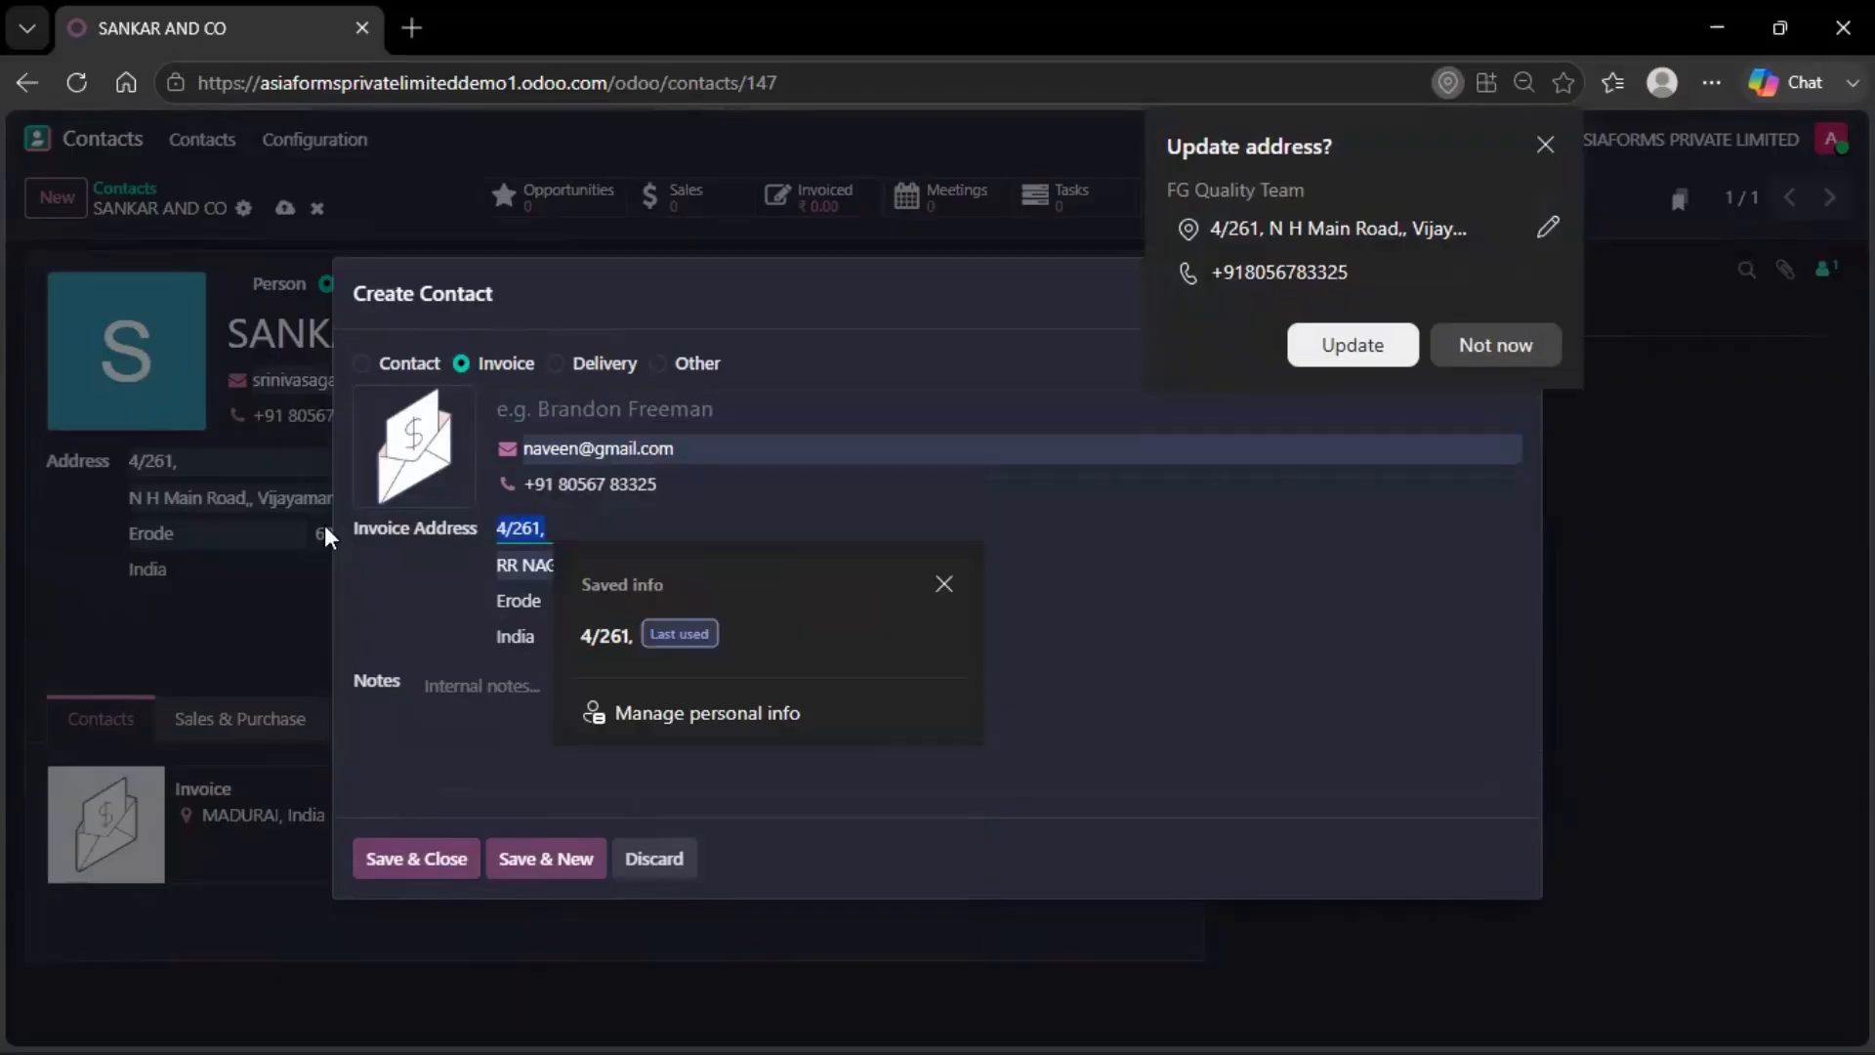
pyautogui.press('BackSpace')
pyautogui.press('BackSpace')
pyautogui.press('BackSpace')
pyautogui.press('BackSpace')
pyautogui.press('BackSpace')
pyautogui.press('BackSpace')
pyautogui.write('3/333')
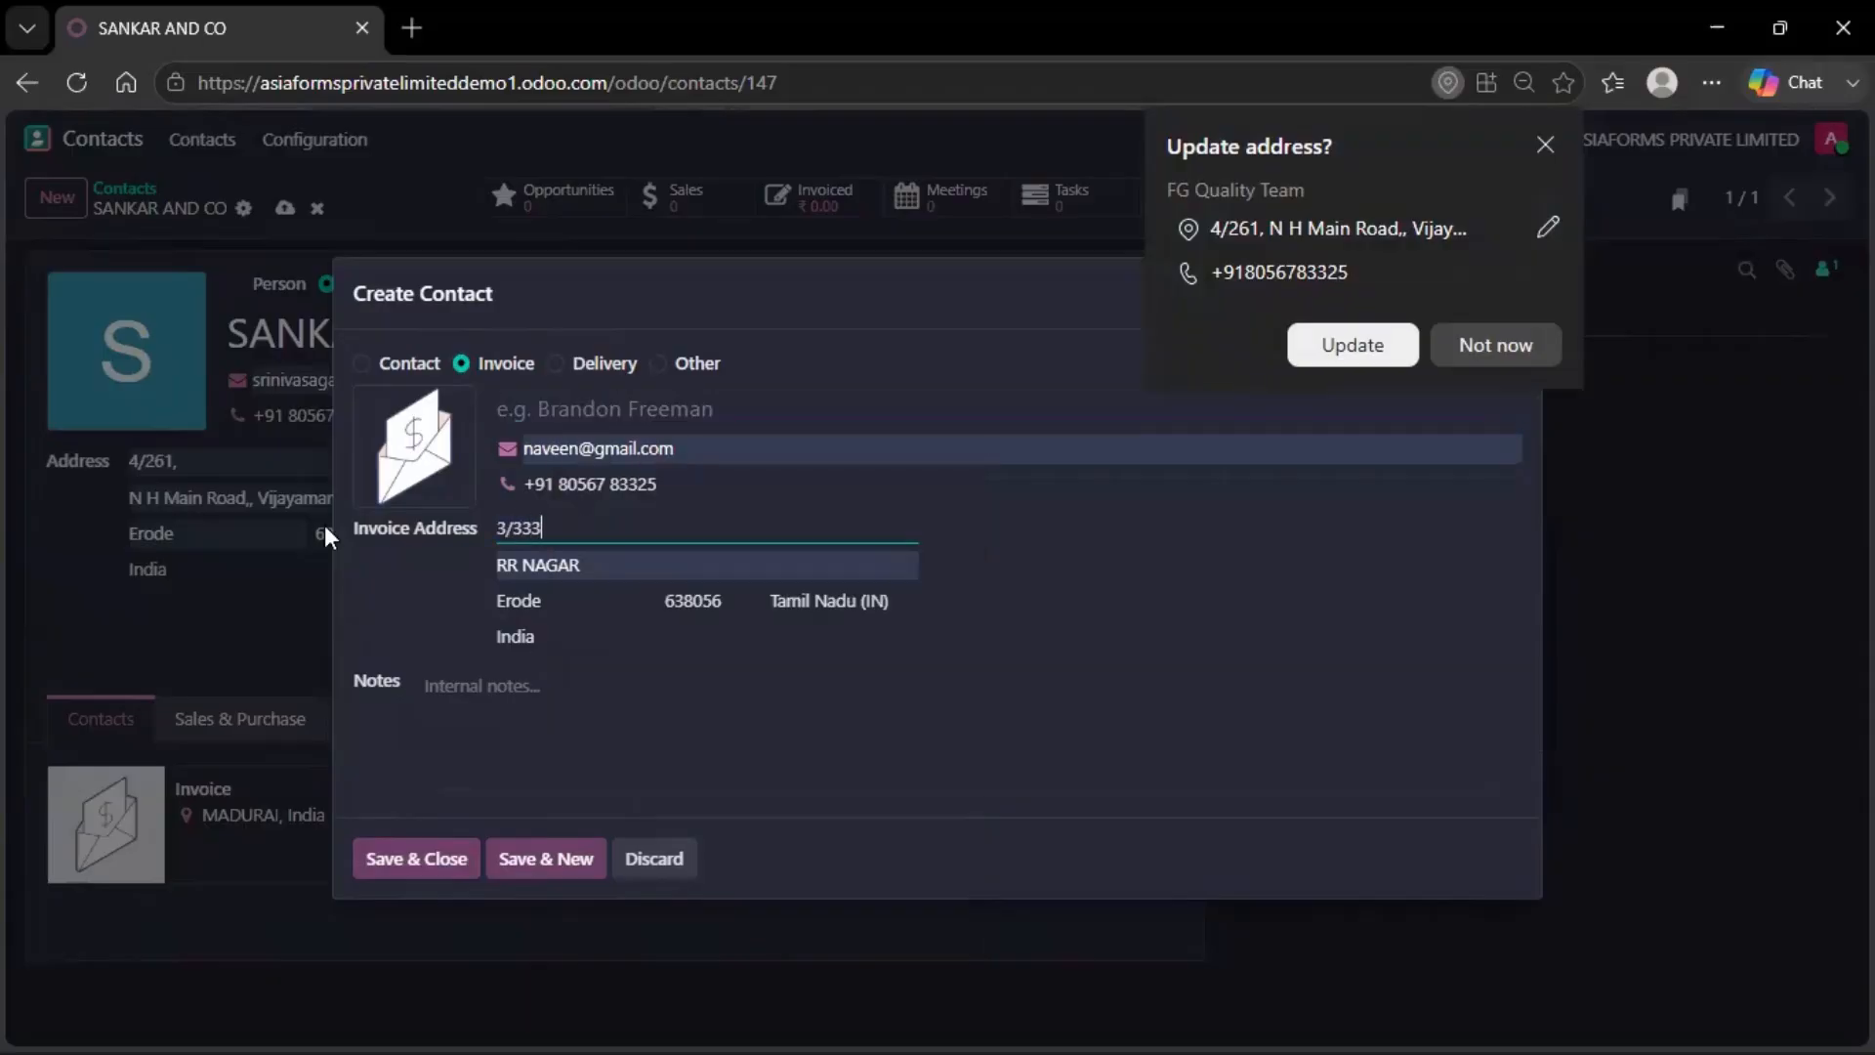
pyautogui.click(563, 600)
pyautogui.moveTo(563, 599); pyautogui.dragTo(473, 602)
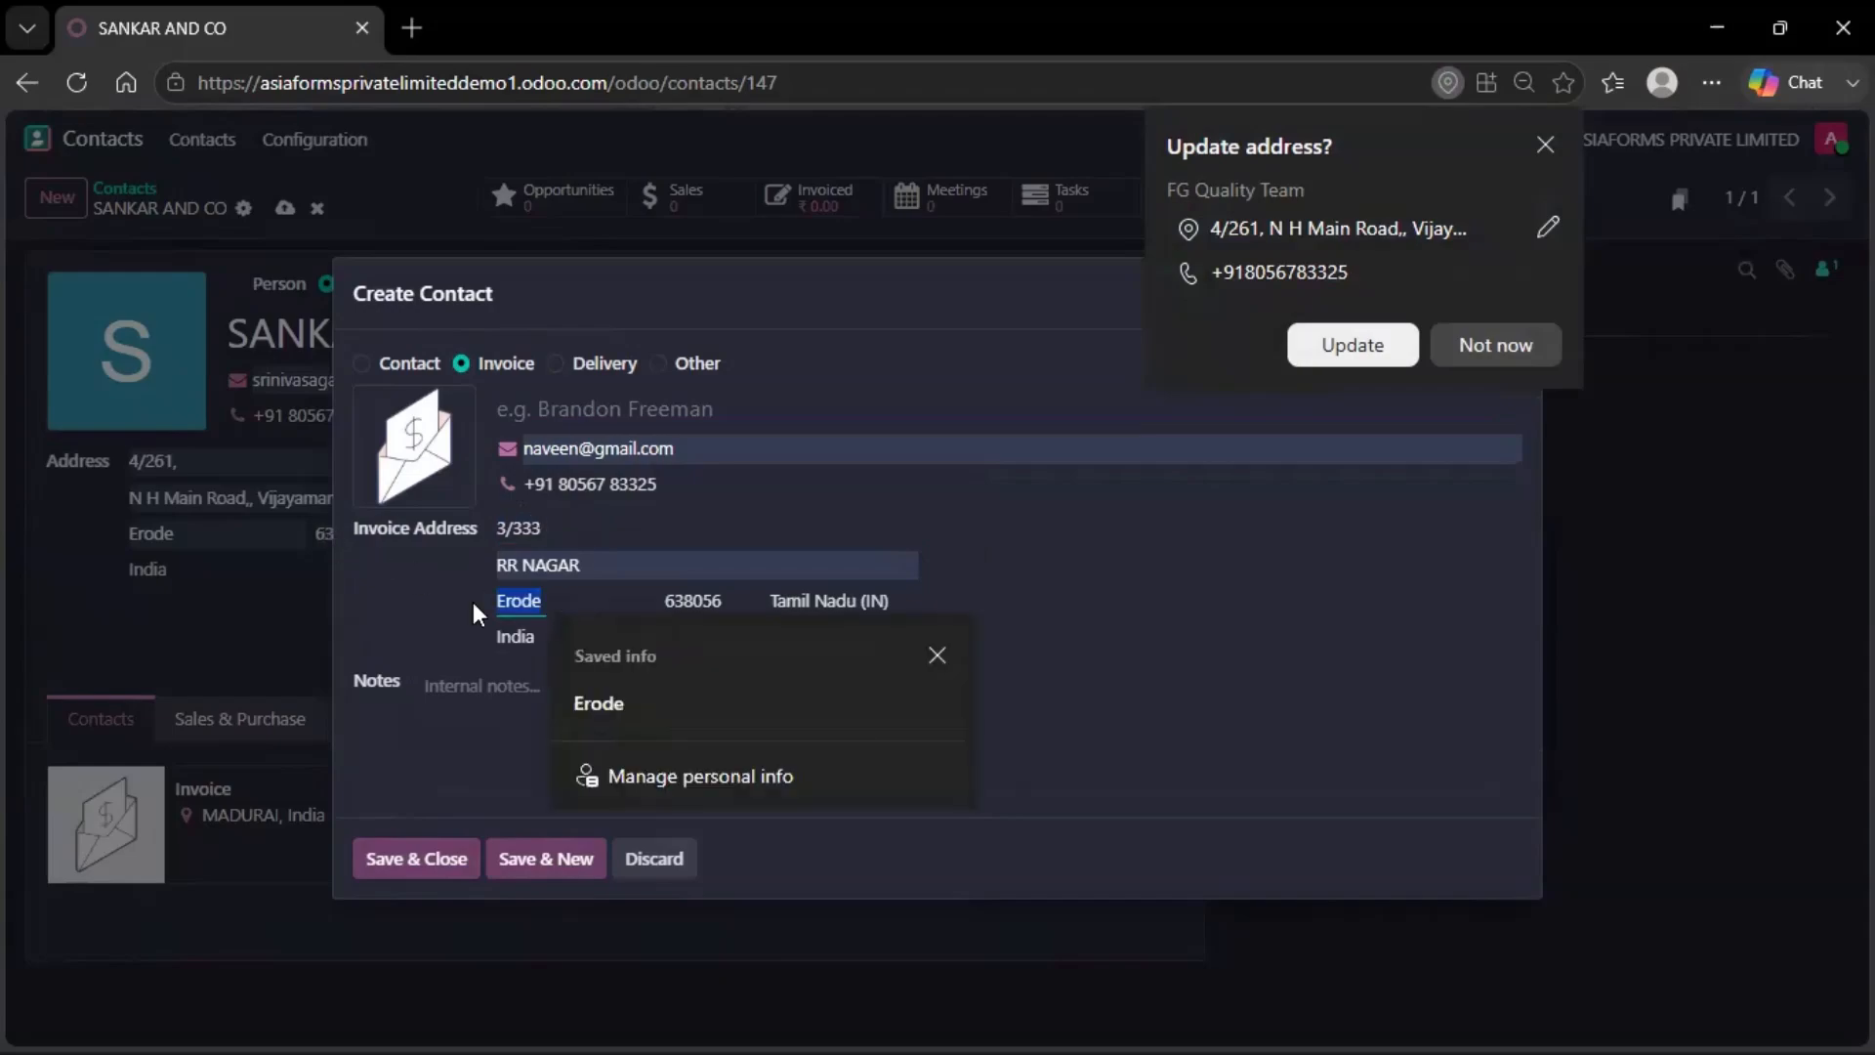
pyautogui.write('COIMBATORE')
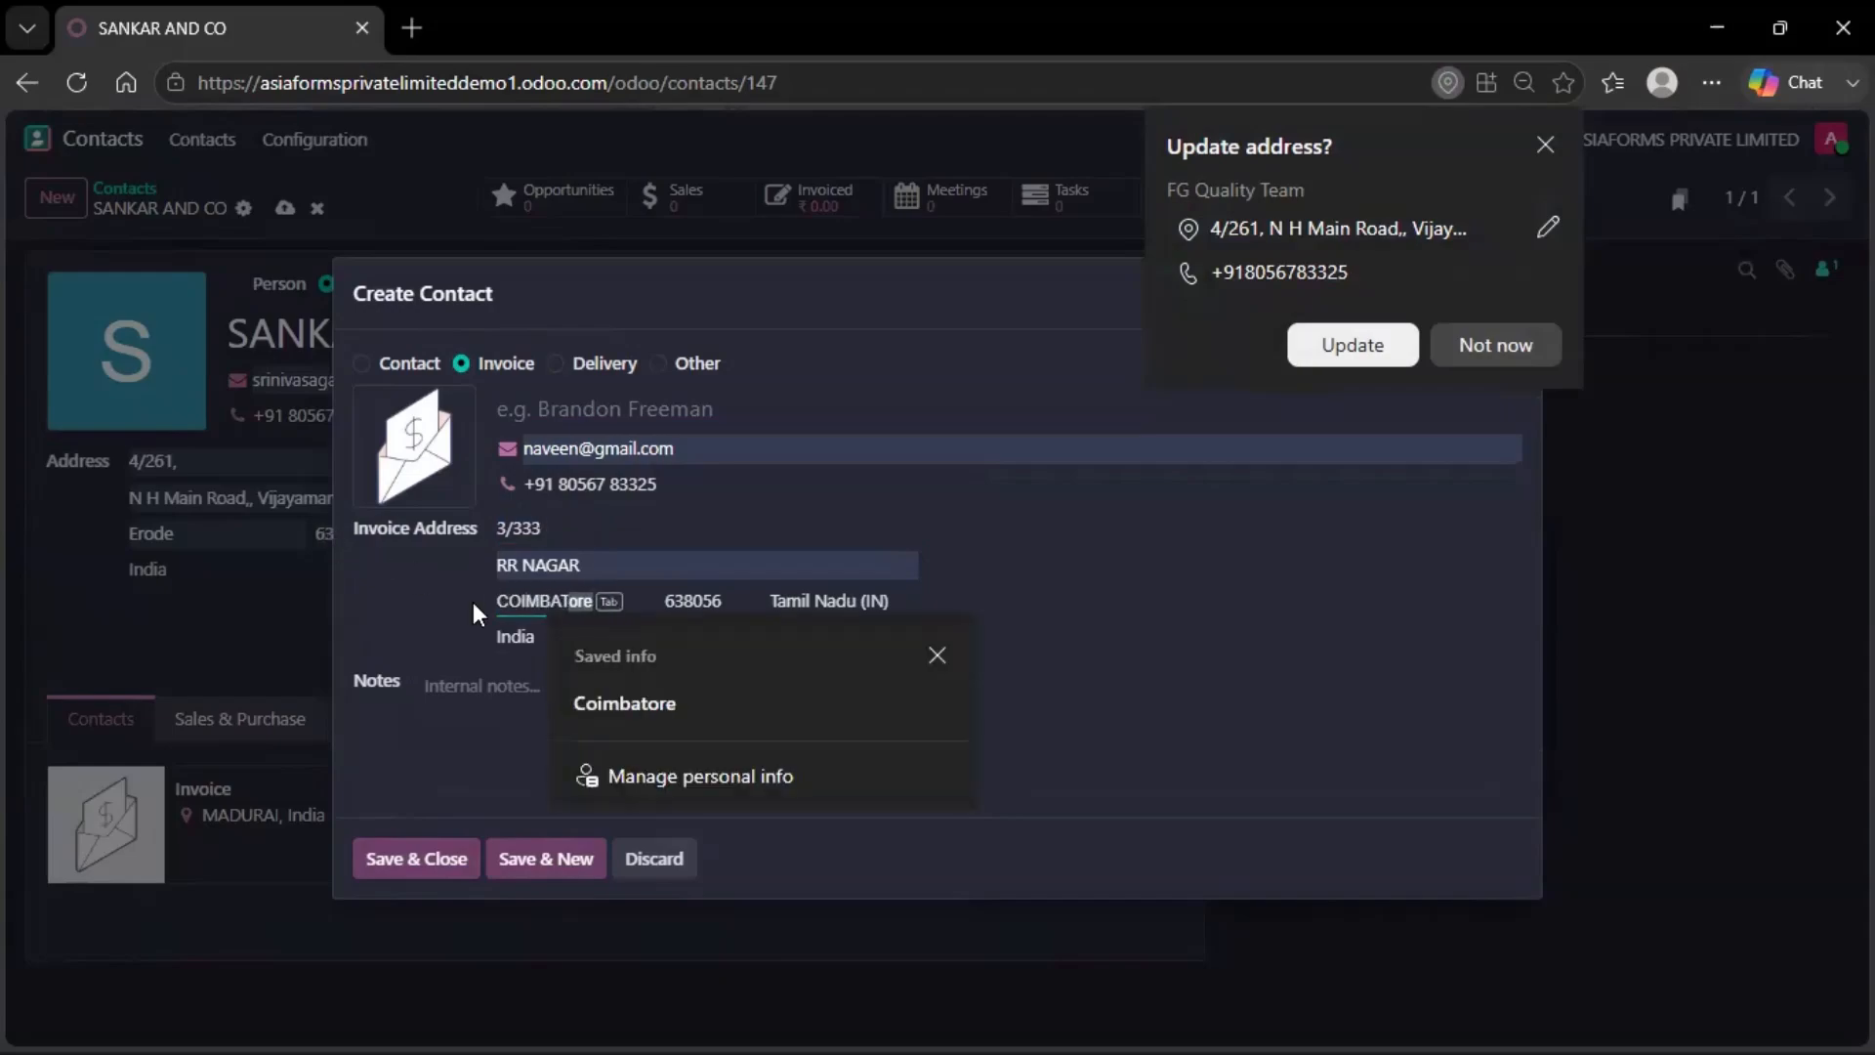
pyautogui.click(573, 703)
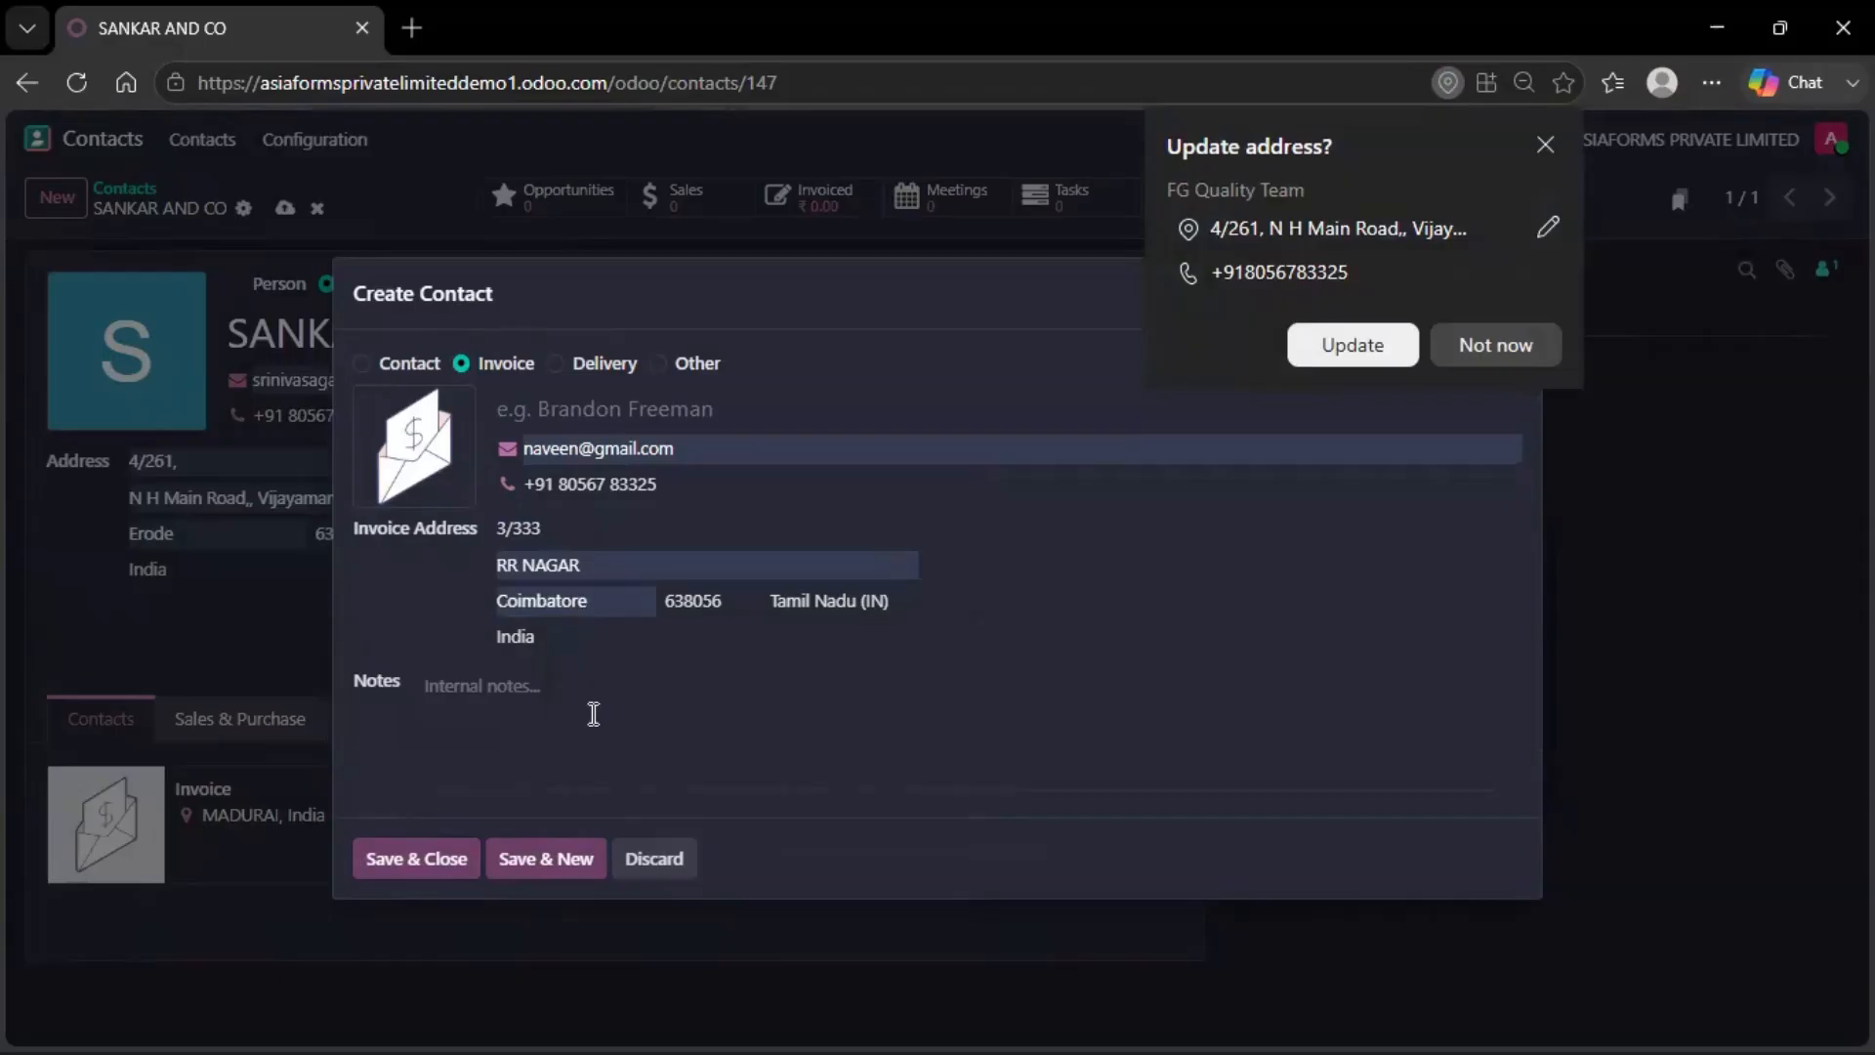
# Save the Coimbatore invoice address and start a new Delivery address
pyautogui.click(440, 864)
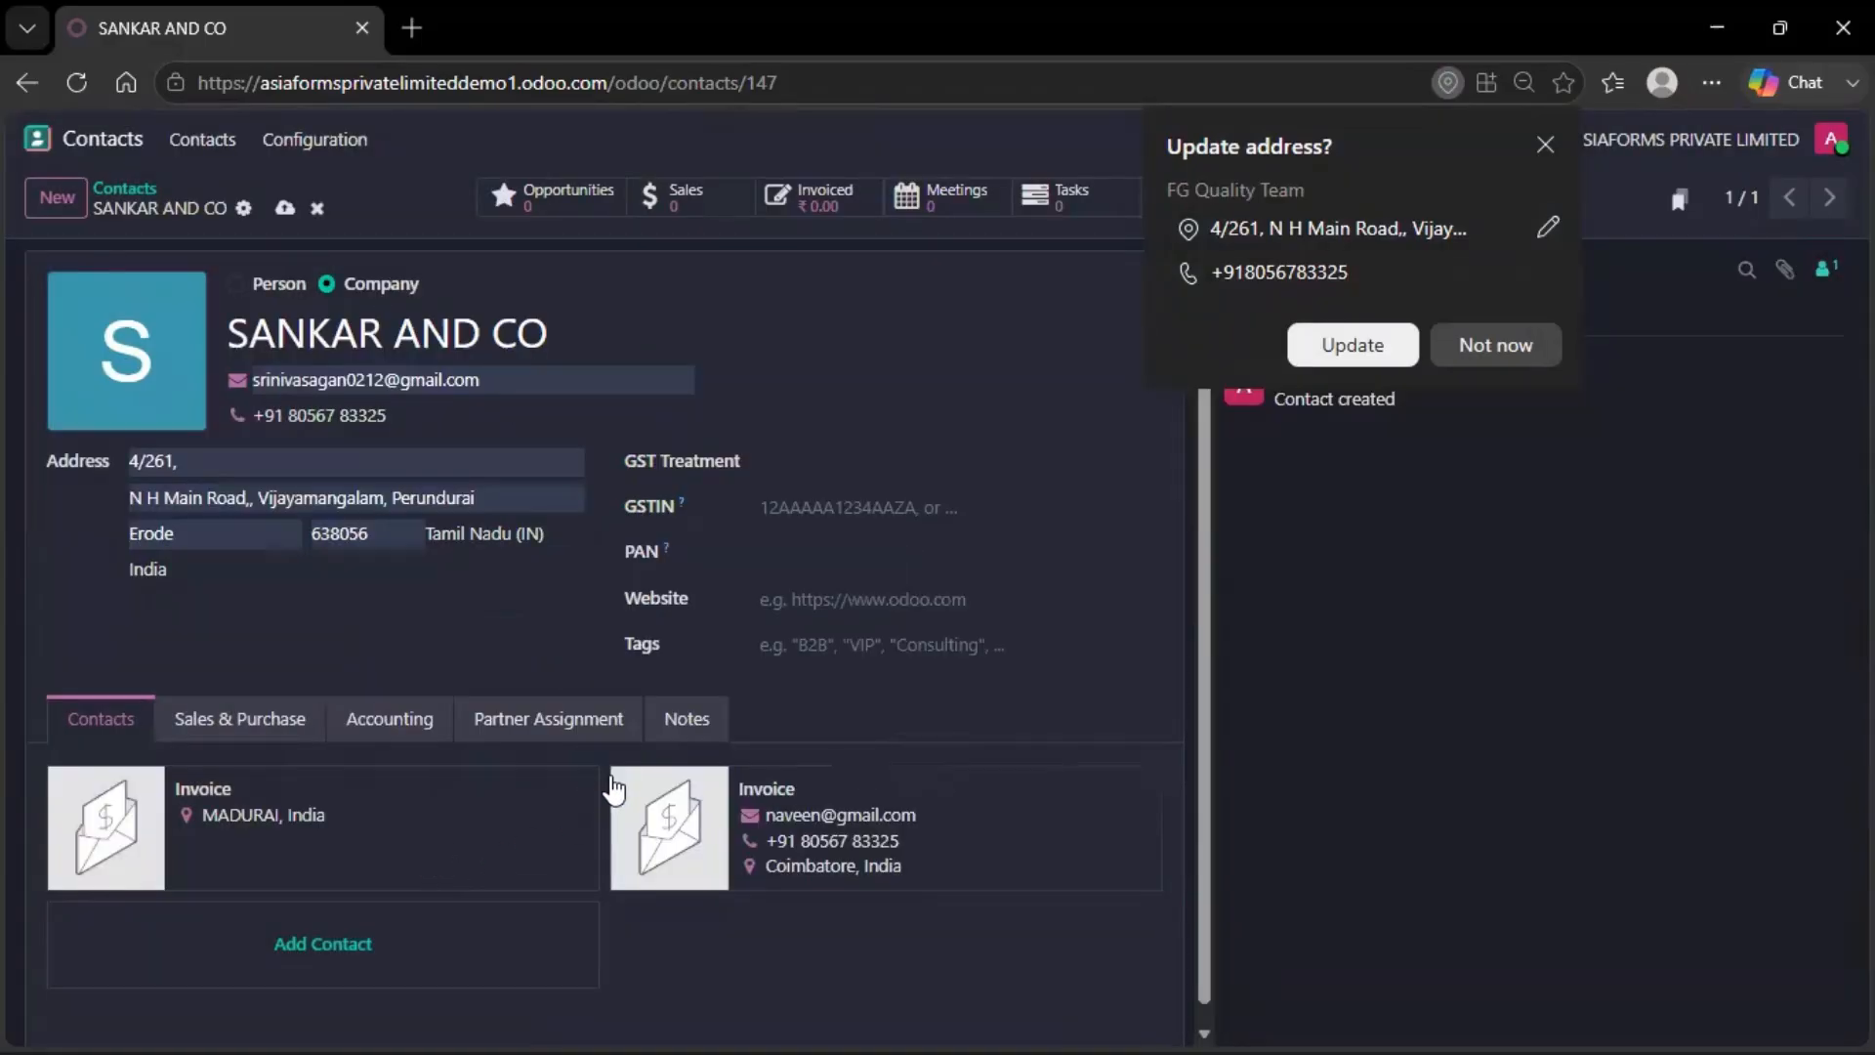
pyautogui.scroll(-1, 547, 850)
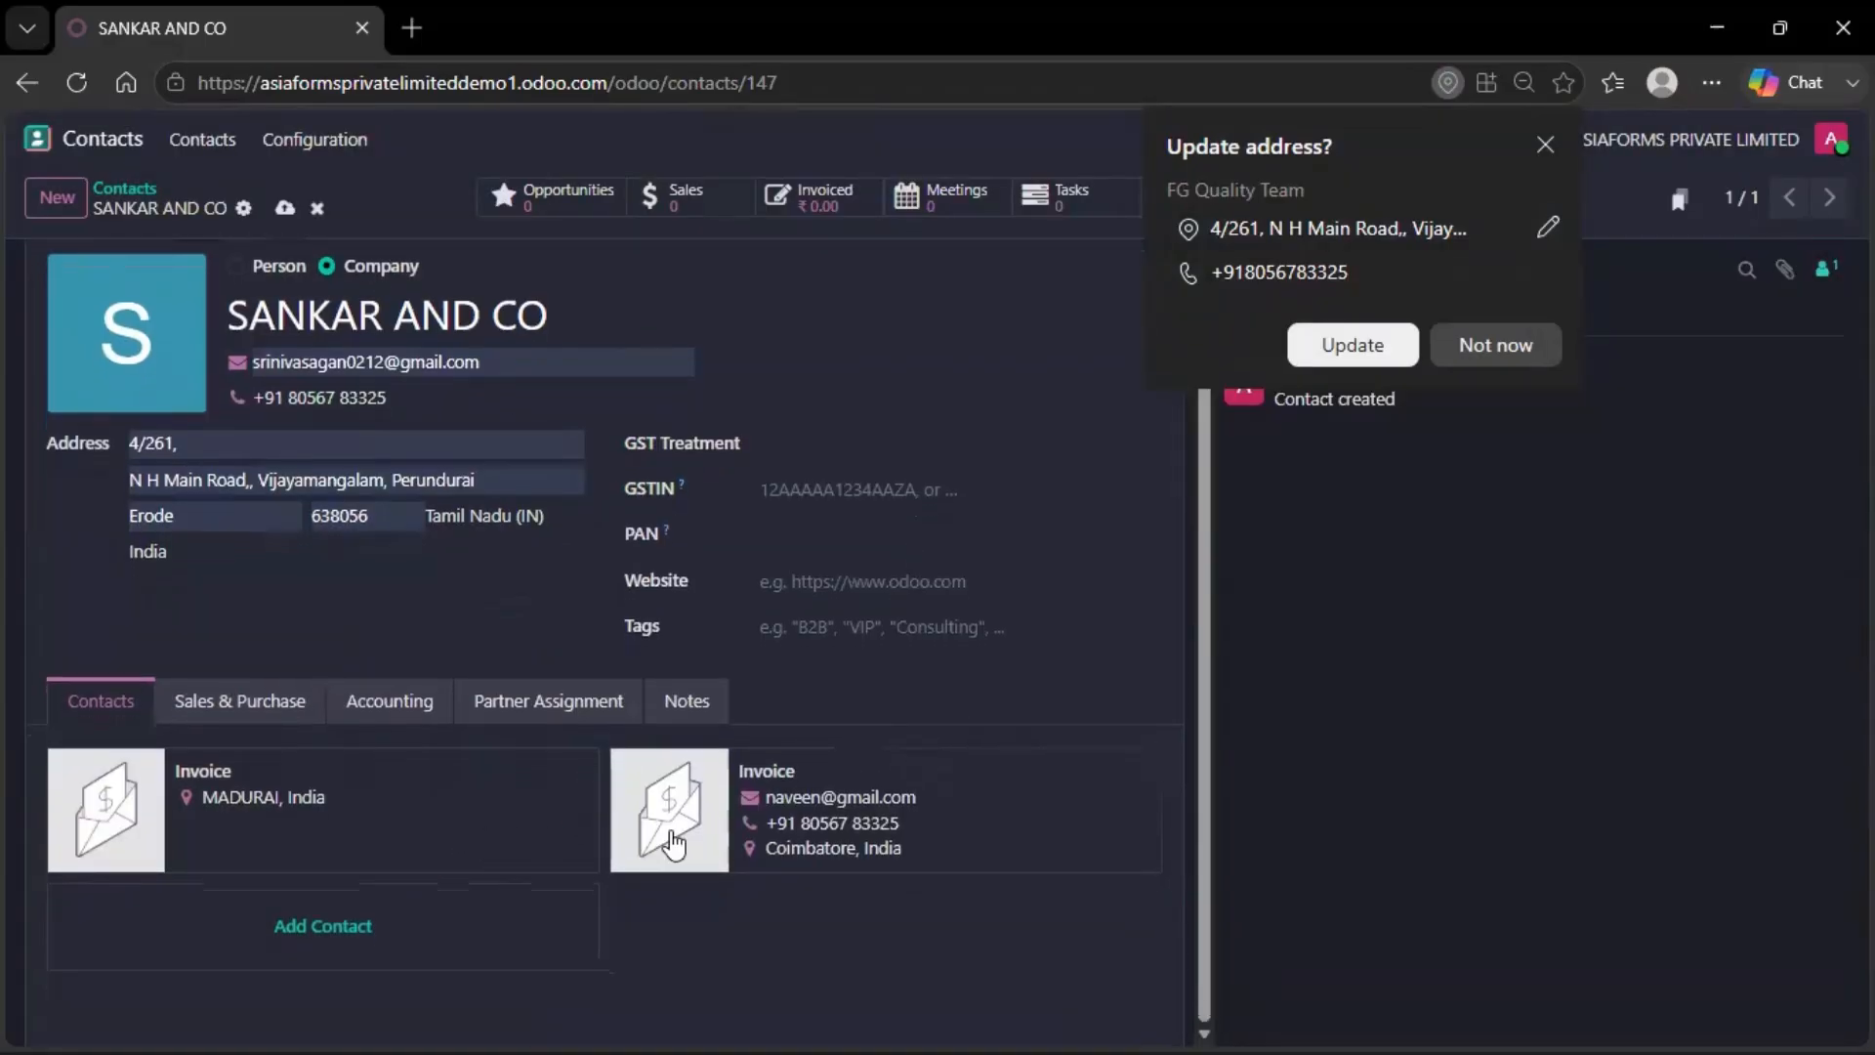
pyautogui.click(463, 916)
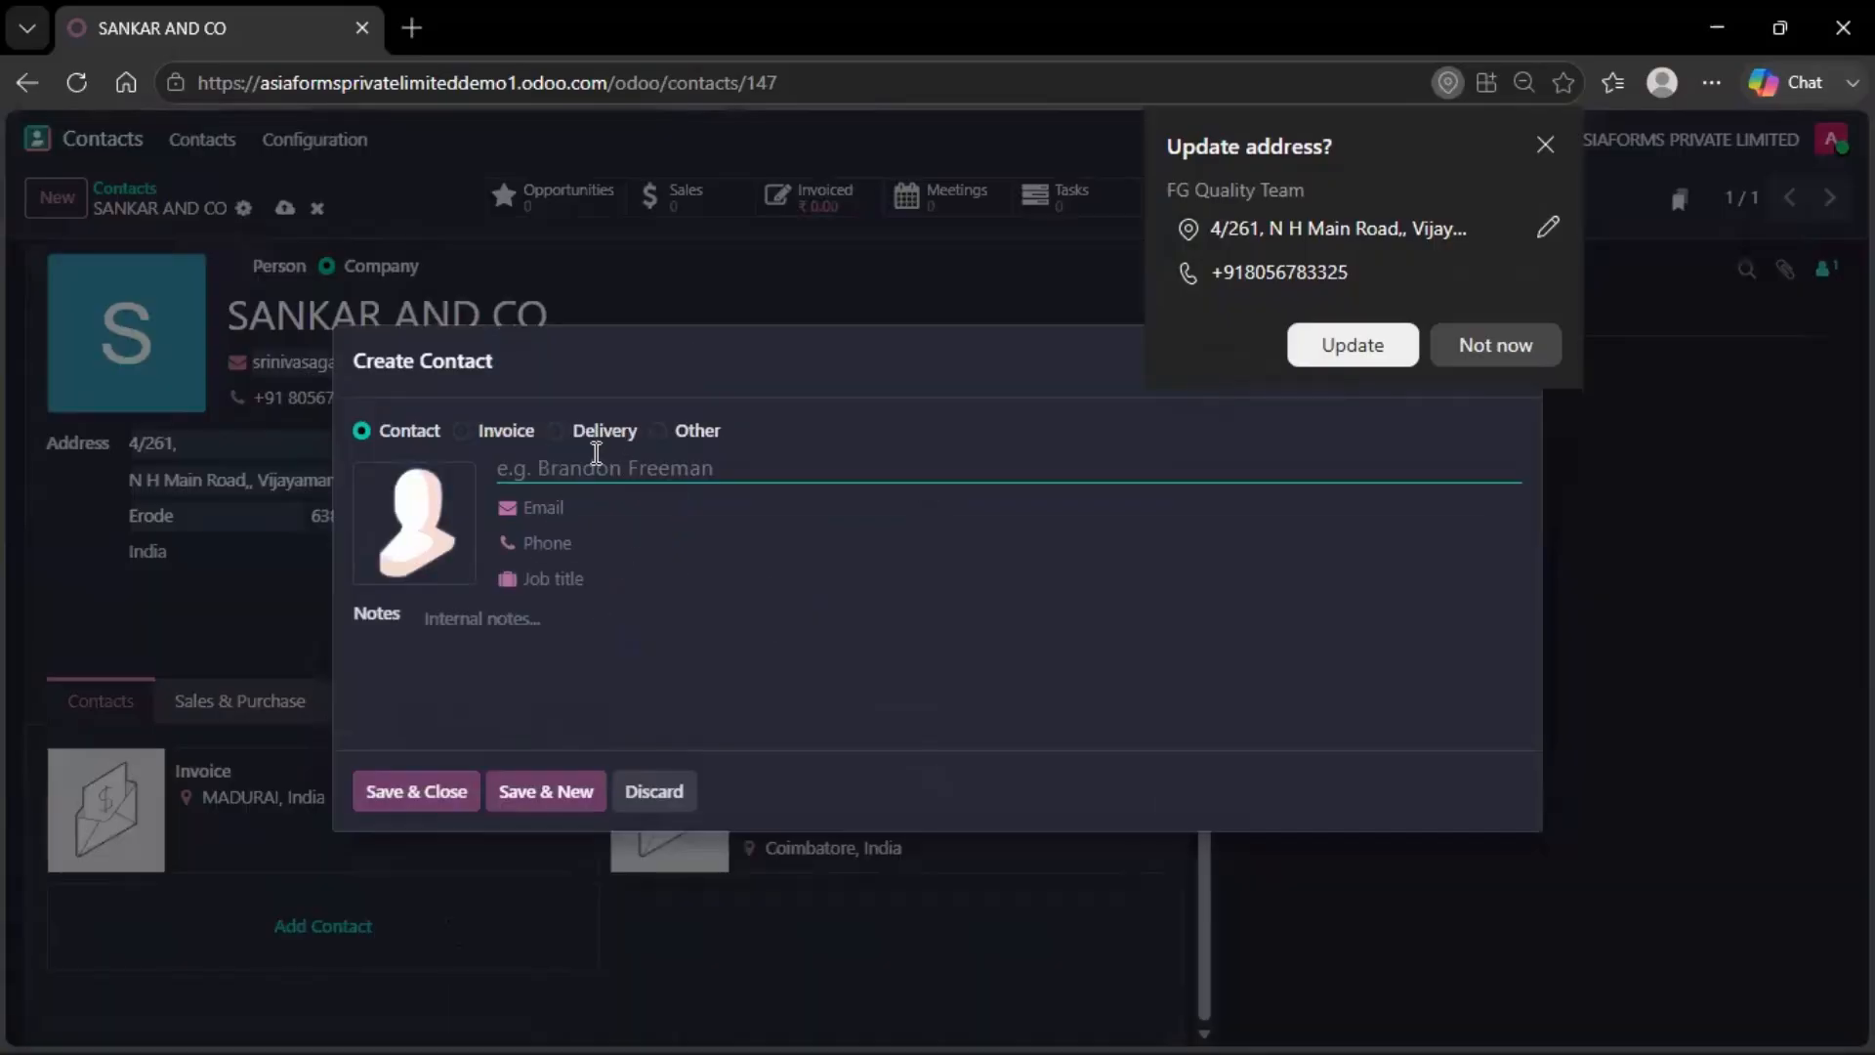
pyautogui.click(556, 430)
pyautogui.click(1523, 349)
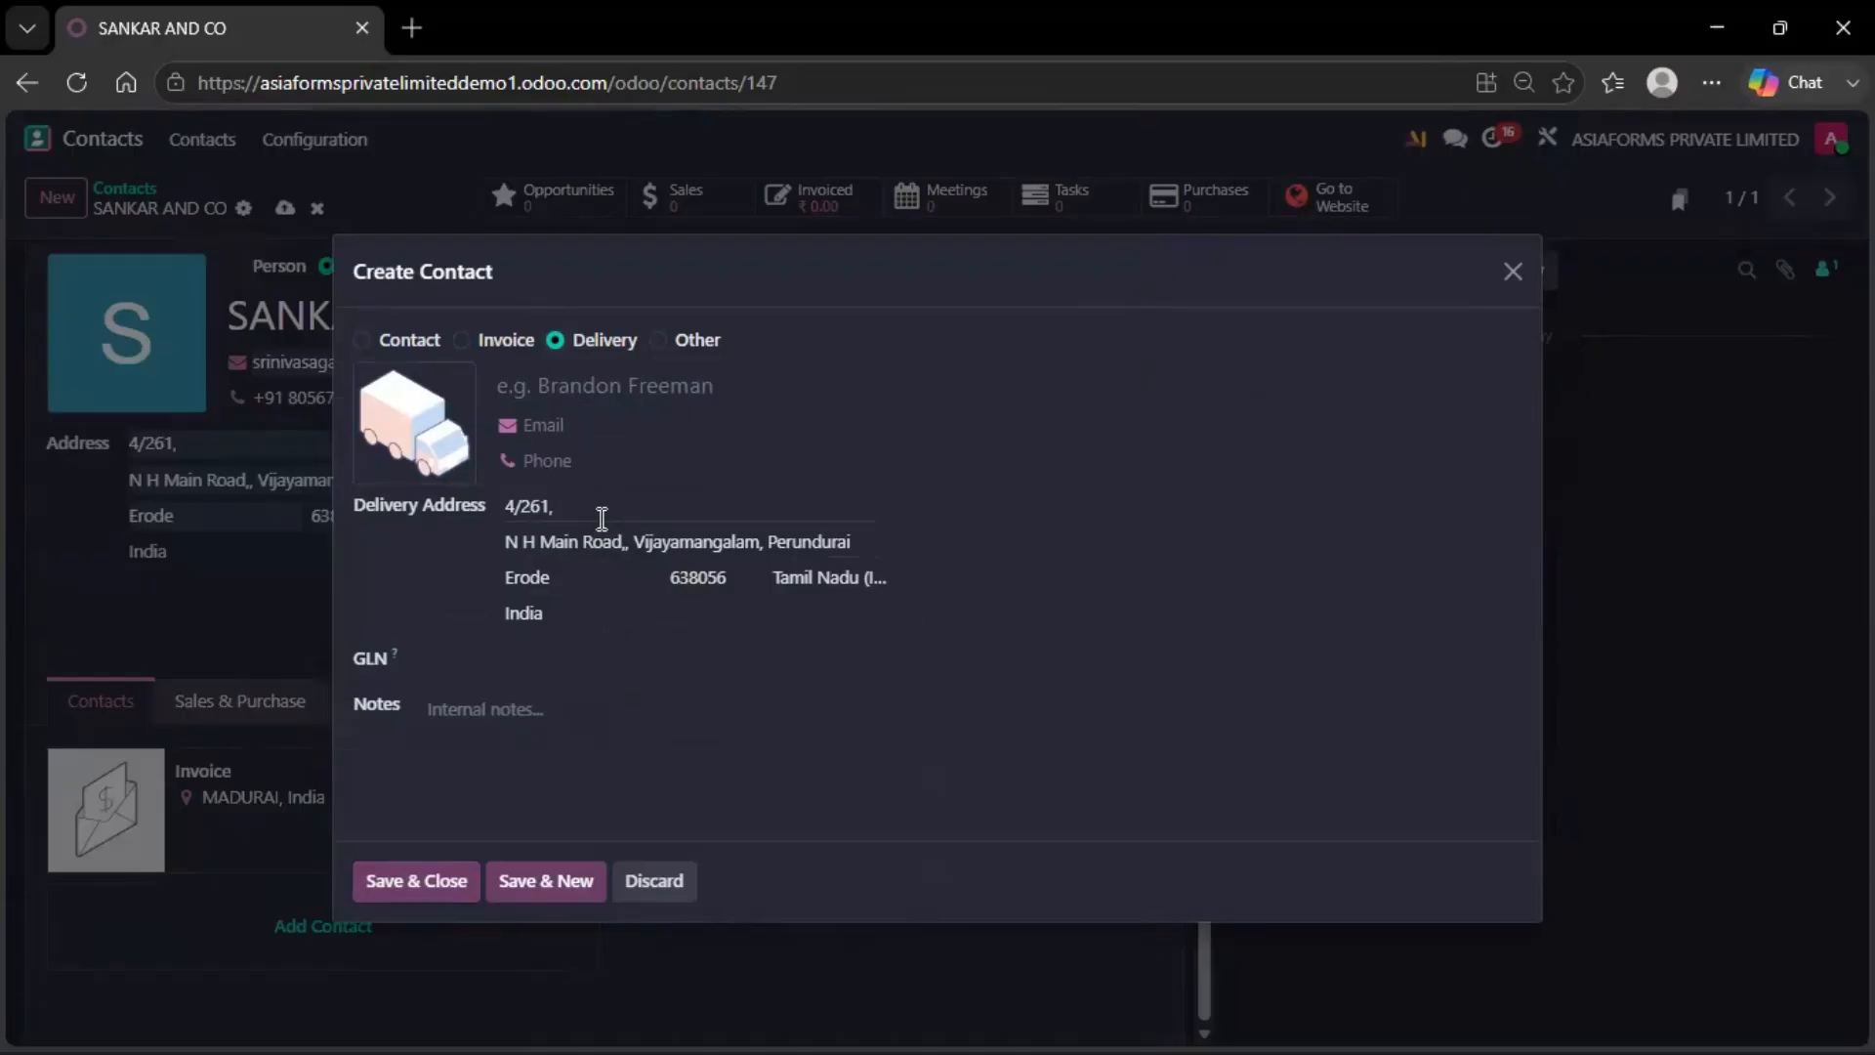
pyautogui.click(603, 512)
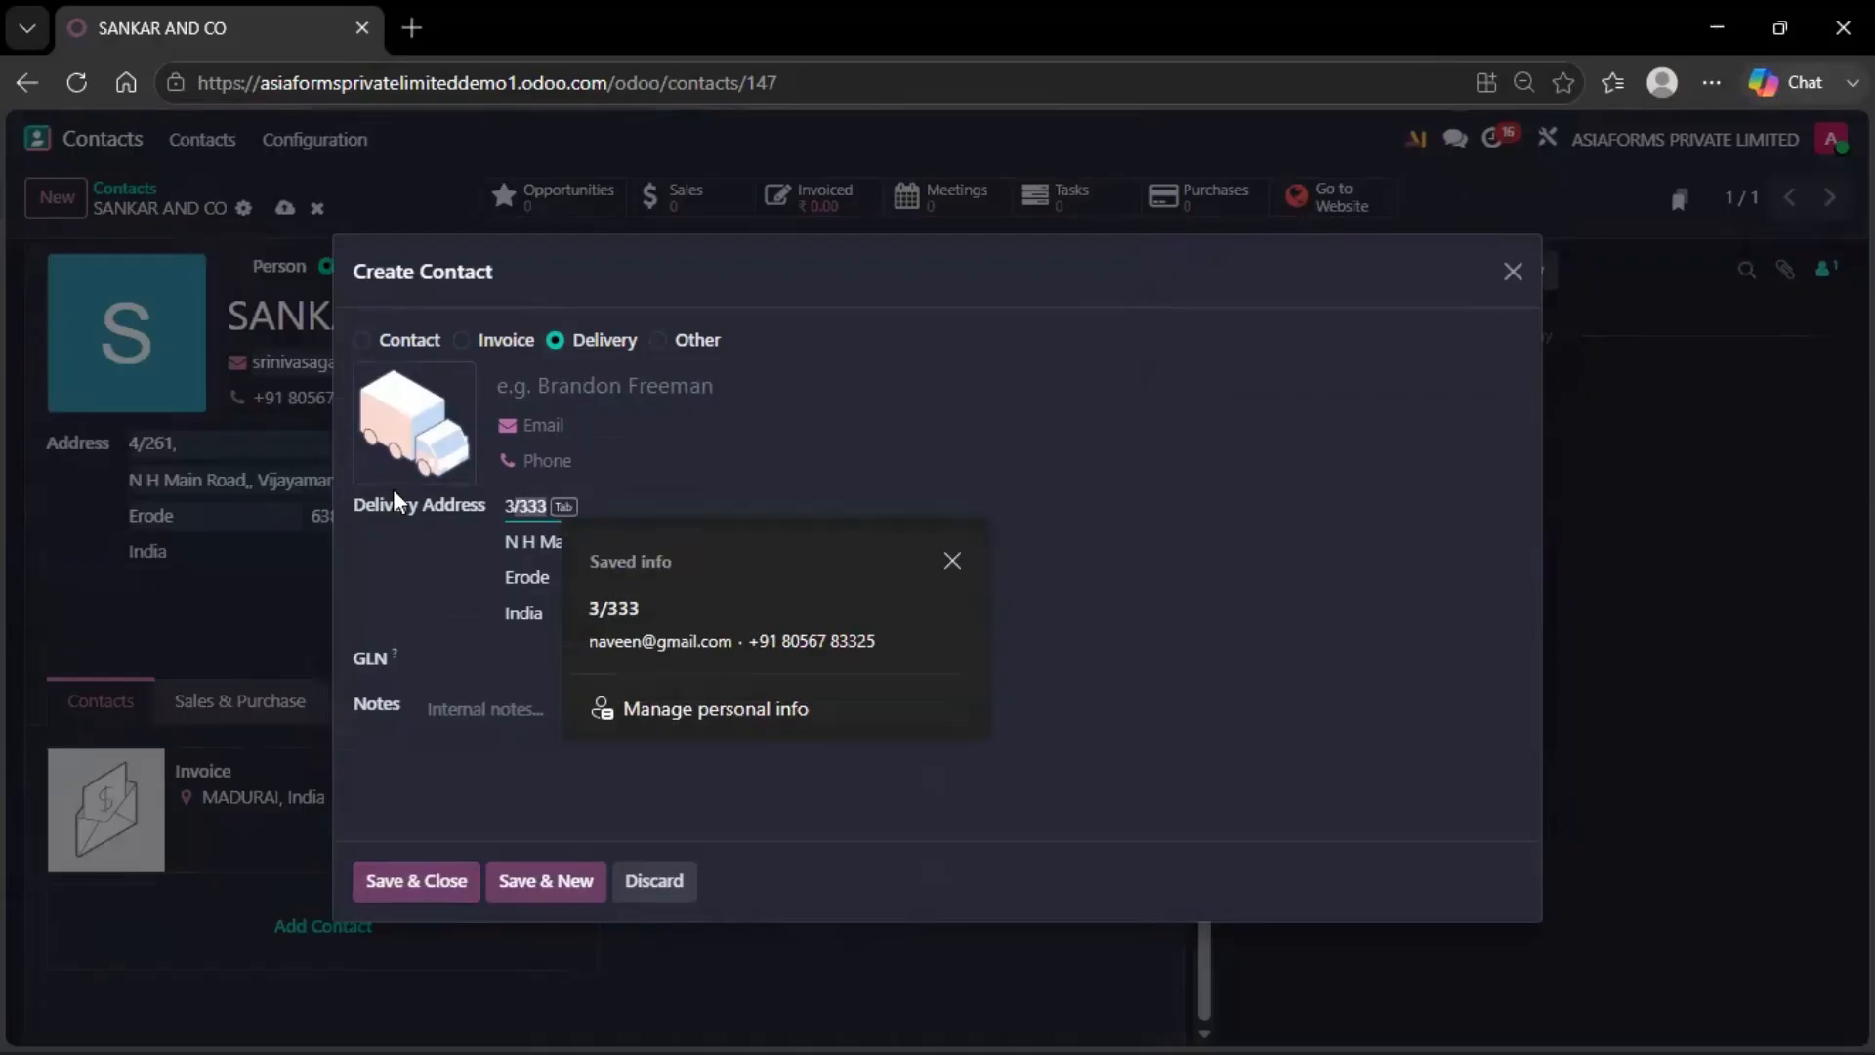
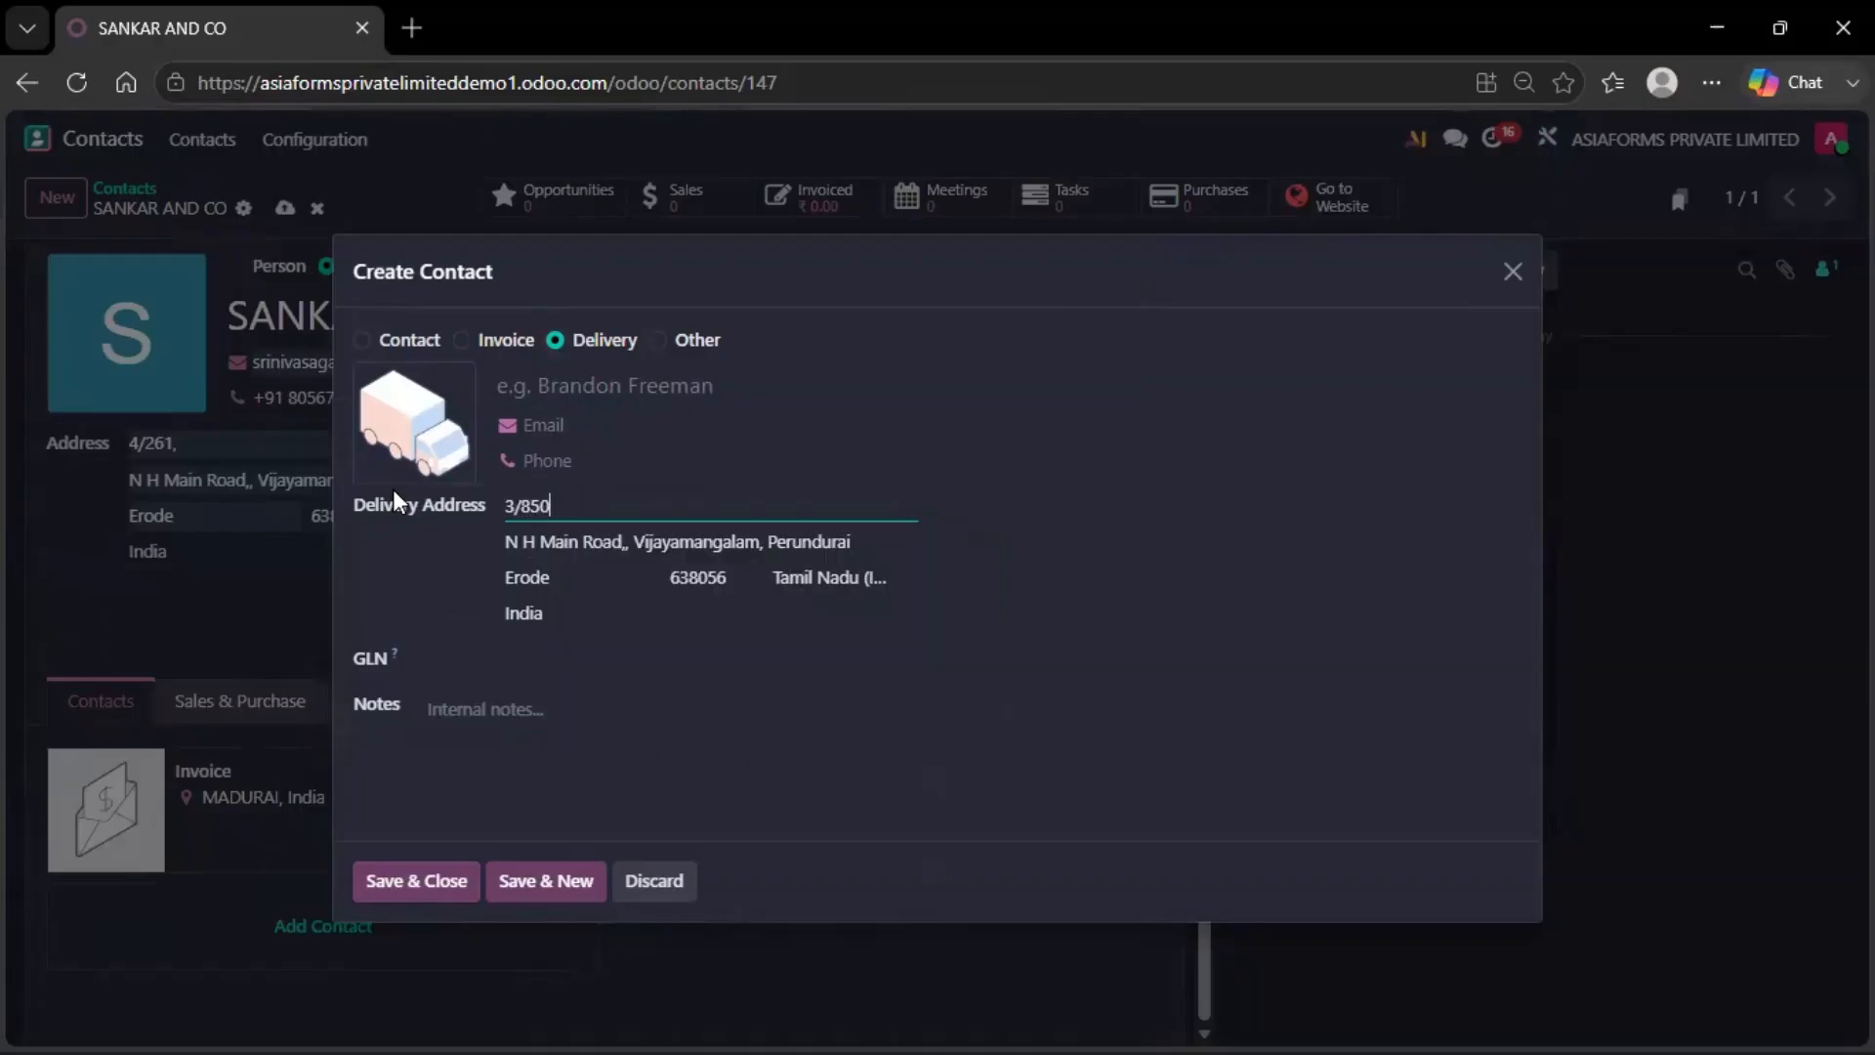
pyautogui.press('Tab')
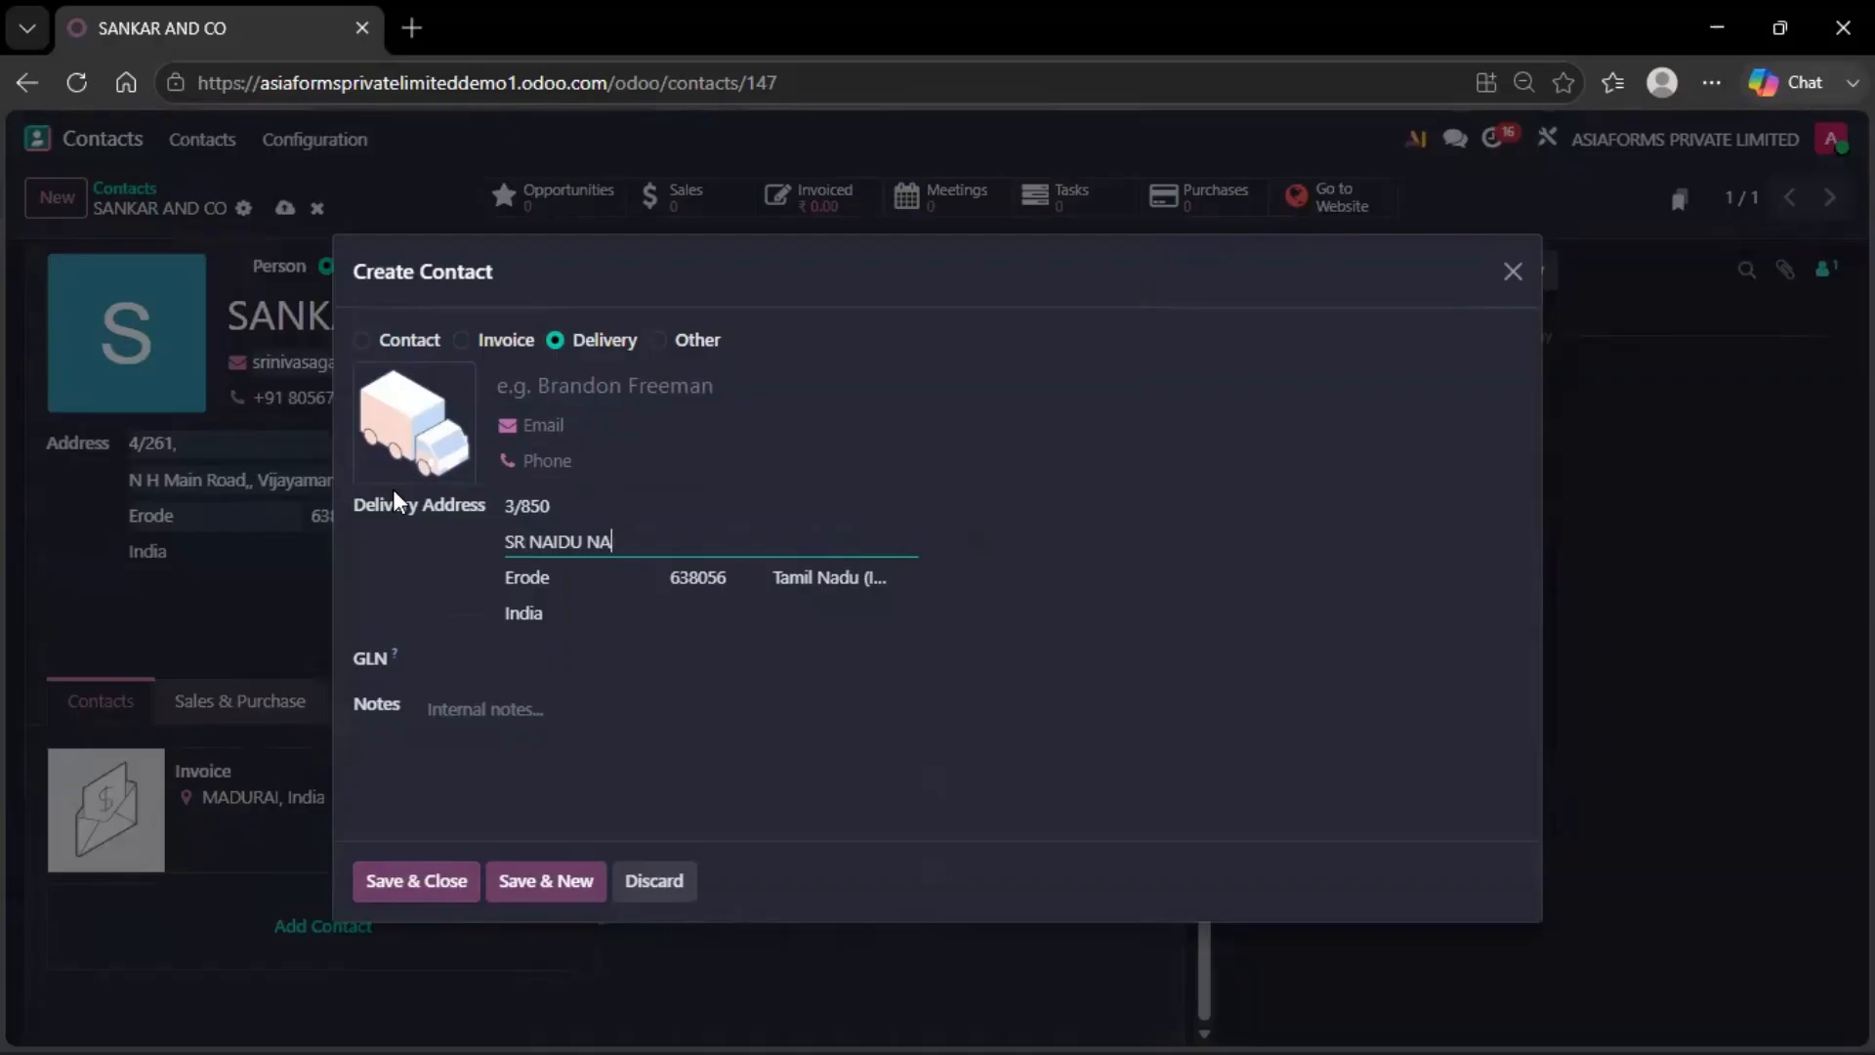
pyautogui.press('Tab')
pyautogui.write('SA')
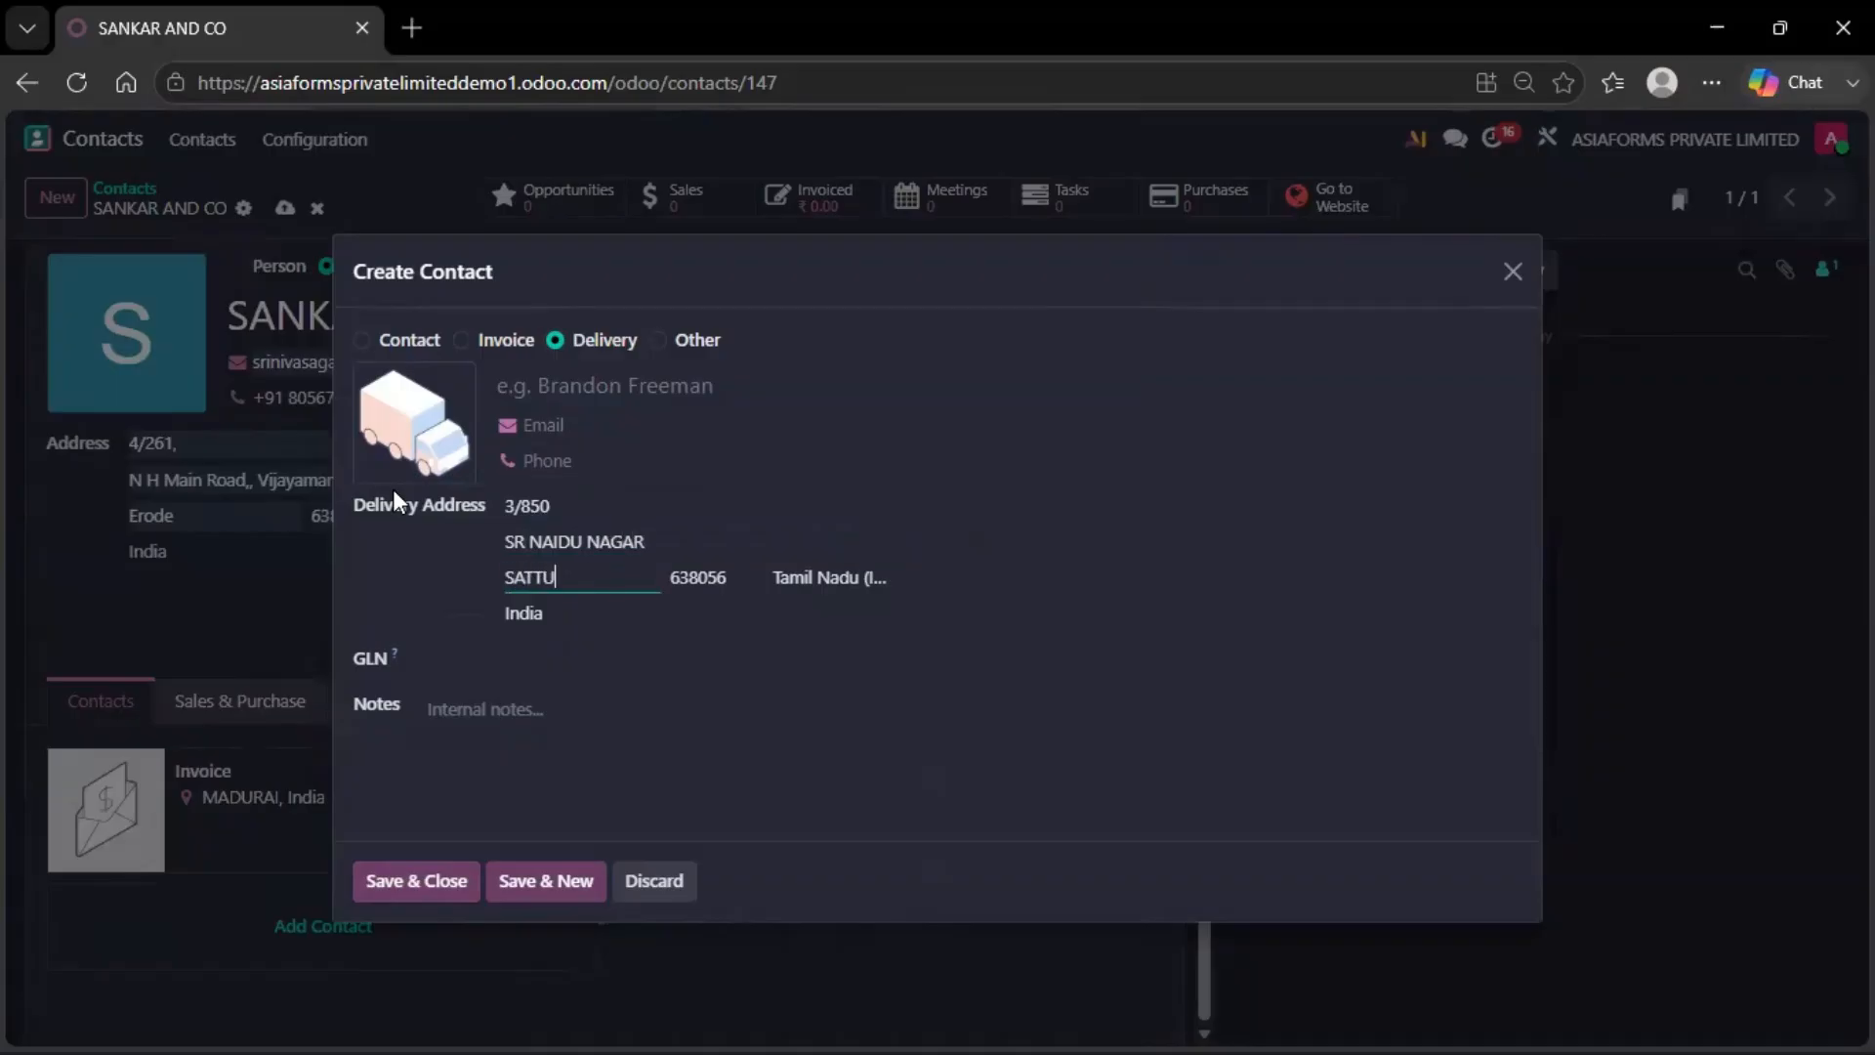
pyautogui.click(708, 583)
pyautogui.doubleClick(709, 576)
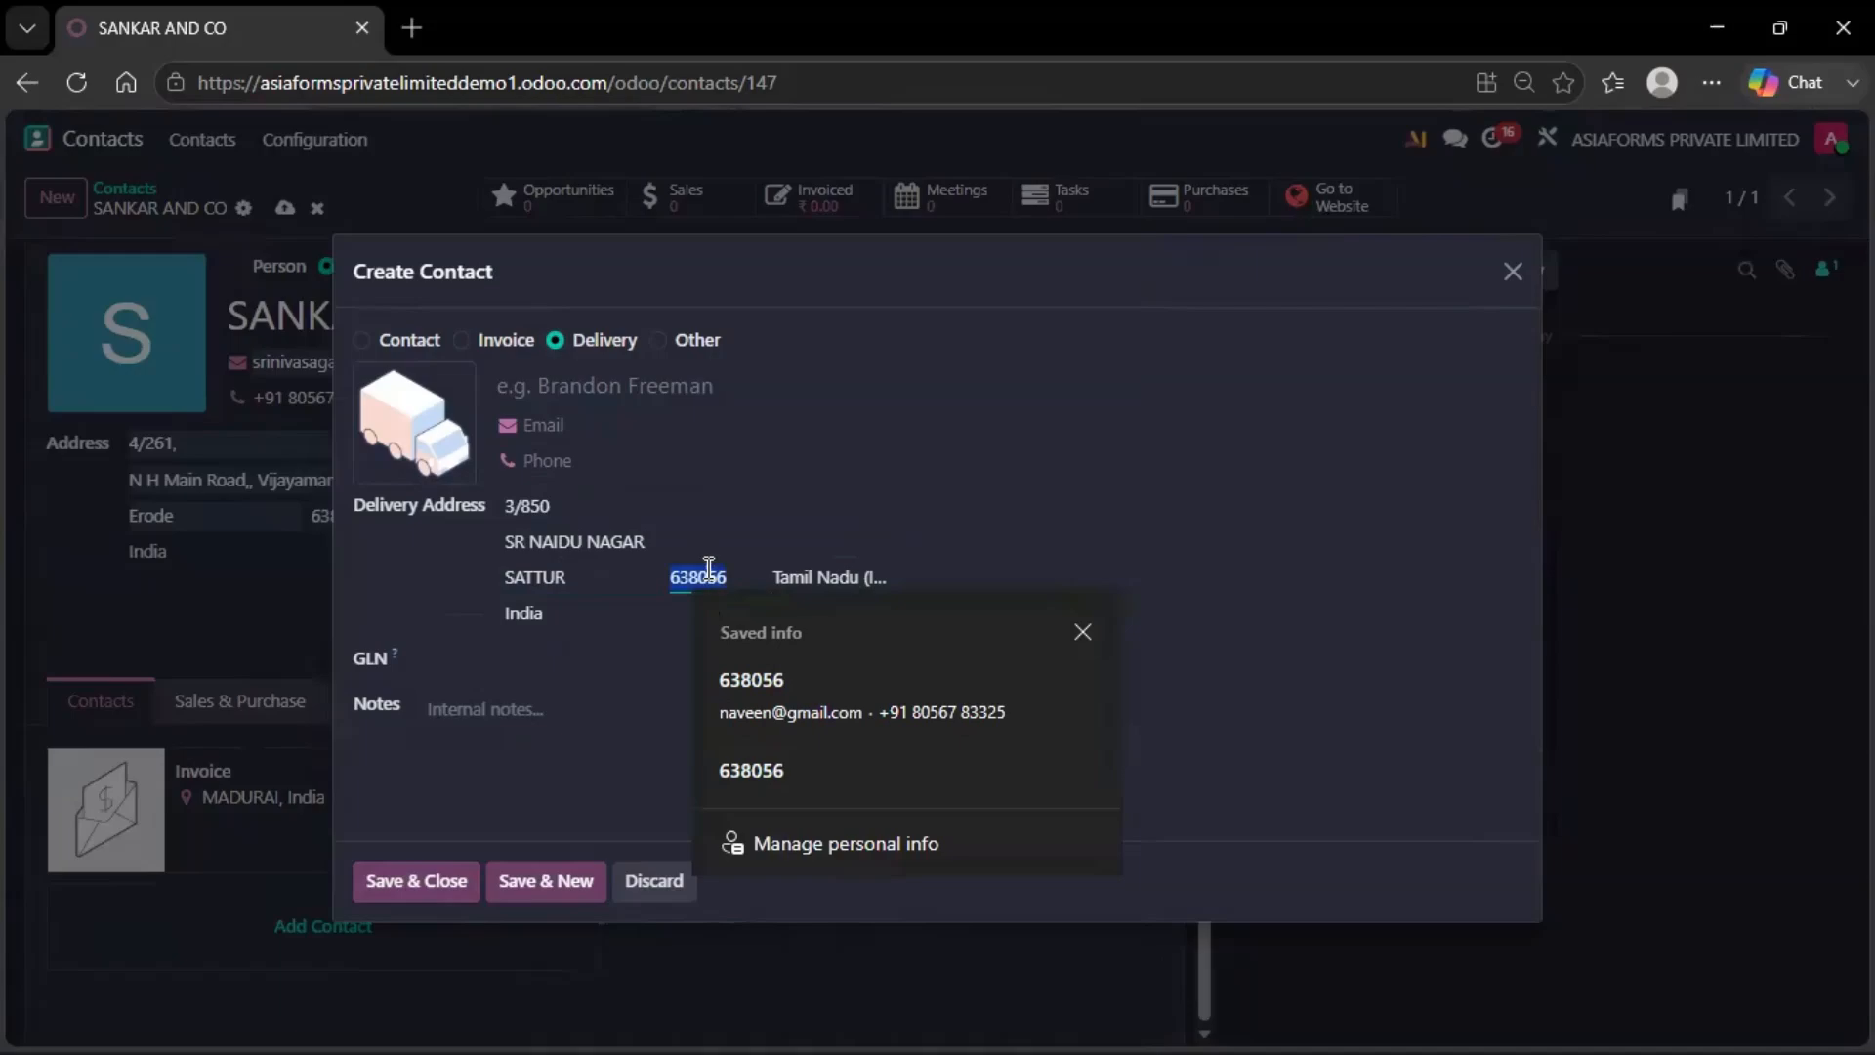
pyautogui.write('6262')
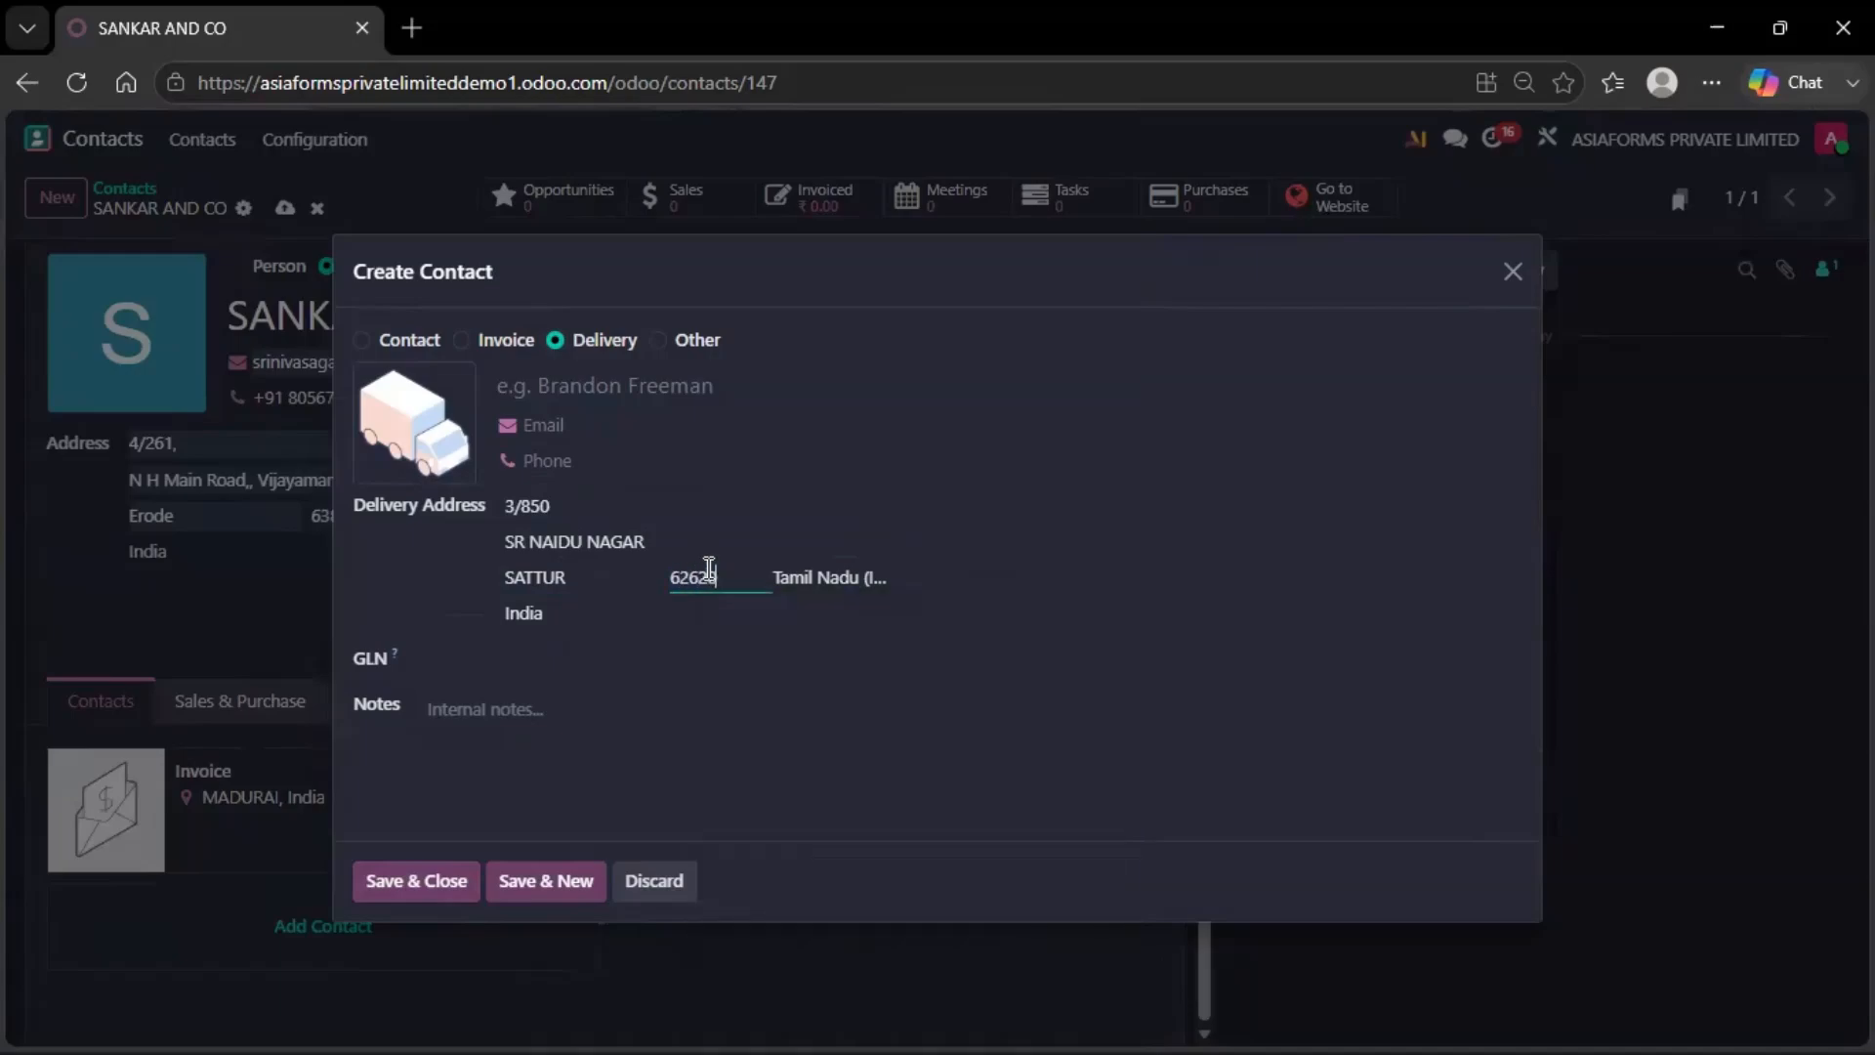
pyautogui.write('03')
# Save the SATTUR address and start another Delivery address with second line RR NAGAR
pyautogui.click(418, 888)
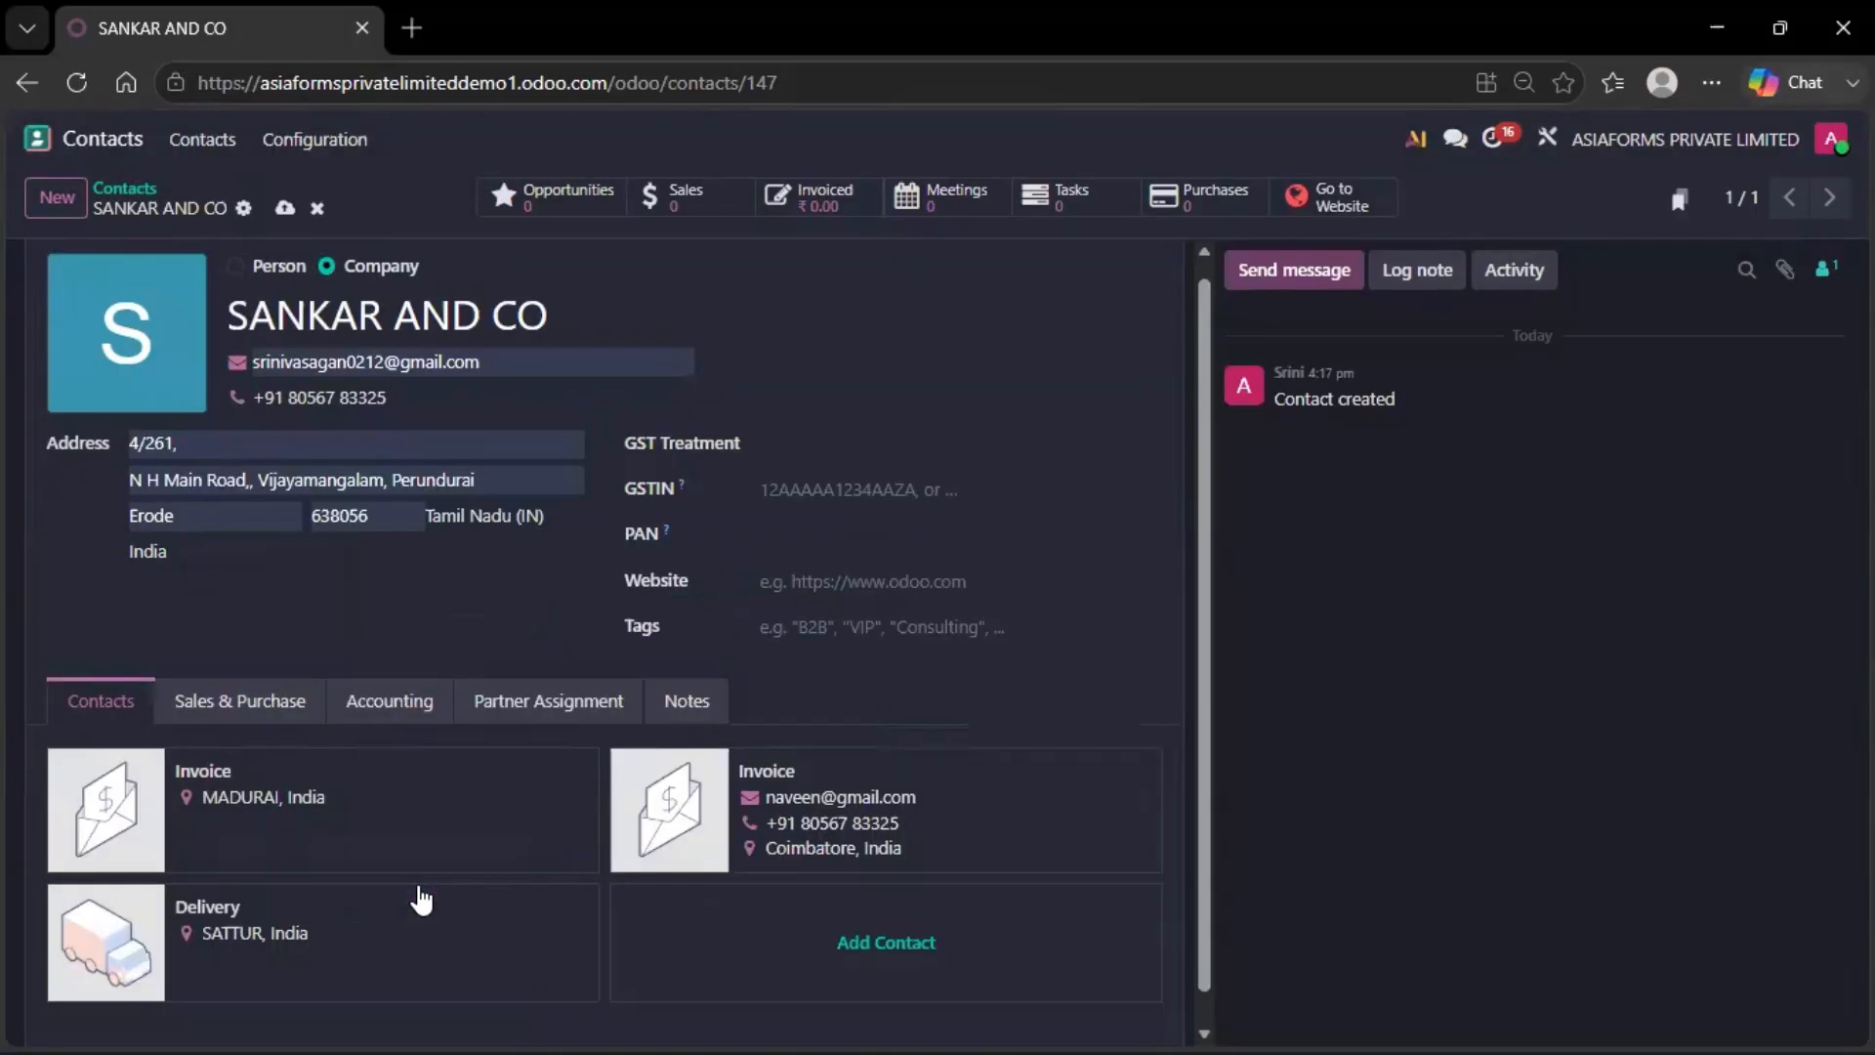
pyautogui.click(967, 910)
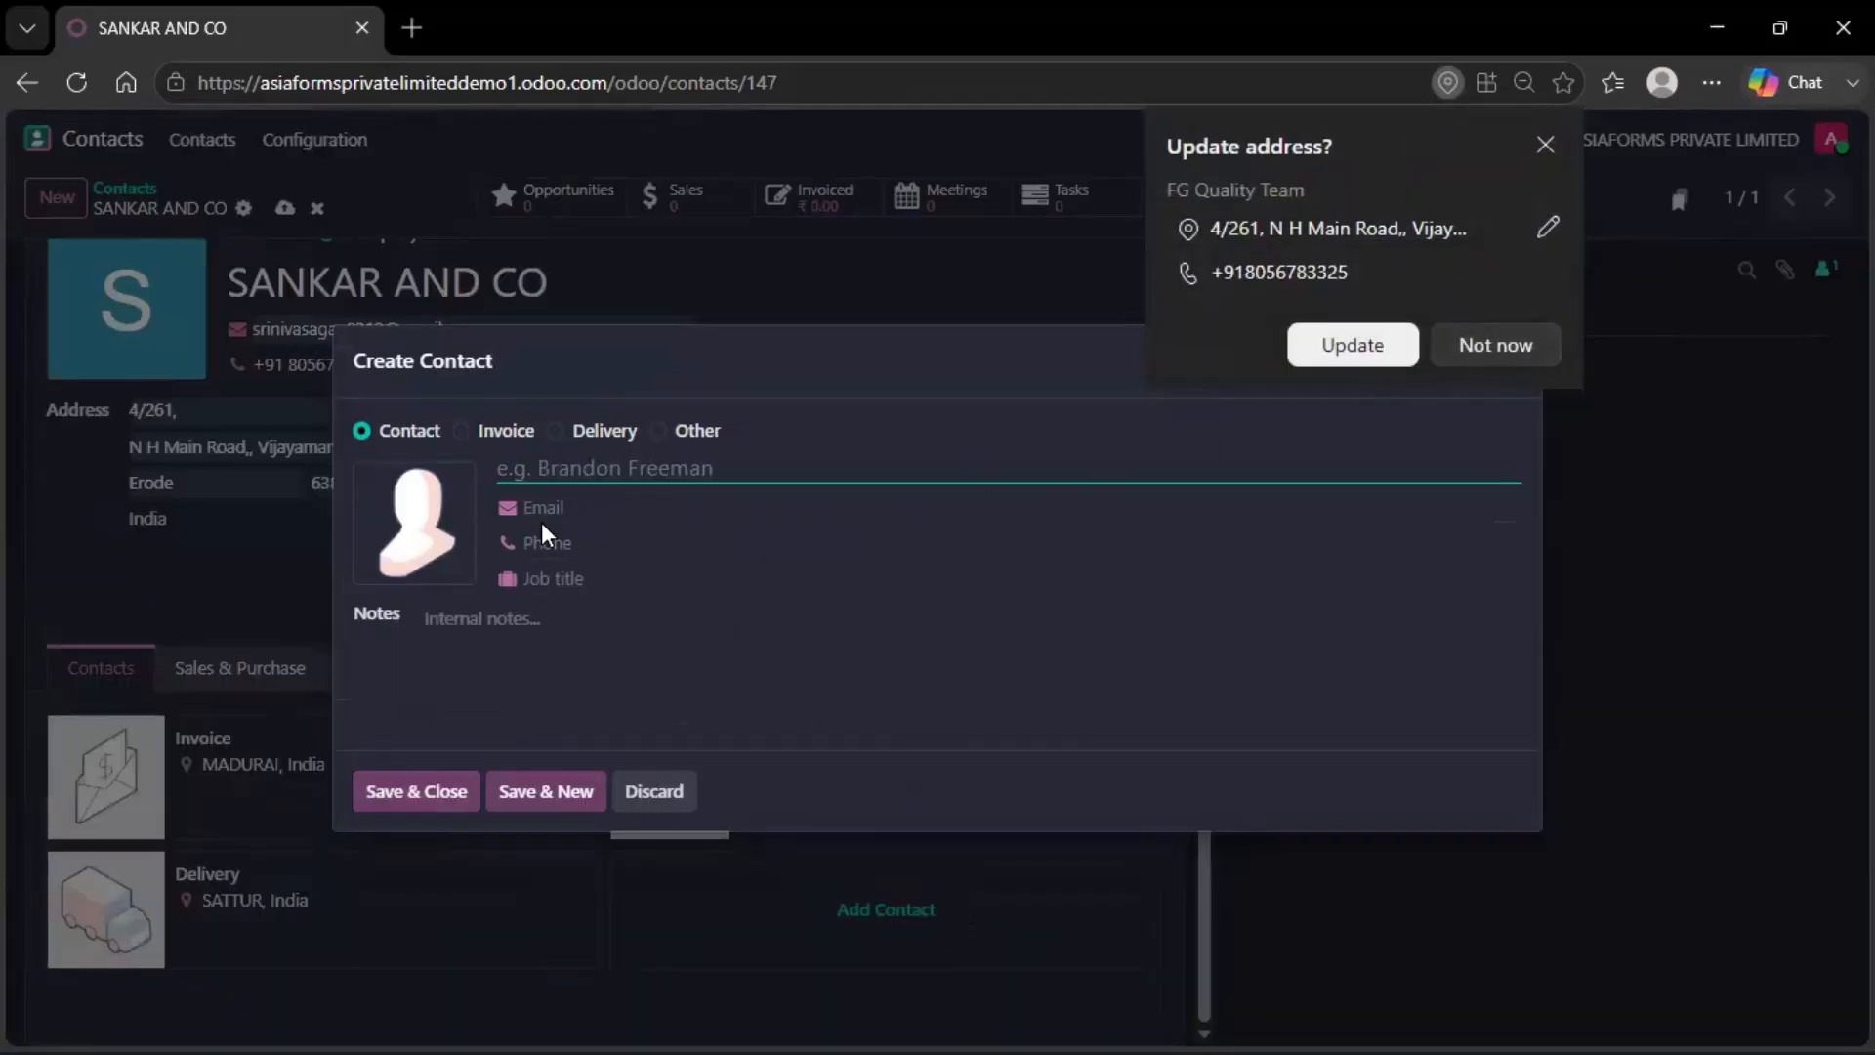
pyautogui.click(555, 431)
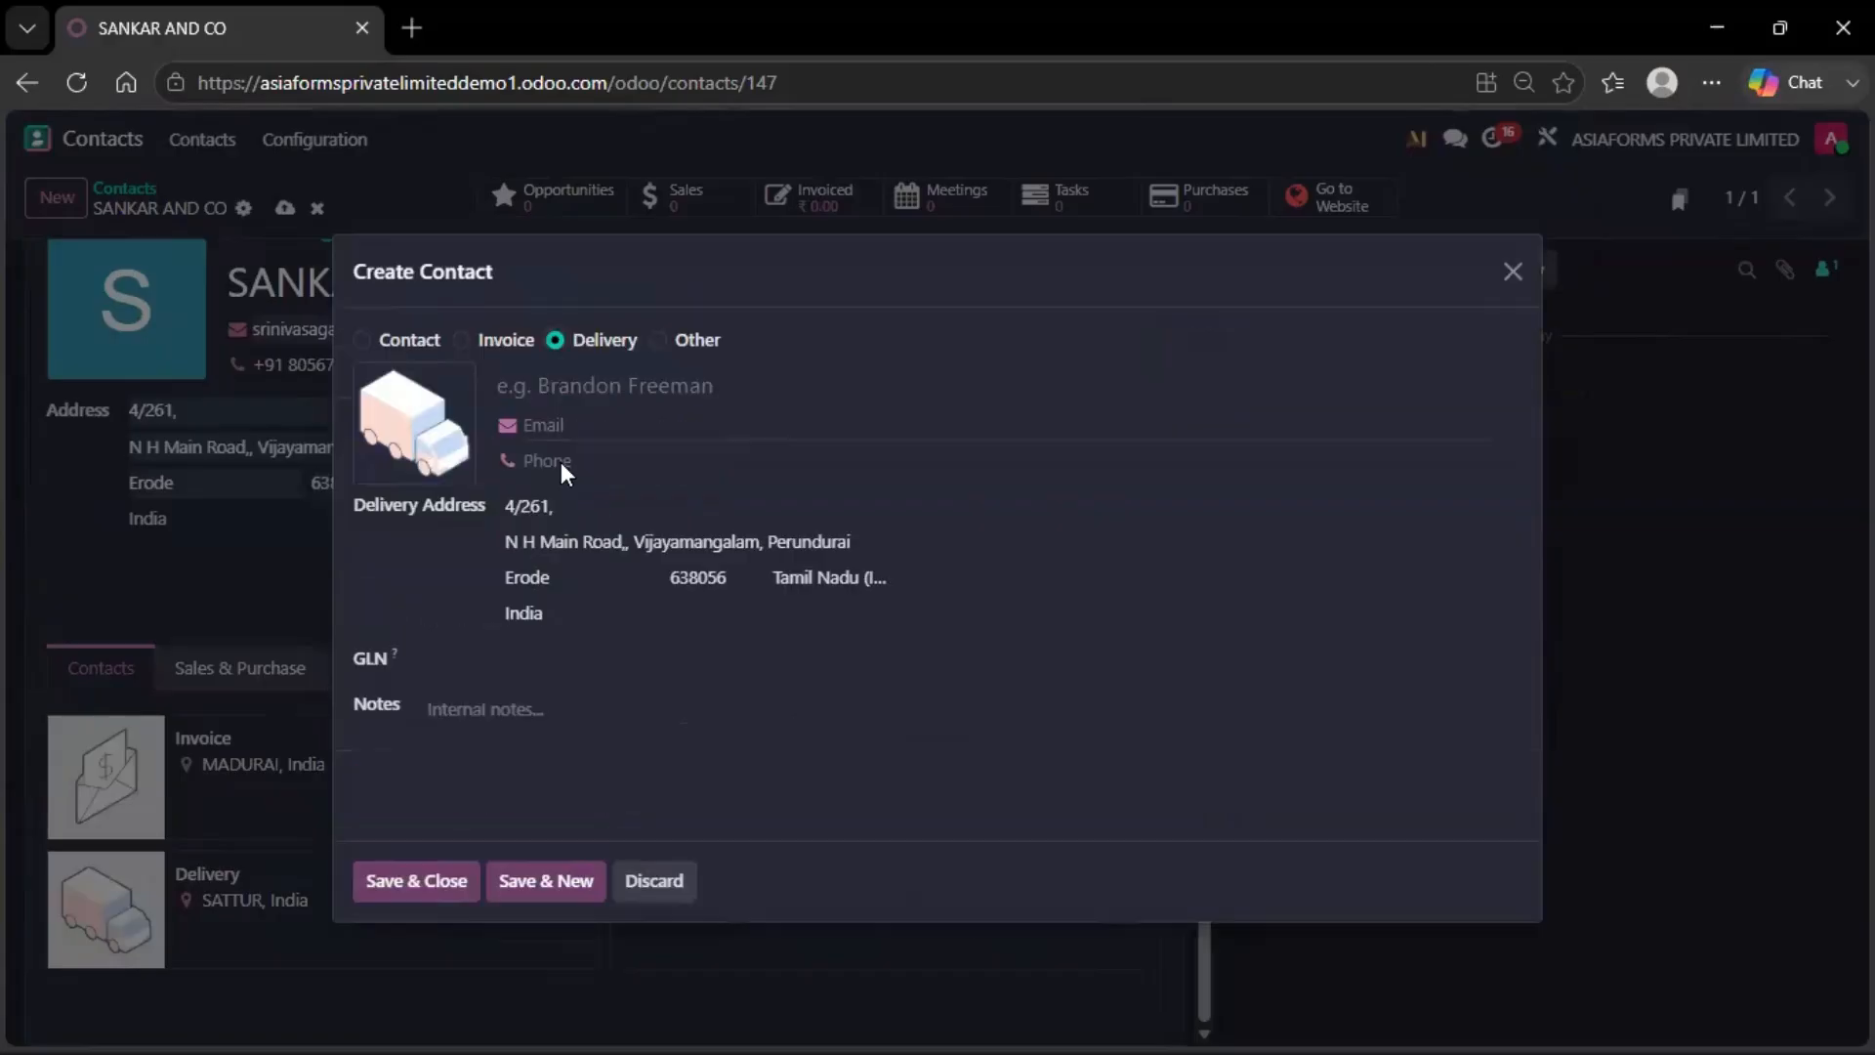
pyautogui.click(598, 500)
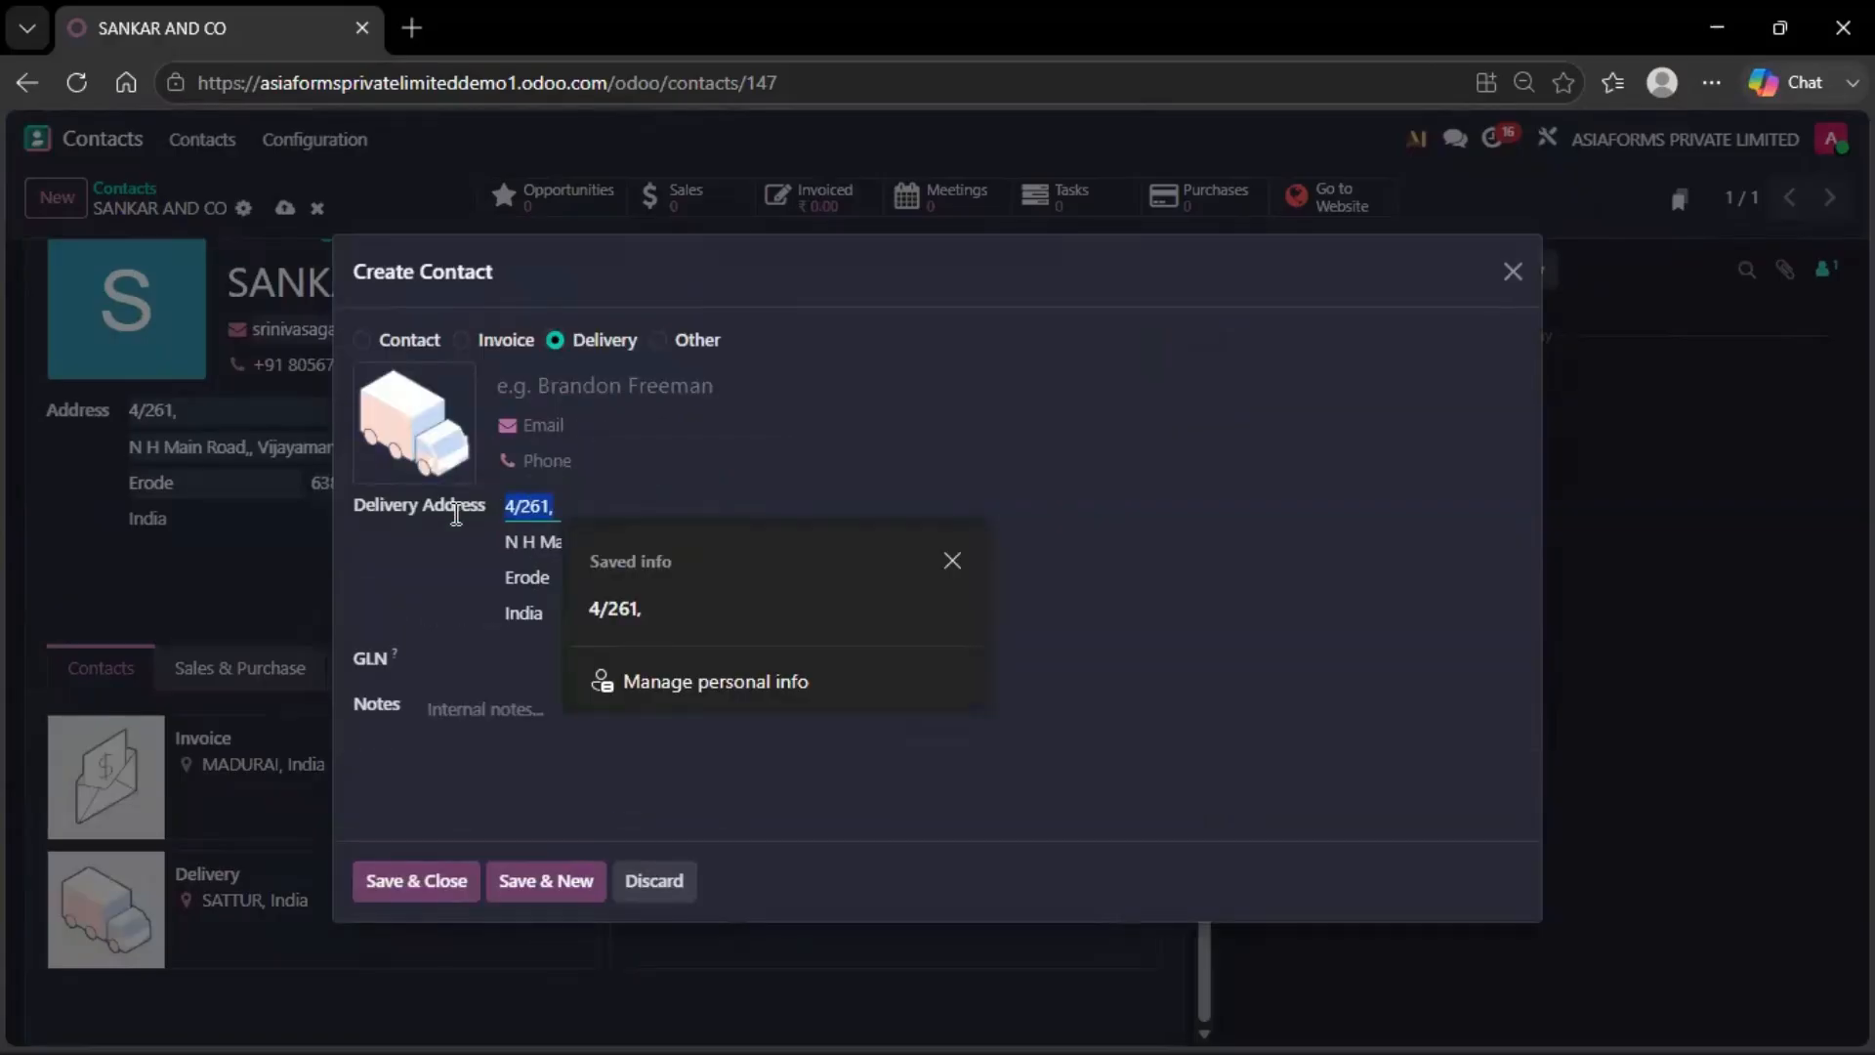
pyautogui.write('2/222')
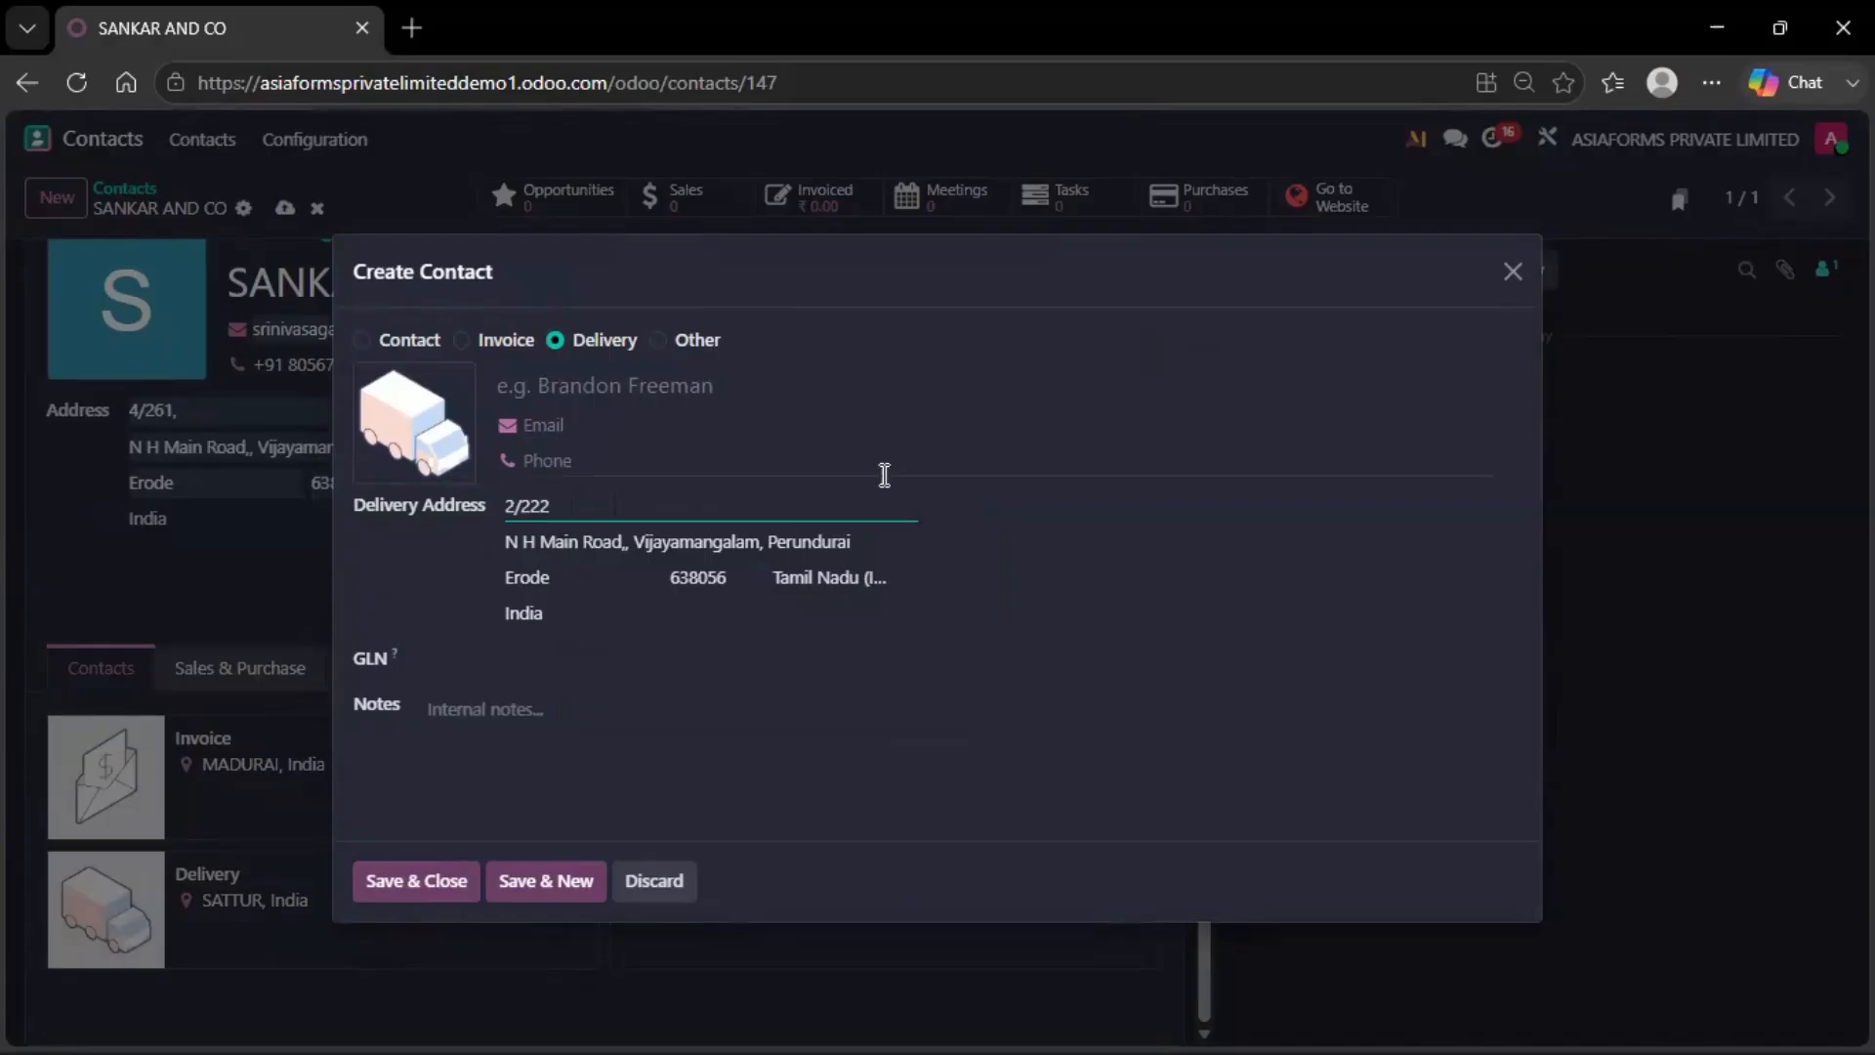
pyautogui.click(875, 538)
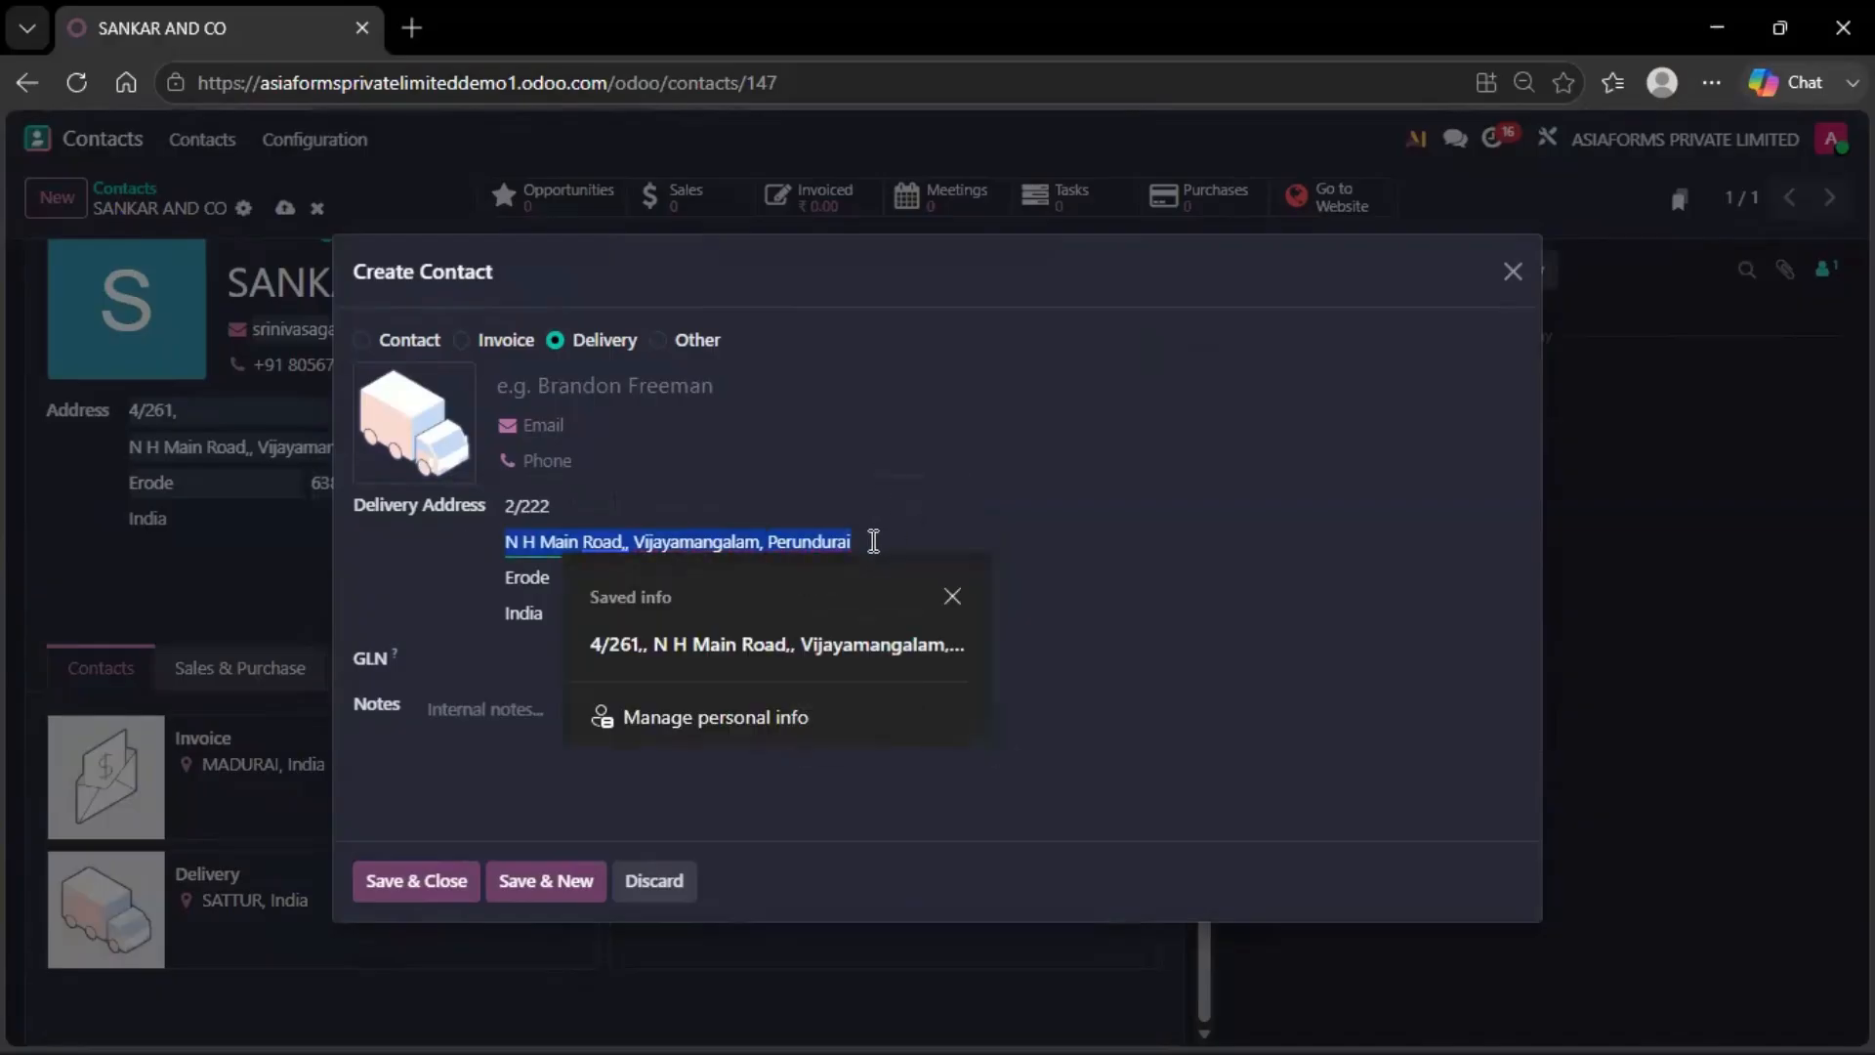
pyautogui.press('BackSpace')
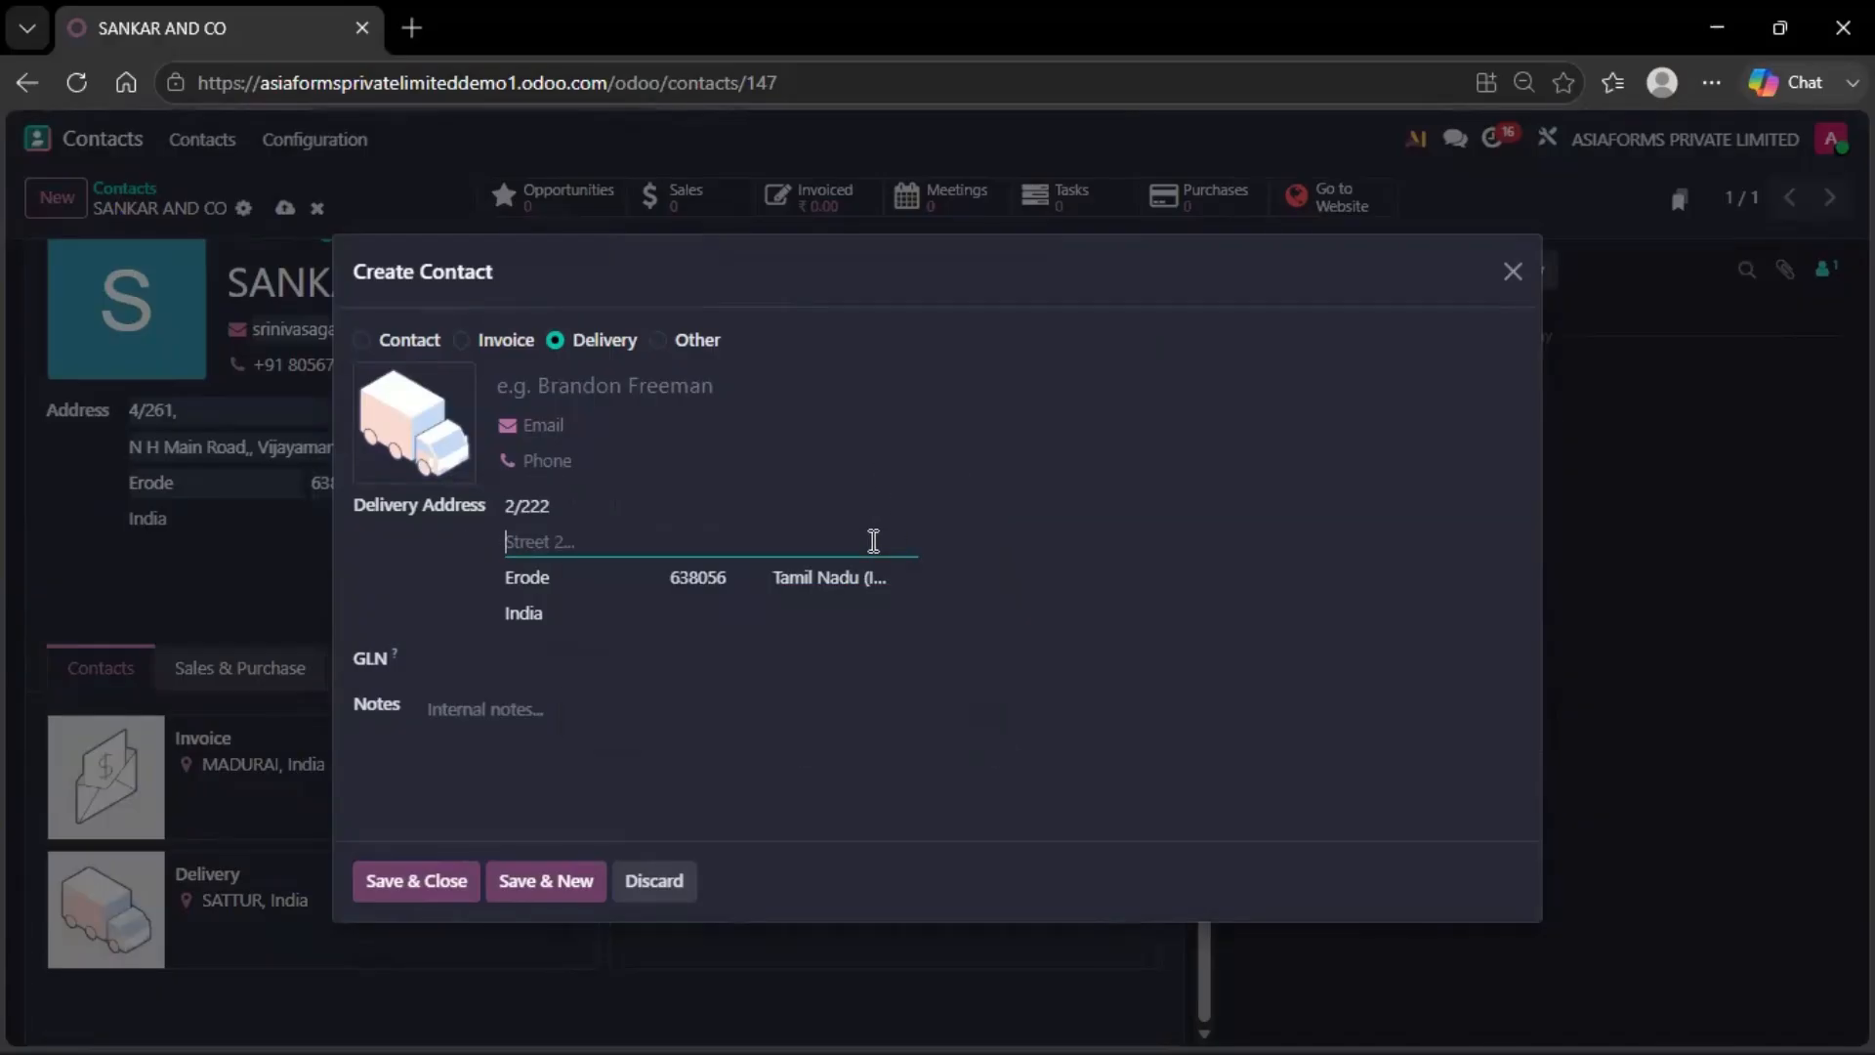
pyautogui.write('RR NAGGAR')
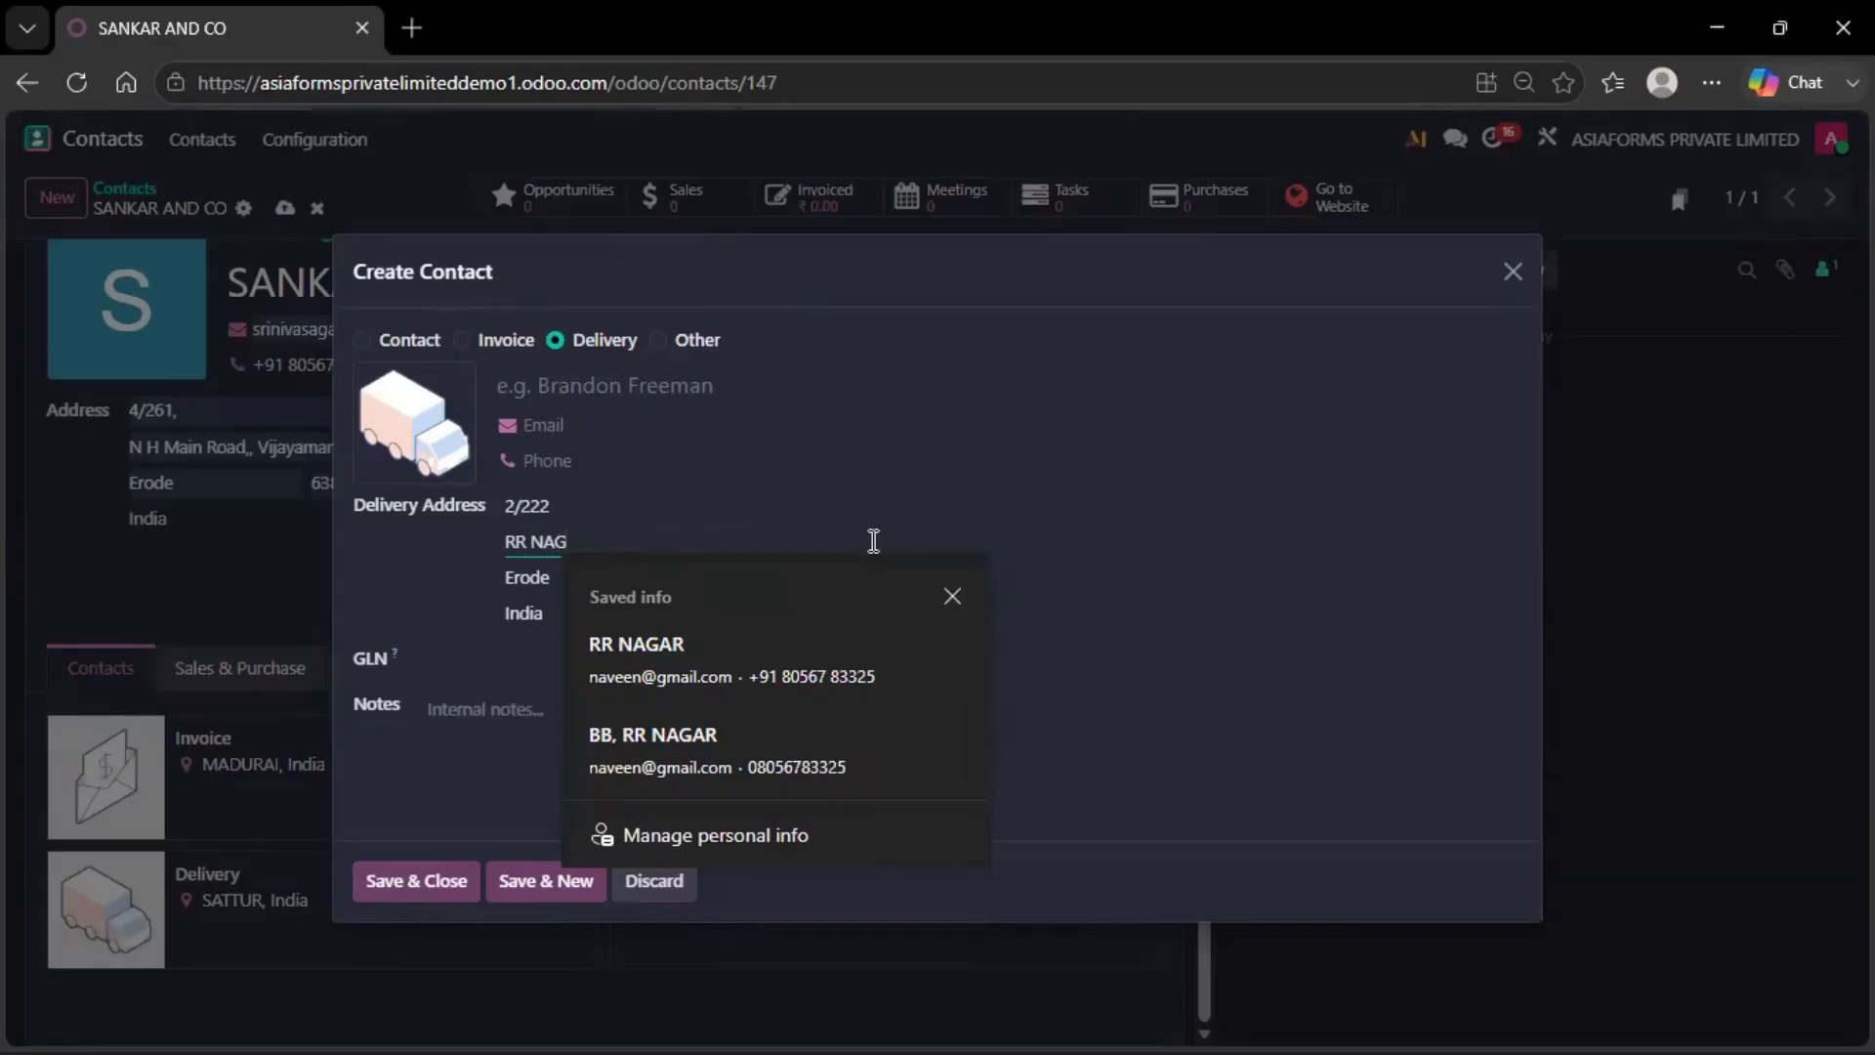
pyautogui.press('BackSpace')
pyautogui.press('BackSpace')
pyautogui.press('BackSpace')
pyautogui.write('AR')
pyautogui.click(745, 669)
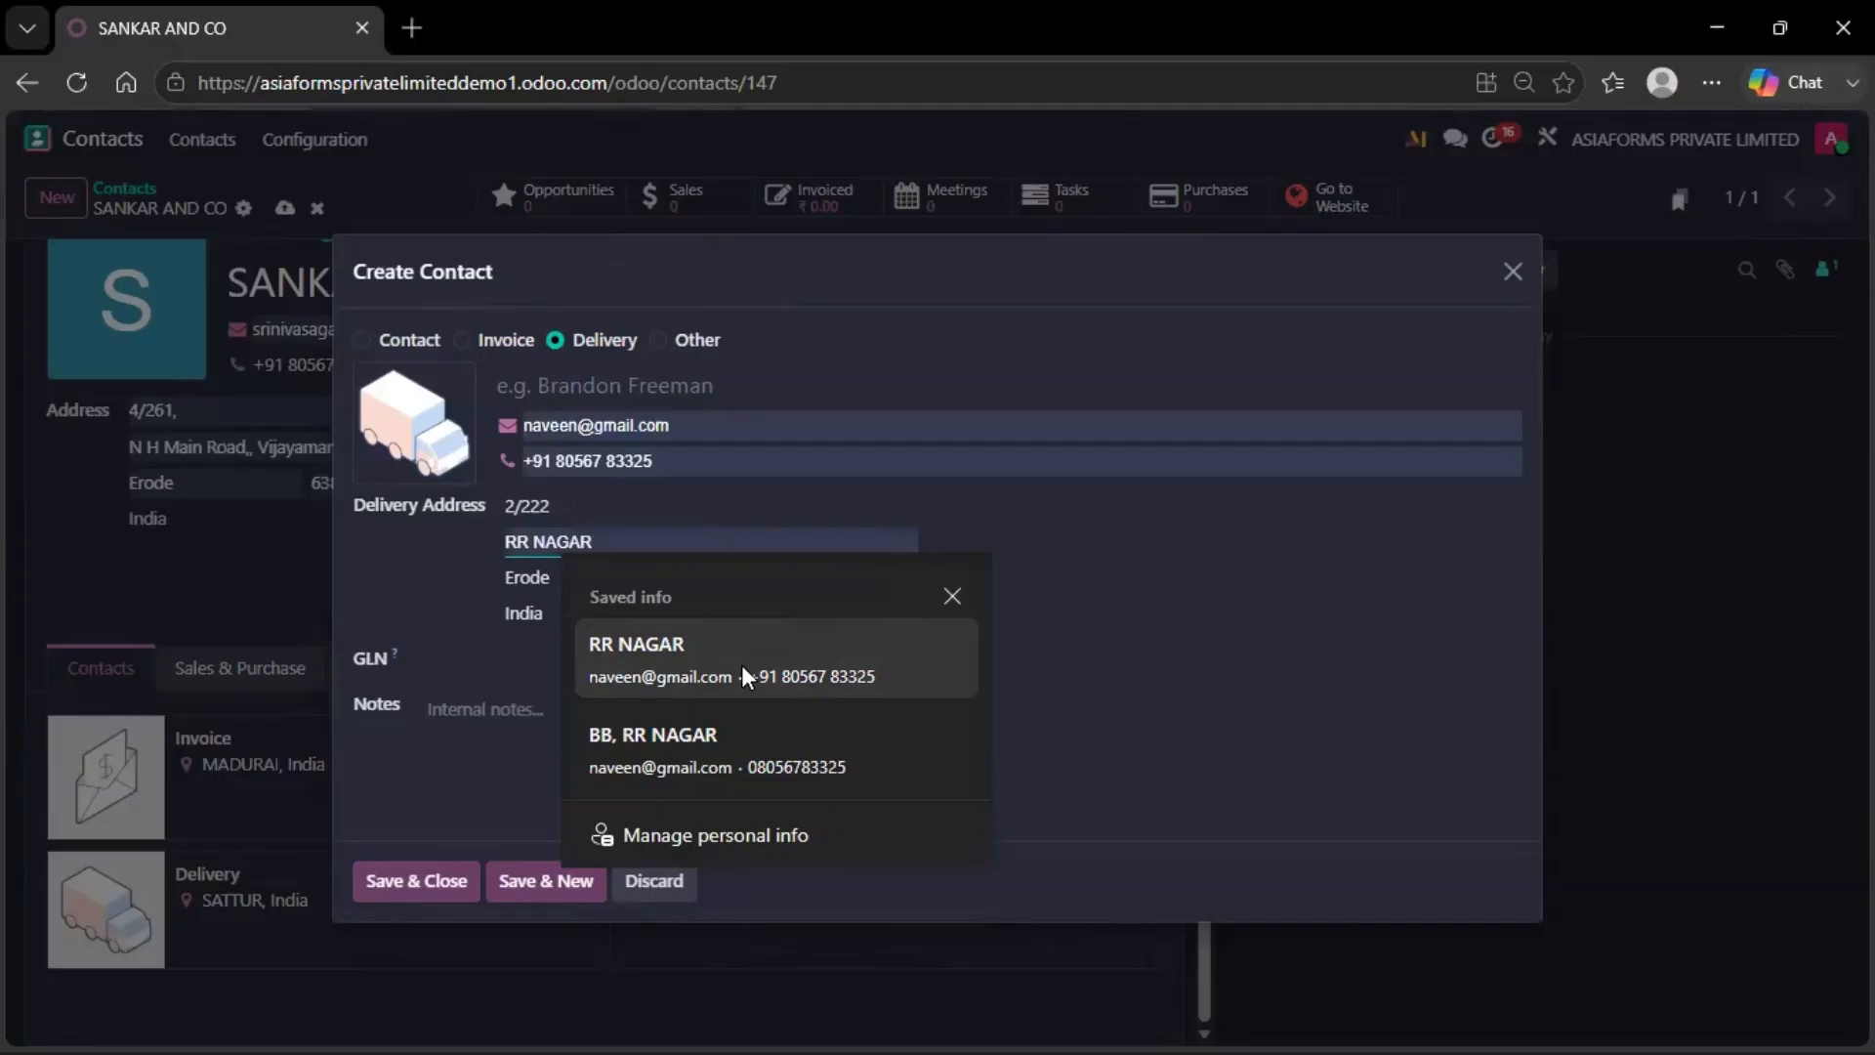
# Set its city to VIRUDHUNAGAR and clear the ZIP code
pyautogui.click(598, 577)
pyautogui.moveTo(598, 577); pyautogui.dragTo(414, 586)
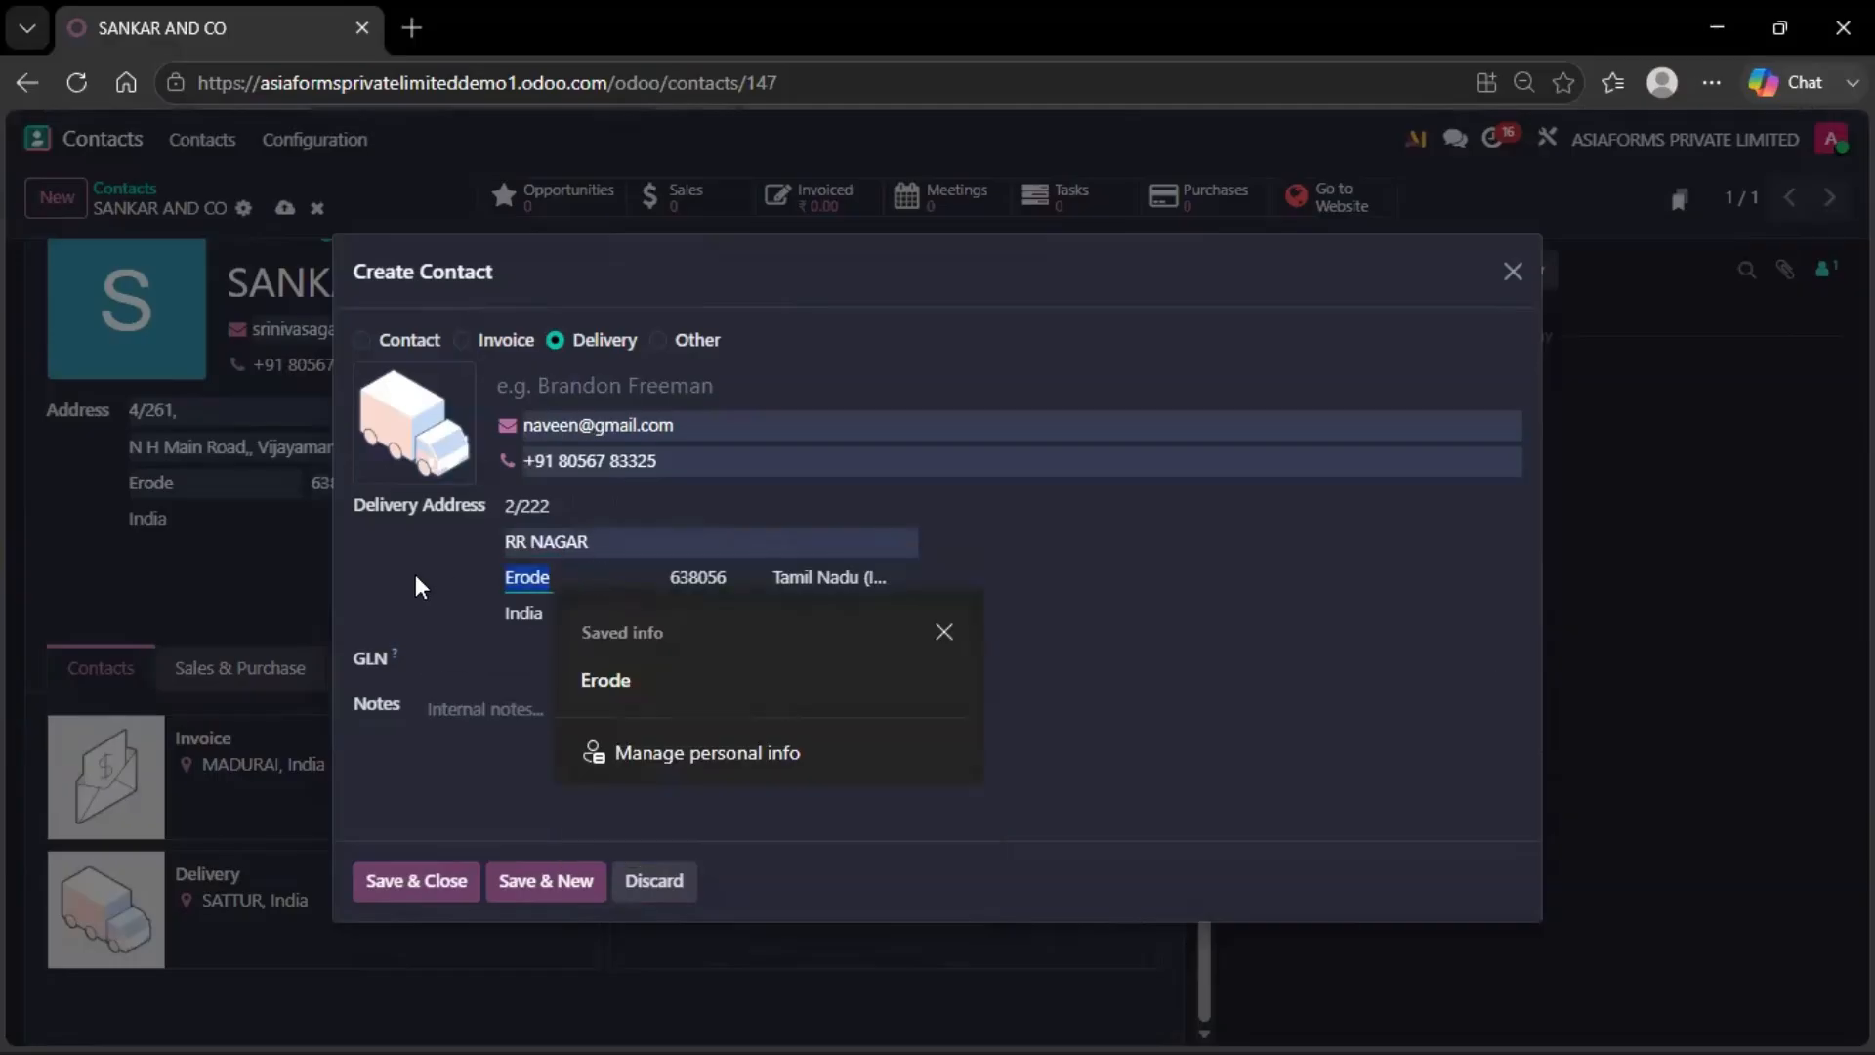
pyautogui.write('vIRUDHU')
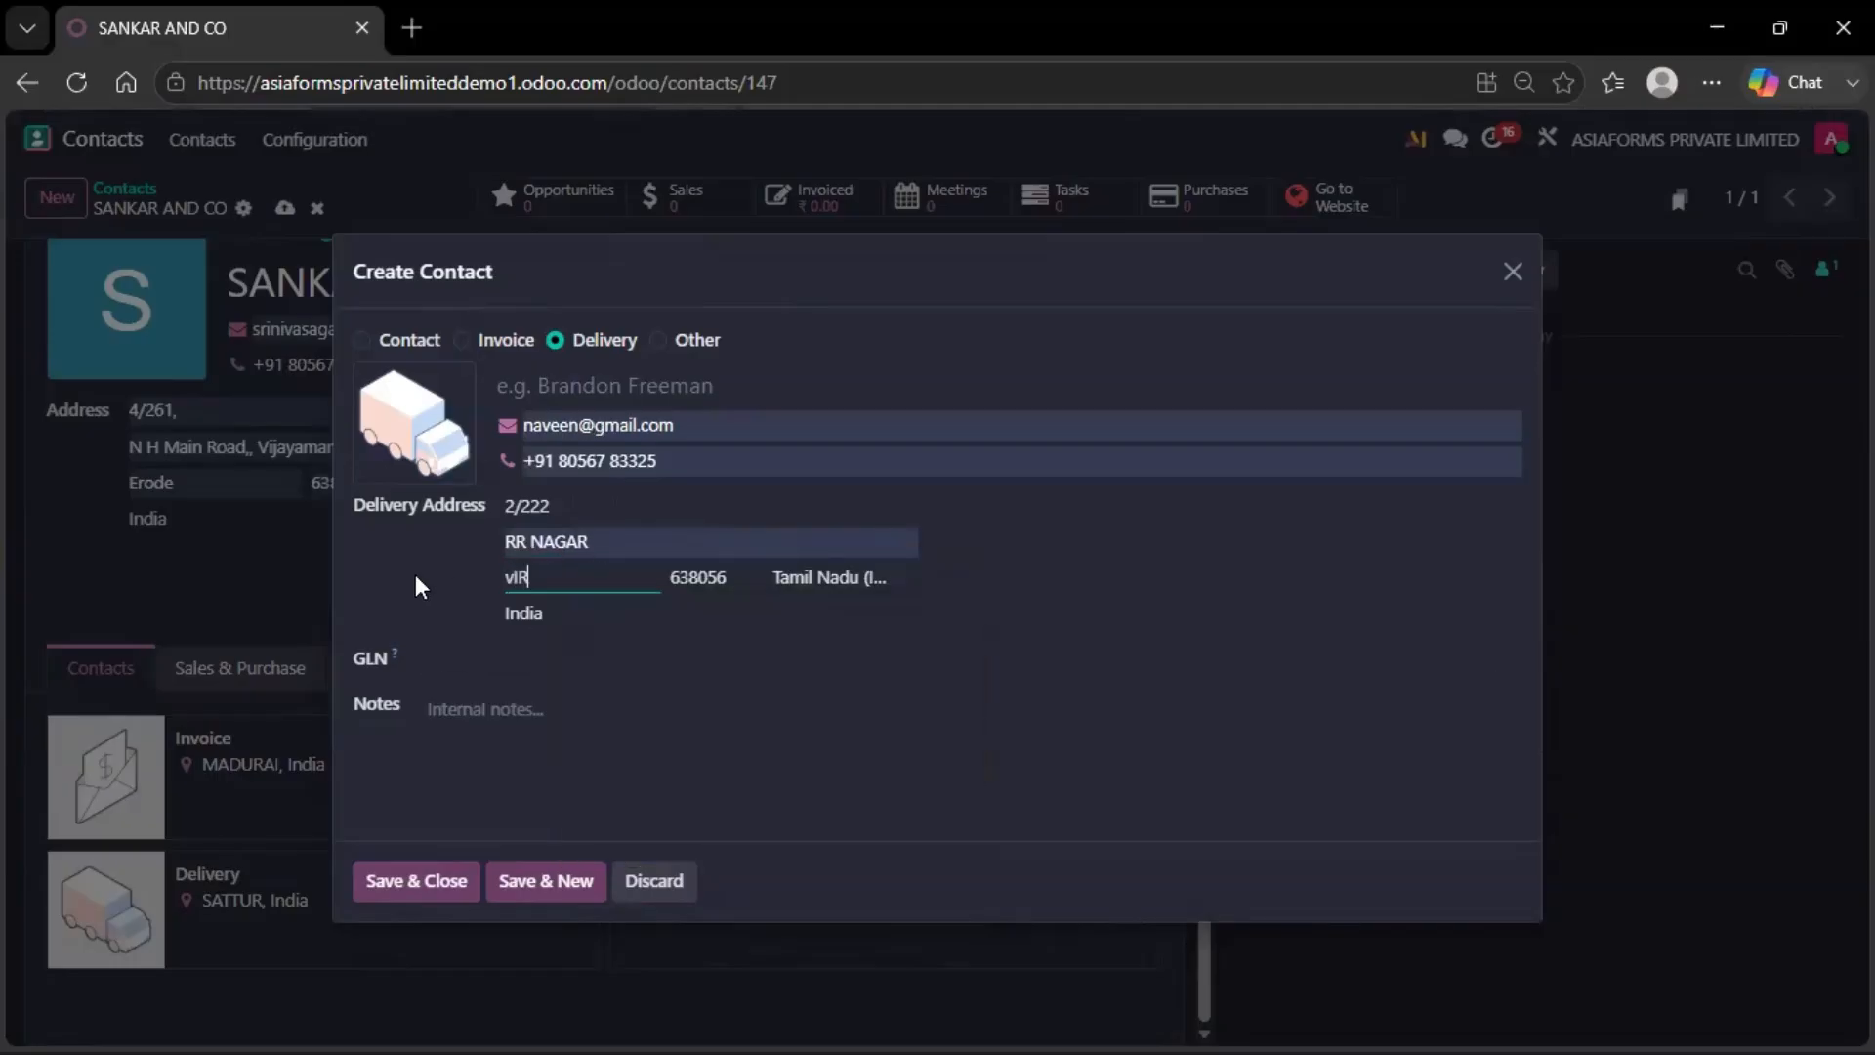
pyautogui.write('NAGAR')
pyautogui.press('Tab')
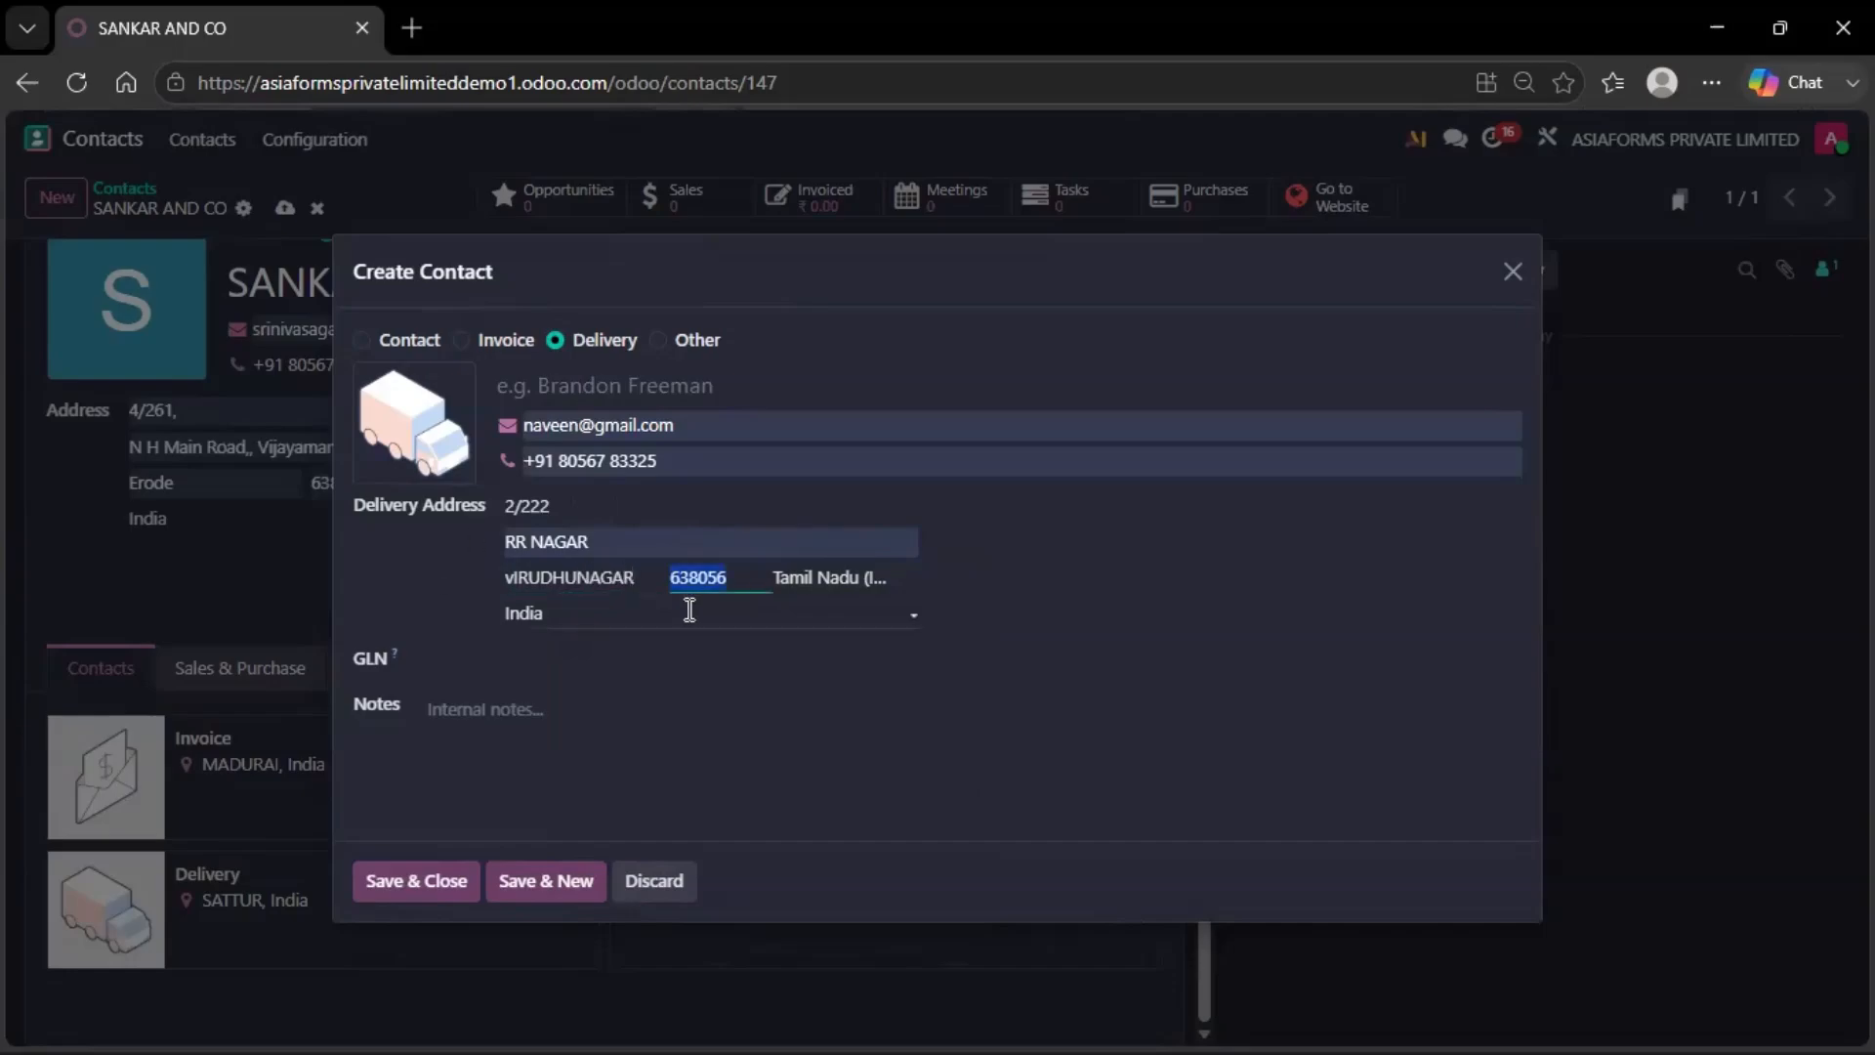
pyautogui.click(519, 579)
pyautogui.press('BackSpace')
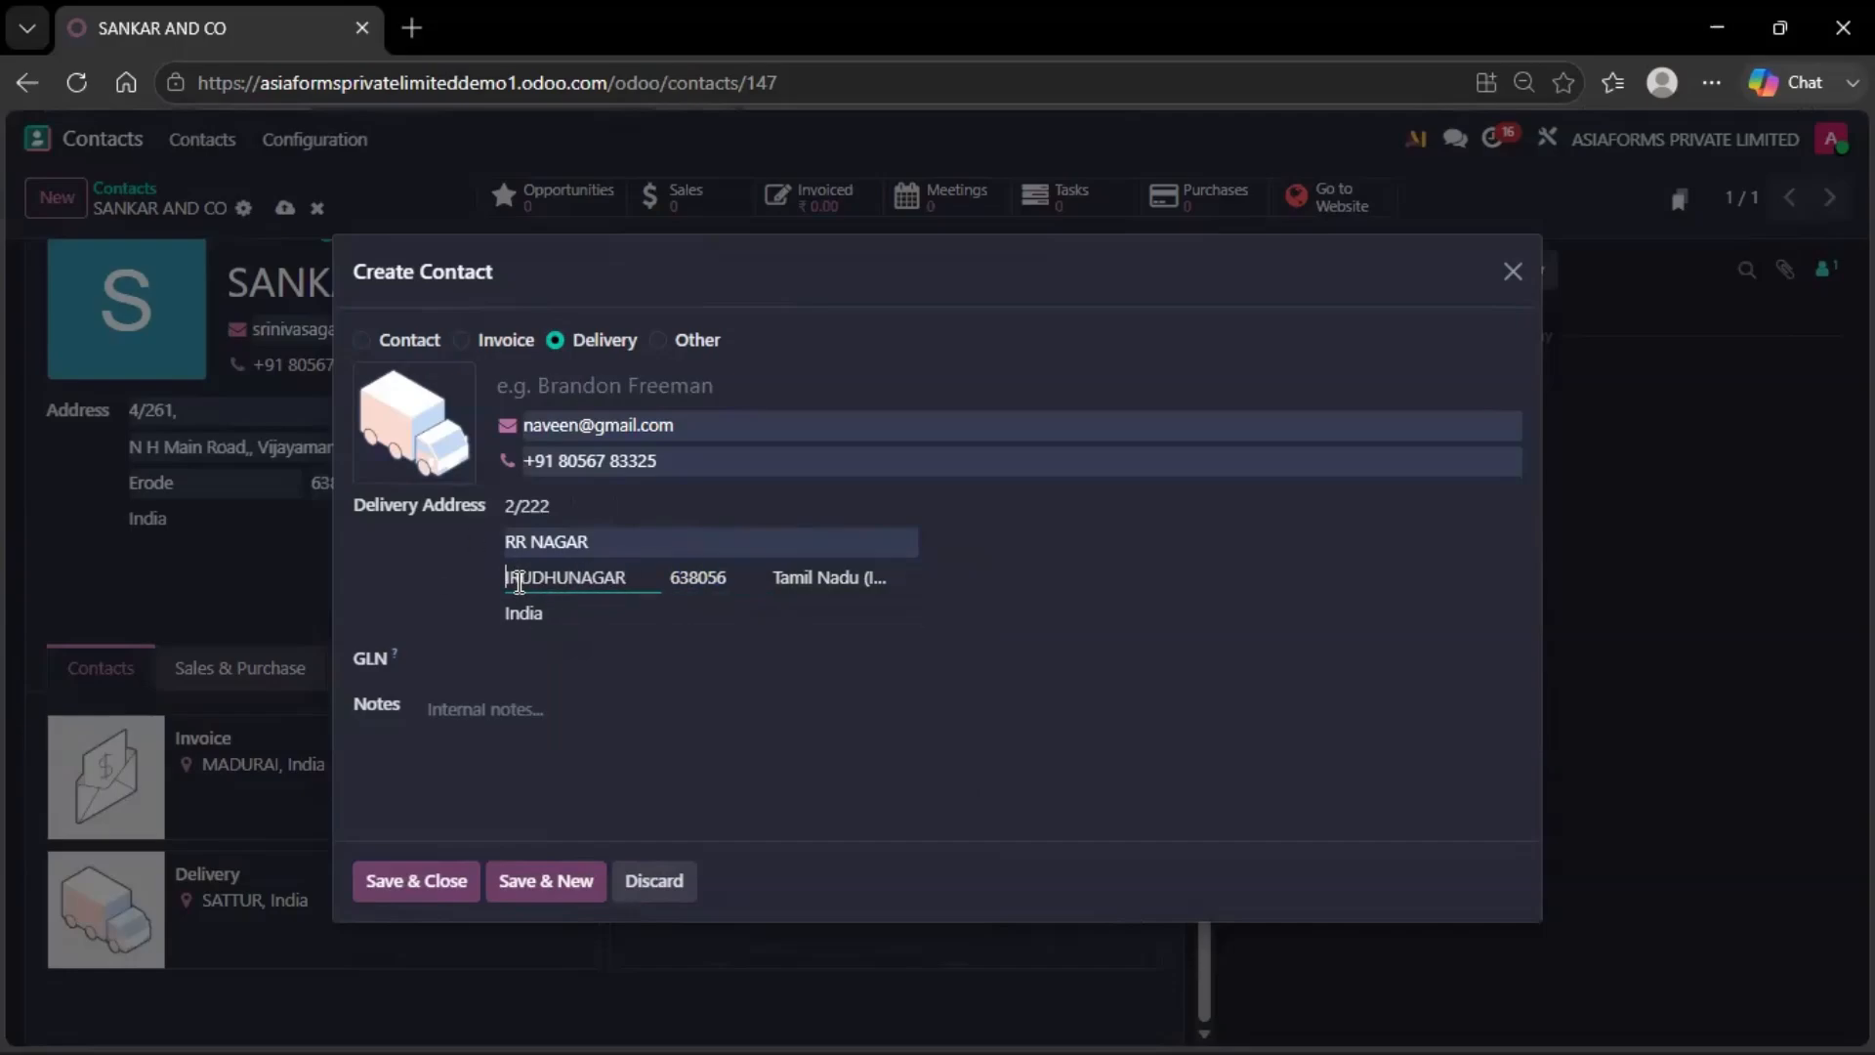
pyautogui.write('V')
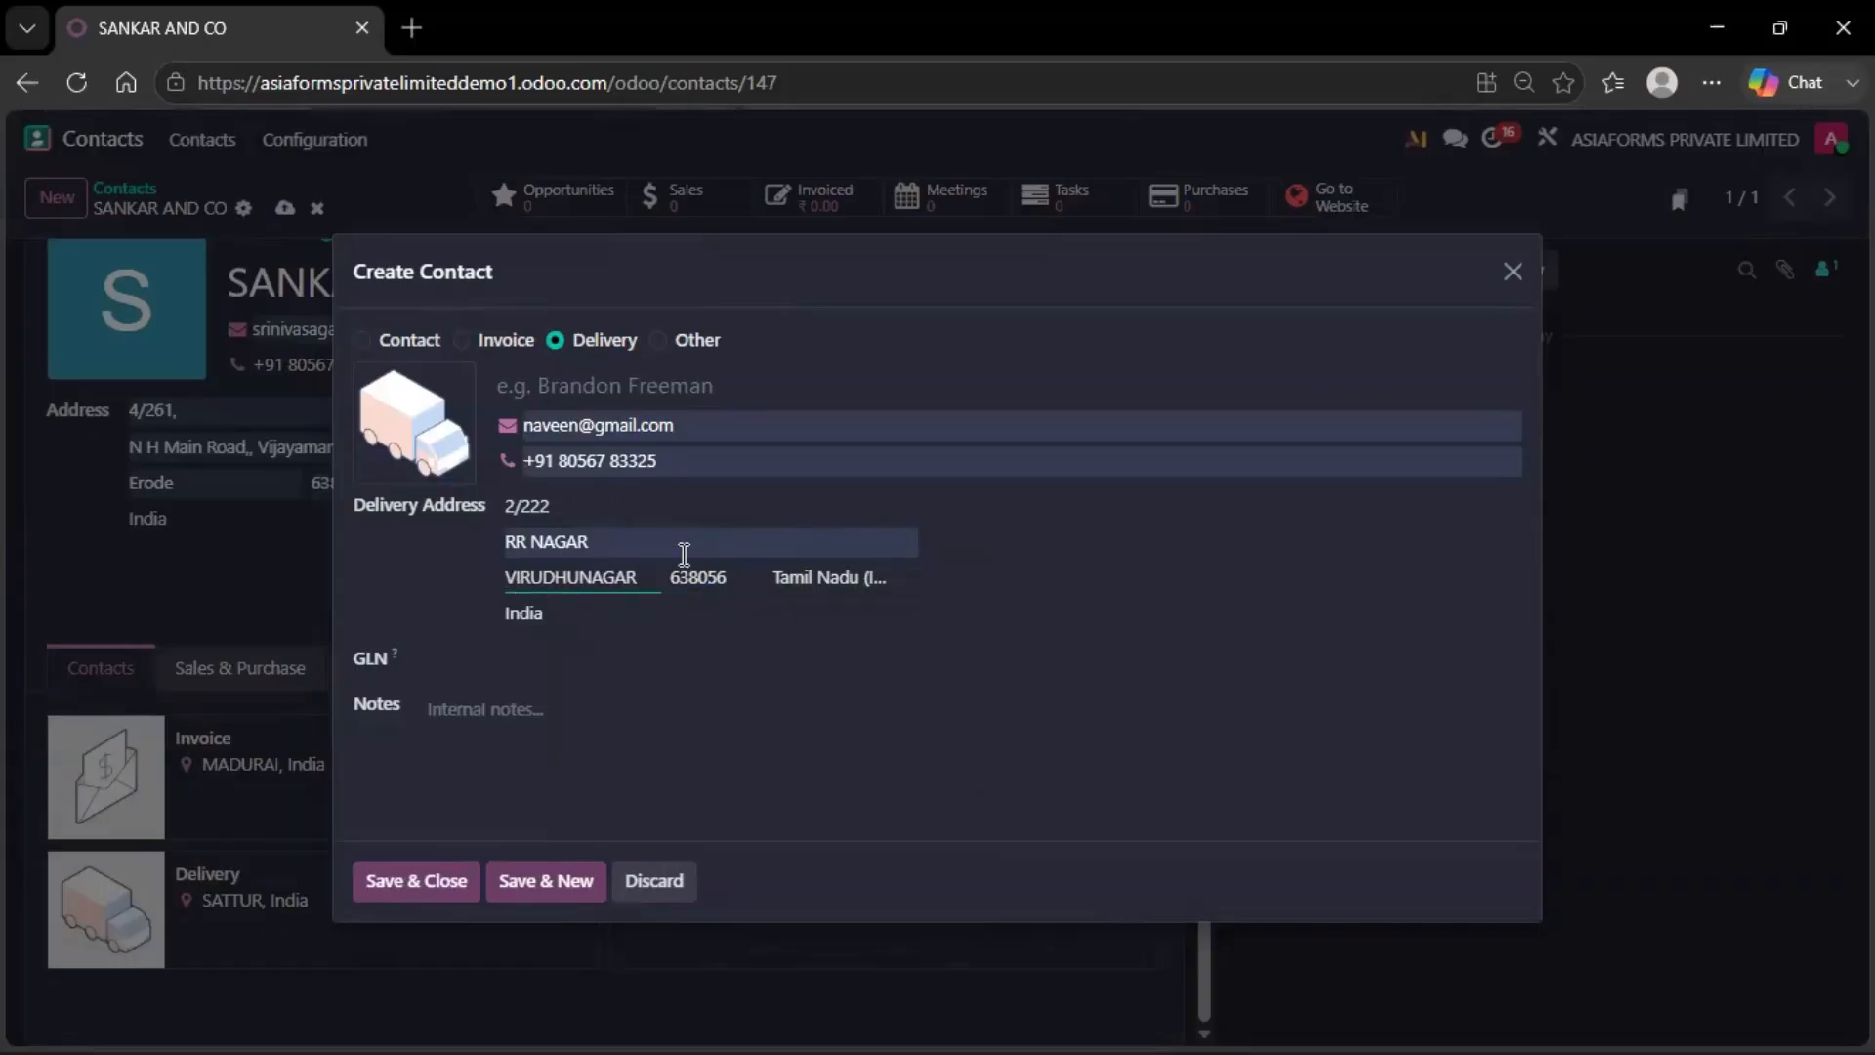
pyautogui.click(754, 579)
pyautogui.doubleClick(755, 579)
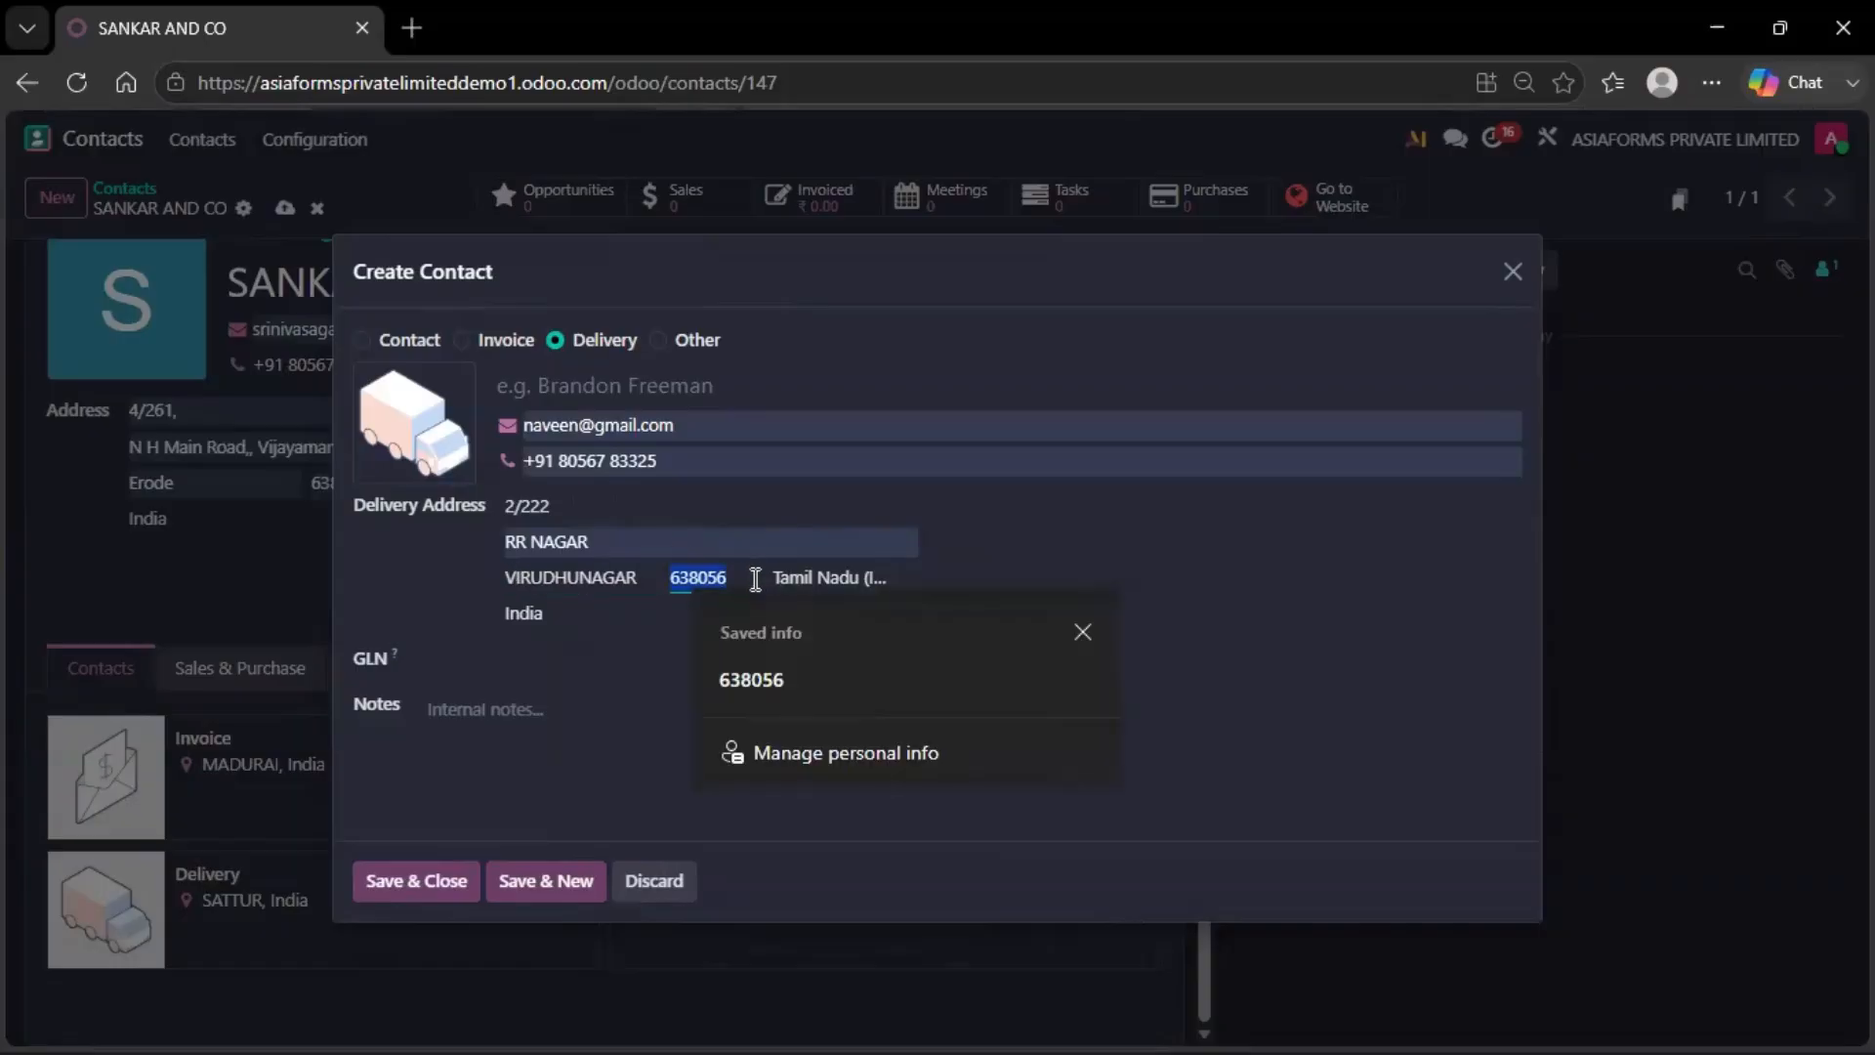
pyautogui.press('BackSpace')
# Save the VIRUDHUNAGAR address and the SANKAR AND CO record, copy the company name, return home
pyautogui.click(412, 881)
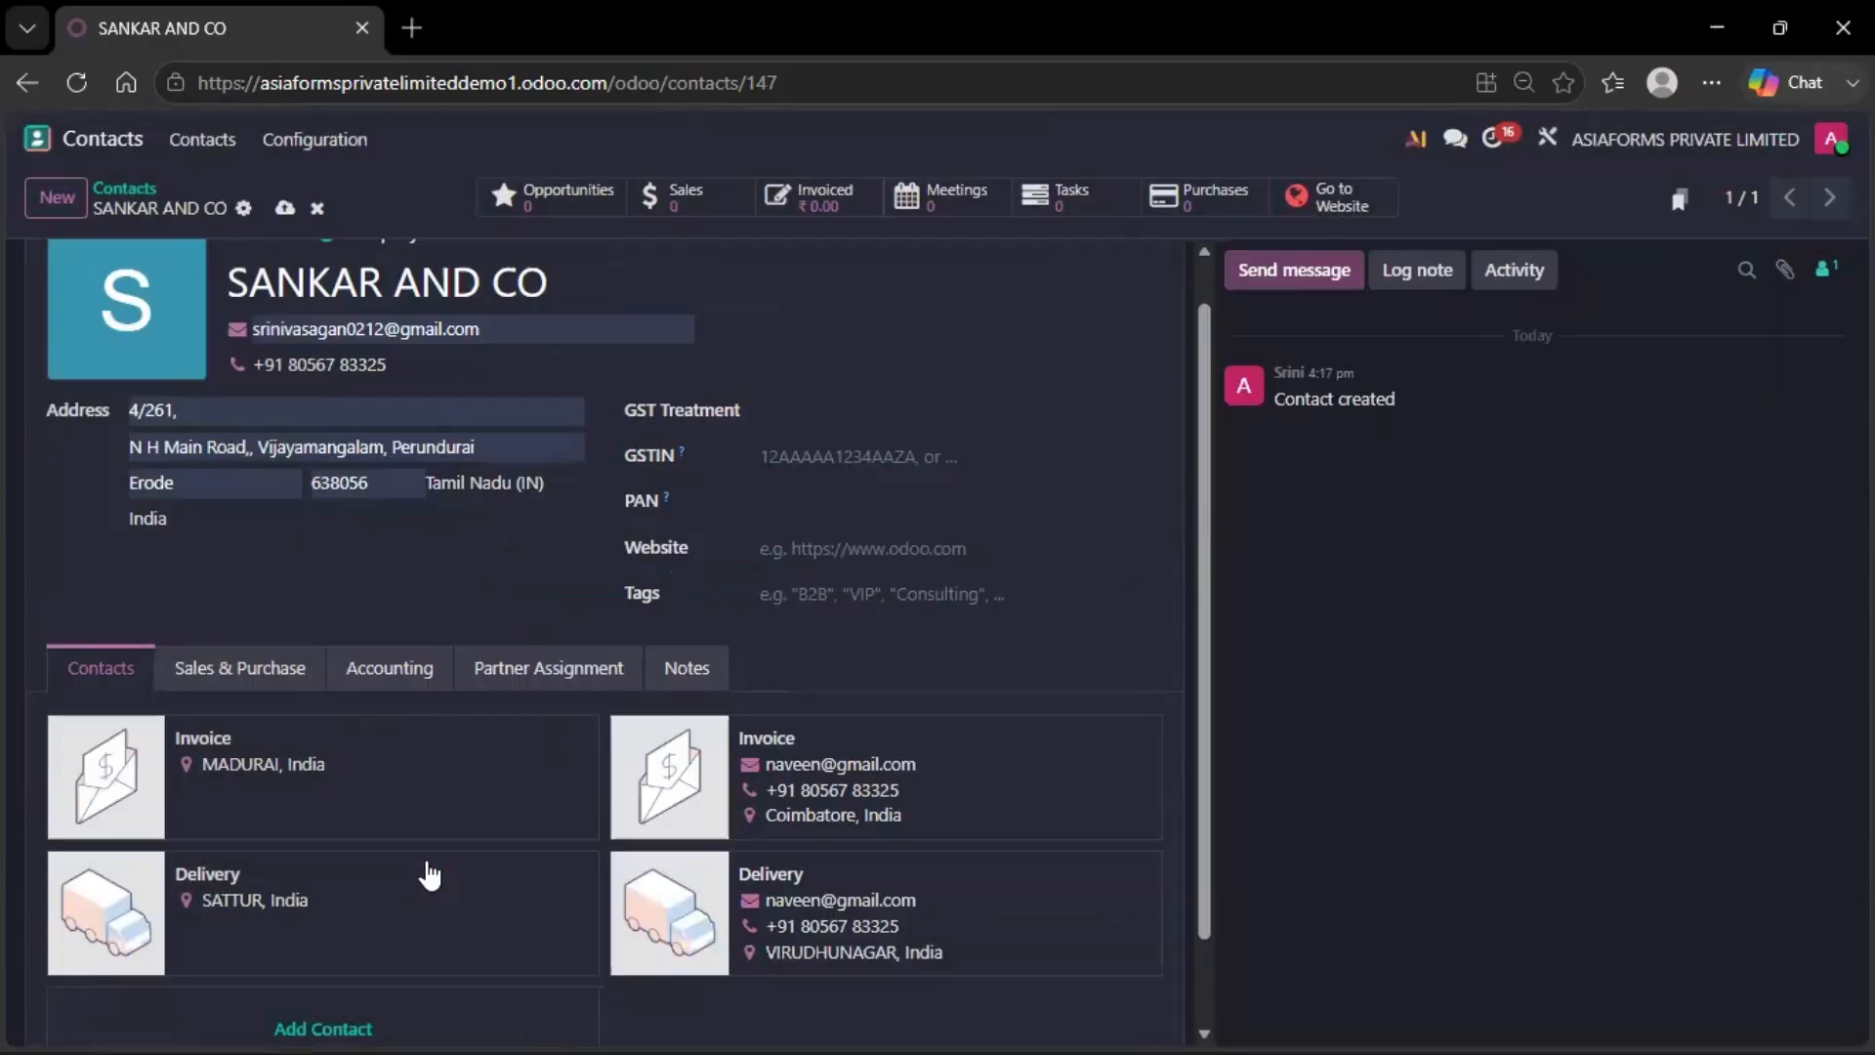
pyautogui.scroll(-1, 643, 621)
pyautogui.scroll(2, 643, 621)
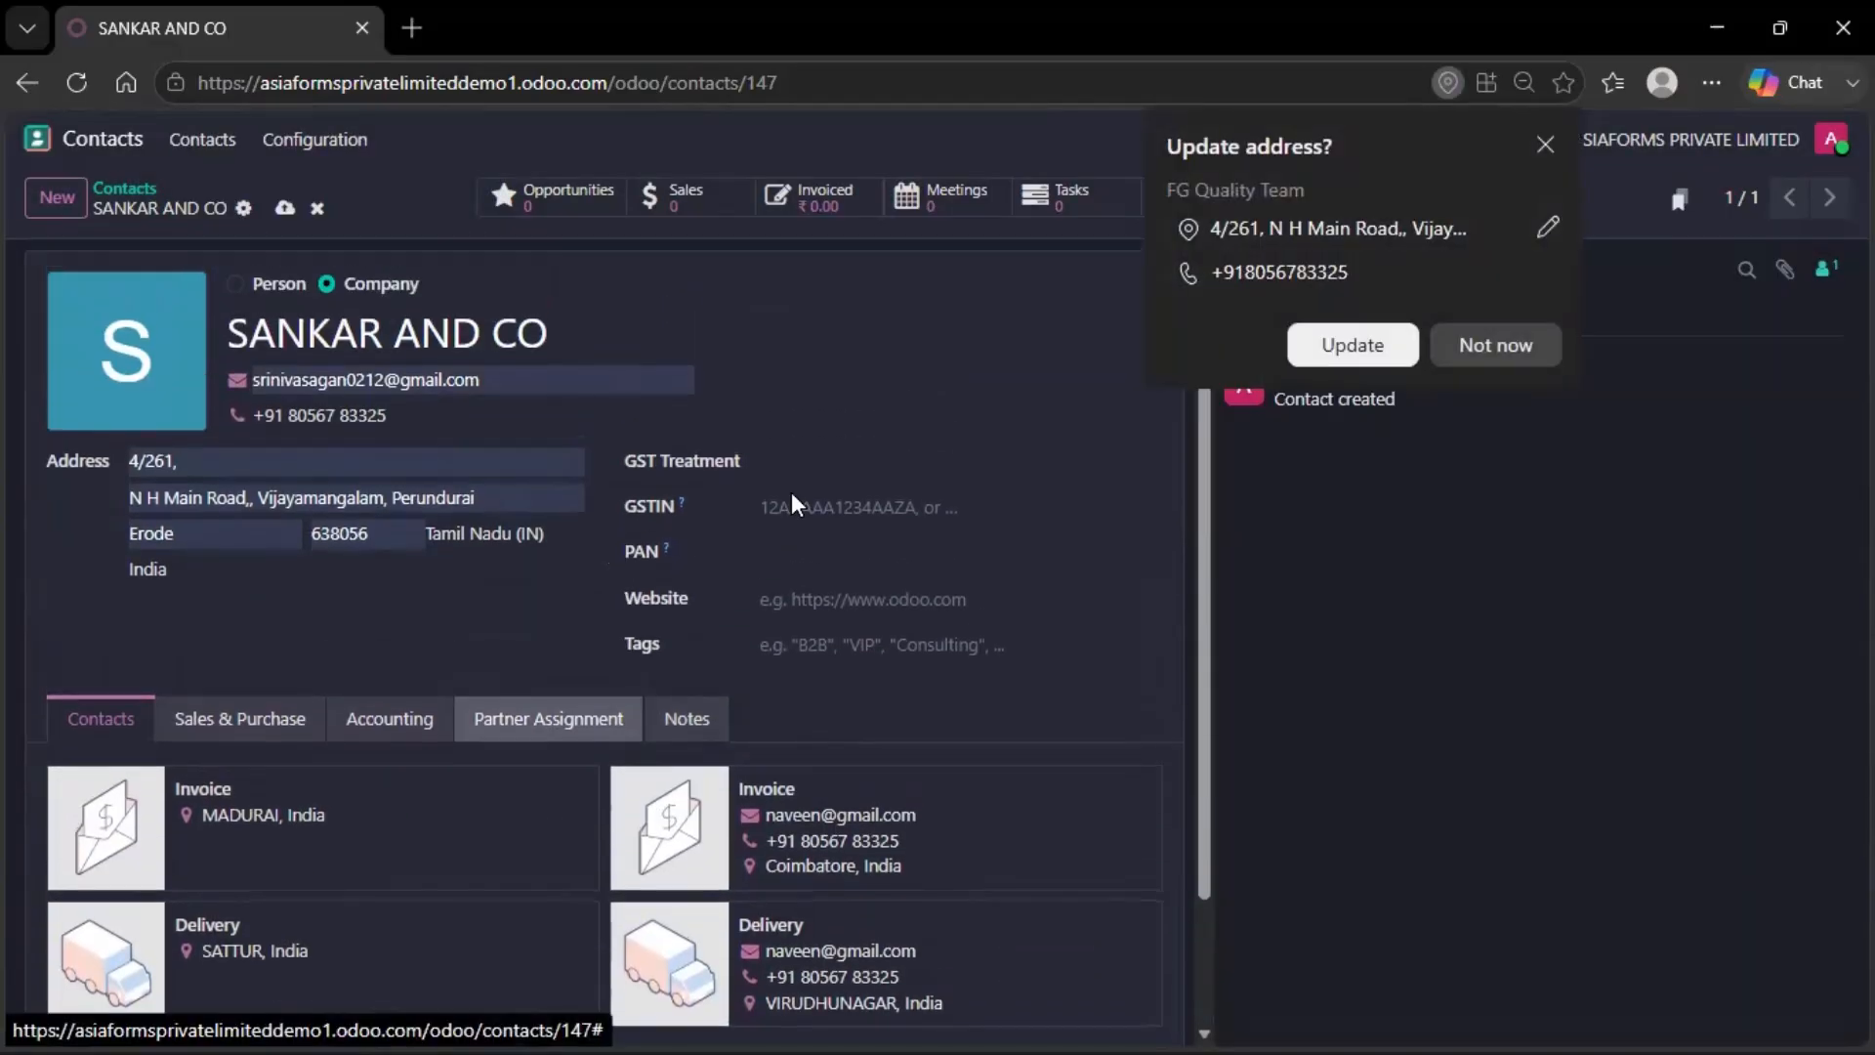
pyautogui.scroll(-2, 439, 713)
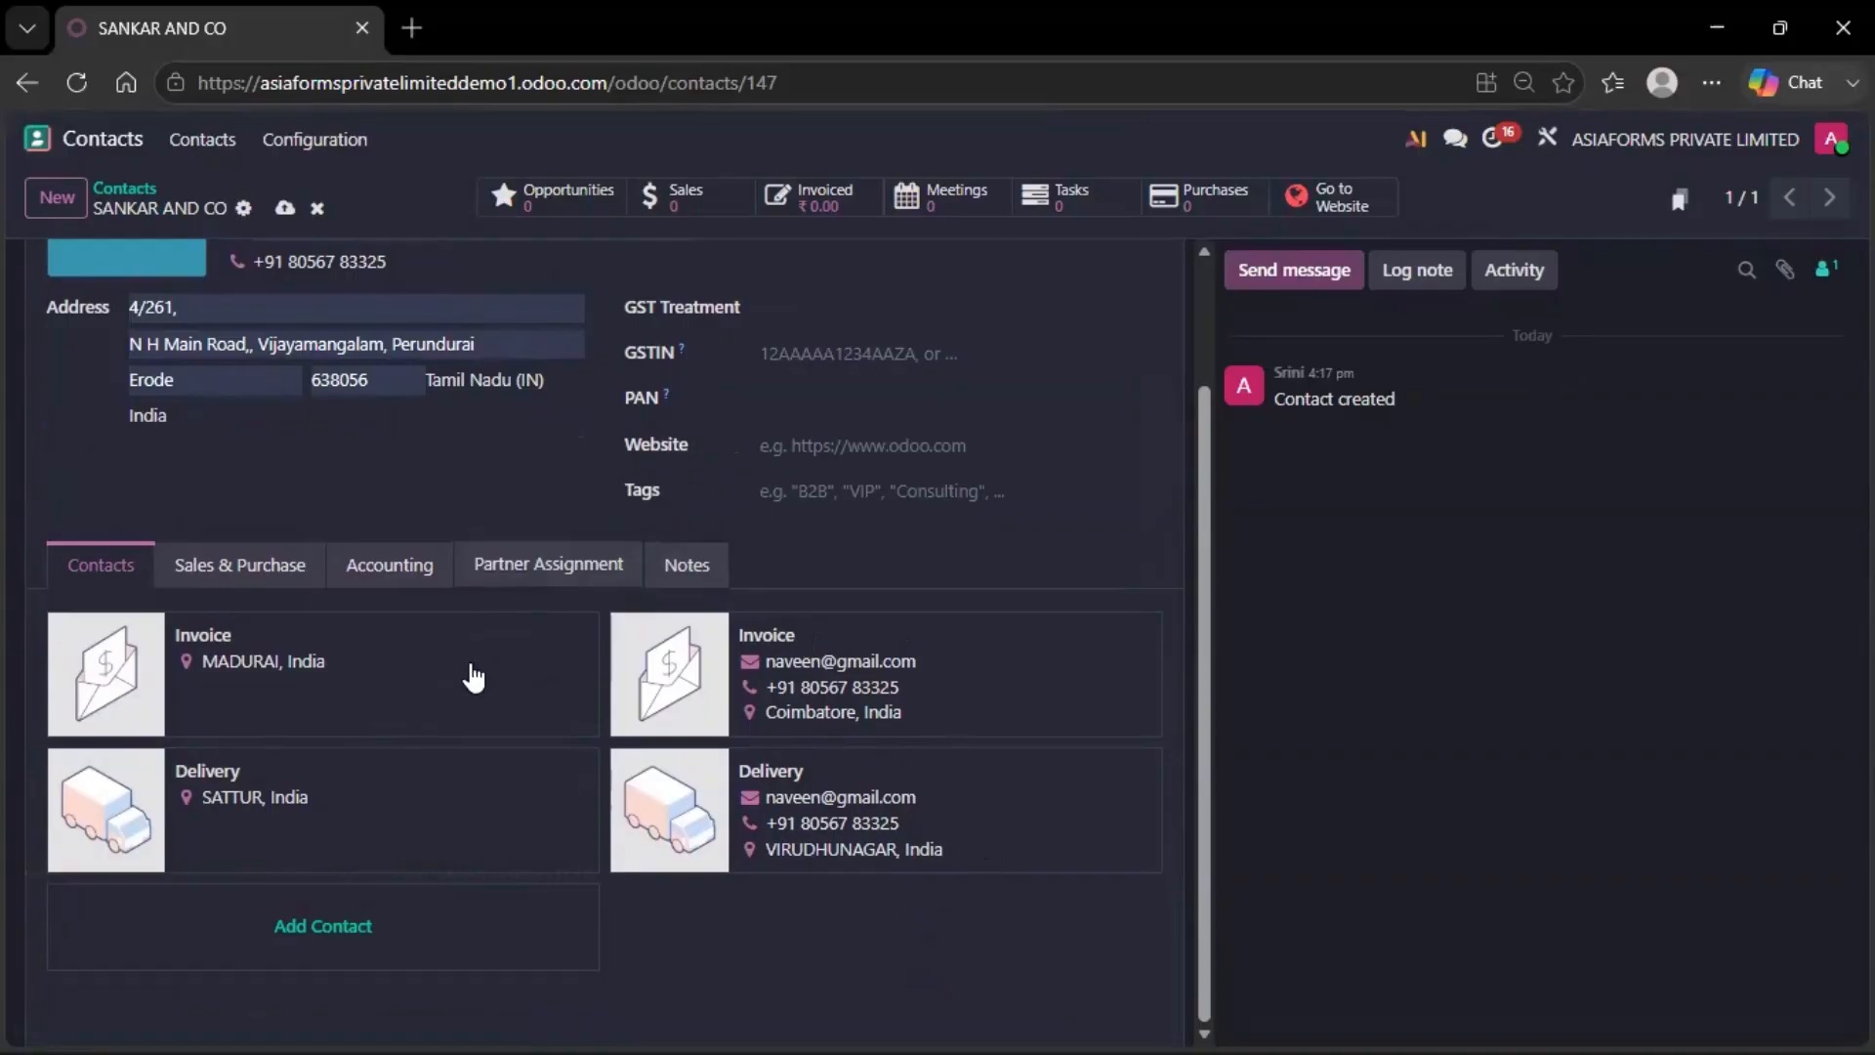
pyautogui.scroll(2, 469, 670)
pyautogui.click(285, 211)
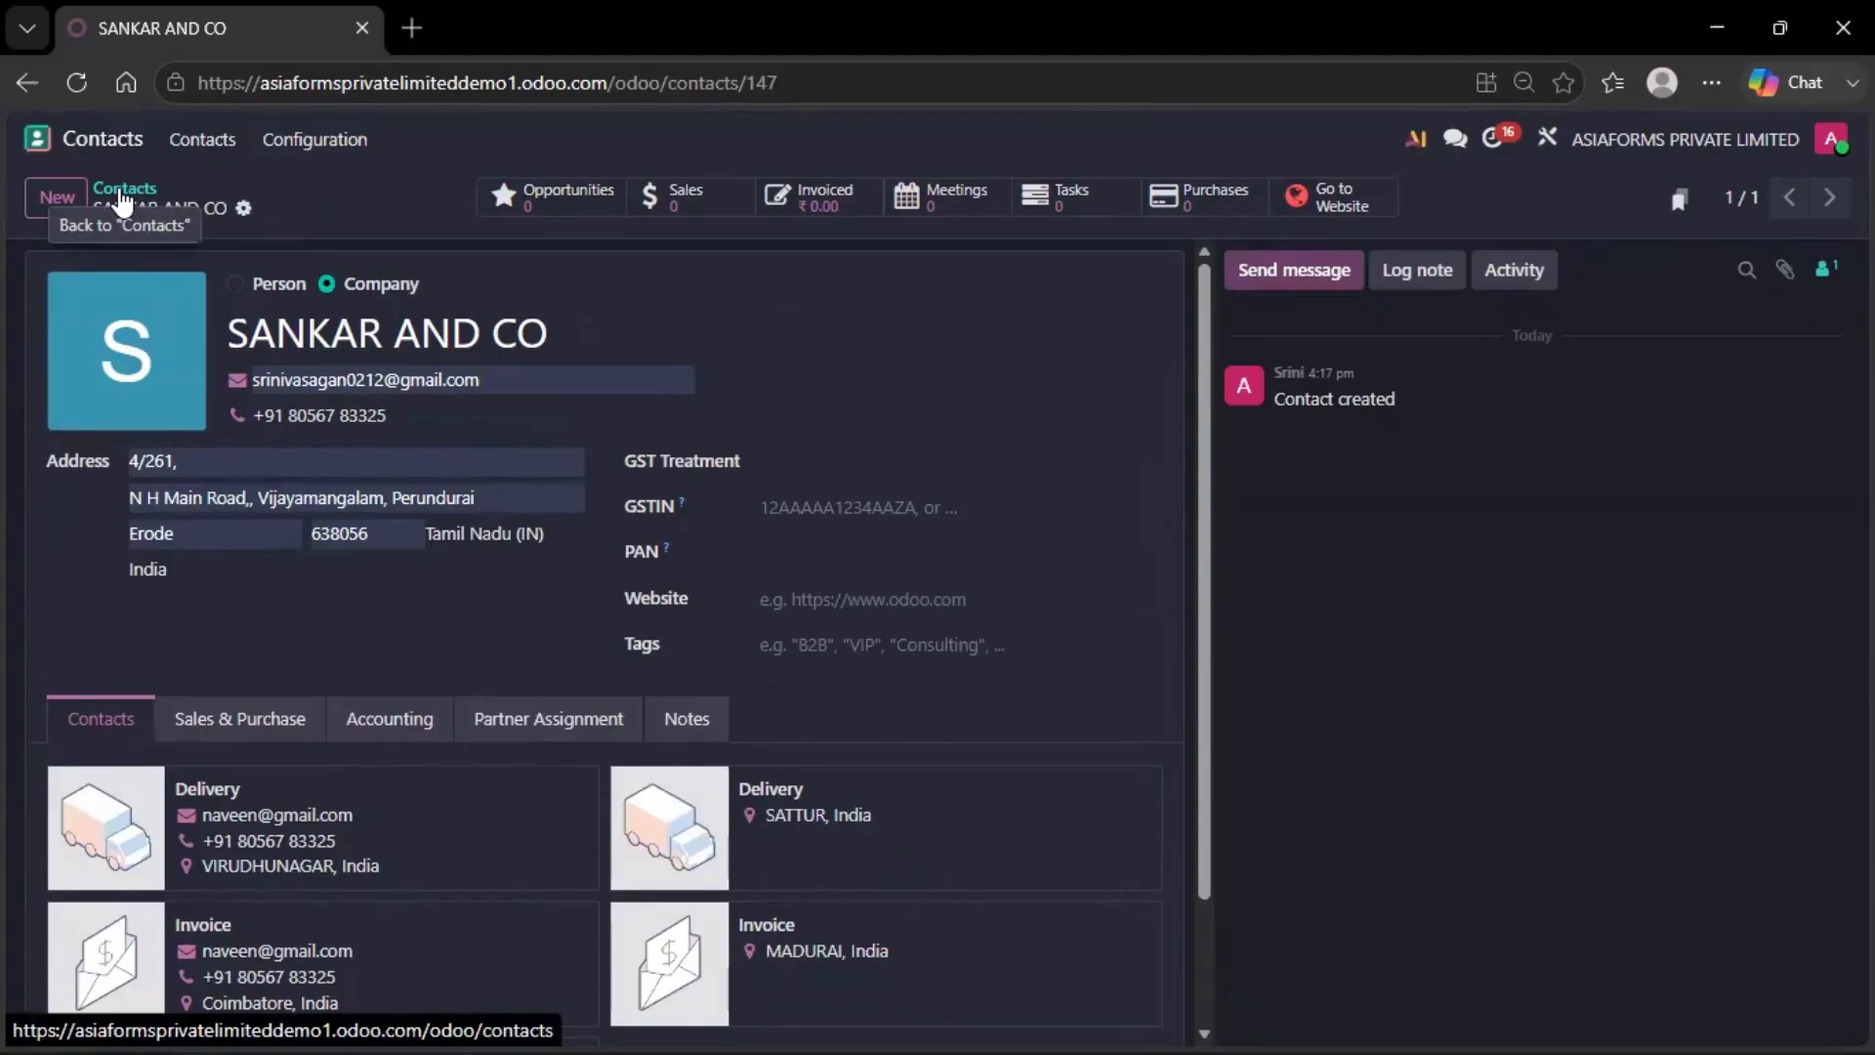
pyautogui.tripleClick(335, 341)
pyautogui.hotkey('ctrl', 'c')
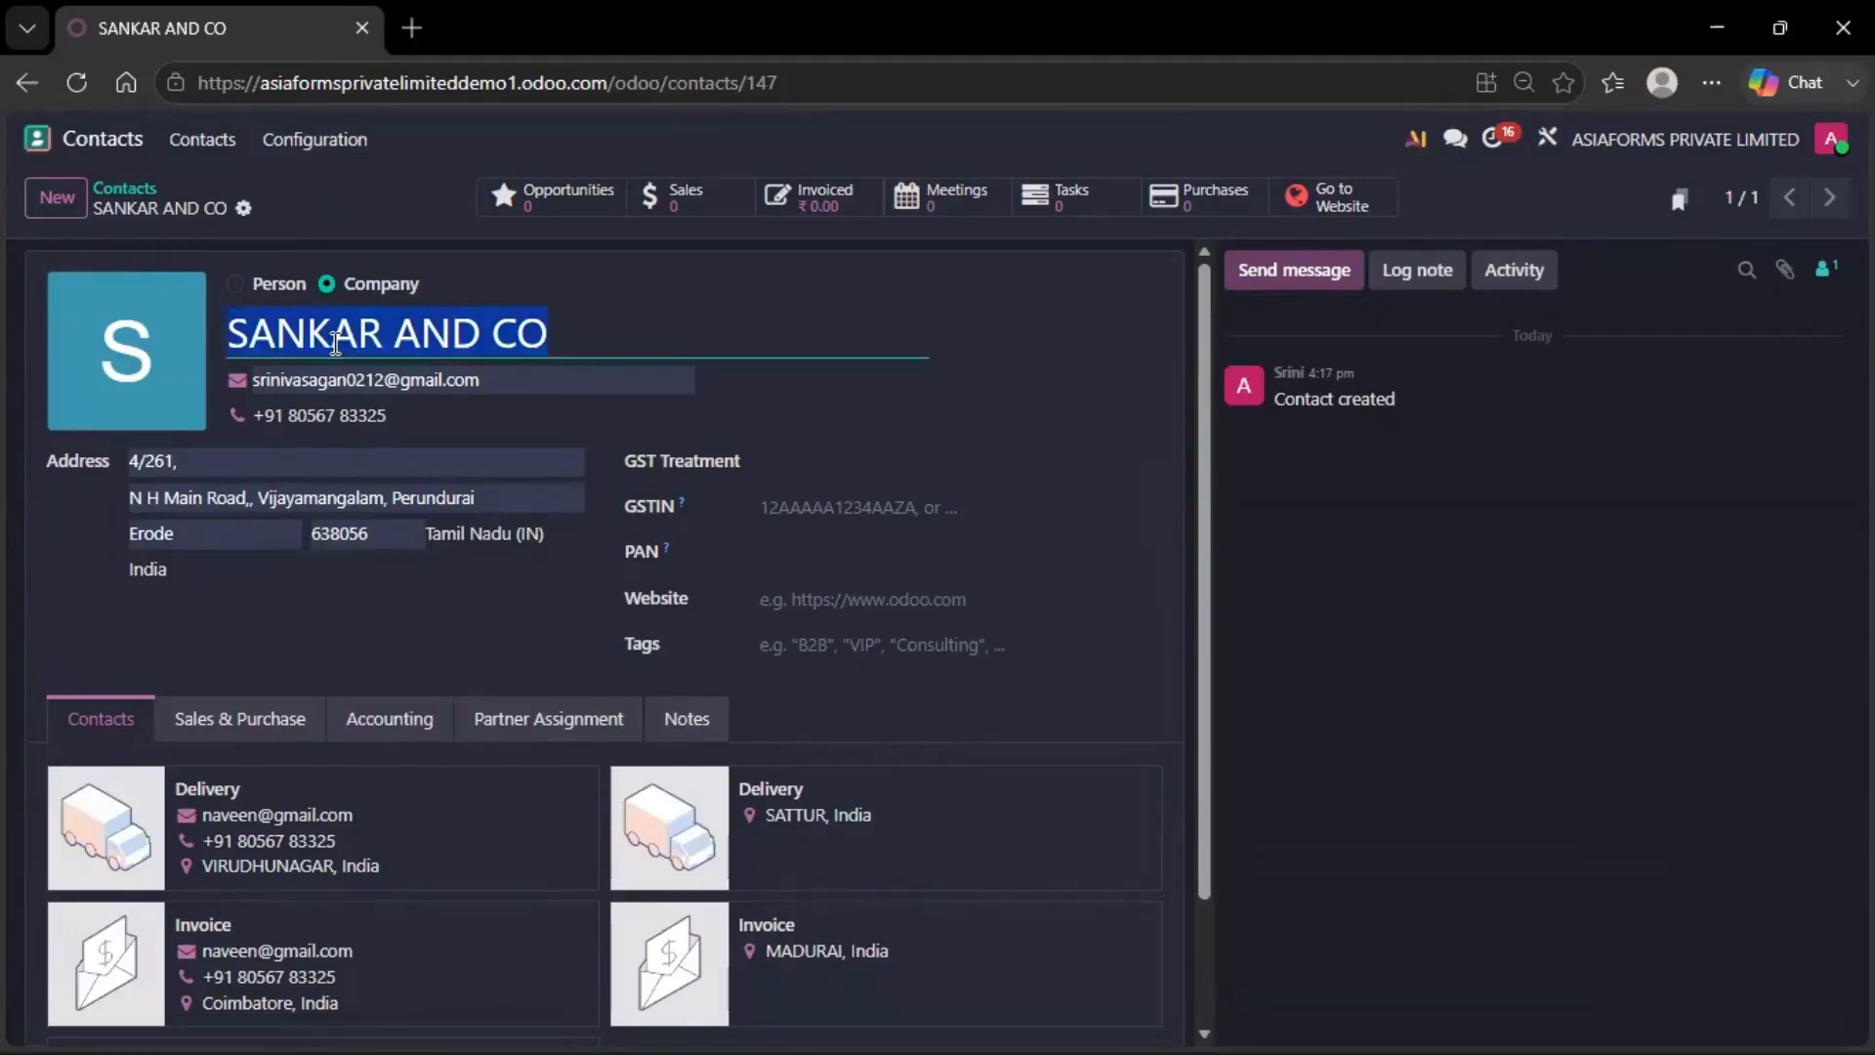
pyautogui.click(37, 138)
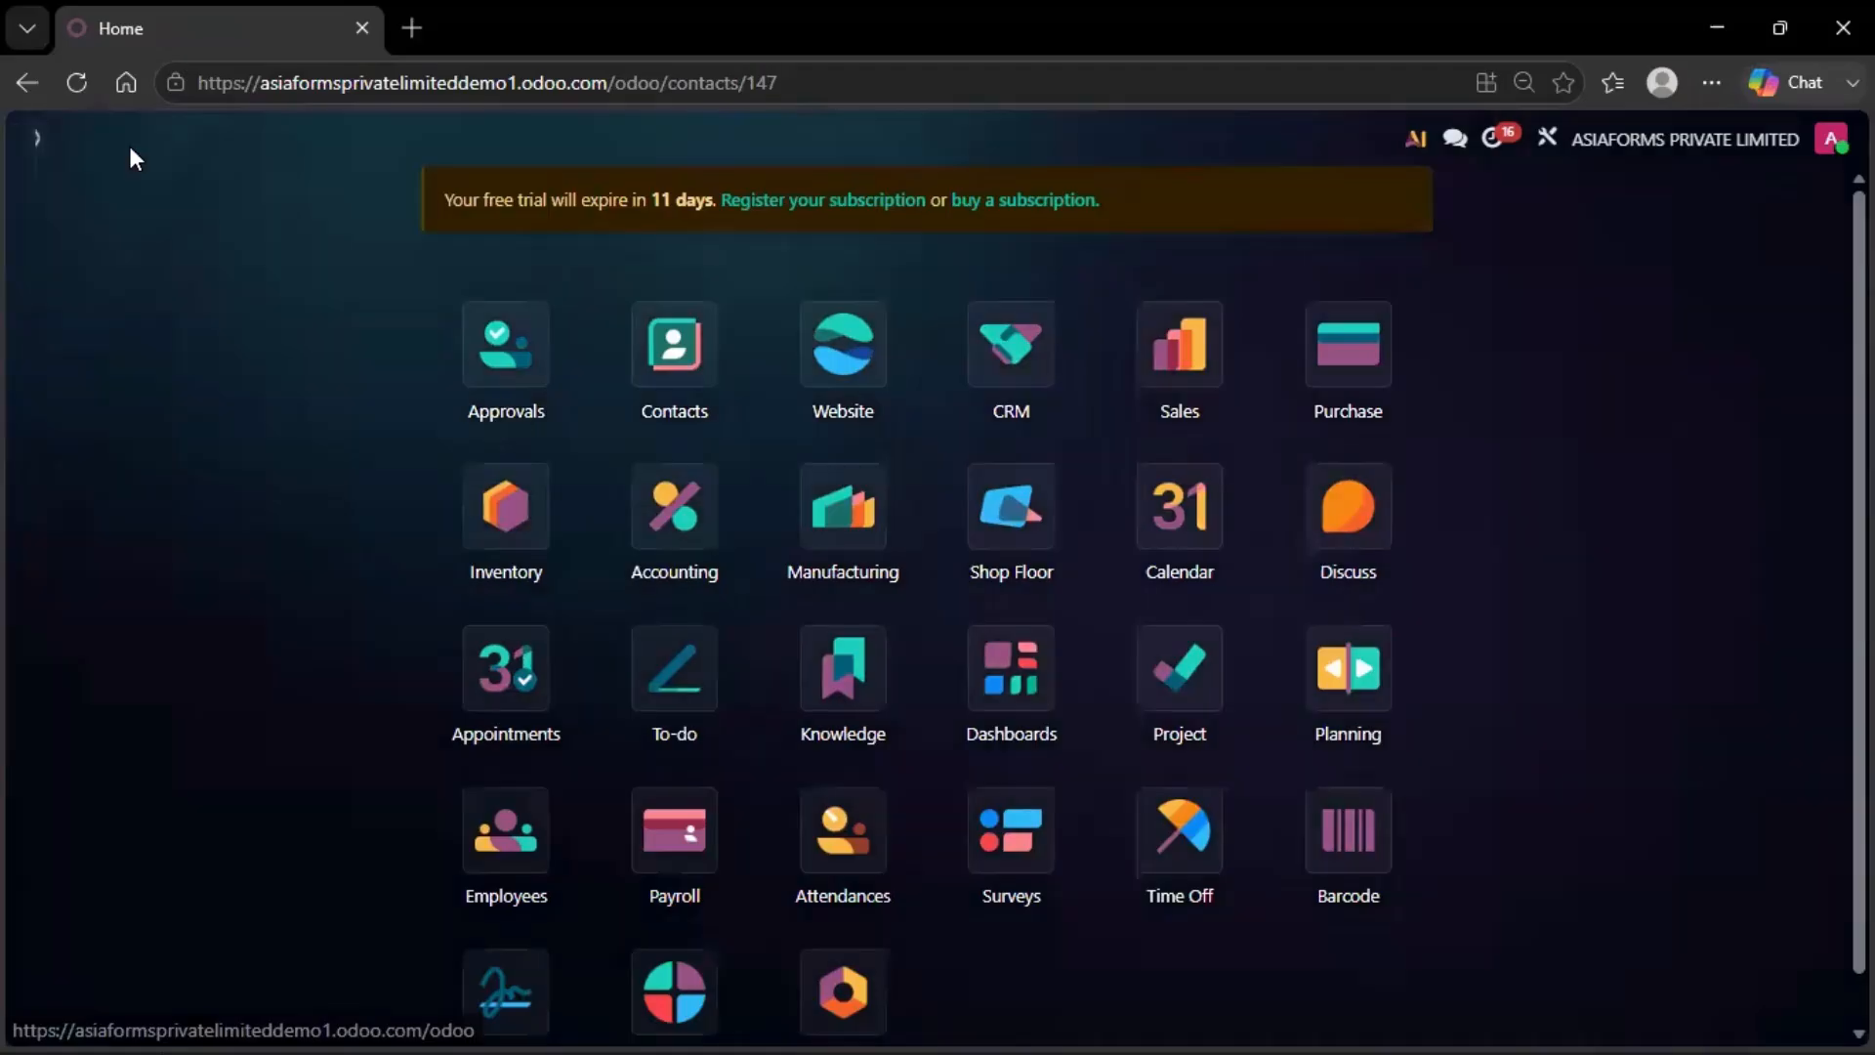
# Create a new Sales quotation with SANKAR AND CO as customer, which autofills its addresses
pyautogui.click(1140, 372)
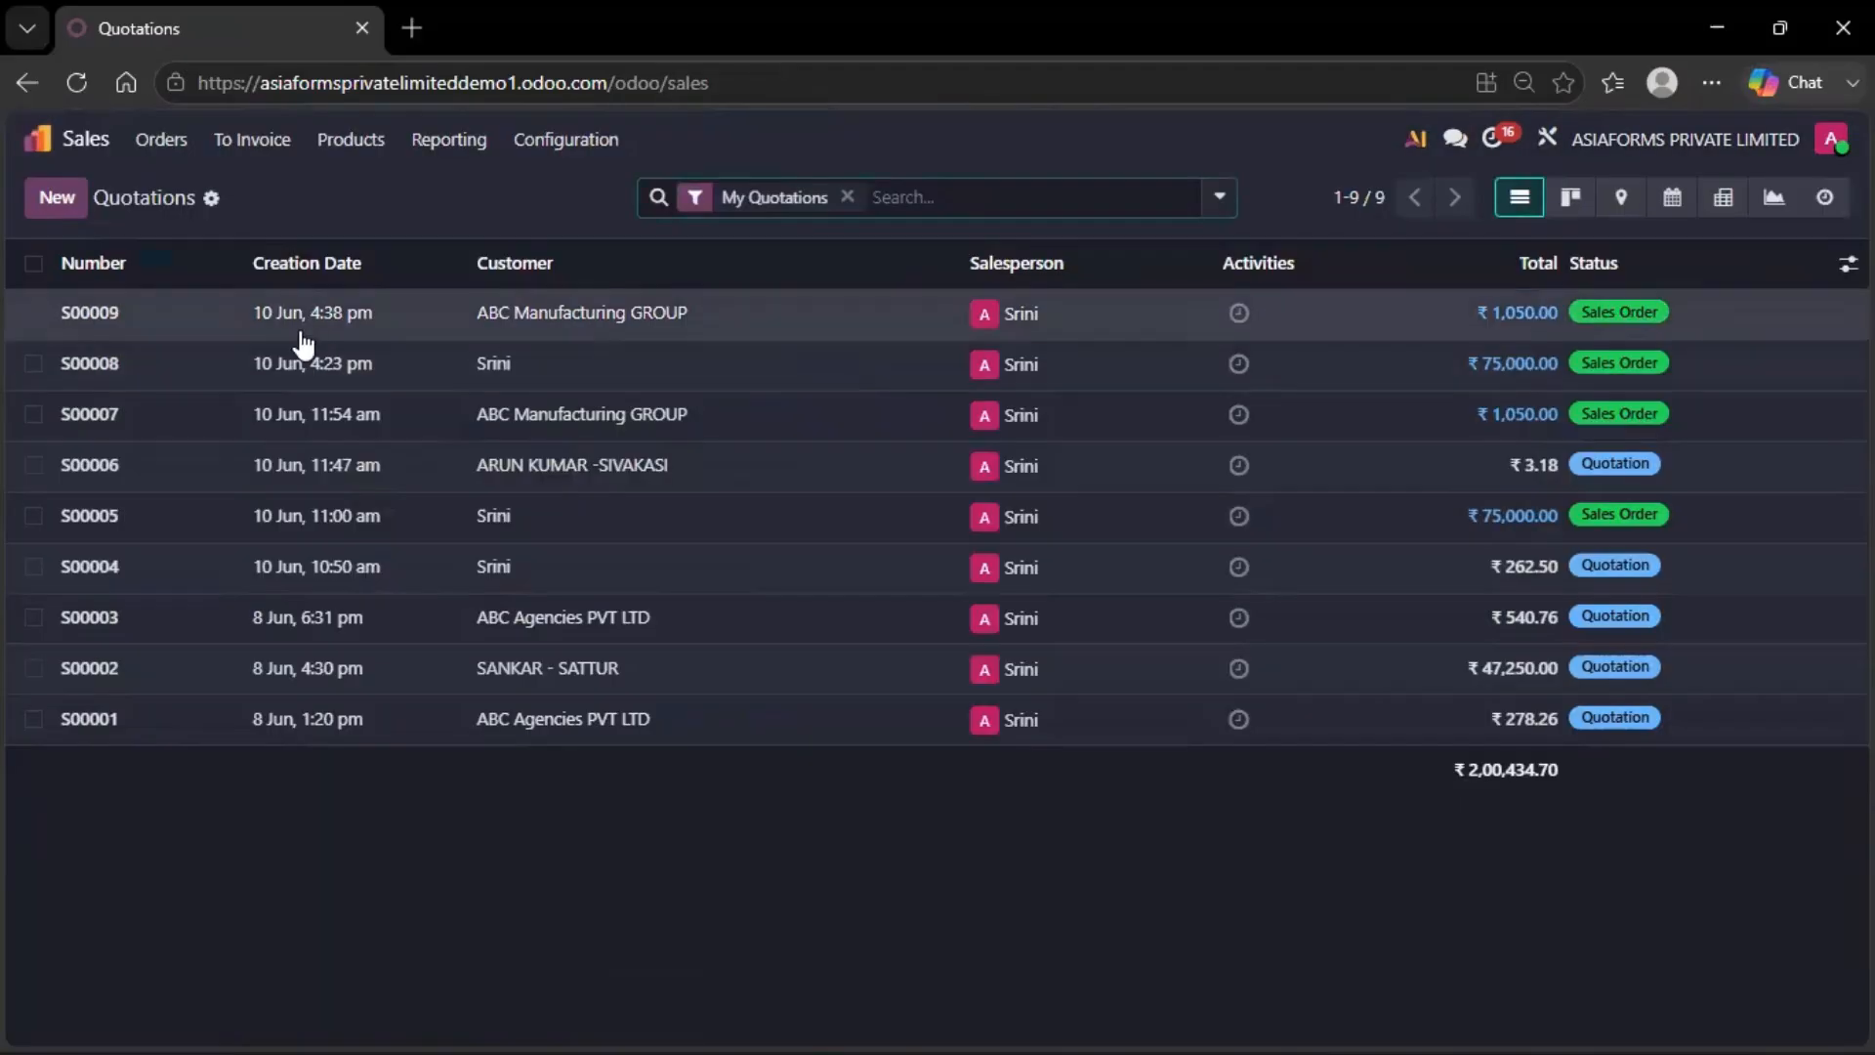
pyautogui.click(44, 203)
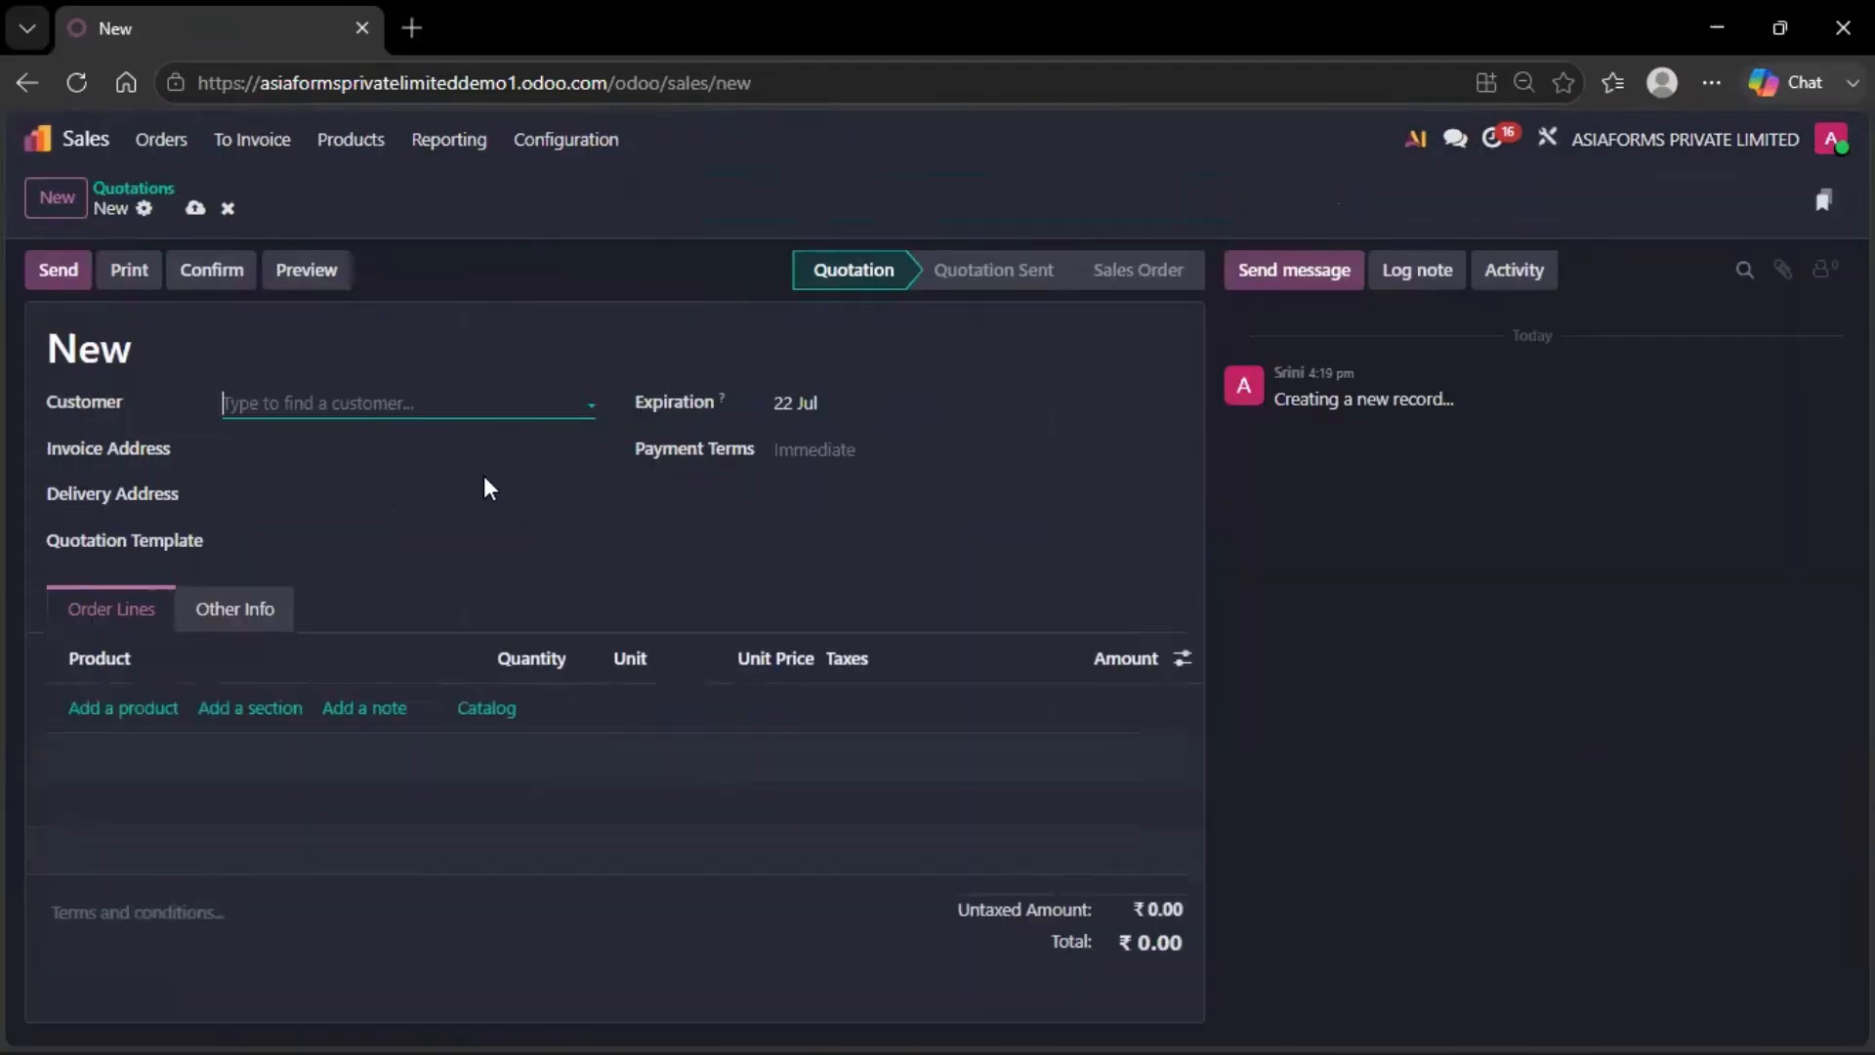
pyautogui.click(396, 400)
pyautogui.hotkey('ctrl', 'v')
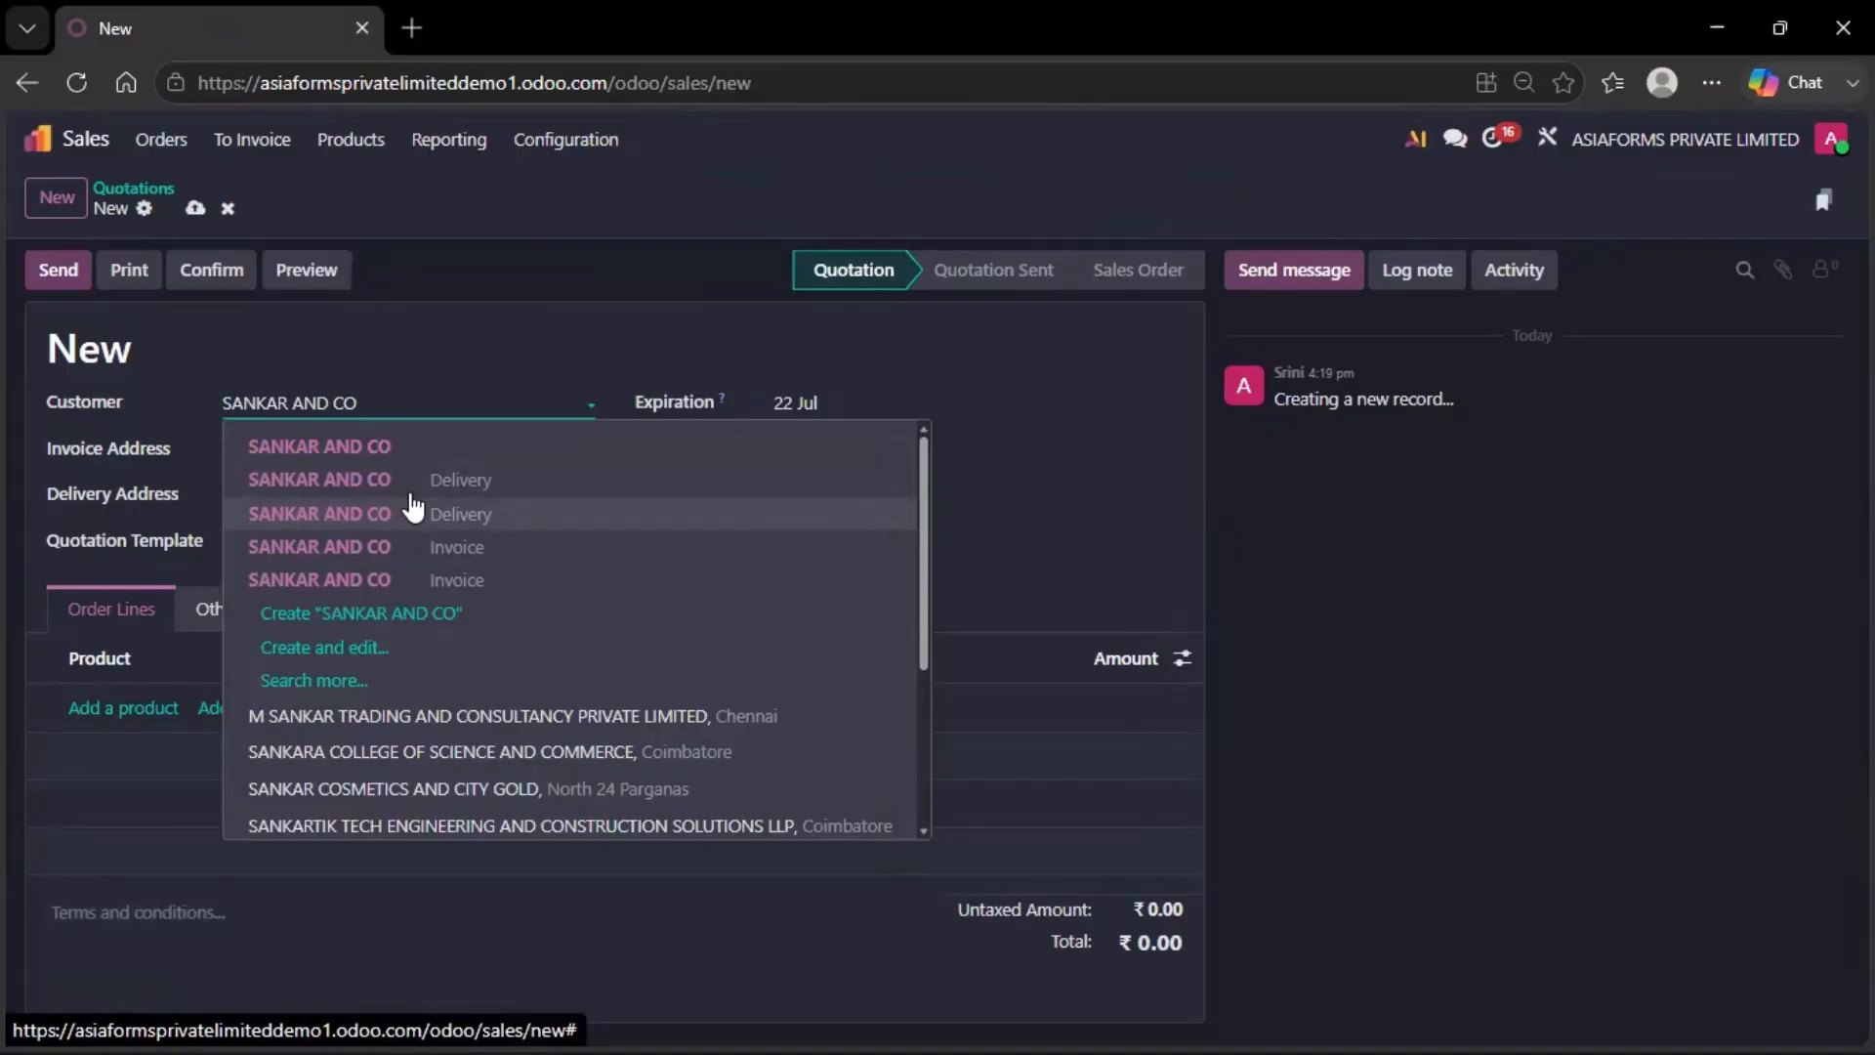
pyautogui.click(410, 451)
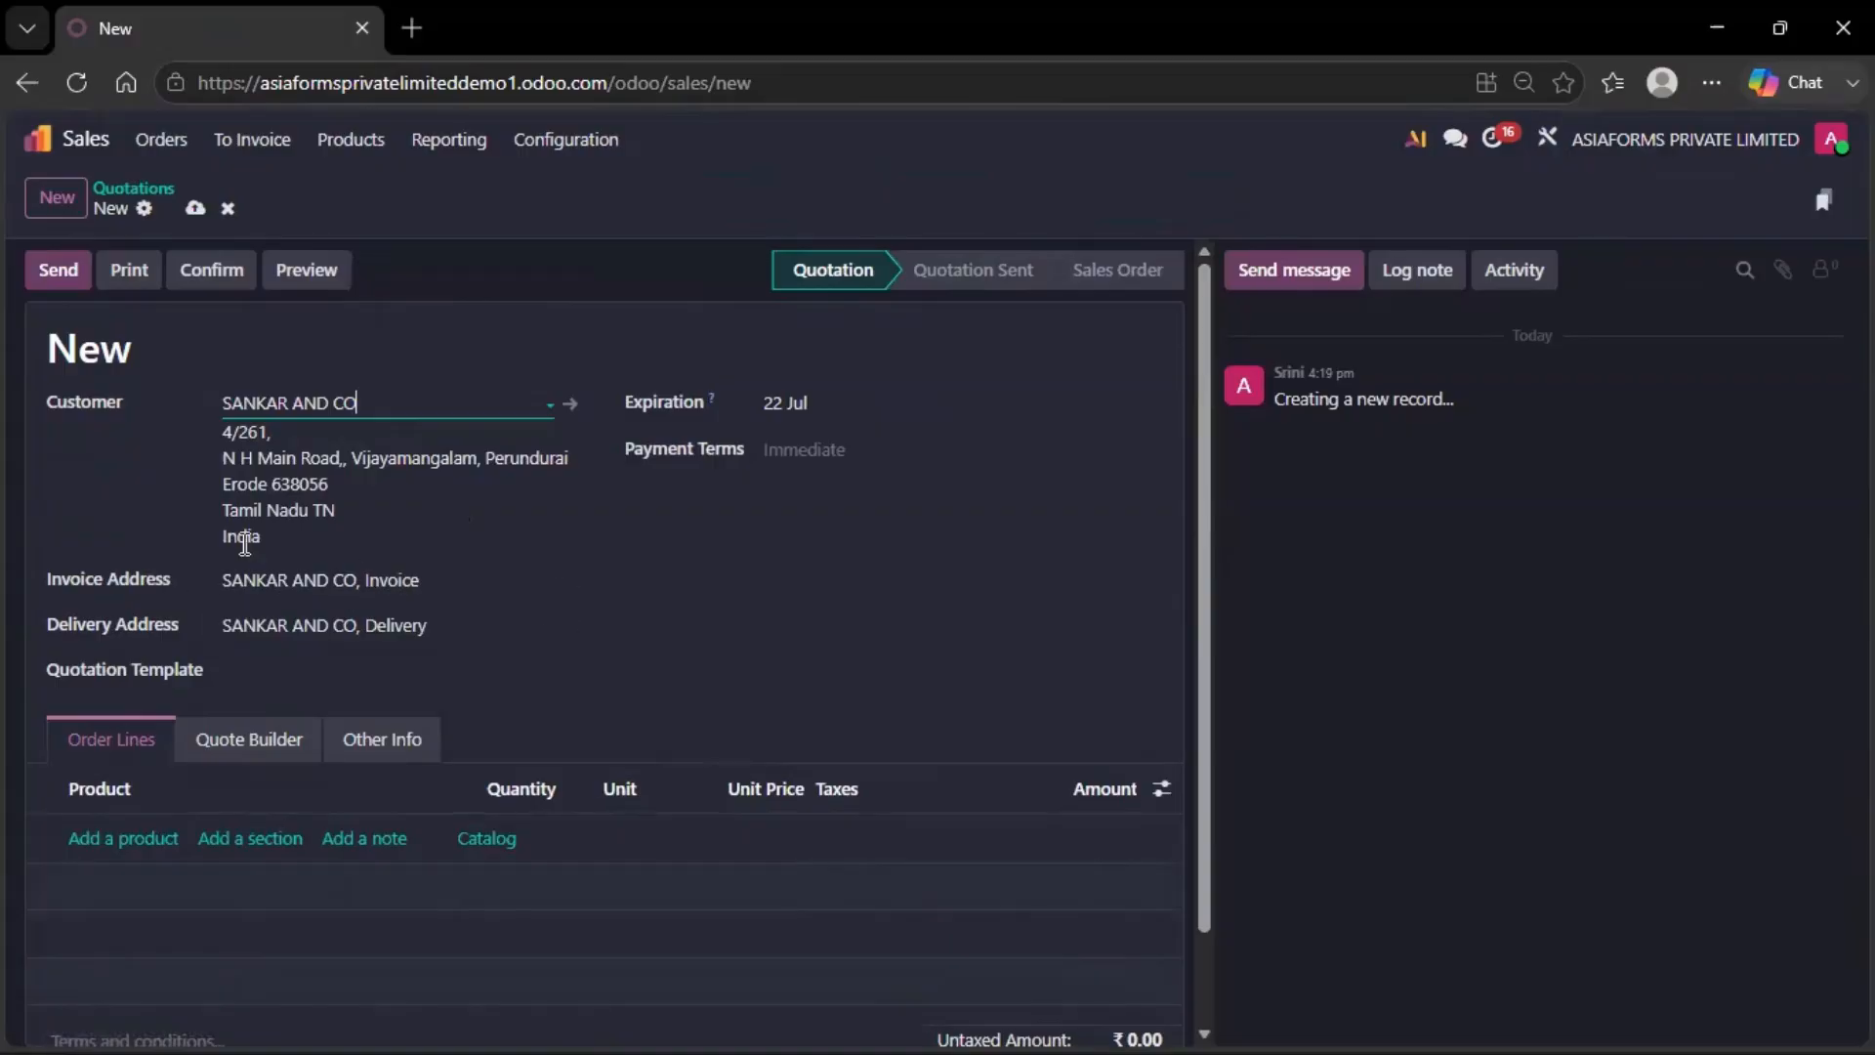
pyautogui.click(327, 576)
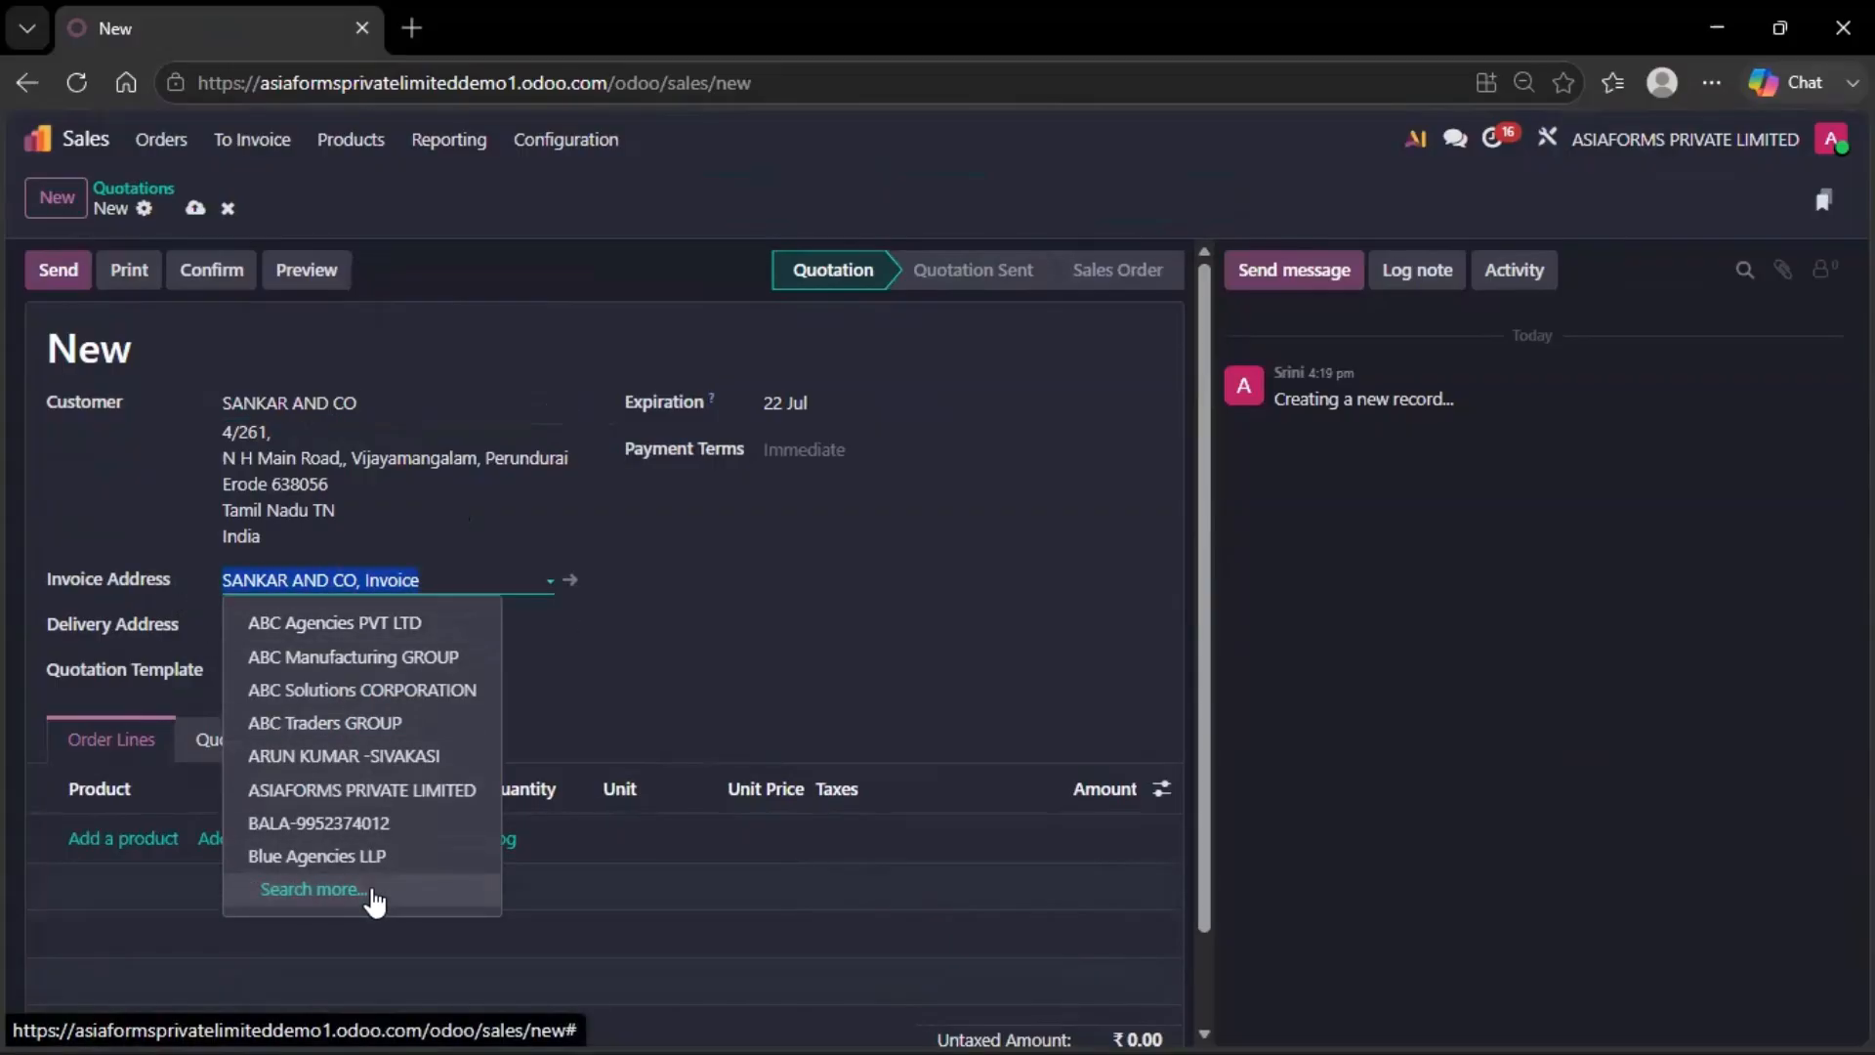
pyautogui.click(657, 615)
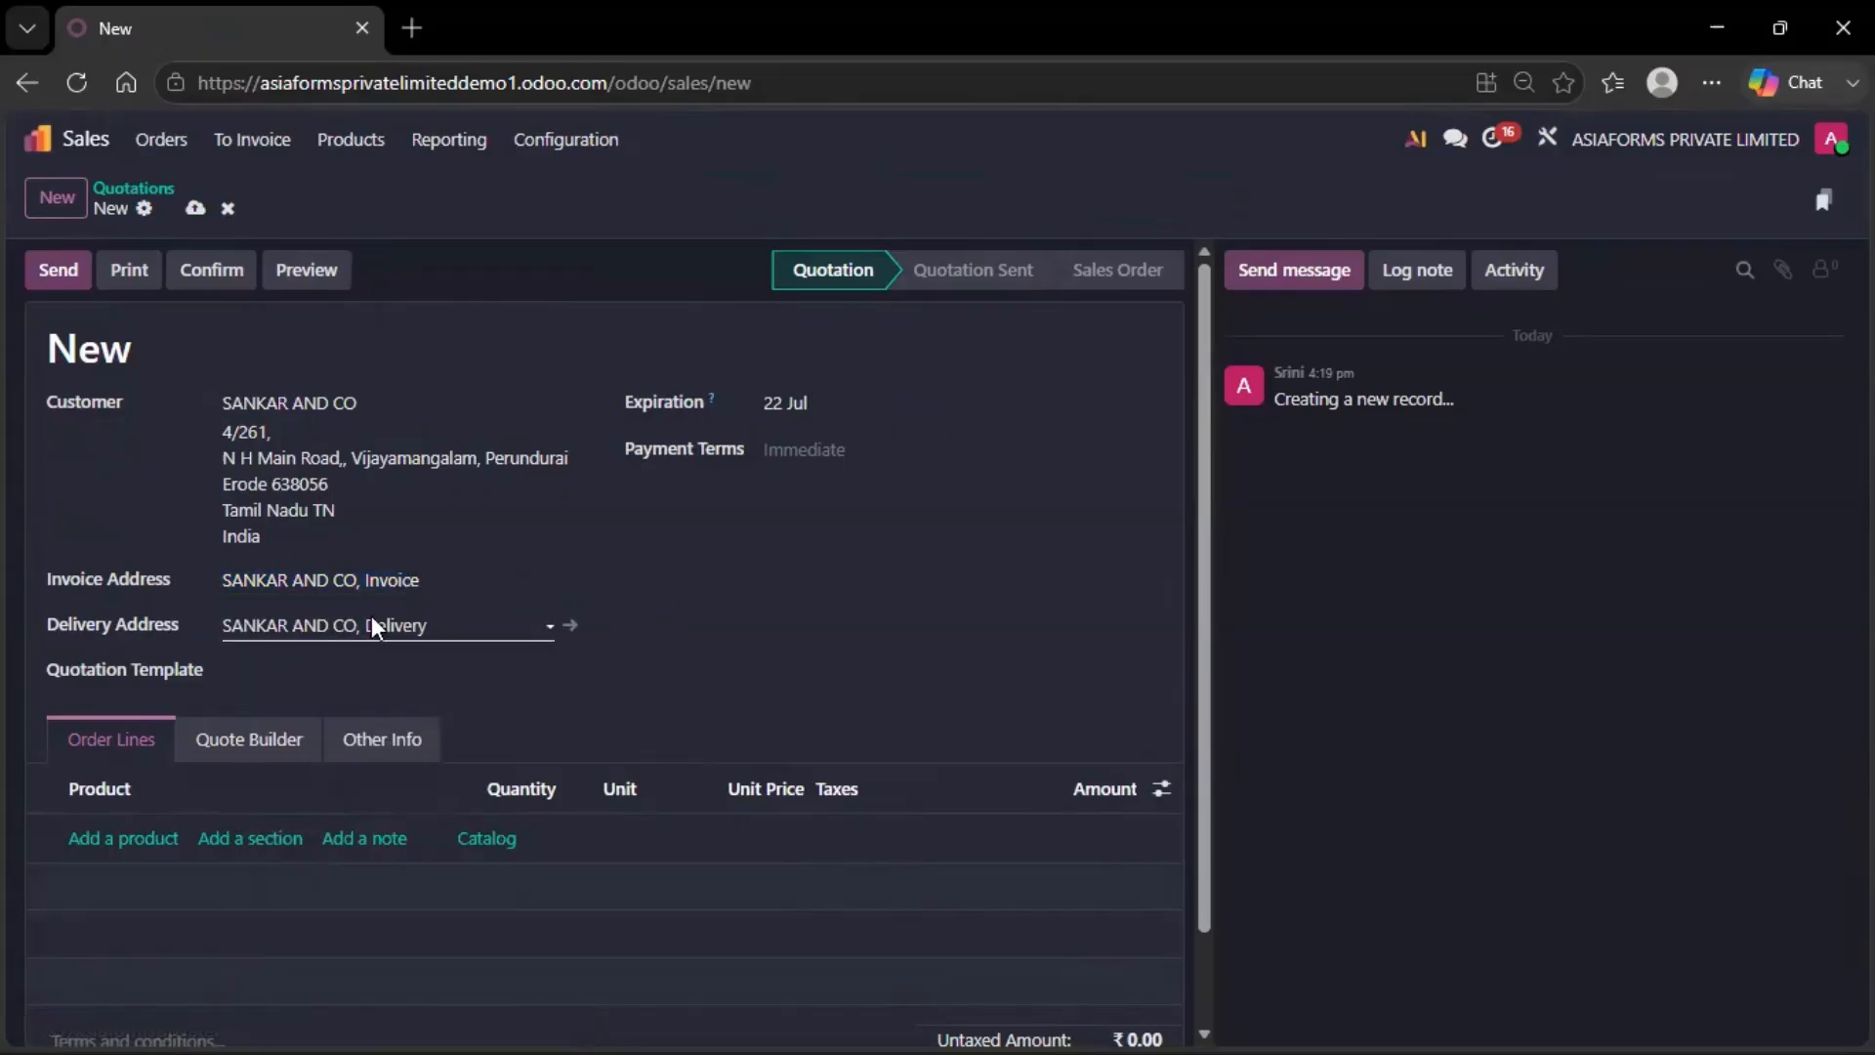
pyautogui.click(423, 580)
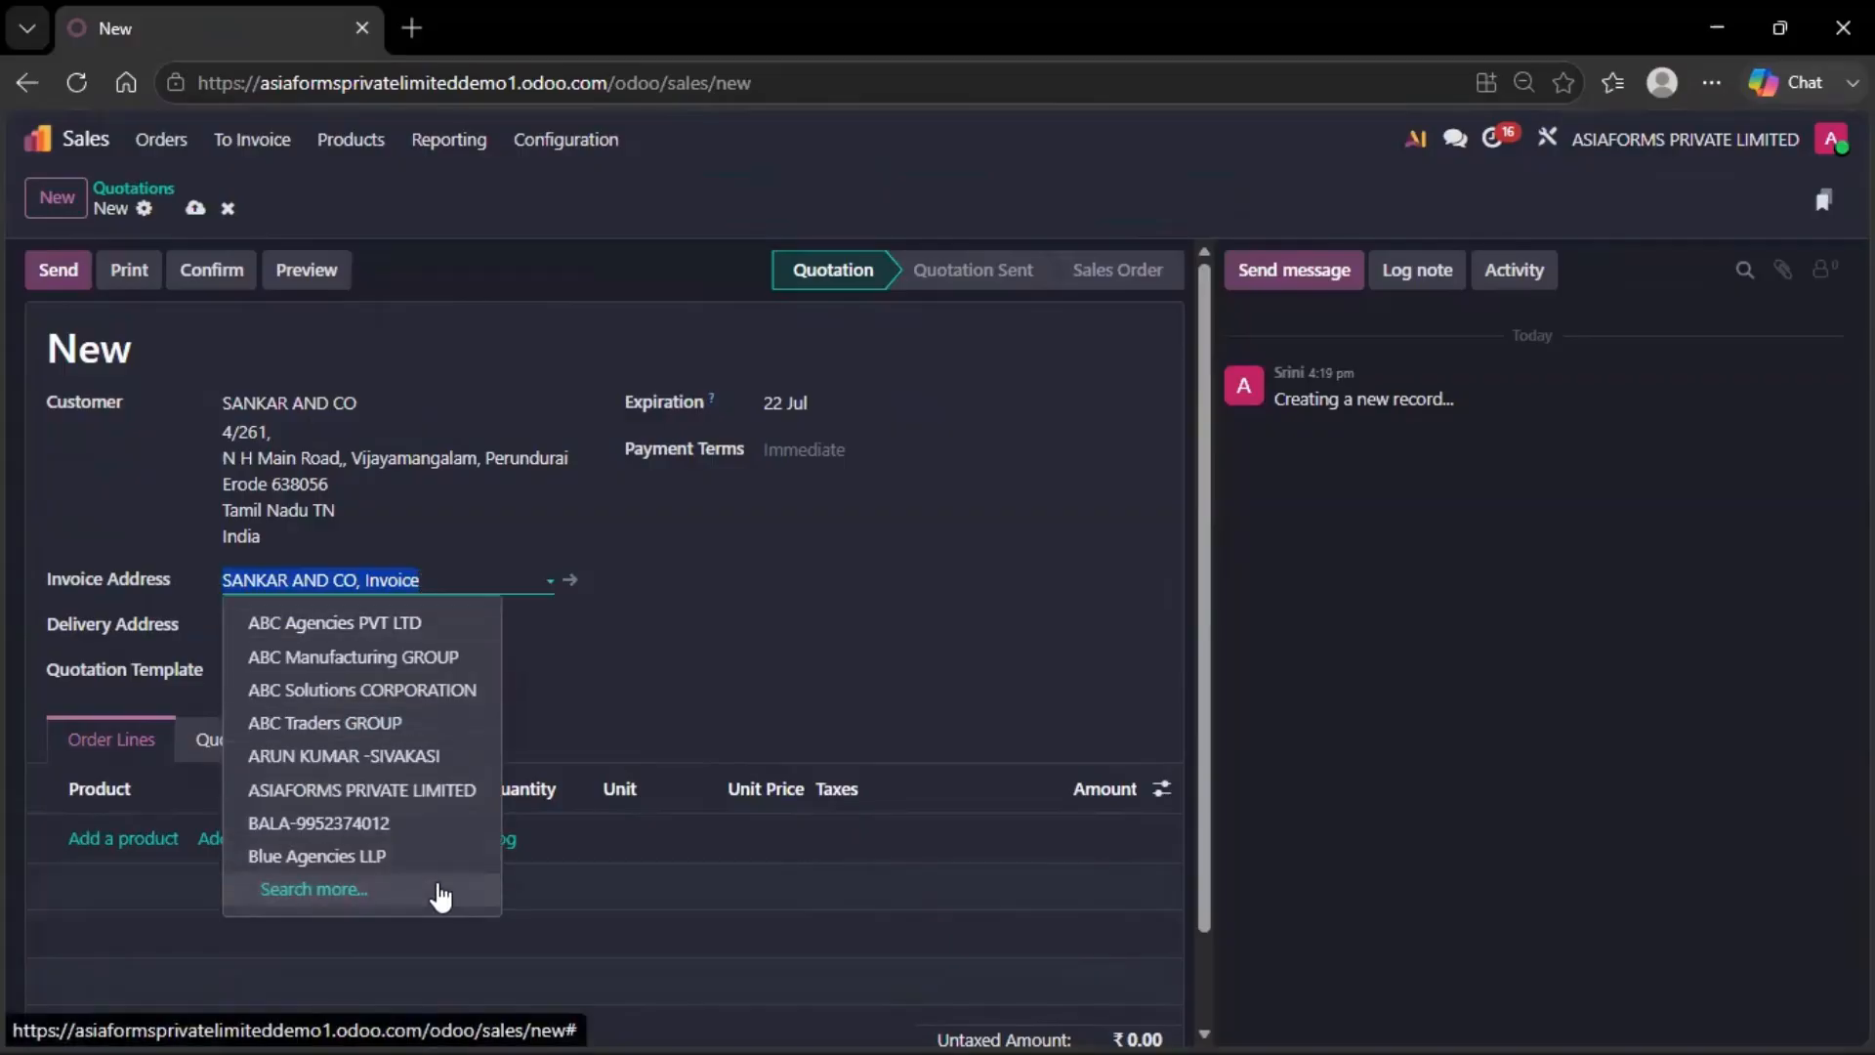
# Pick the Coimbatore Invoice contact from SANKAR AND CO's addresses, shown with City and Street columns
pyautogui.click(437, 886)
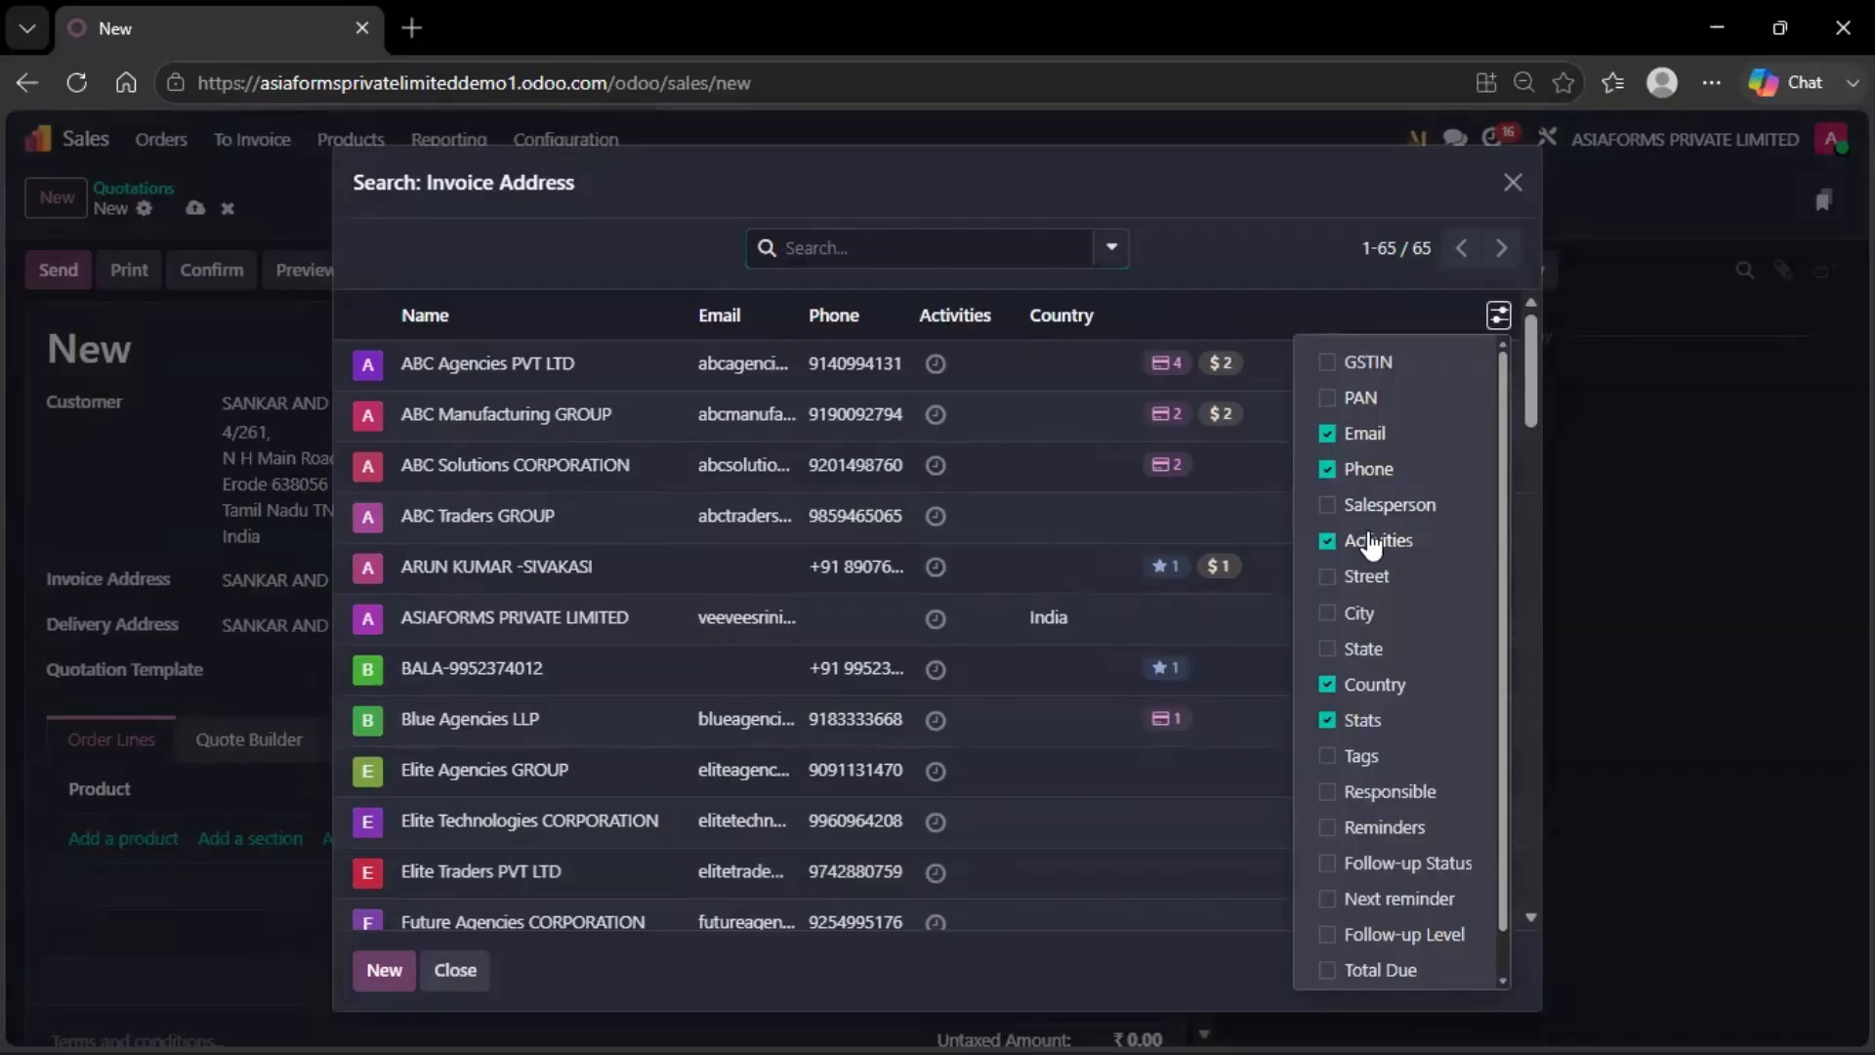
pyautogui.click(1333, 613)
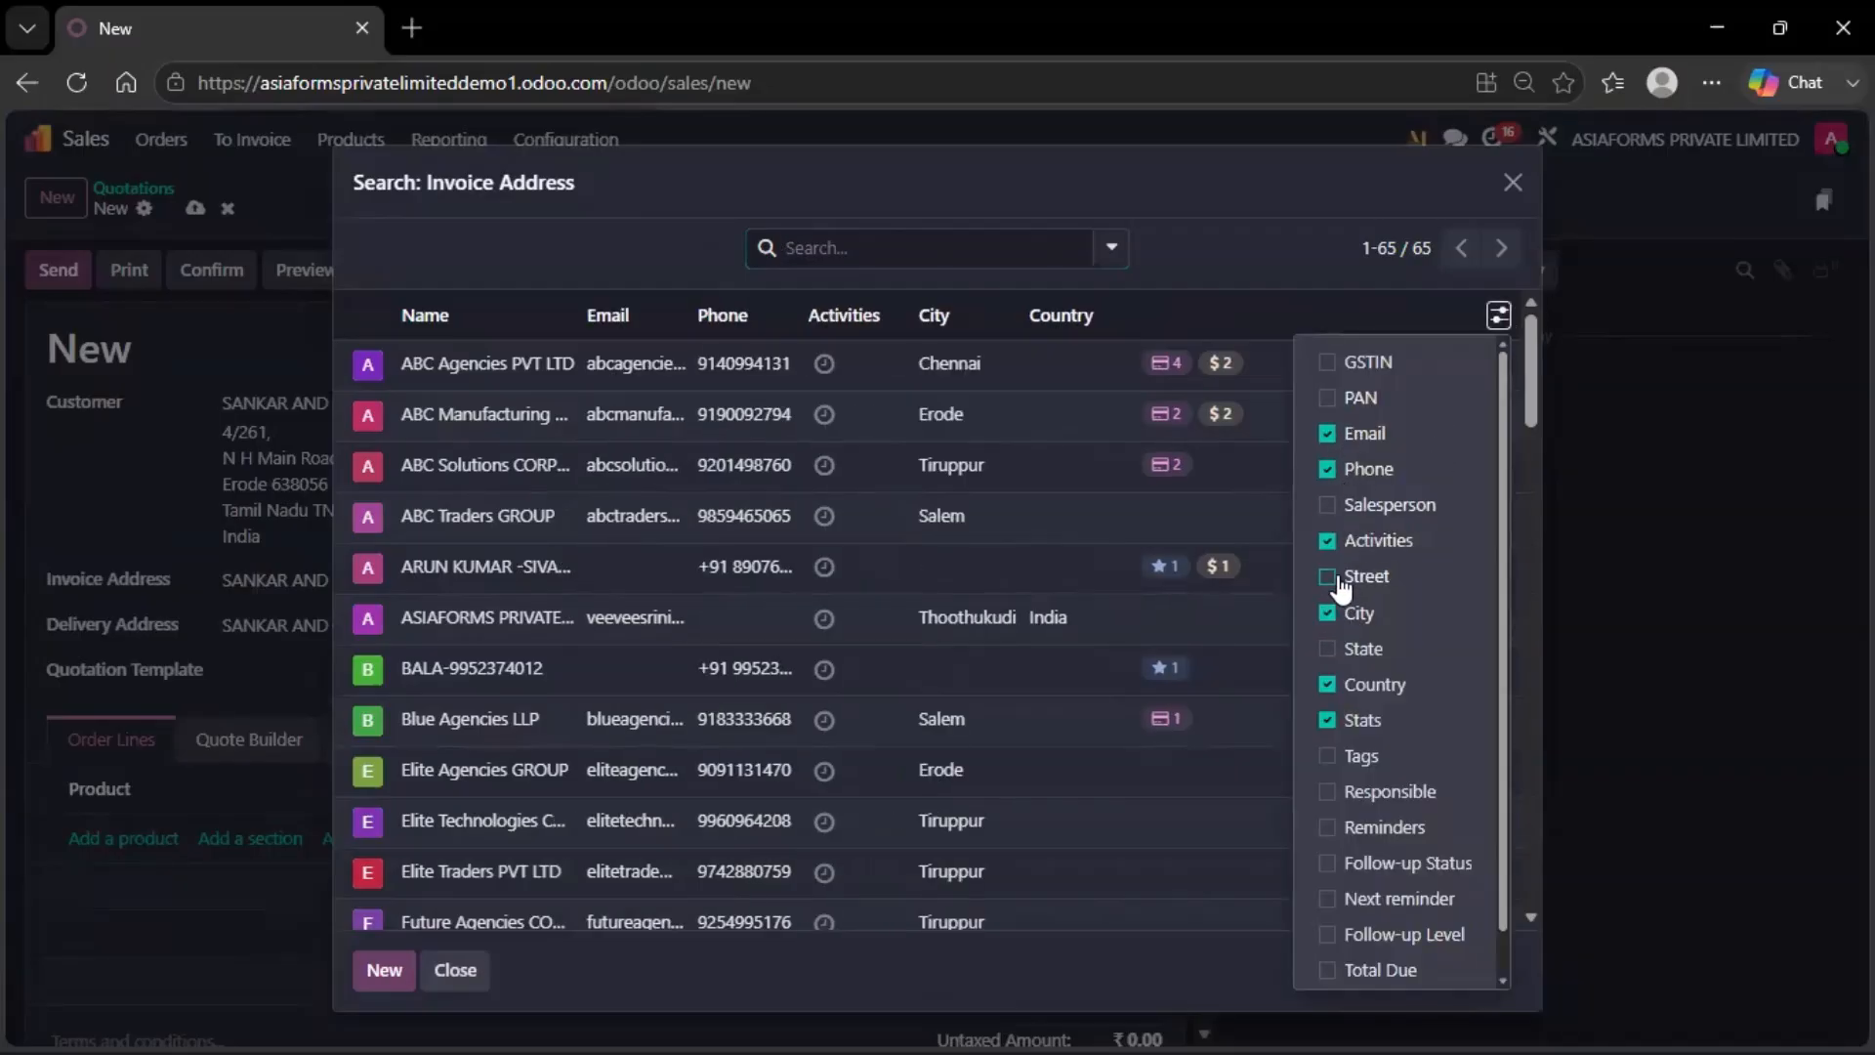
pyautogui.click(1338, 578)
pyautogui.click(1268, 286)
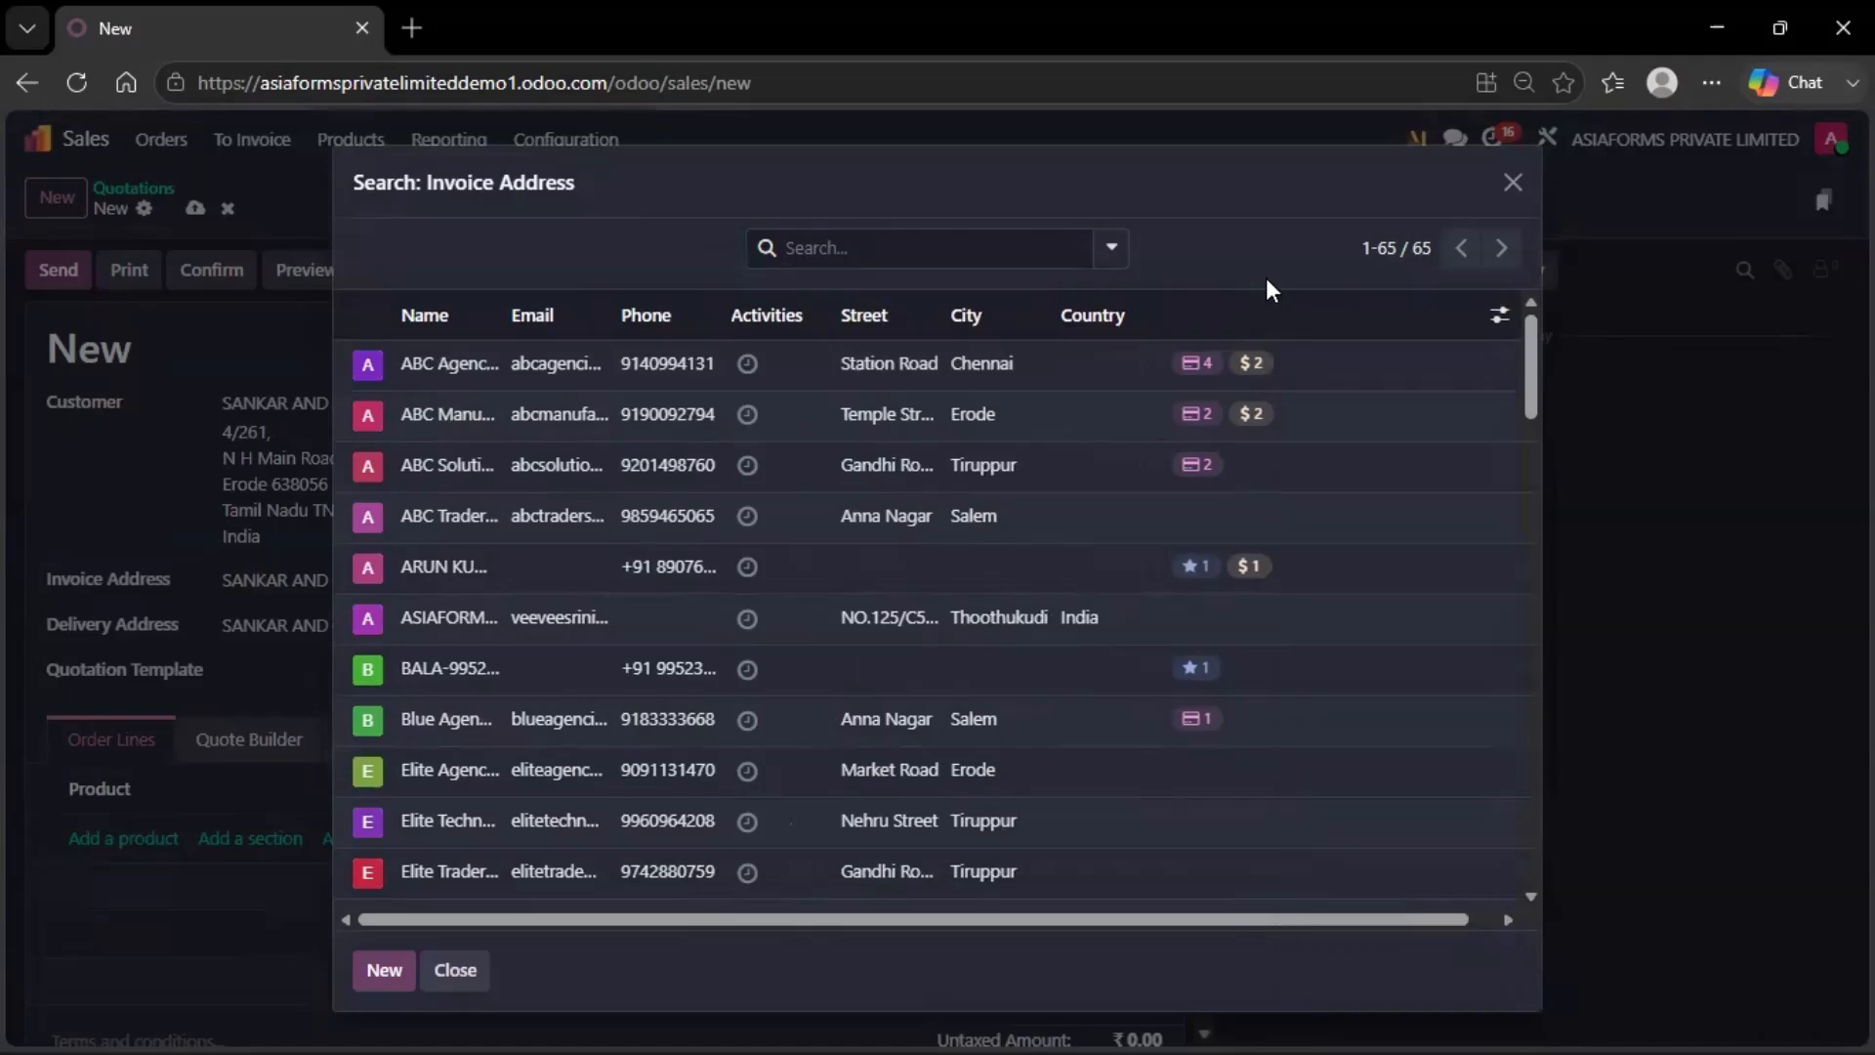
pyautogui.click(898, 250)
pyautogui.hotkey('ctrl', 'v')
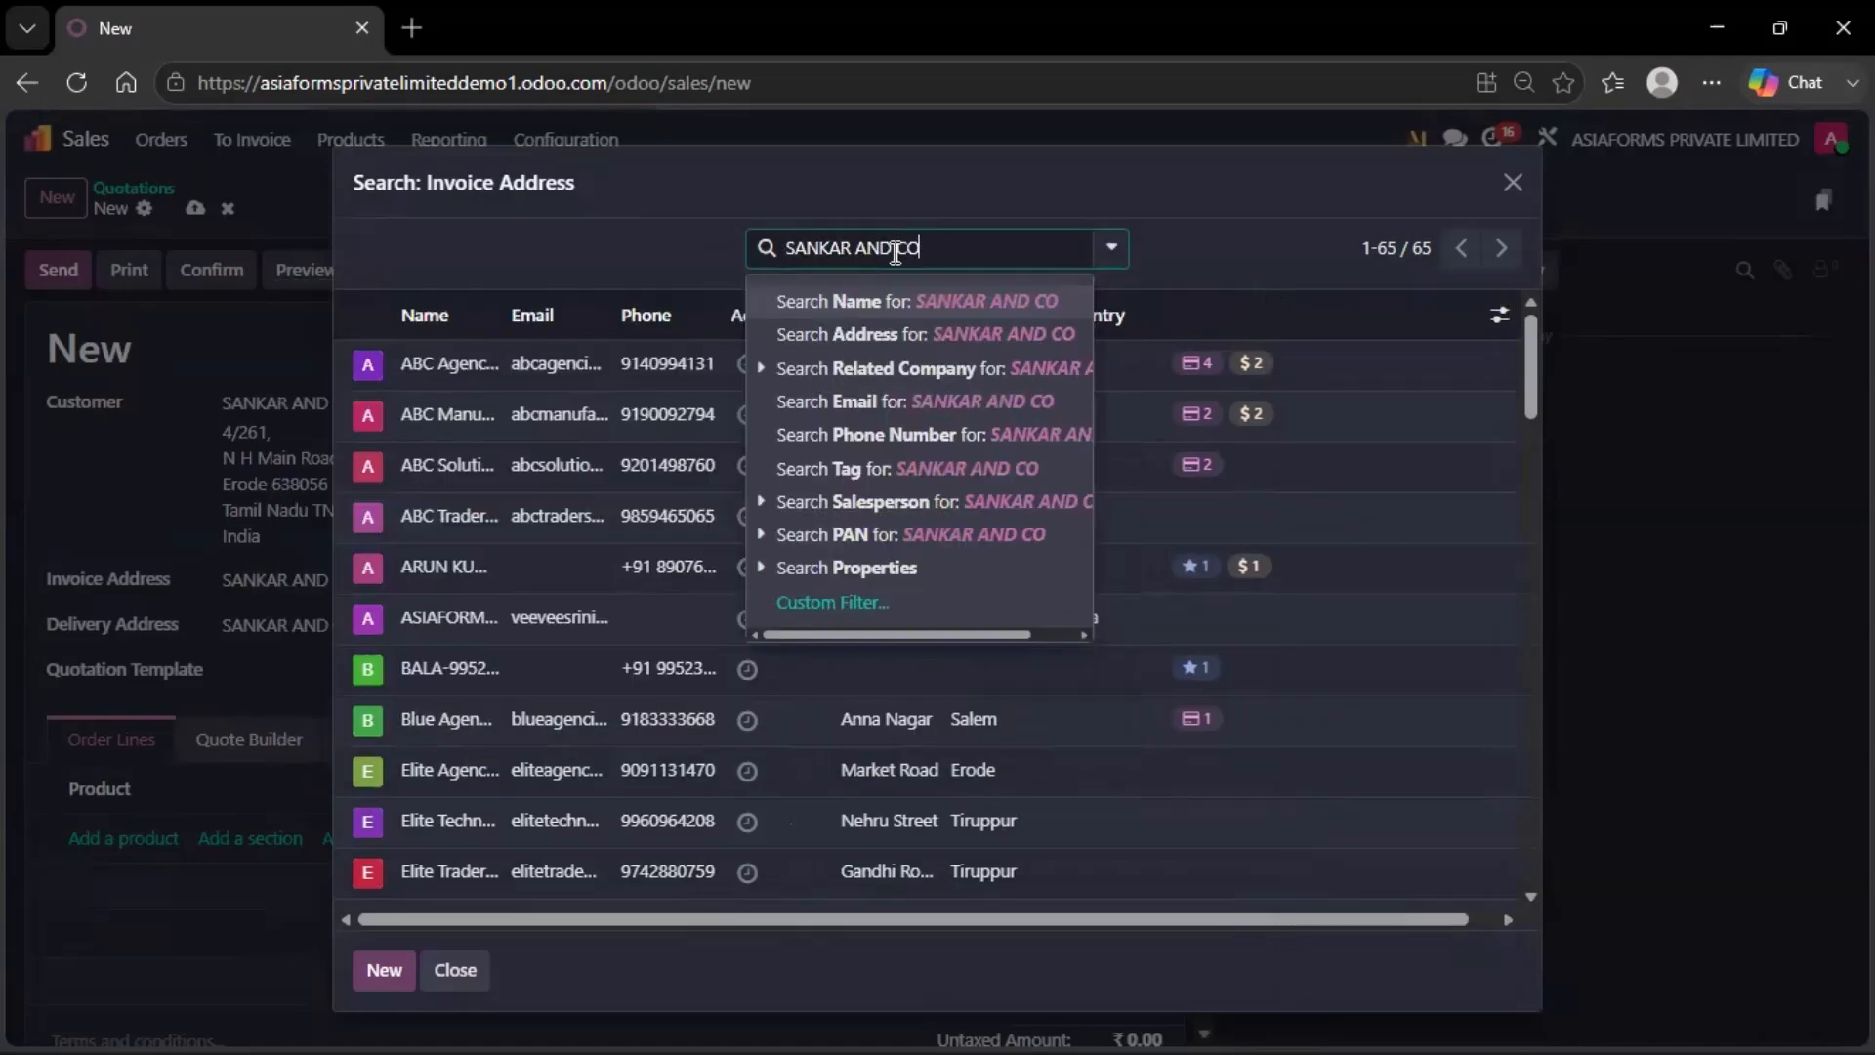
pyautogui.press('Return')
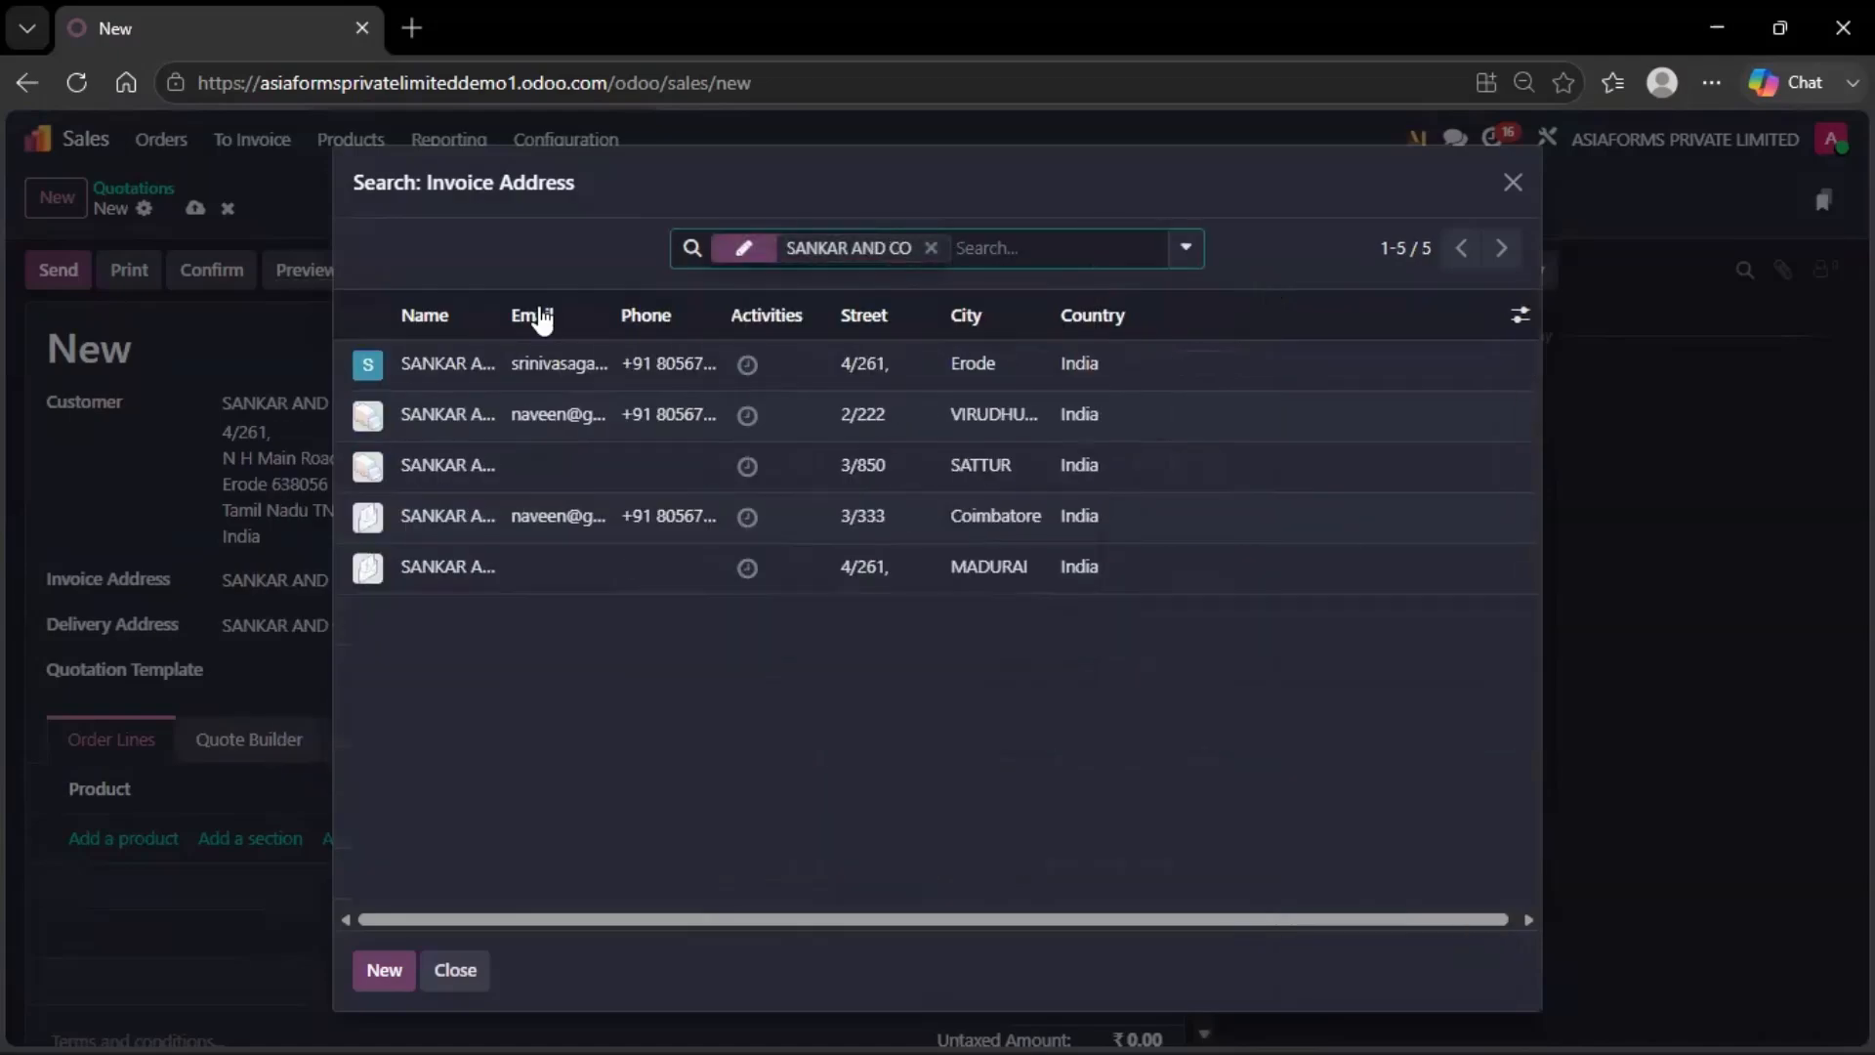
pyautogui.moveTo(504, 312); pyautogui.dragTo(595, 314)
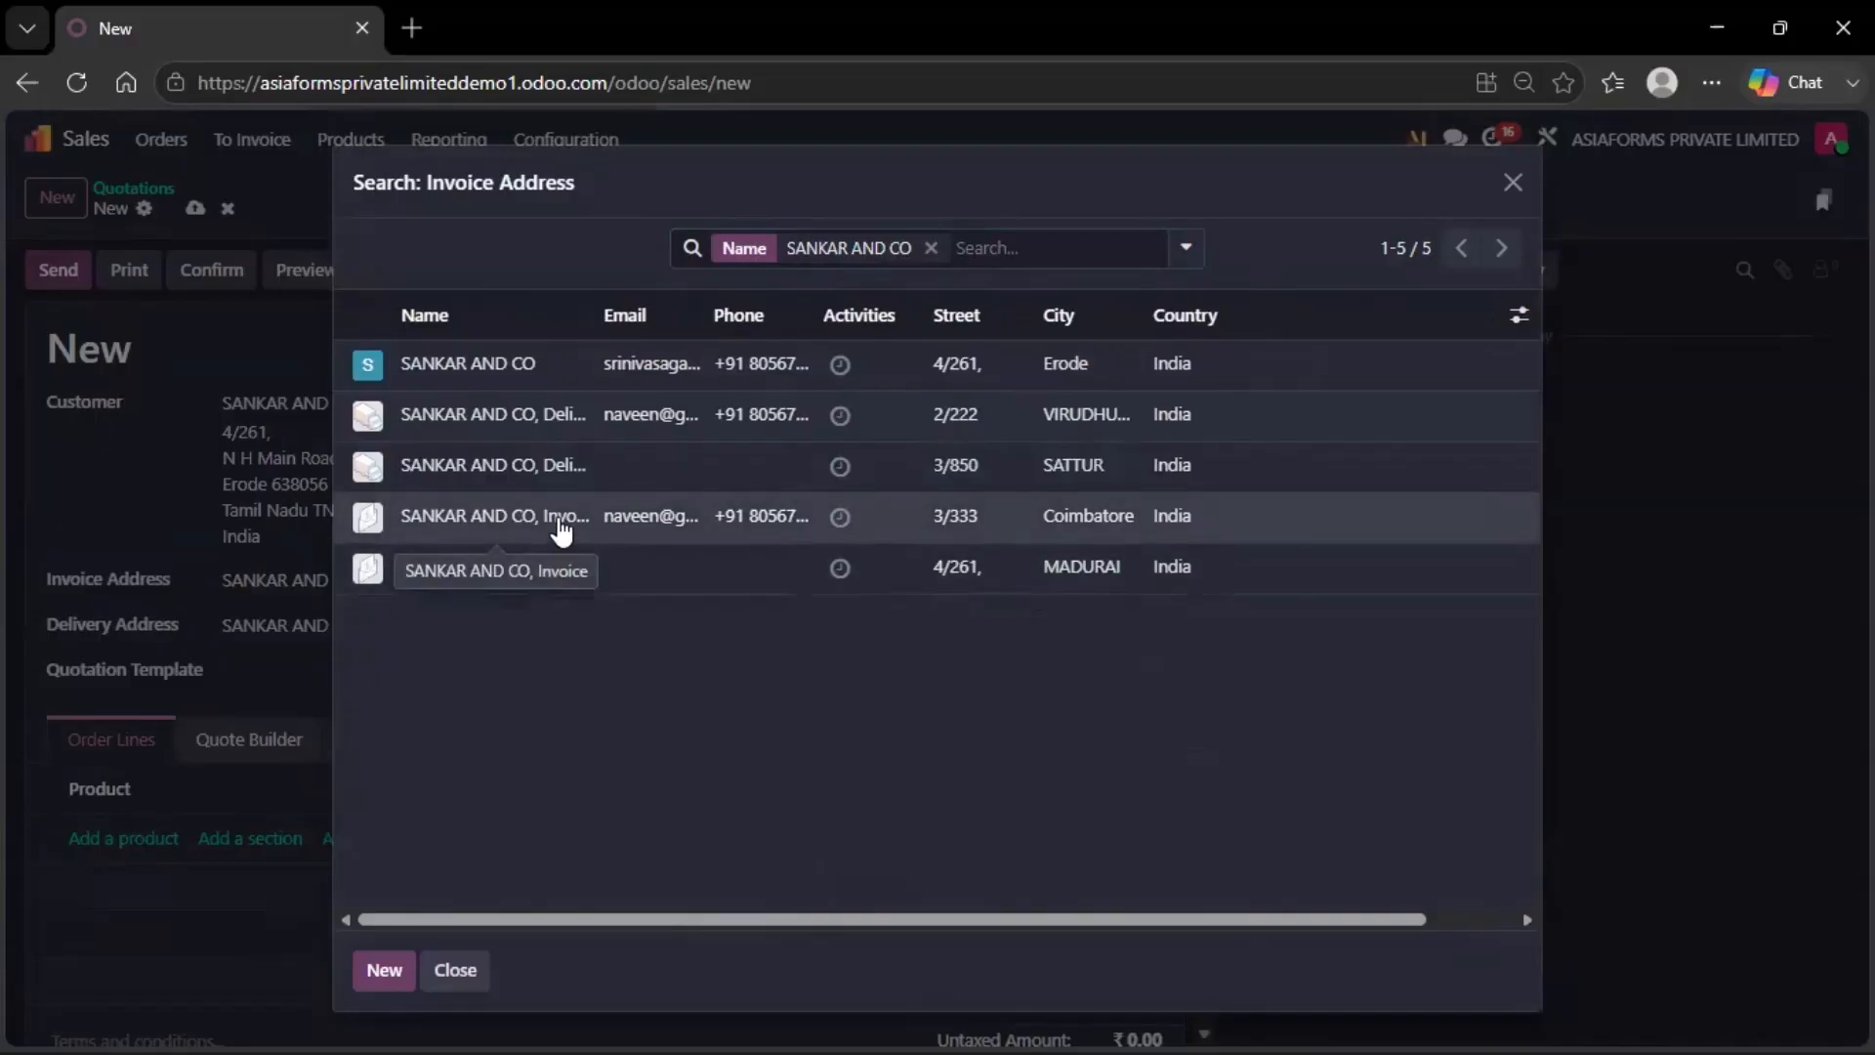
pyautogui.click(562, 527)
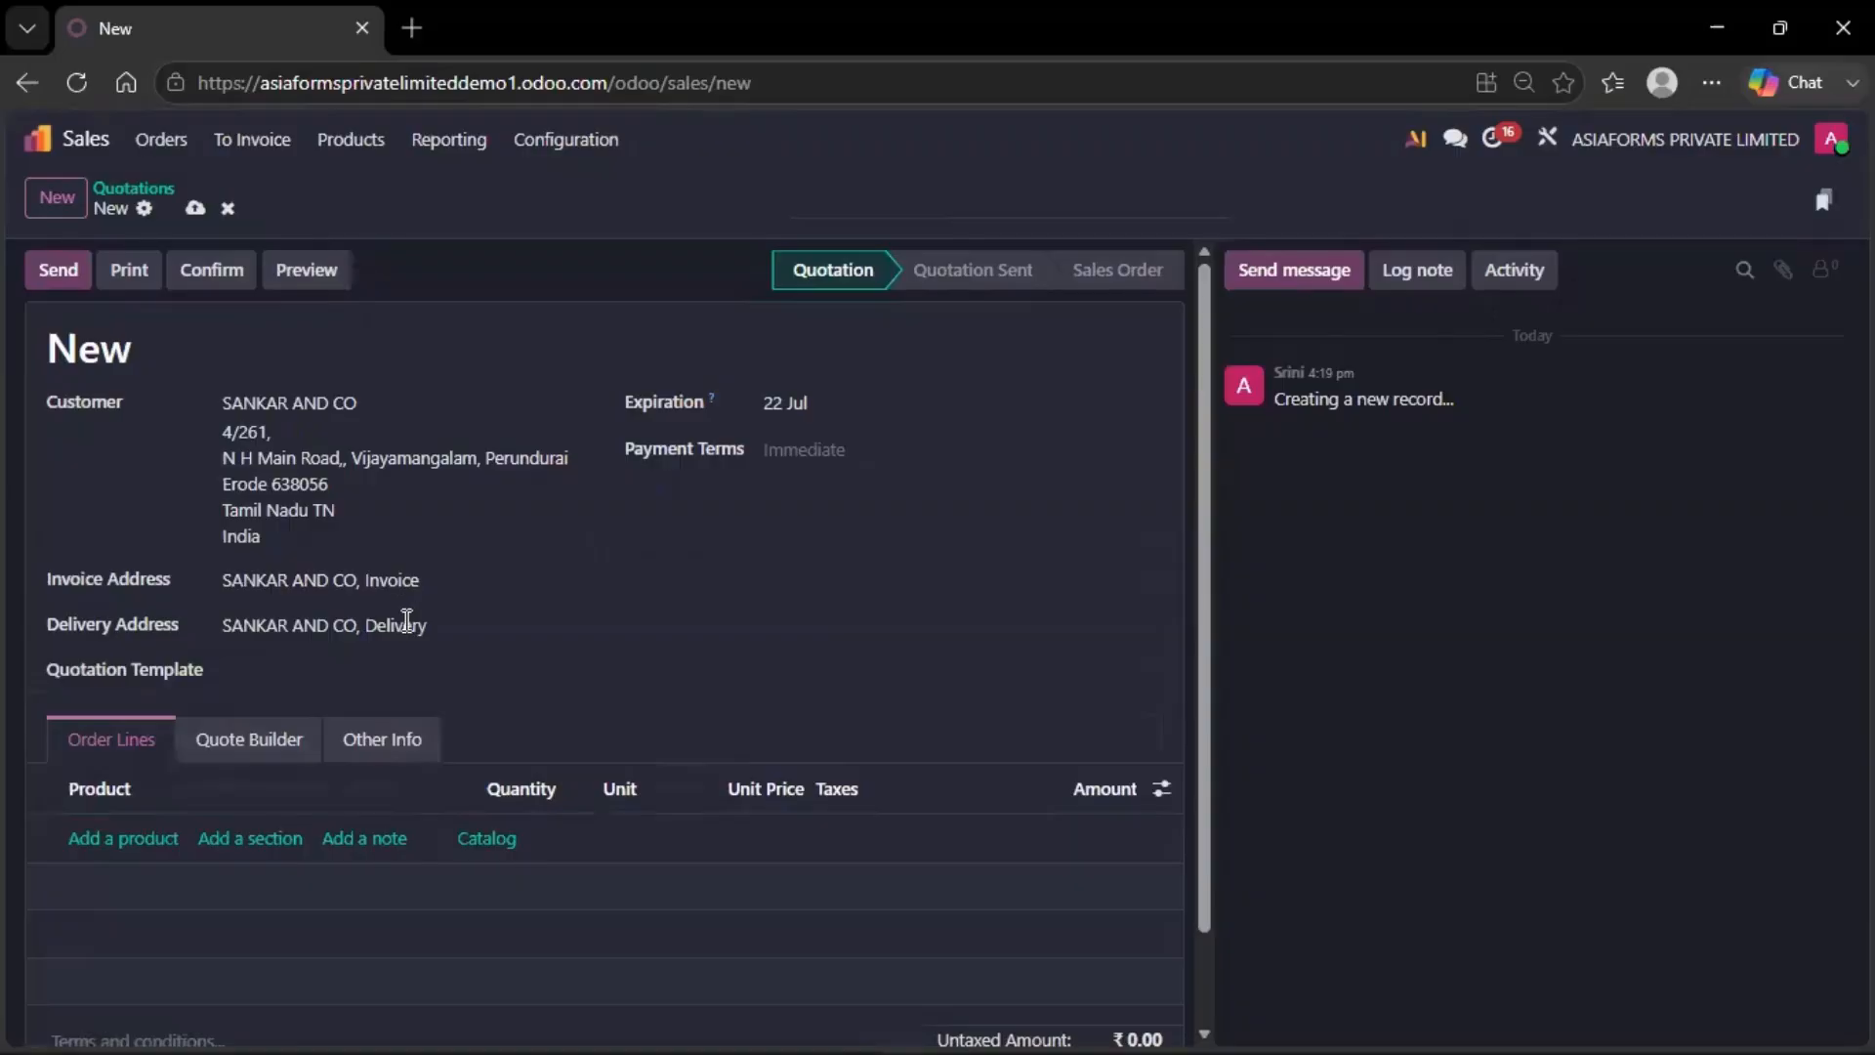
# Choose SANKAR AND CO's SATTUR Delivery contact as the quotation's delivery address
pyautogui.click(407, 621)
pyautogui.press('Escape')
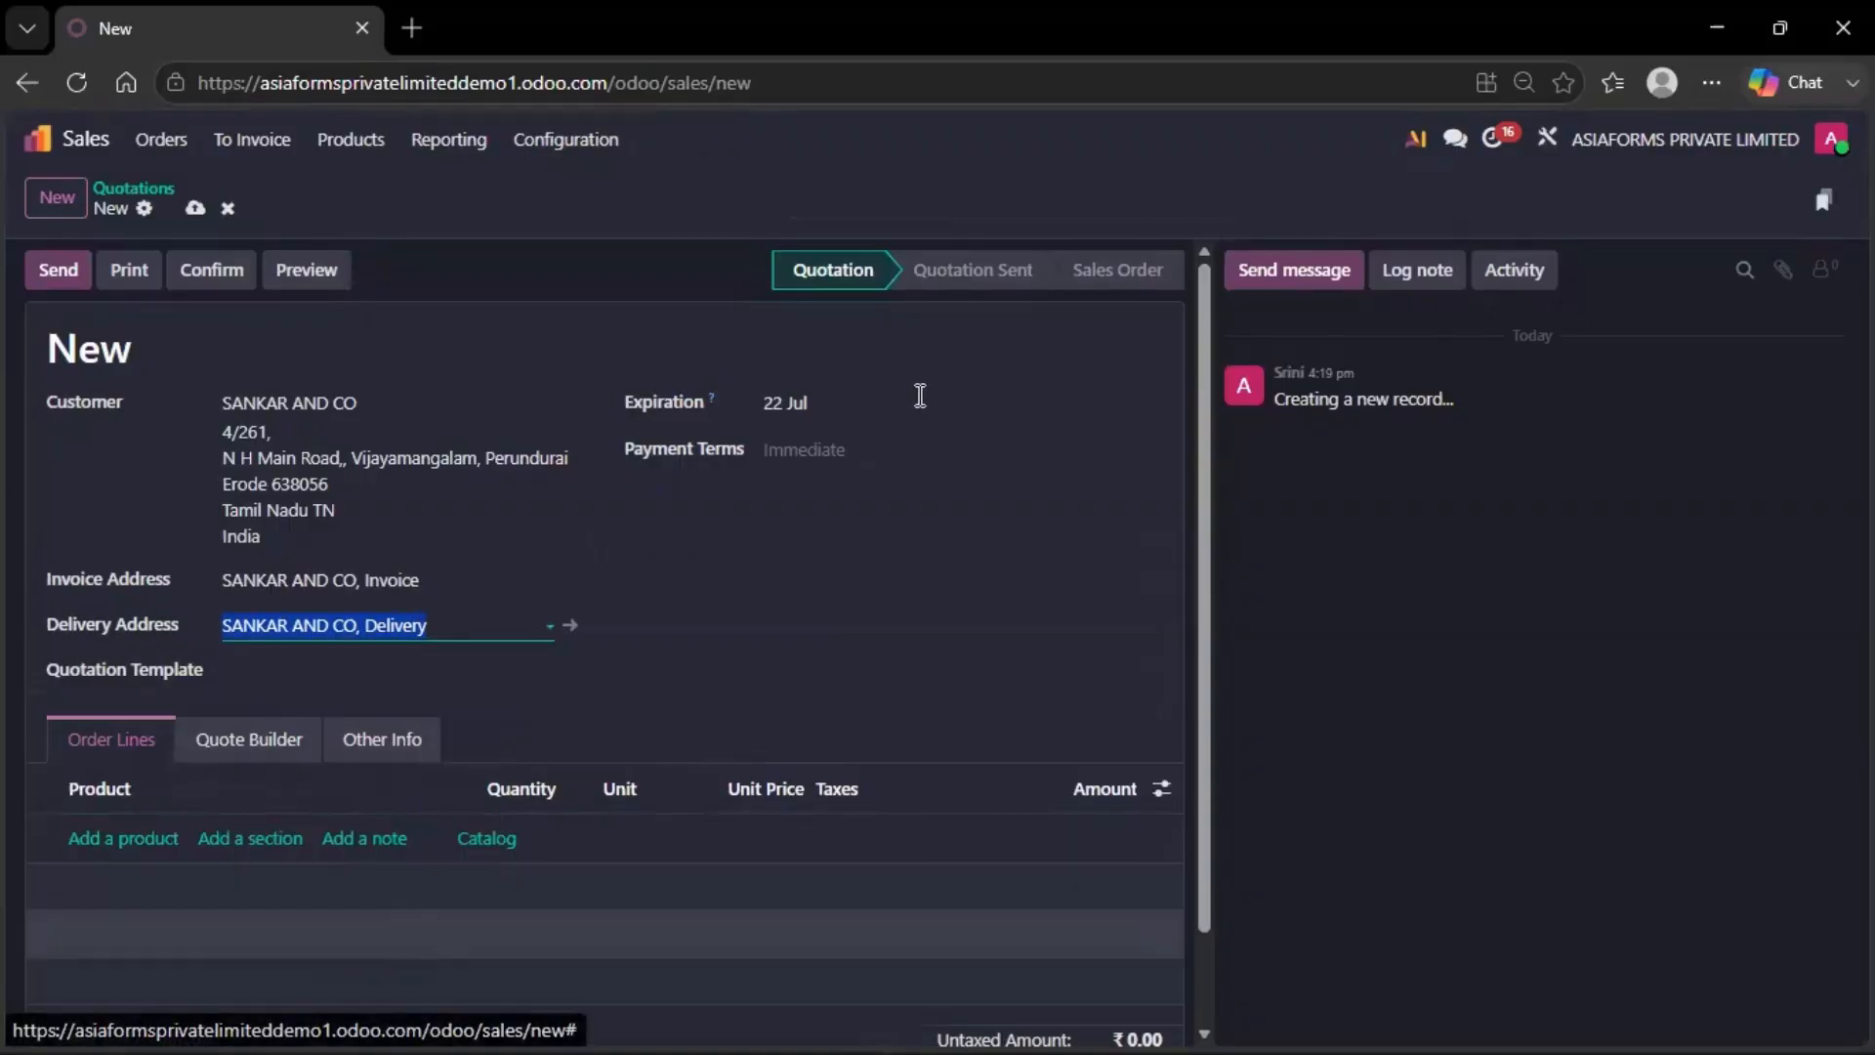
pyautogui.write('SANKAR AND CO')
pyautogui.press('Return')
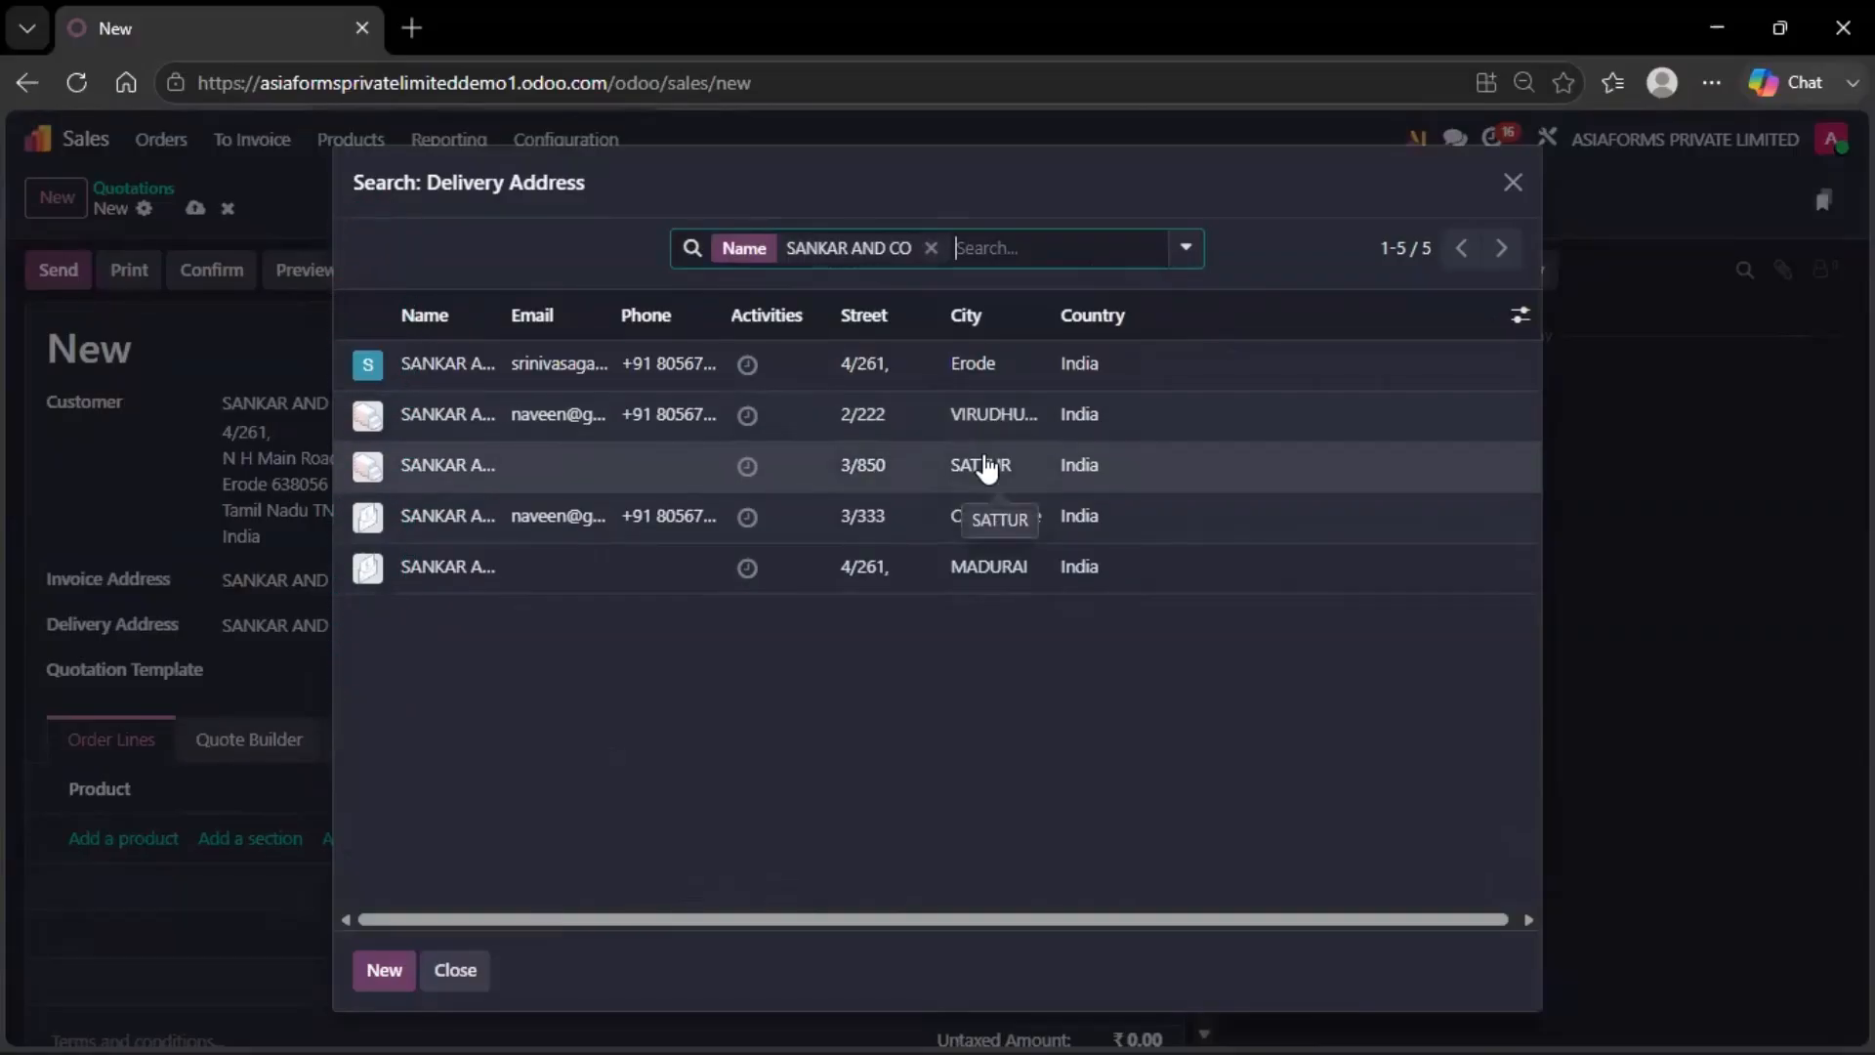
pyautogui.click(986, 467)
pyautogui.scroll(-1, 770, 548)
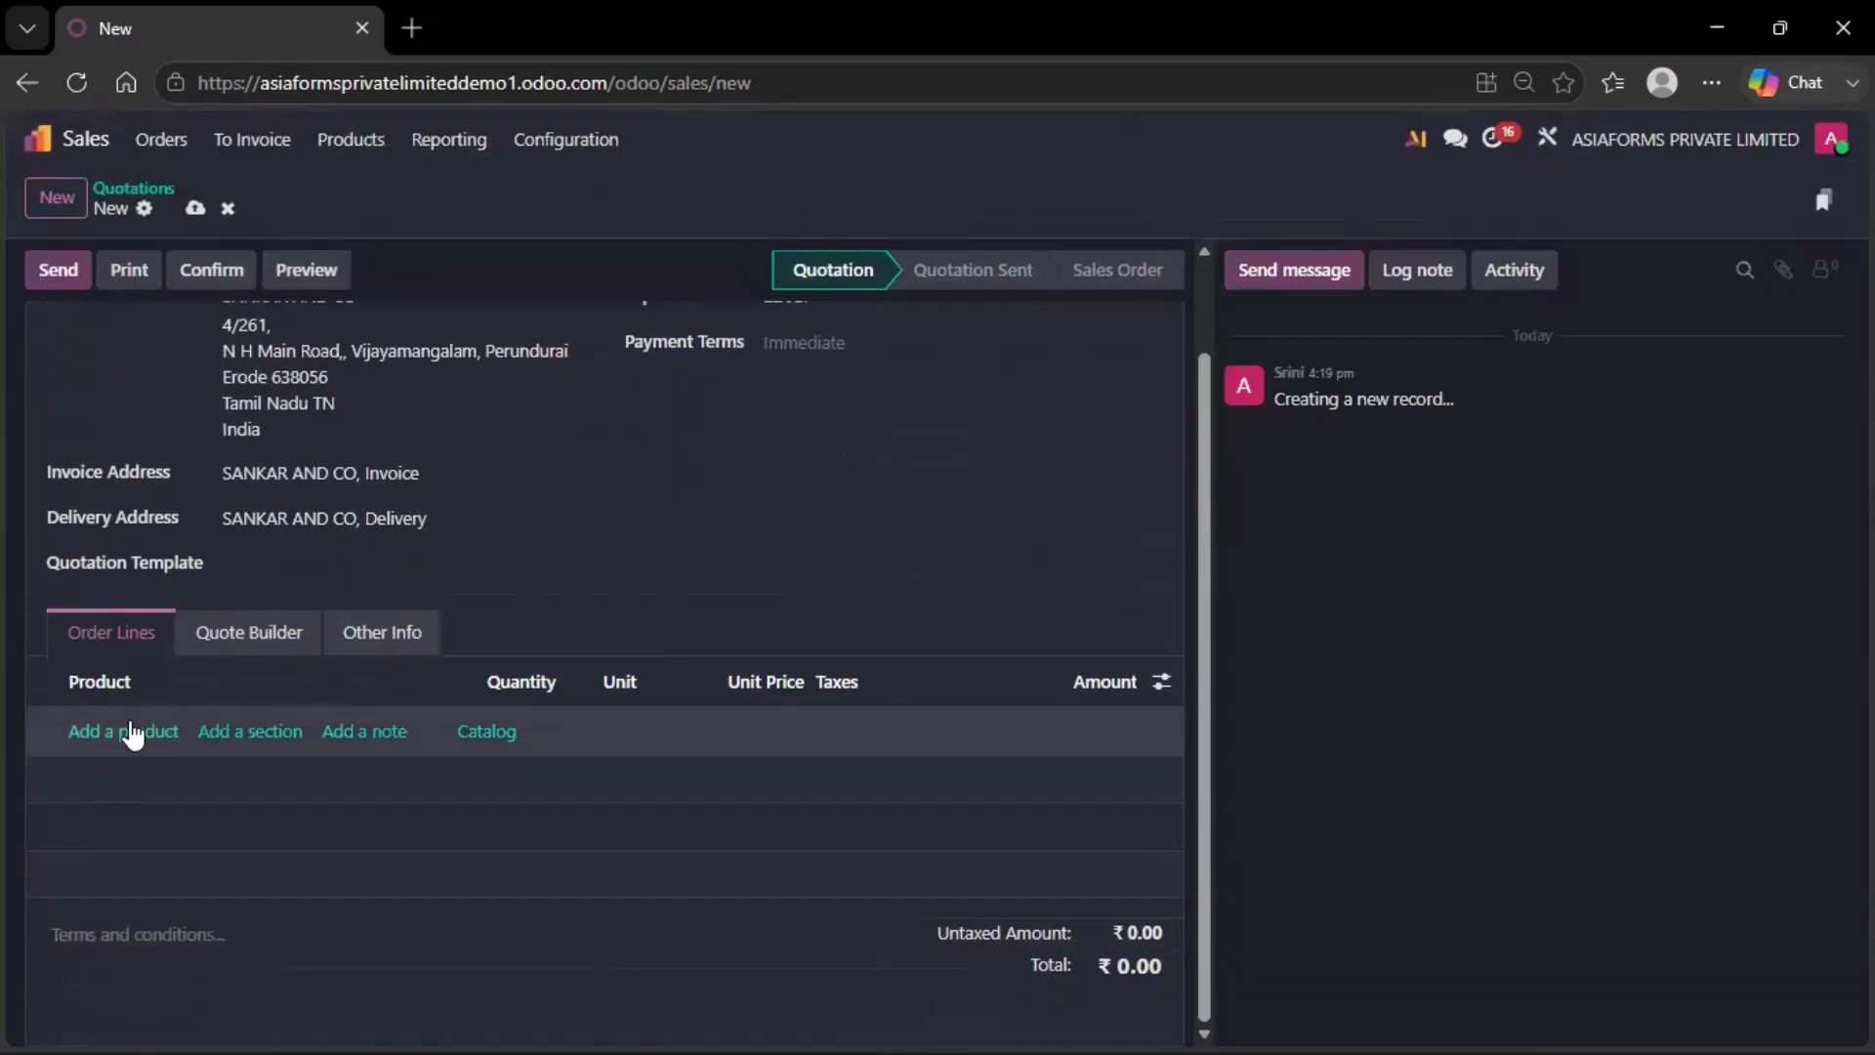
# Add two quotation lines: 9 INCH 80 GSM SPB and A4 Barcode Sticker 65 Stickers/Sheet
pyautogui.click(132, 732)
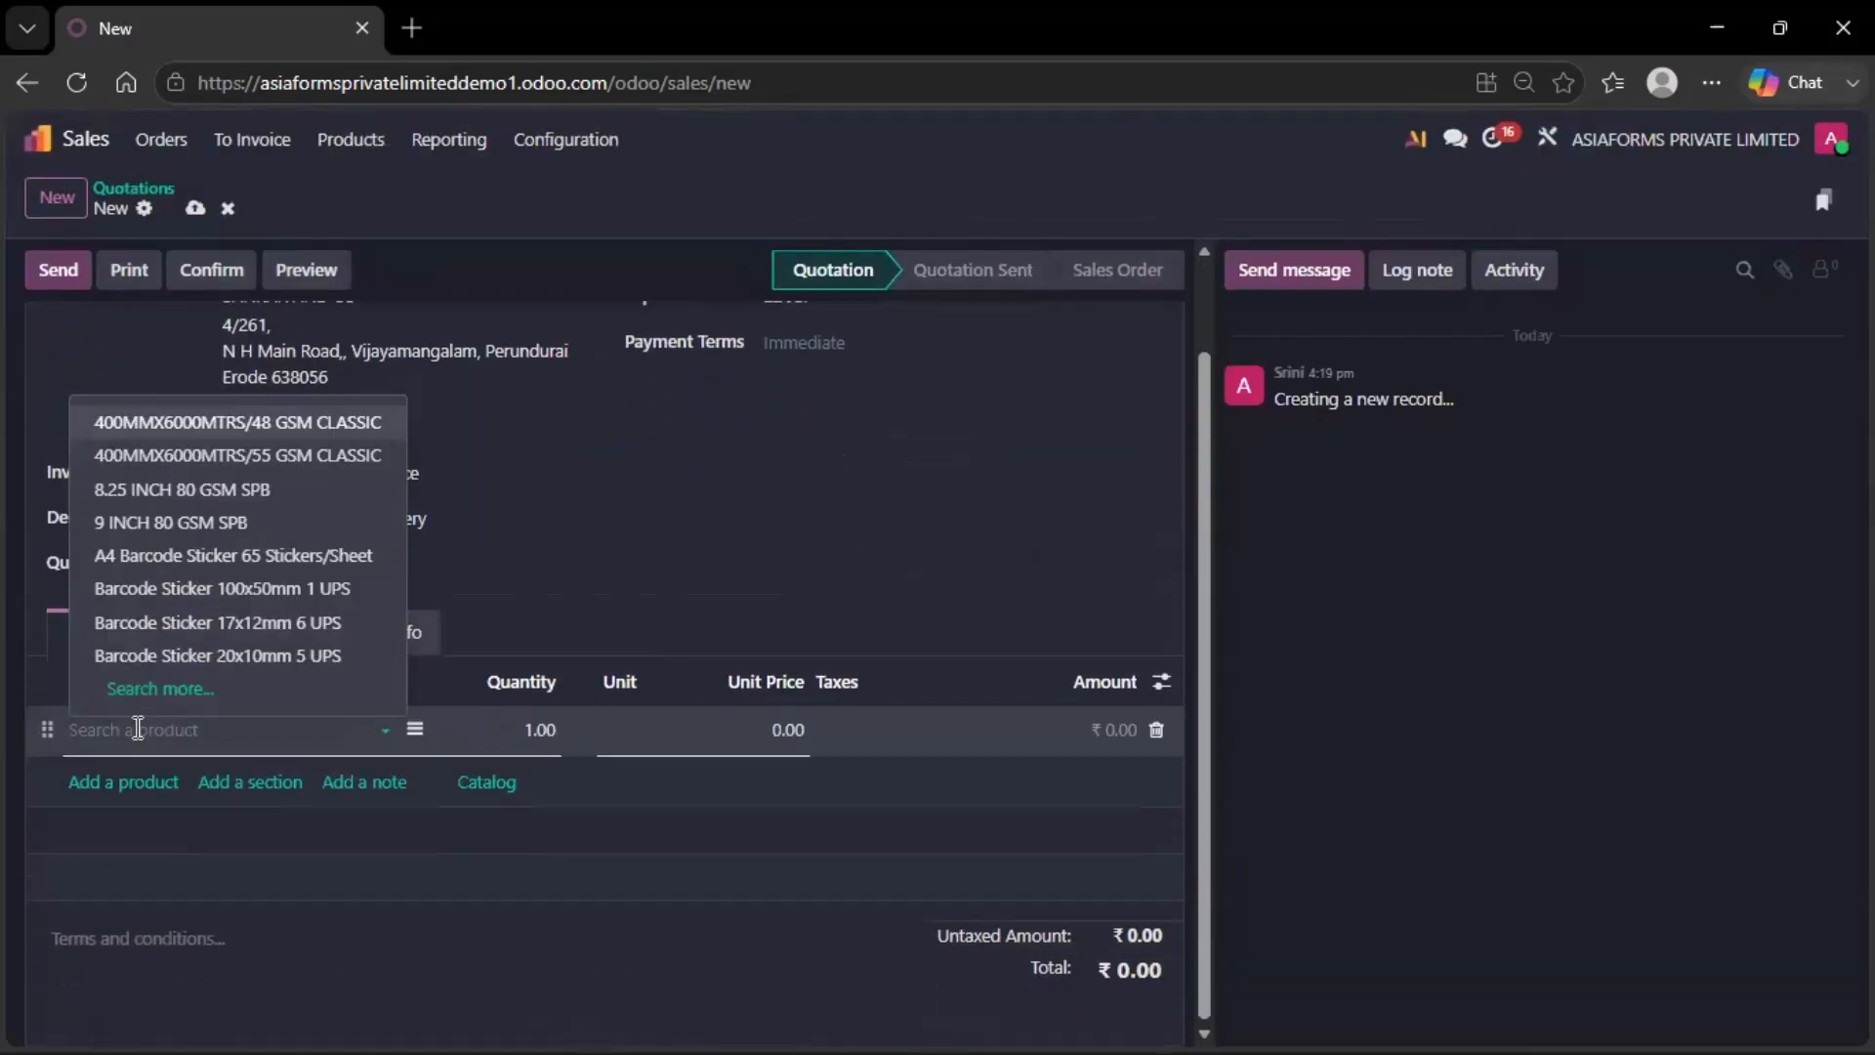
pyautogui.click(171, 522)
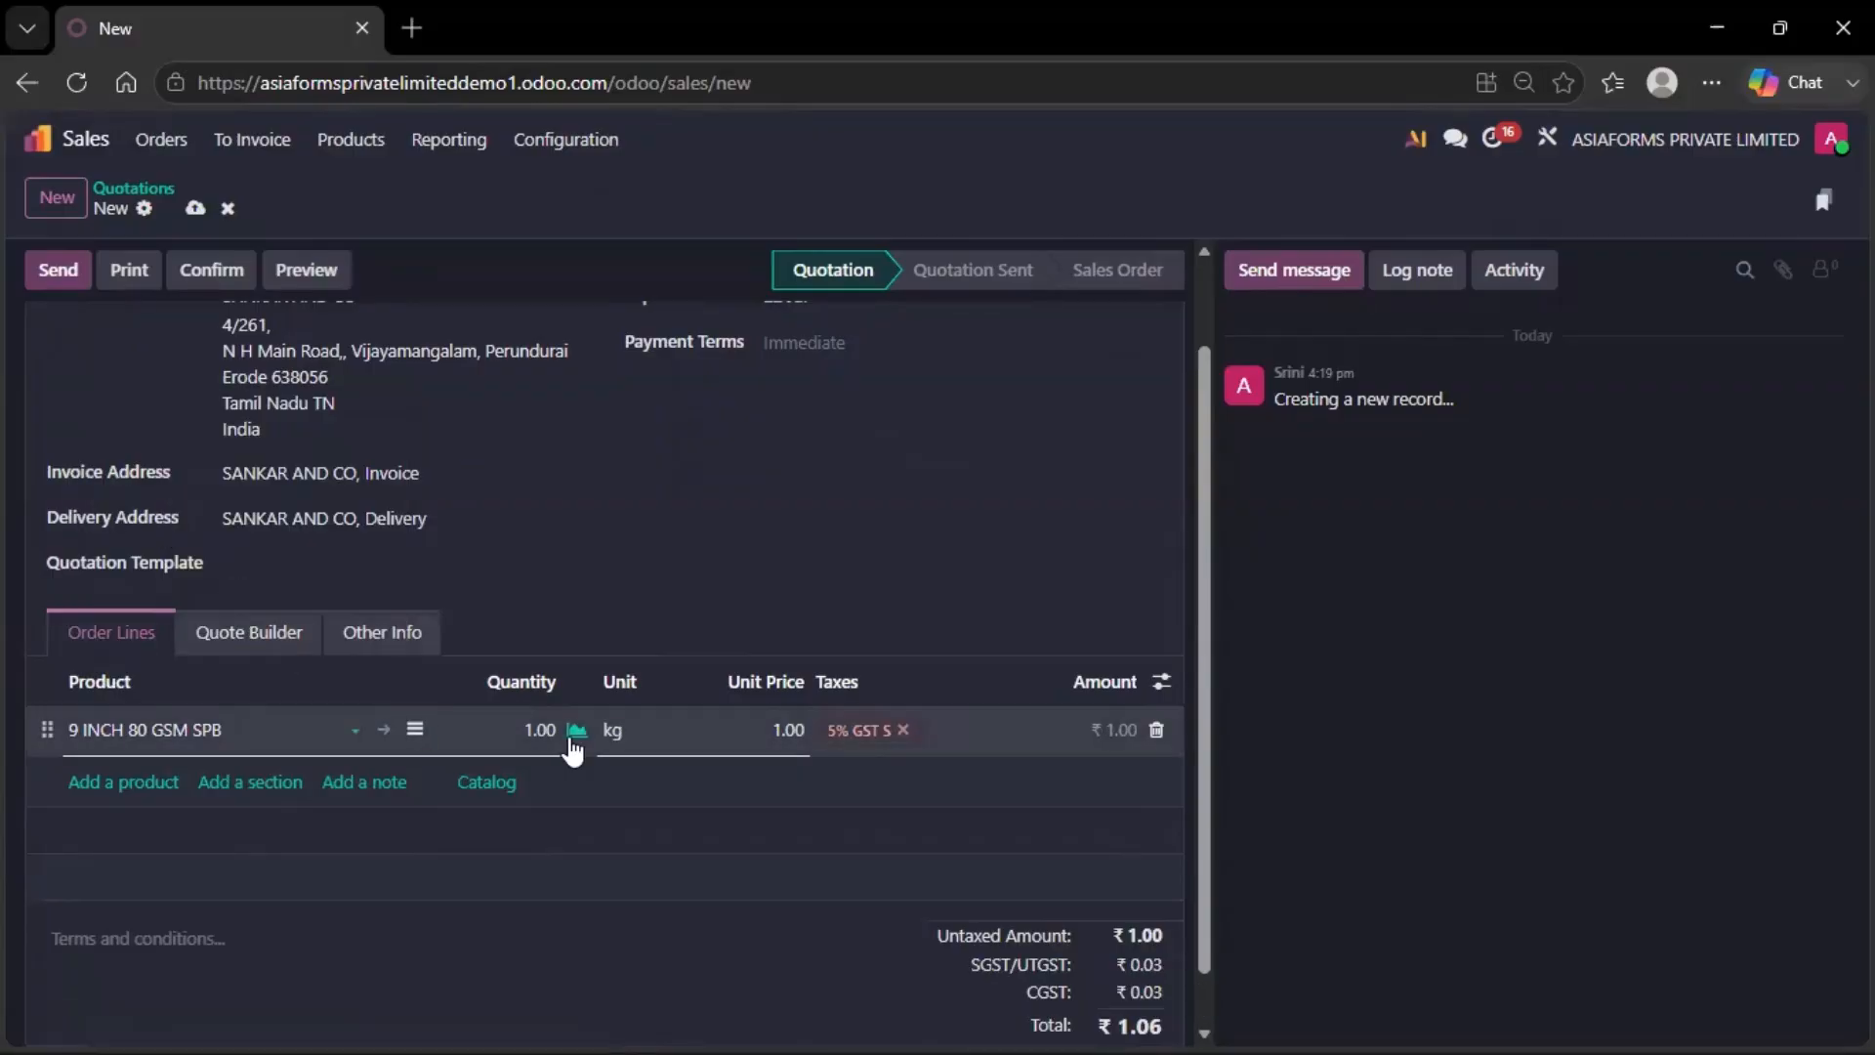
pyautogui.click(134, 781)
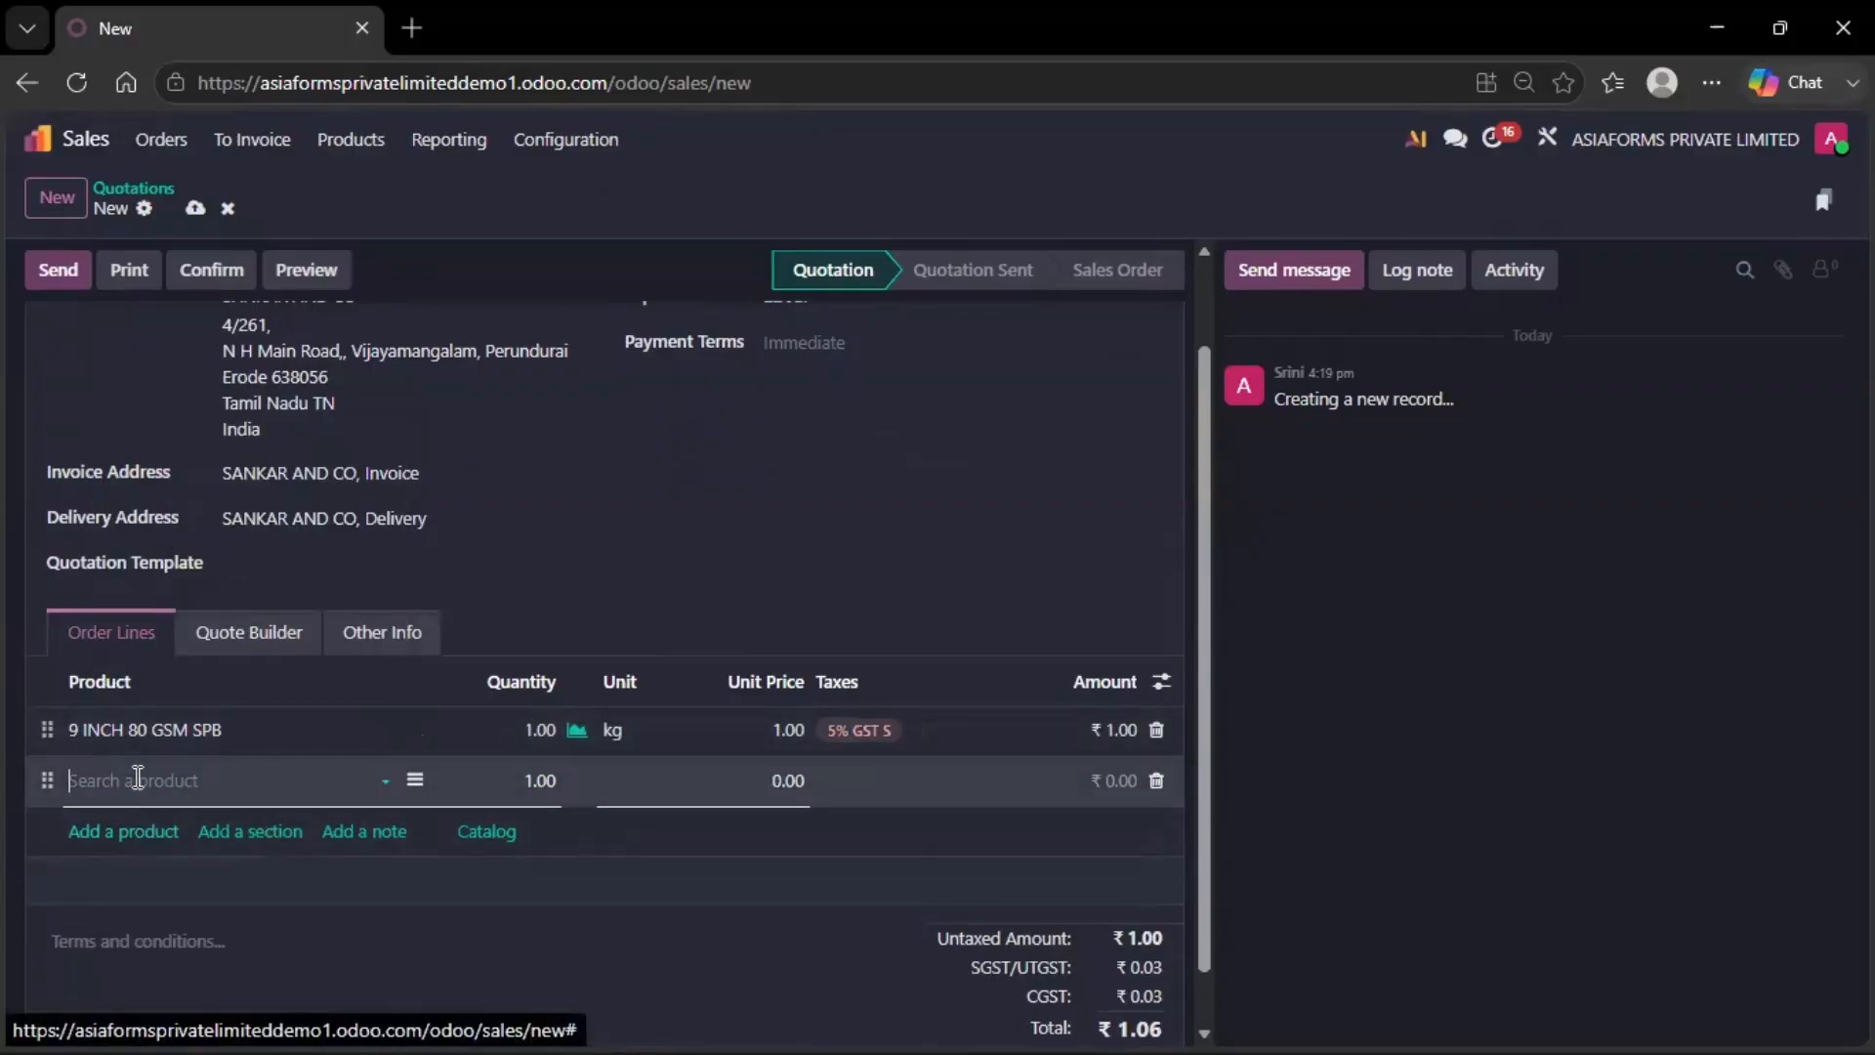
pyautogui.click(119, 610)
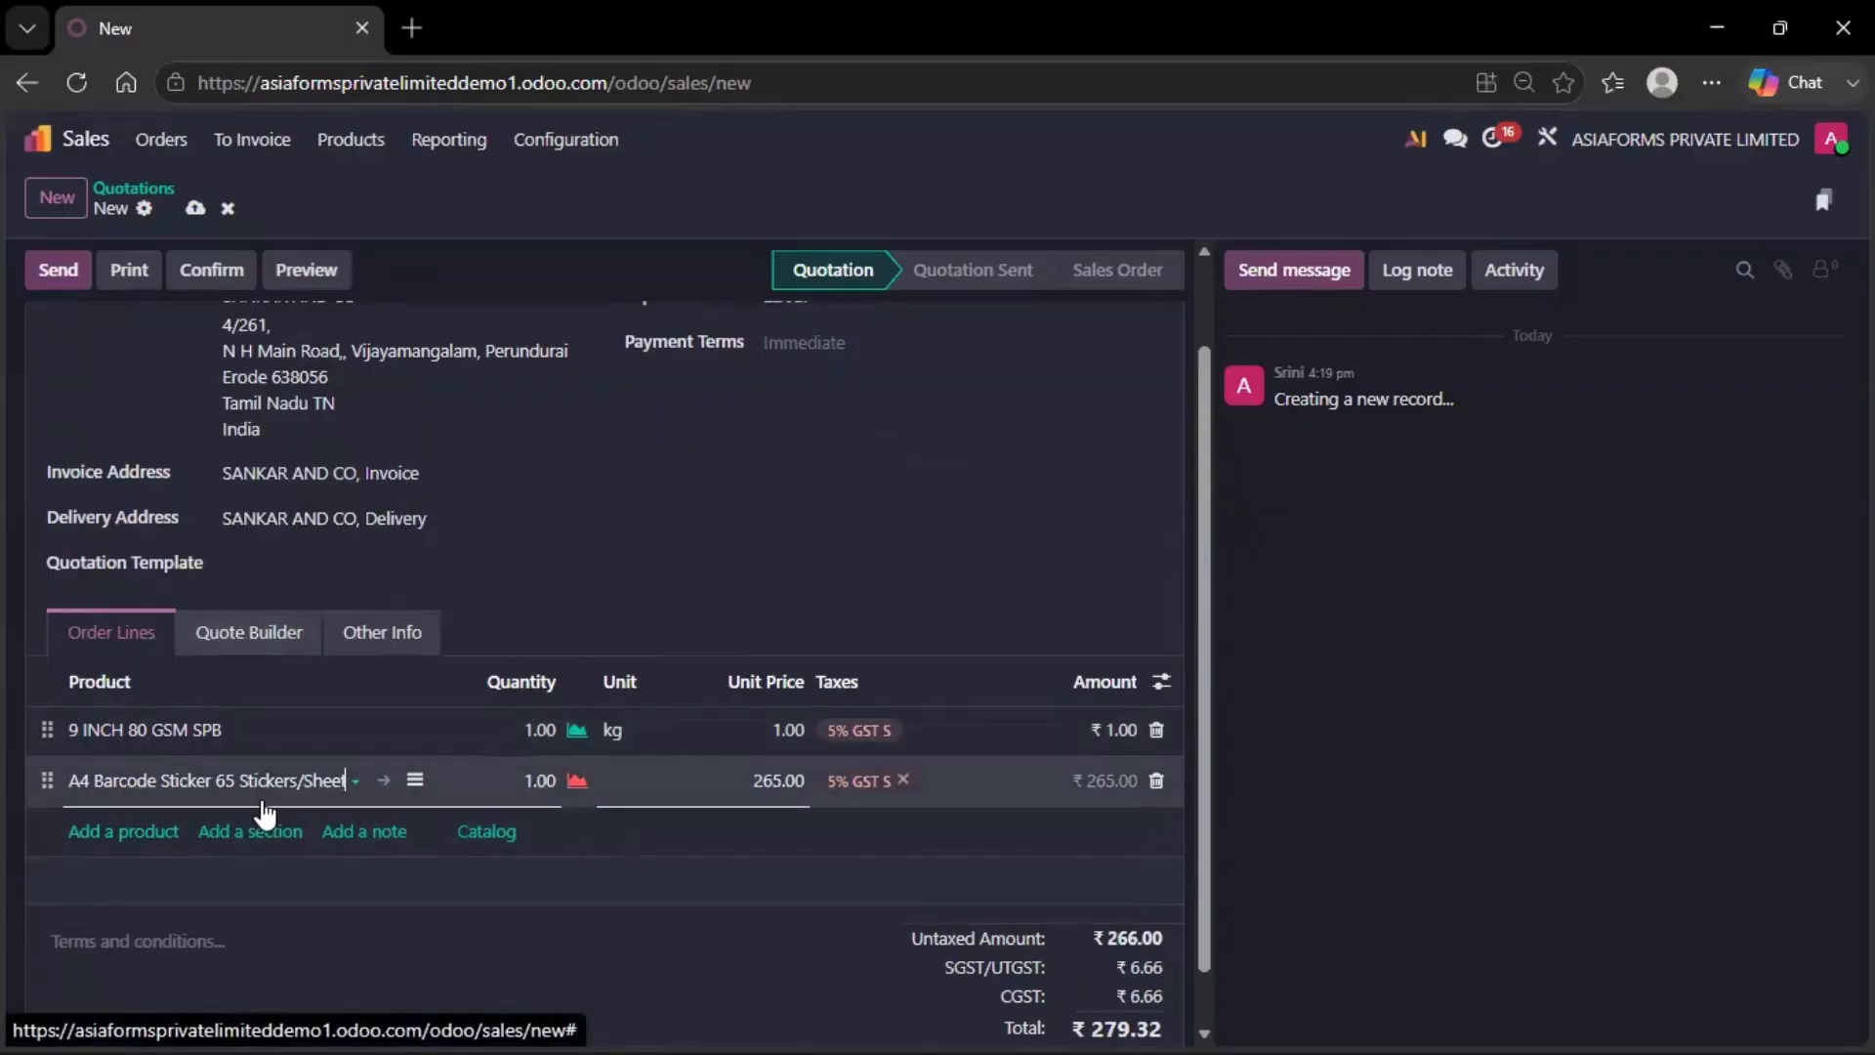
# Set quantities to 100 kg and 10 sheets, with a 100 unit price on the SPB line
pyautogui.click(531, 730)
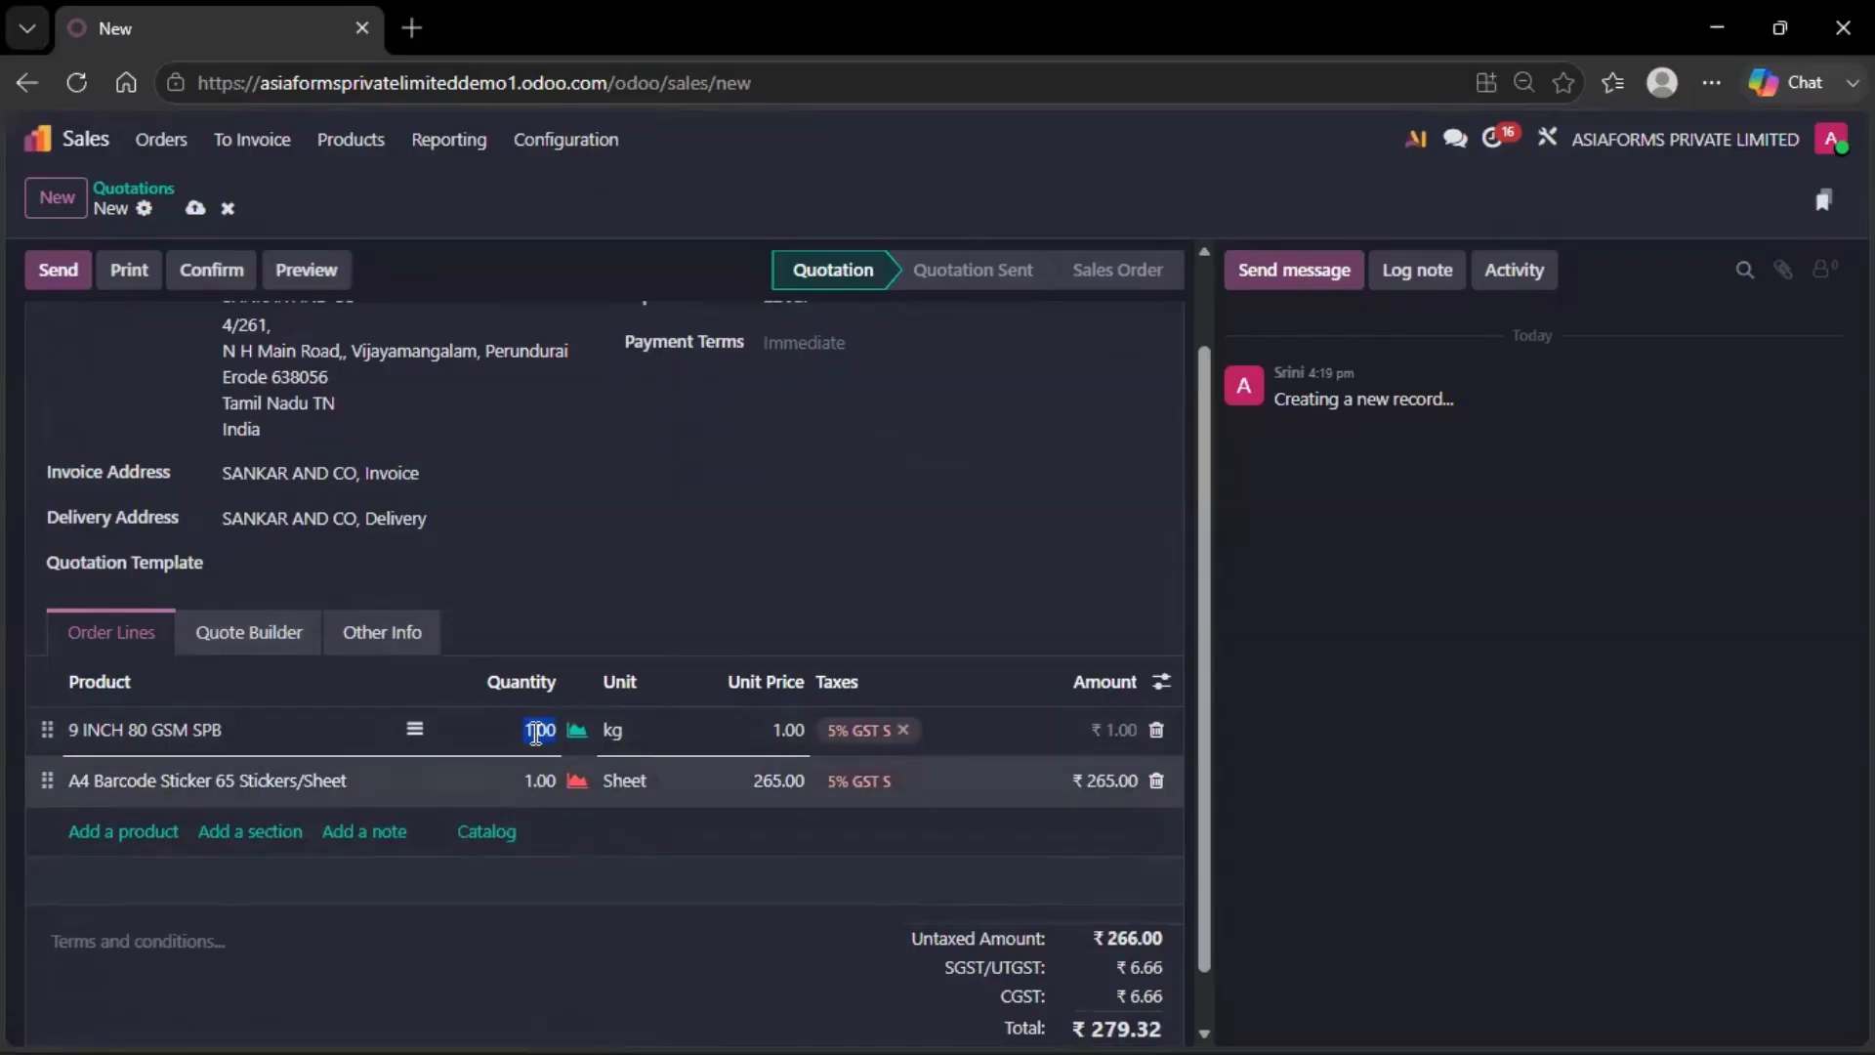
pyautogui.write('1')
pyautogui.click(528, 781)
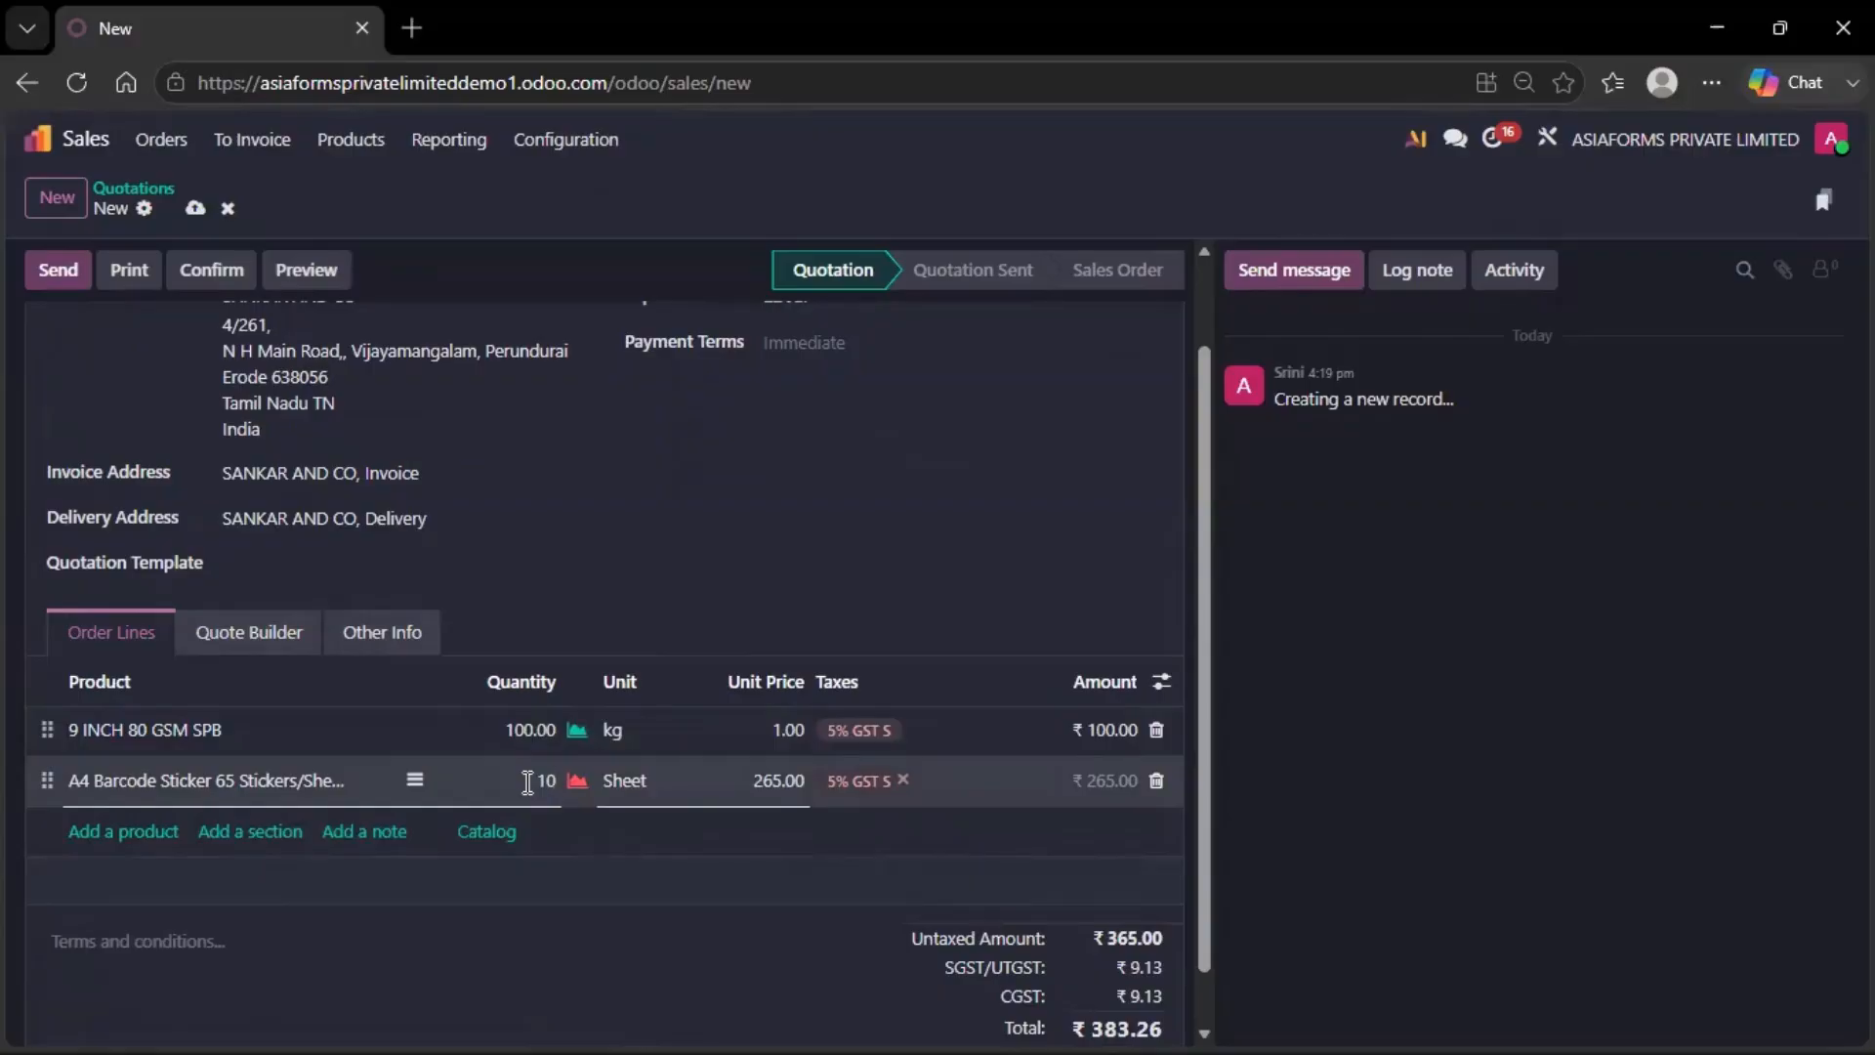
pyautogui.write('10')
pyautogui.click(771, 727)
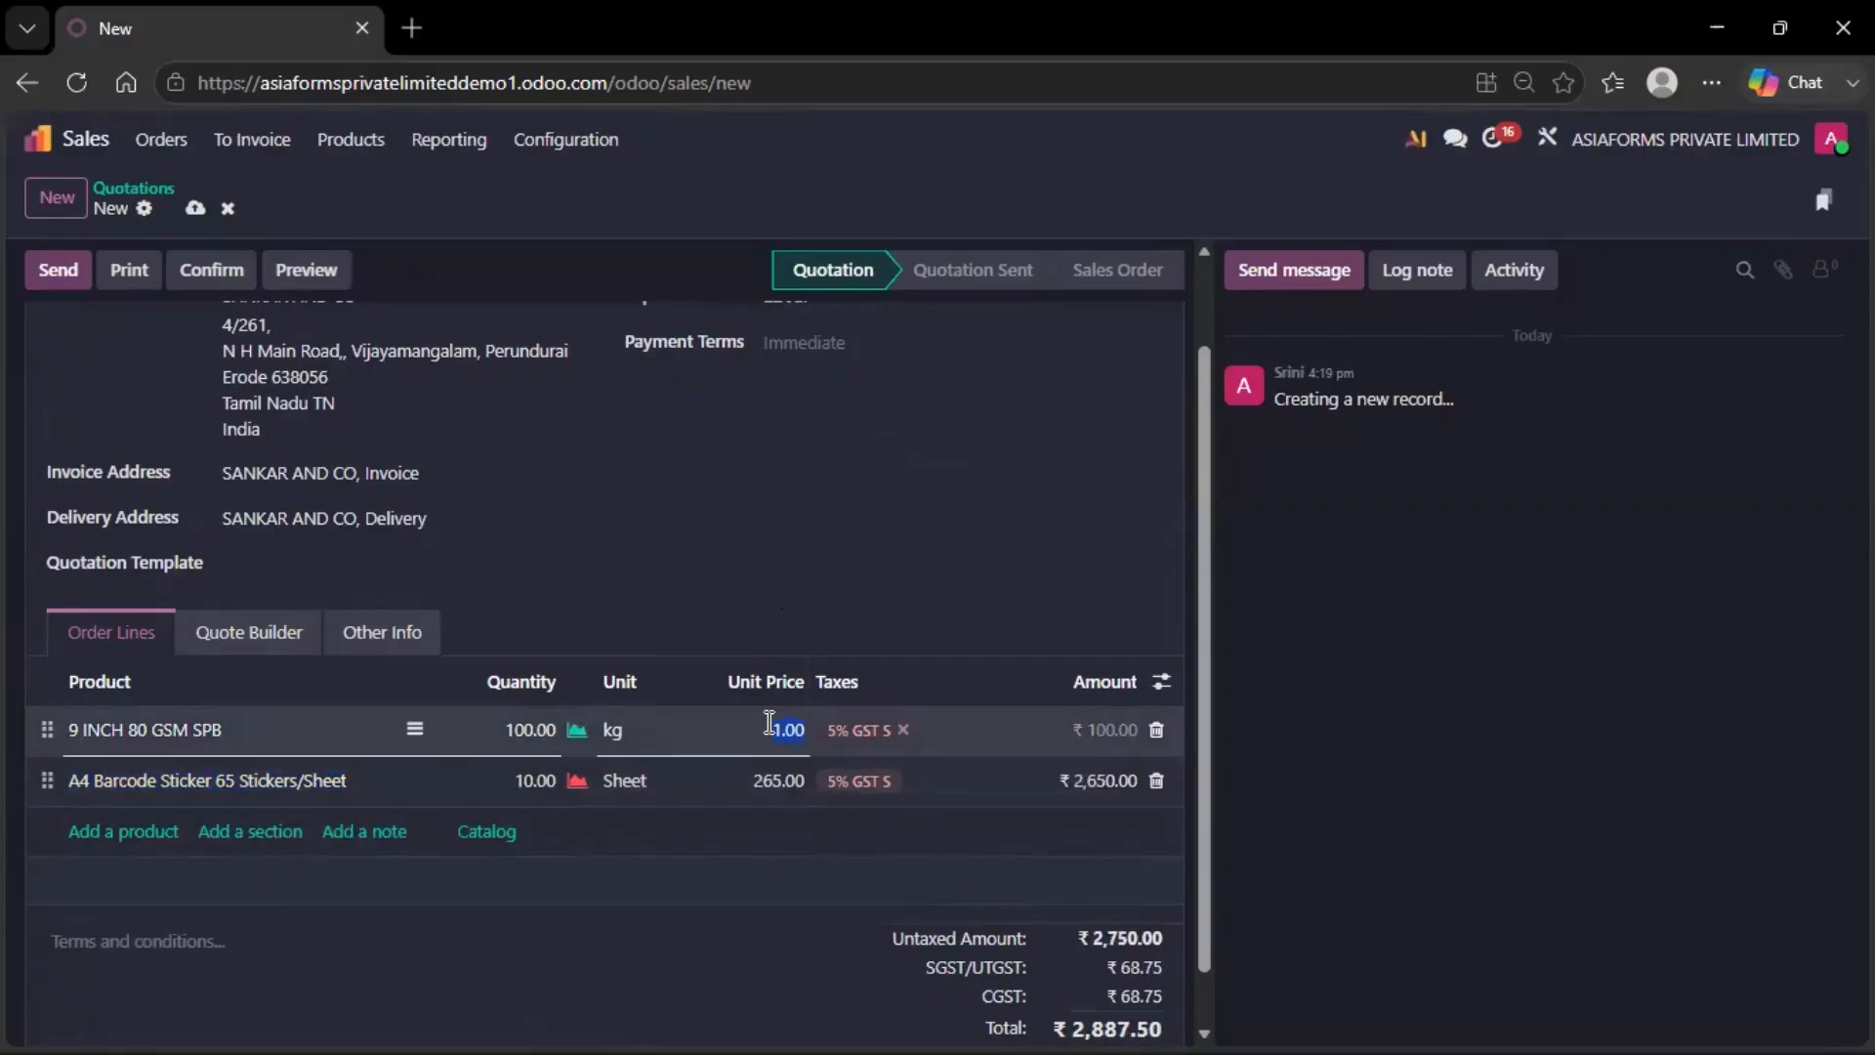
pyautogui.write('100')
pyautogui.click(937, 649)
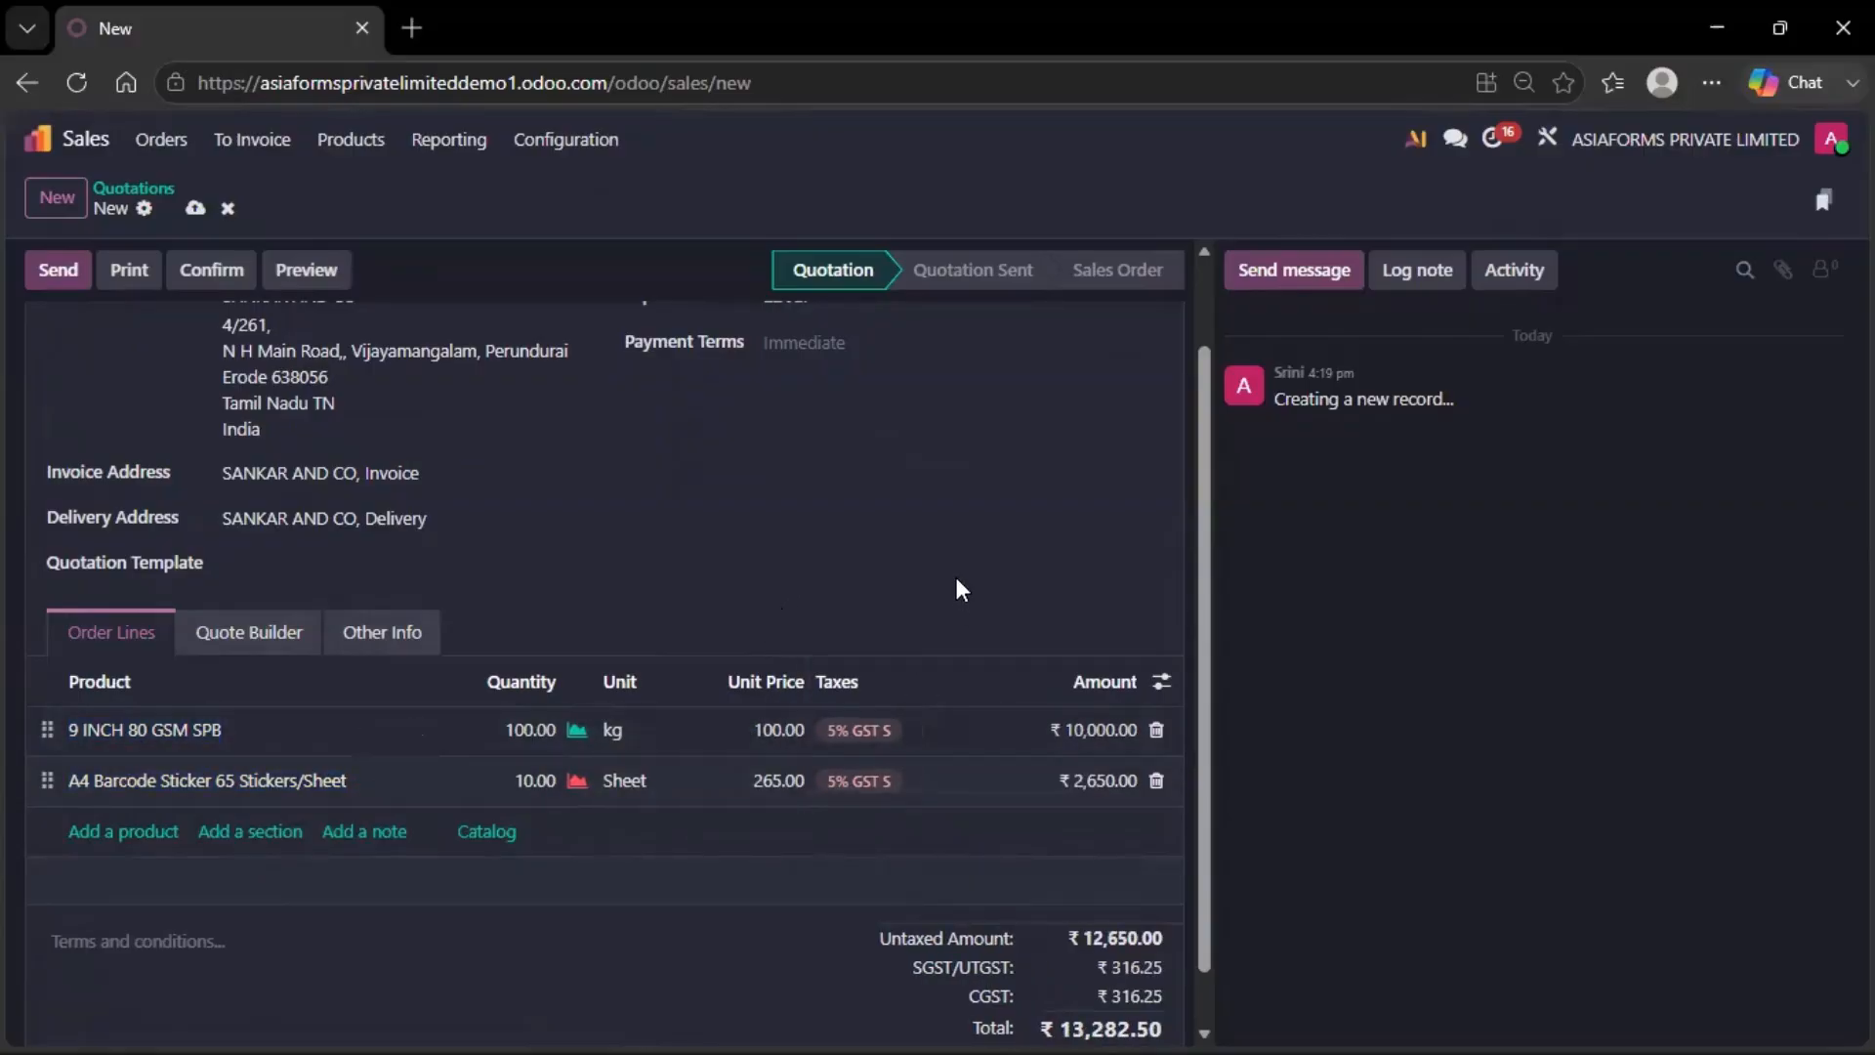
pyautogui.scroll(-1, 954, 585)
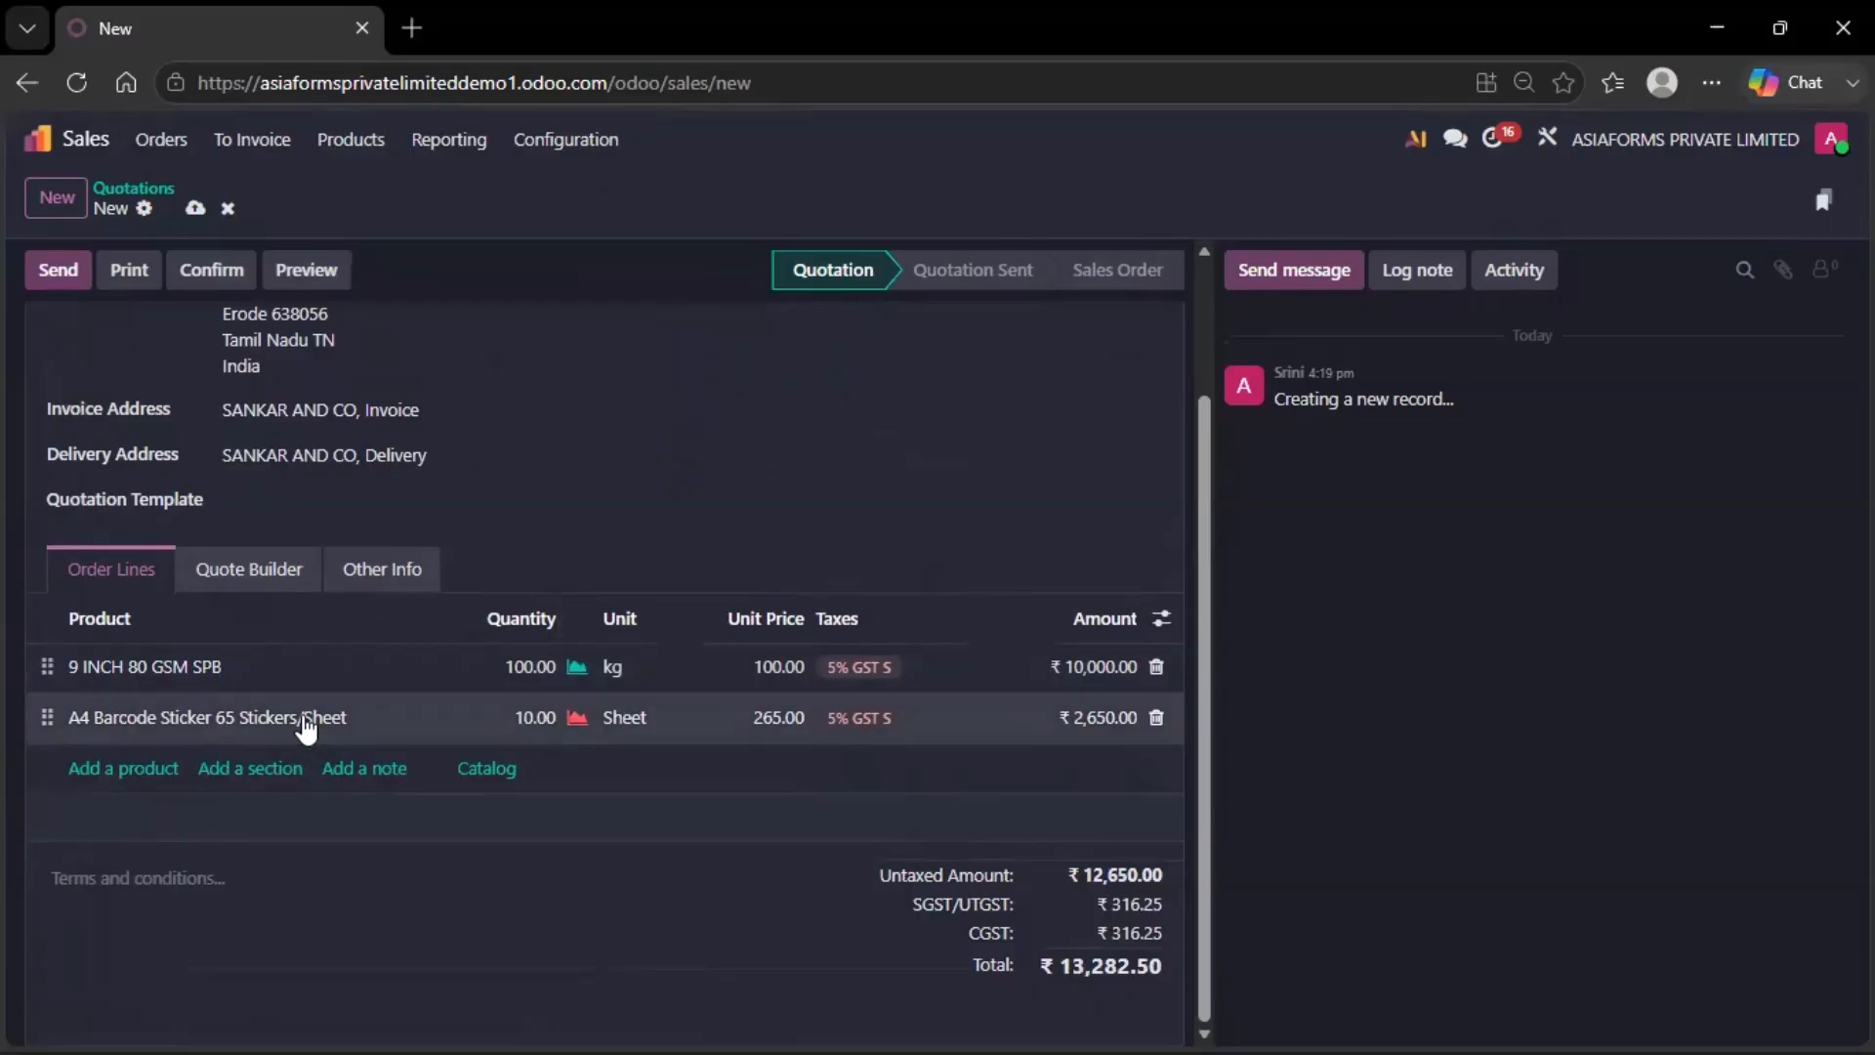
# Record 100 sheets of A4 Barcode Sticker on hand in WH/Stock from the order line's product
pyautogui.click(304, 720)
pyautogui.click(381, 720)
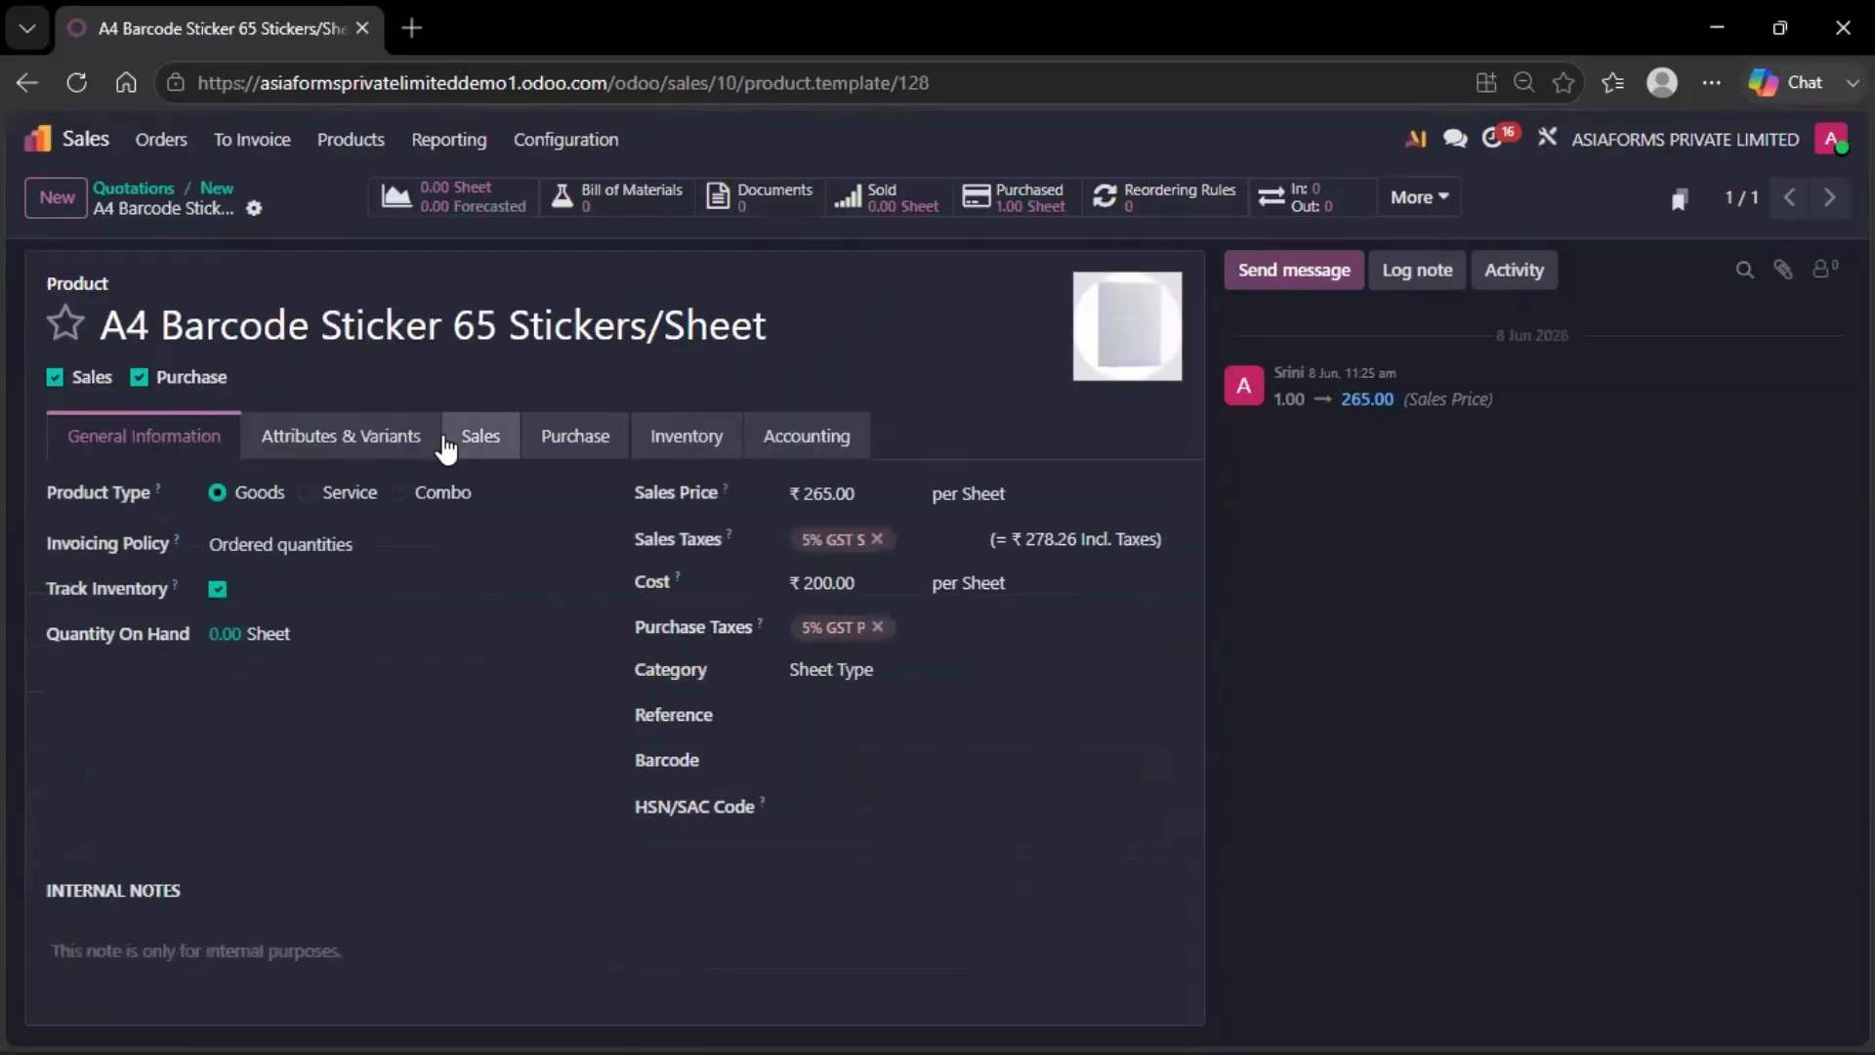
pyautogui.click(225, 637)
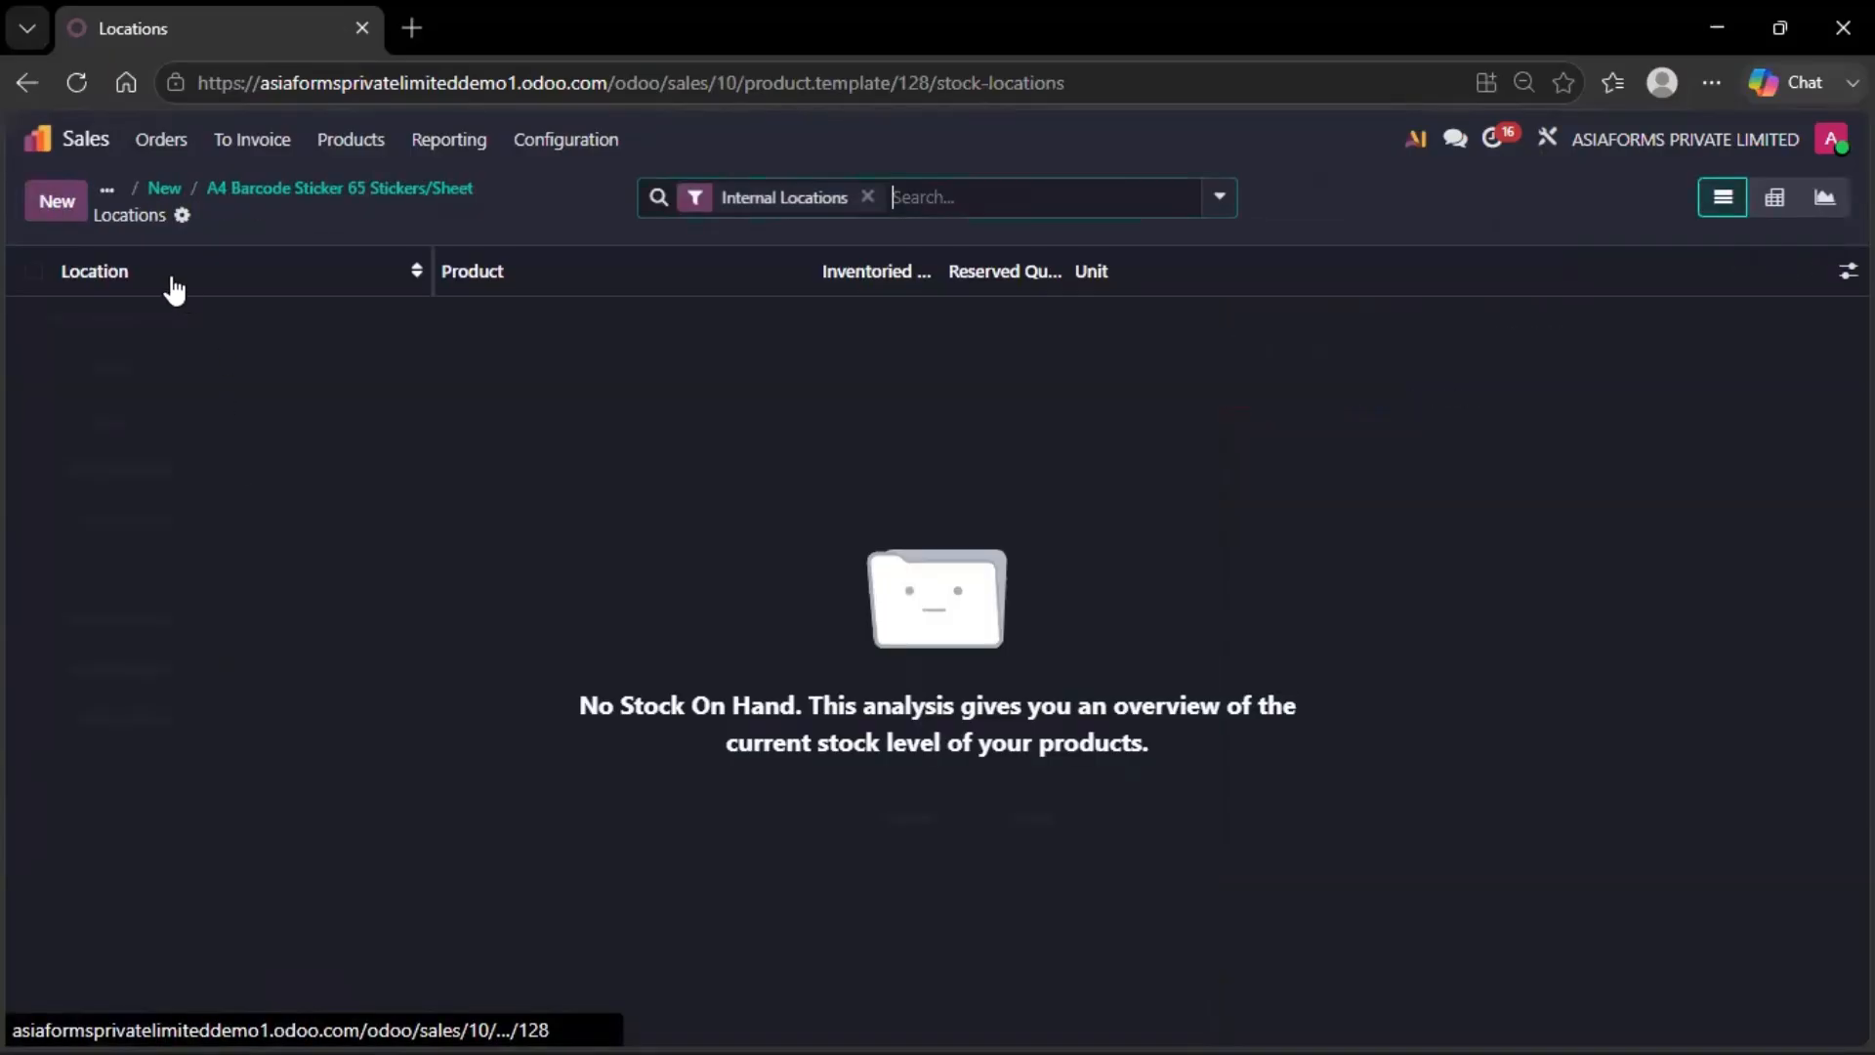
pyautogui.click(39, 203)
pyautogui.click(921, 319)
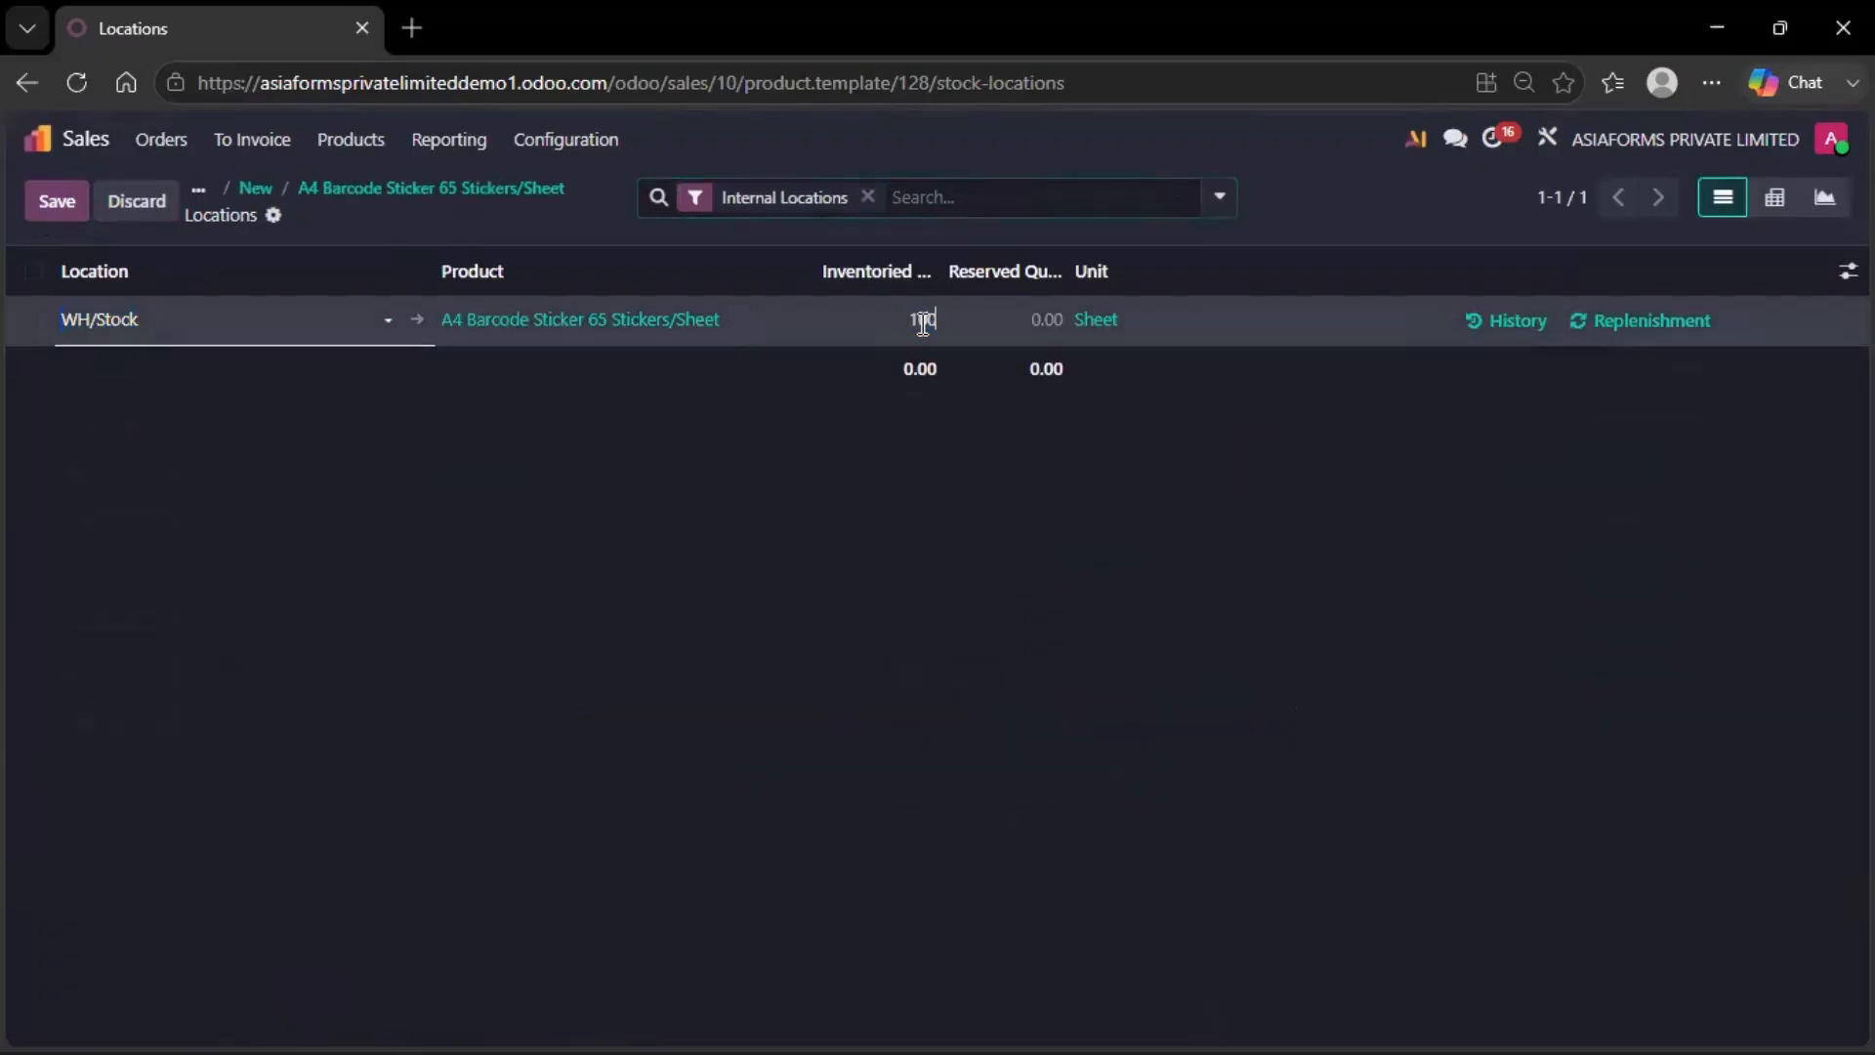
pyautogui.write('100')
pyautogui.click(494, 485)
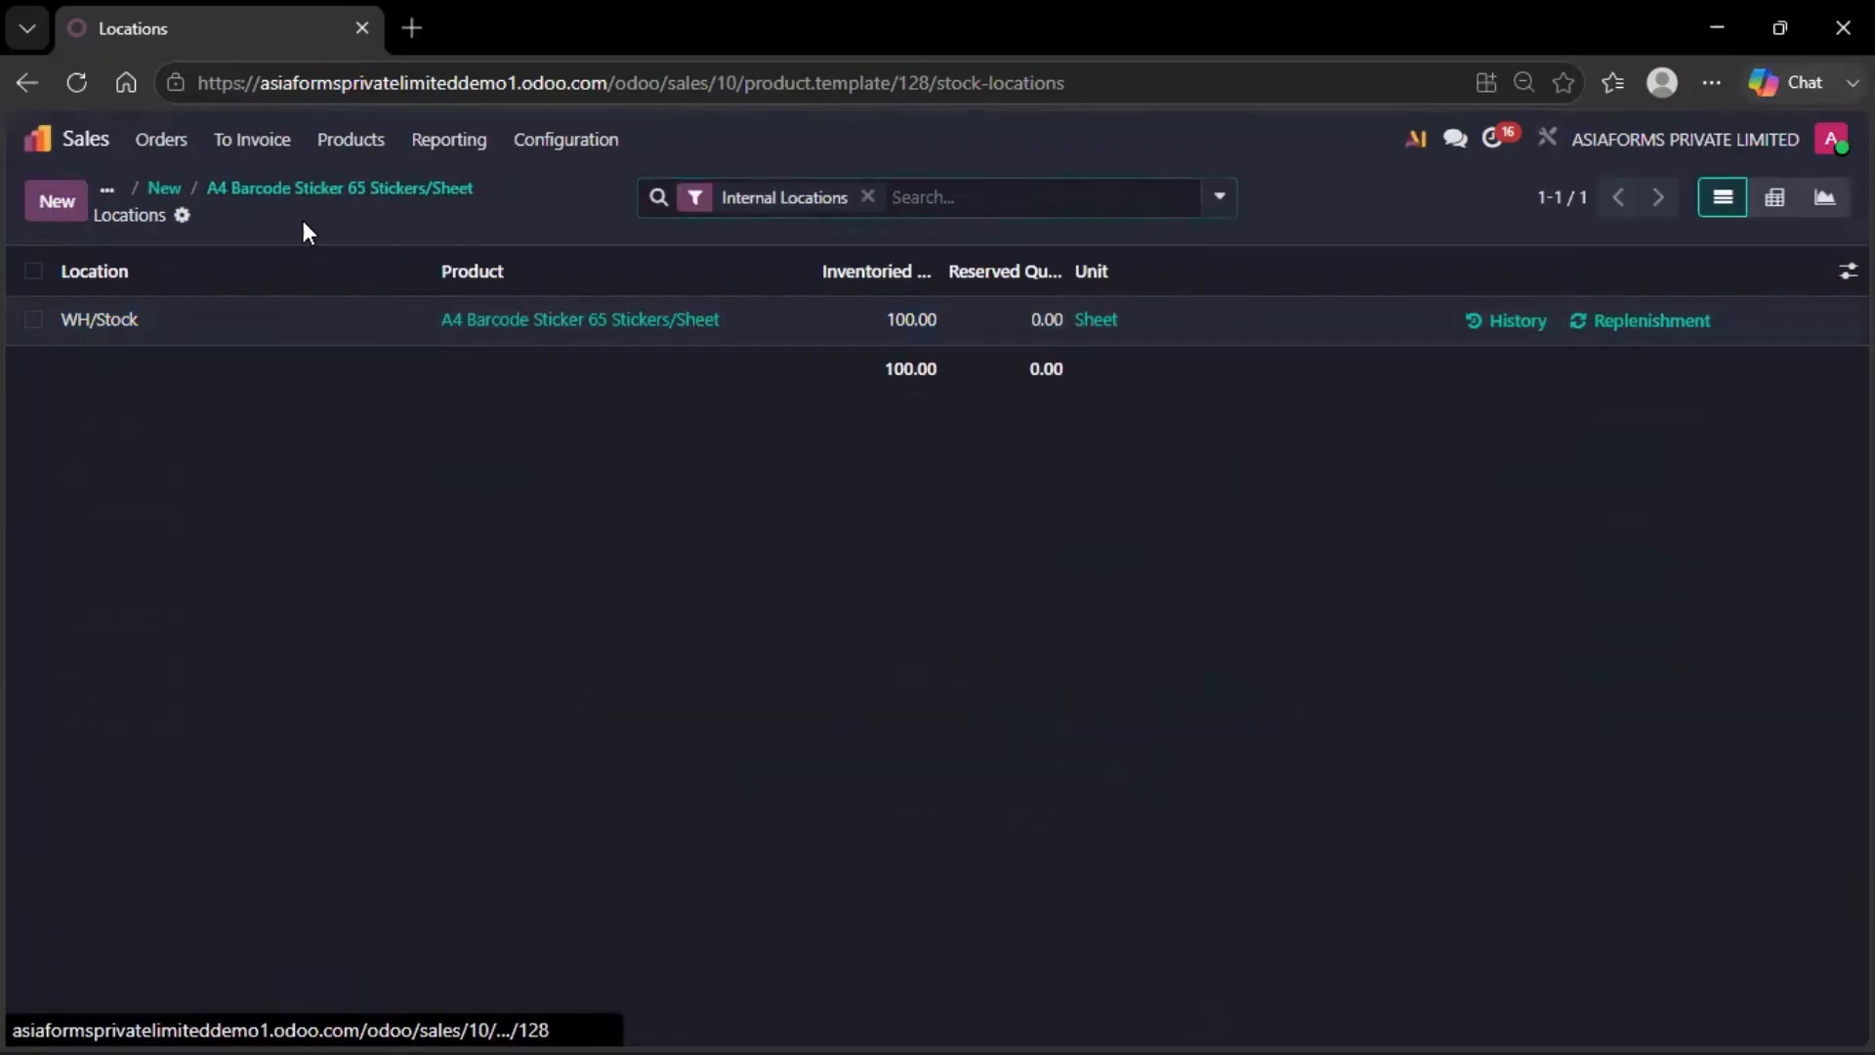
# Return through the breadcrumbs to the quotation, now saved as S00010
pyautogui.click(302, 217)
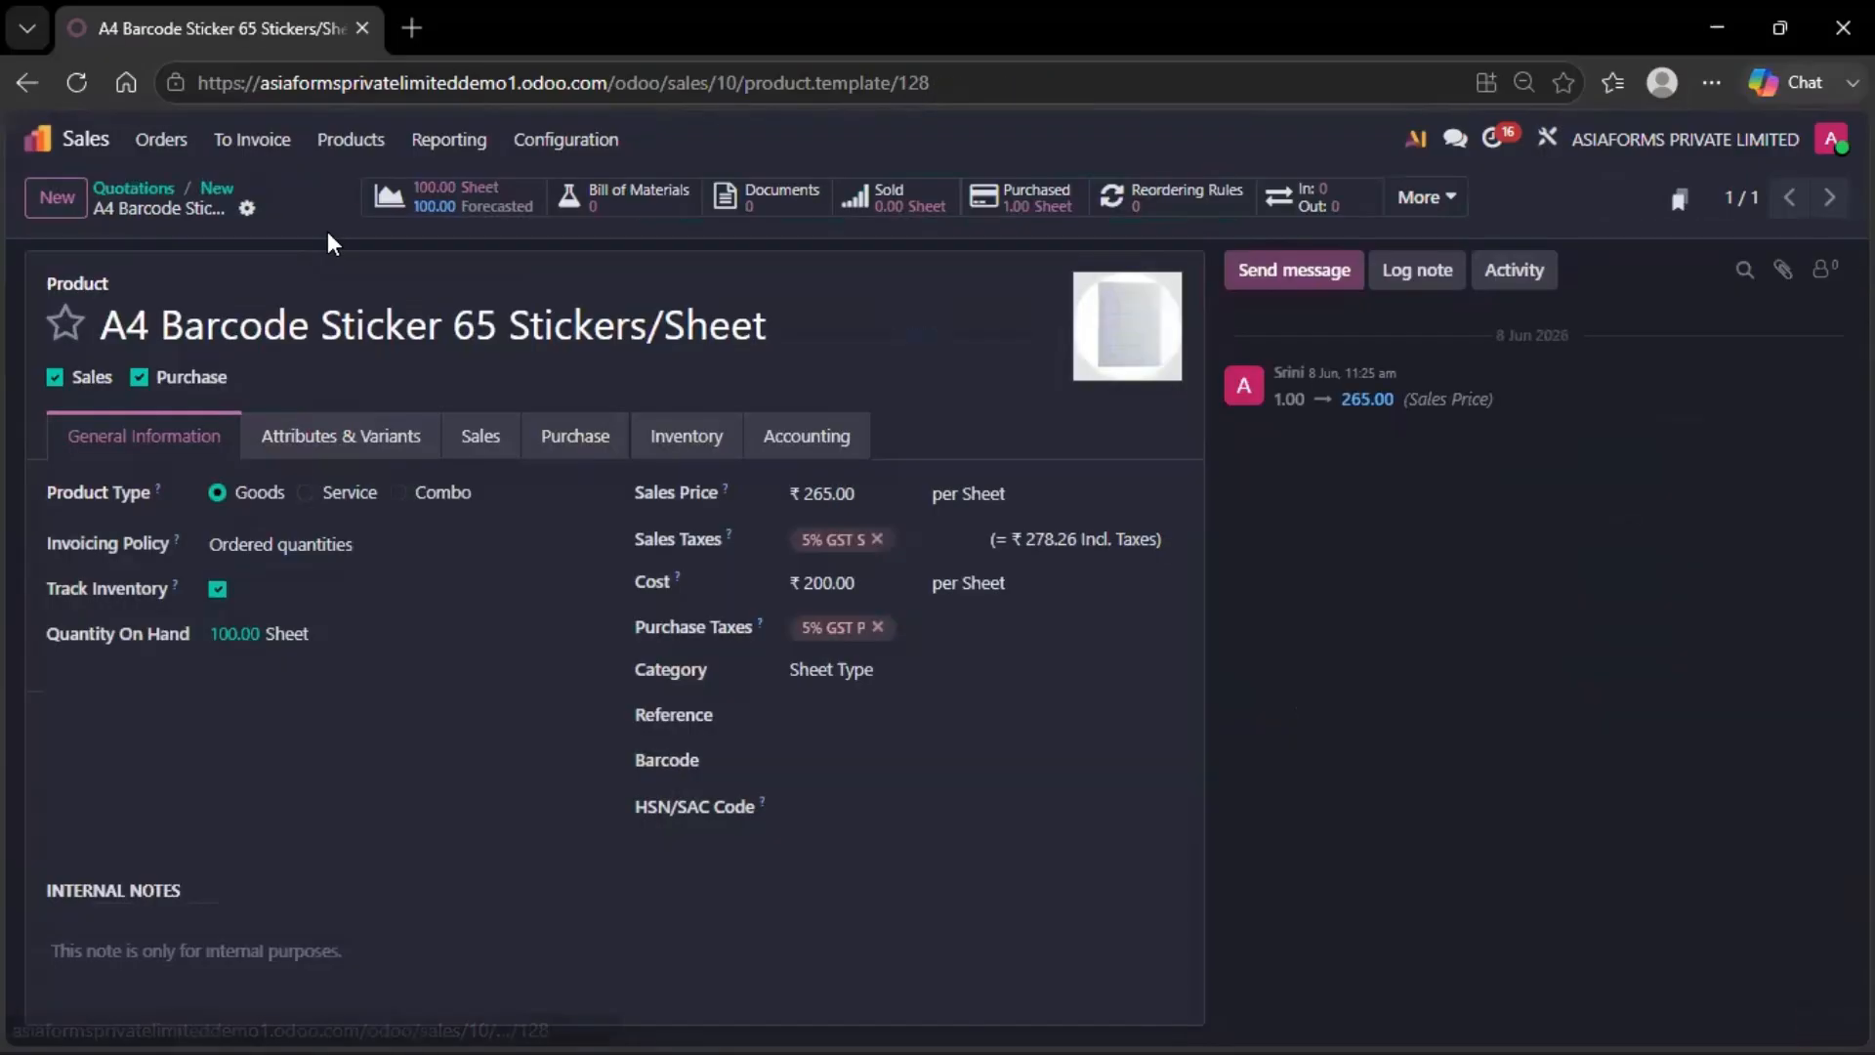
pyautogui.click(216, 188)
pyautogui.scroll(-3, 703, 549)
pyautogui.scroll(3, 693, 536)
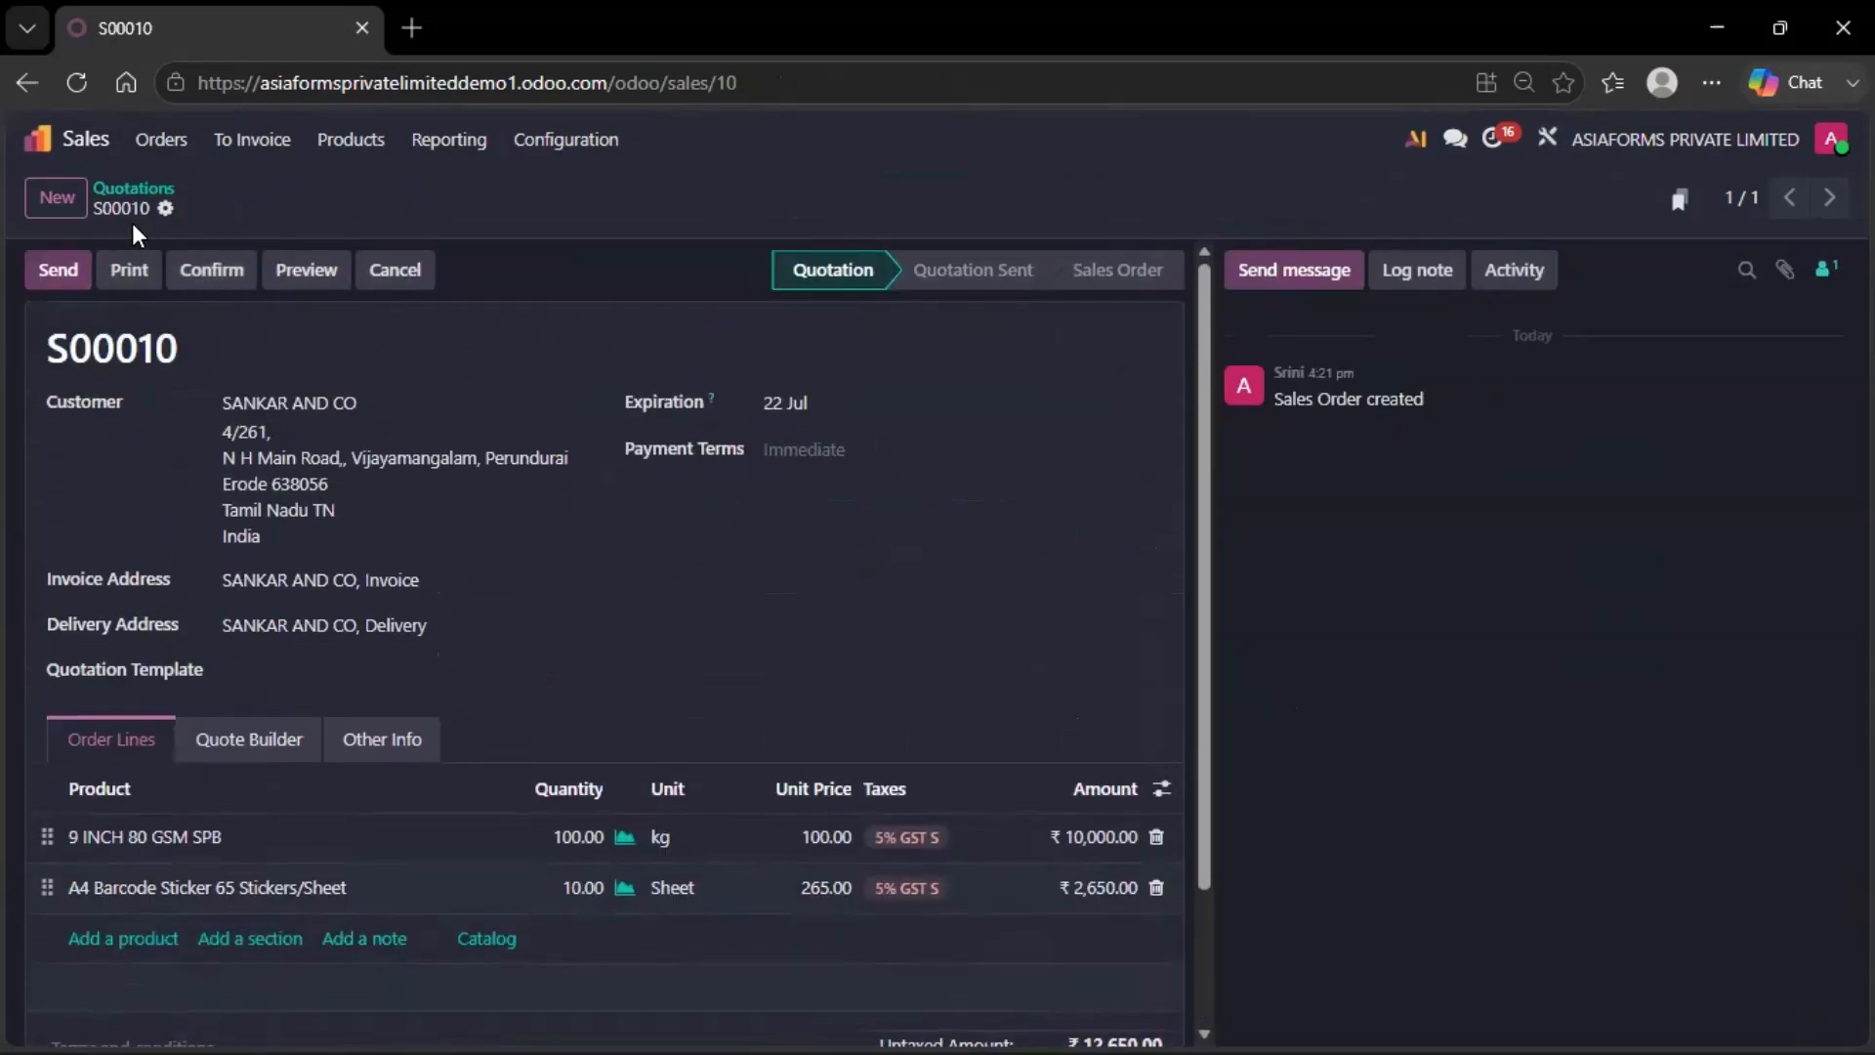
# Email quotation S00010 to the customer and download the Quotation - S00010.pdf attachment
pyautogui.click(77, 276)
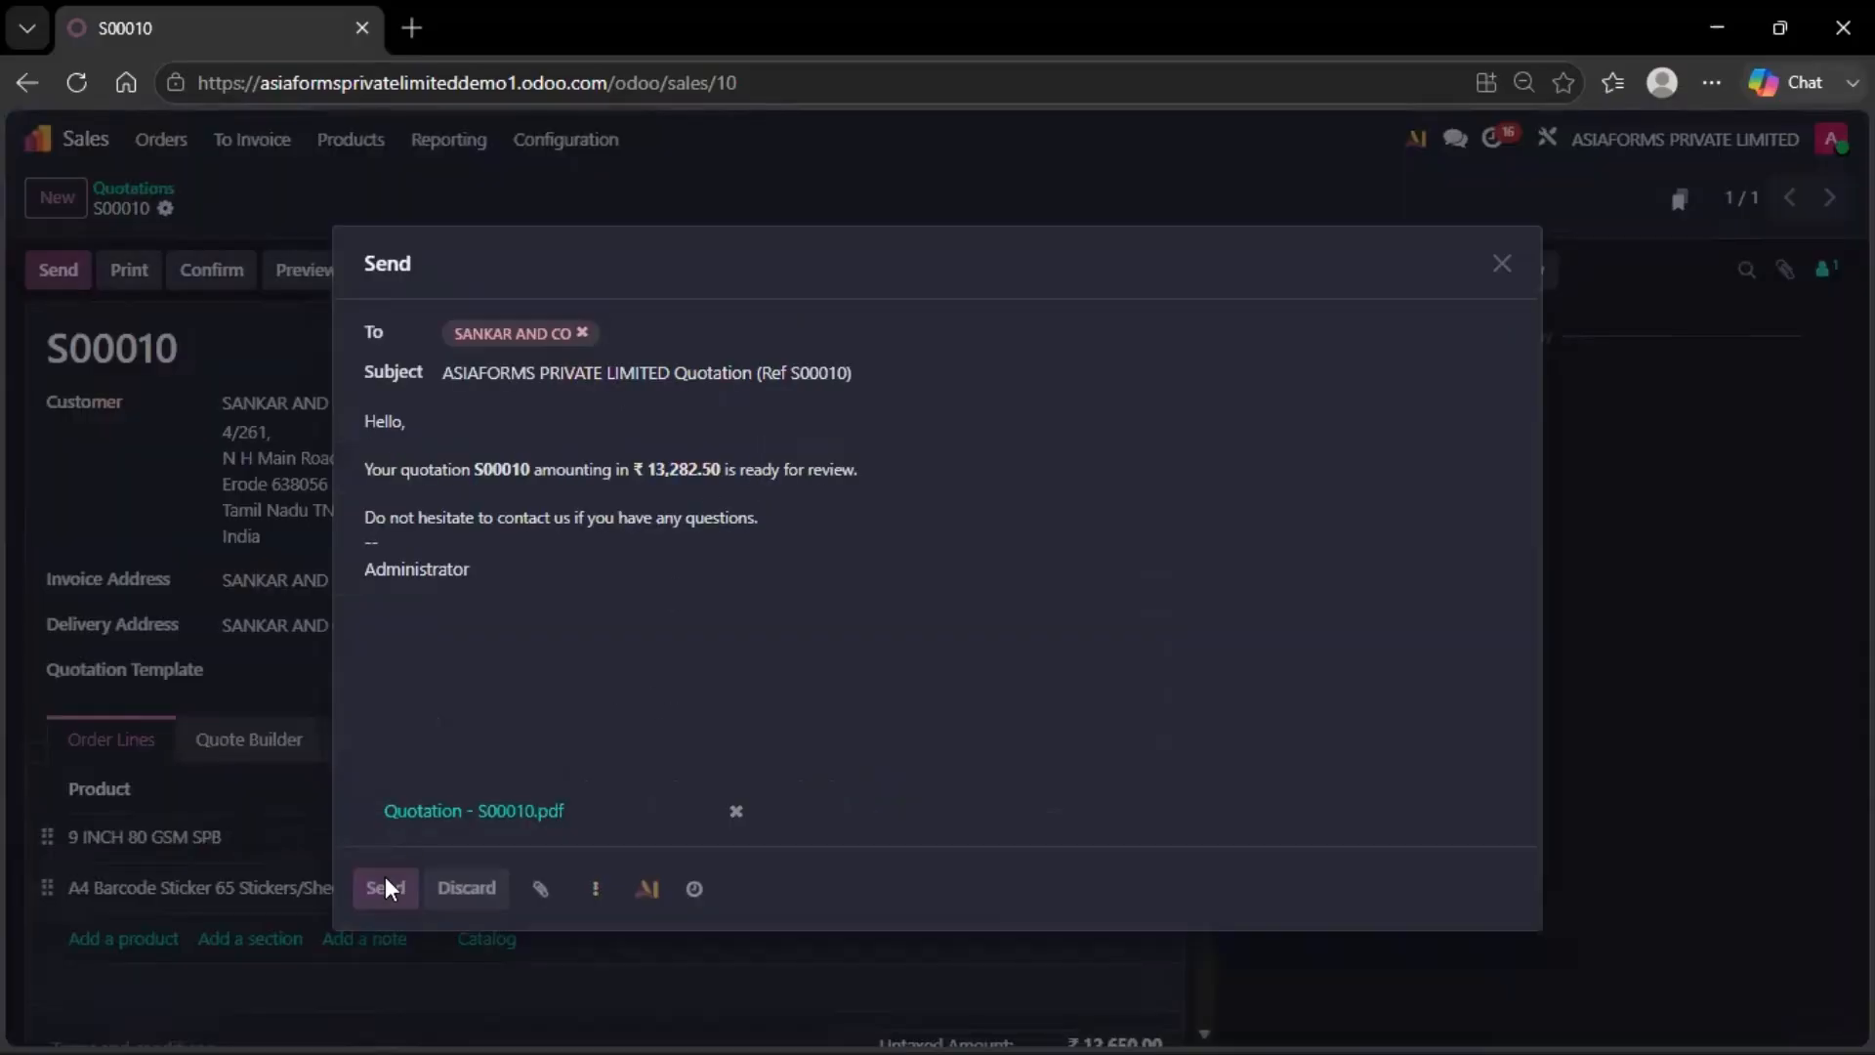
pyautogui.click(385, 887)
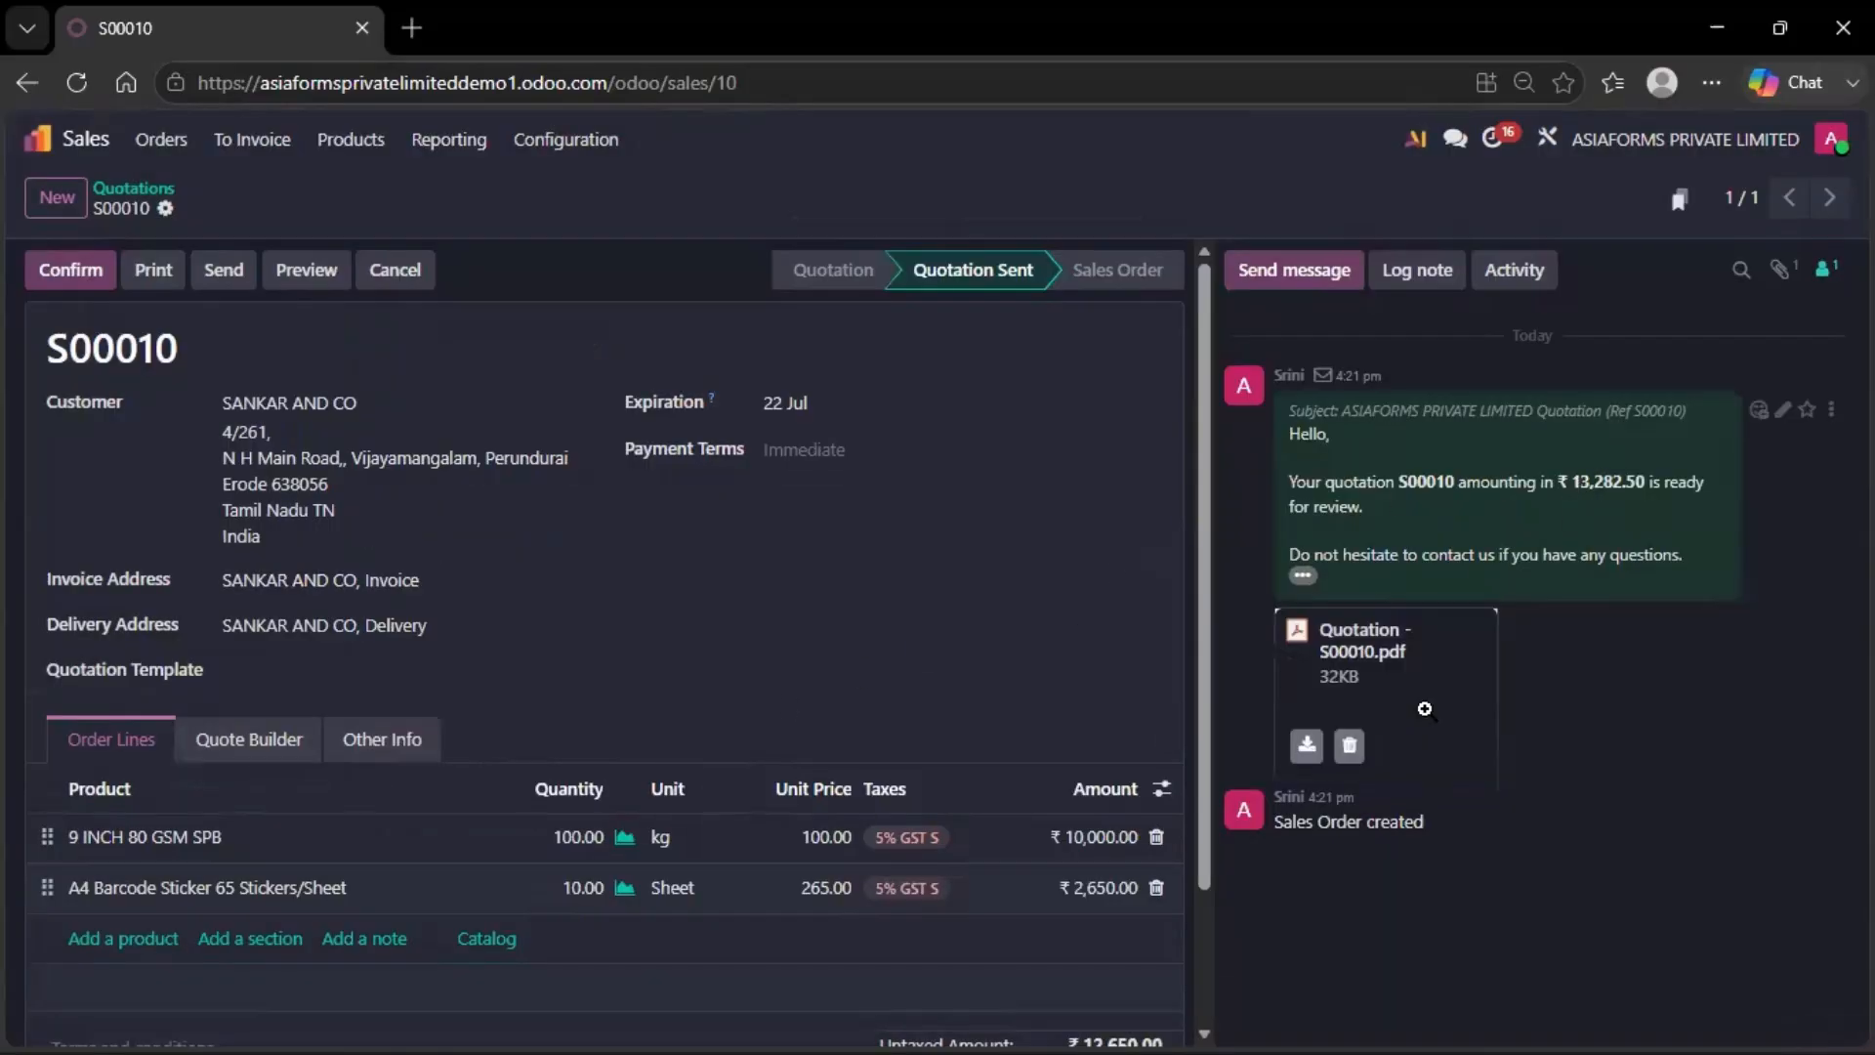
pyautogui.moveTo(1315, 754)
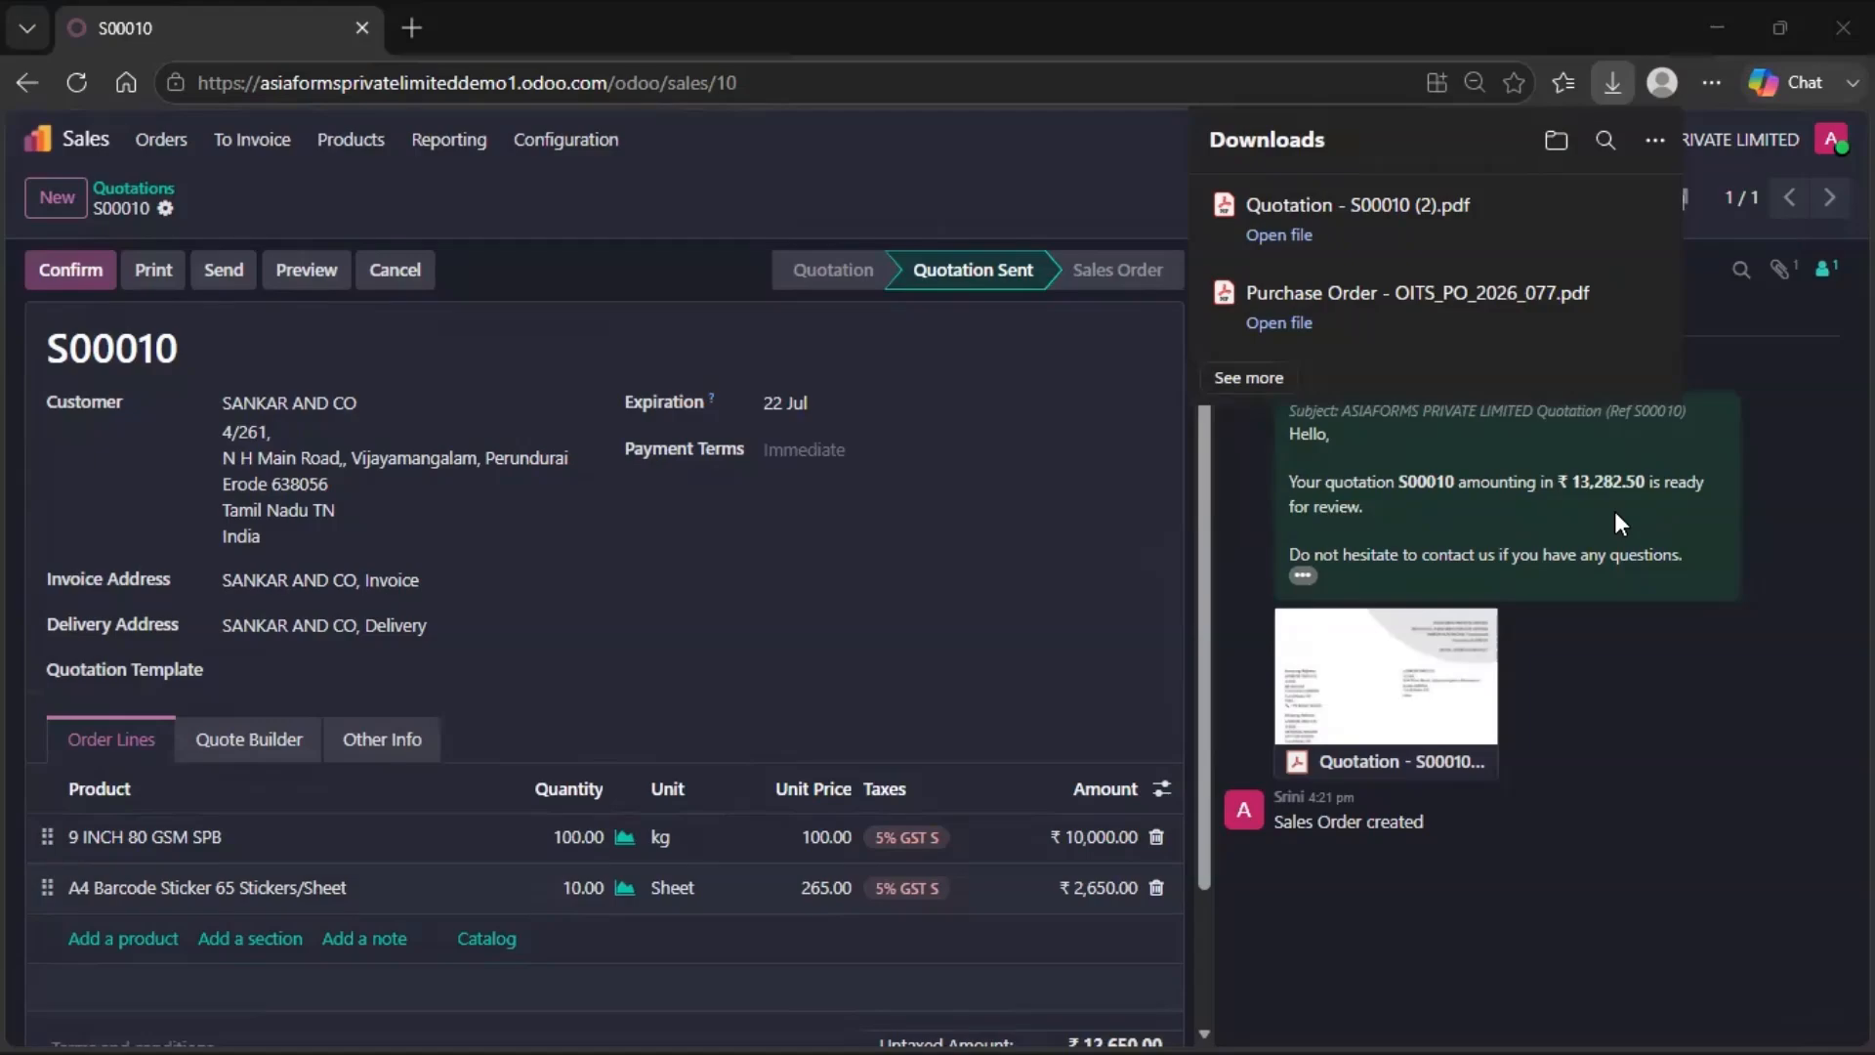
# Confirm S00010 as a sales order and check its generated delivery WH/OUT/00005
pyautogui.click(1614, 512)
pyautogui.scroll(-2, 781, 527)
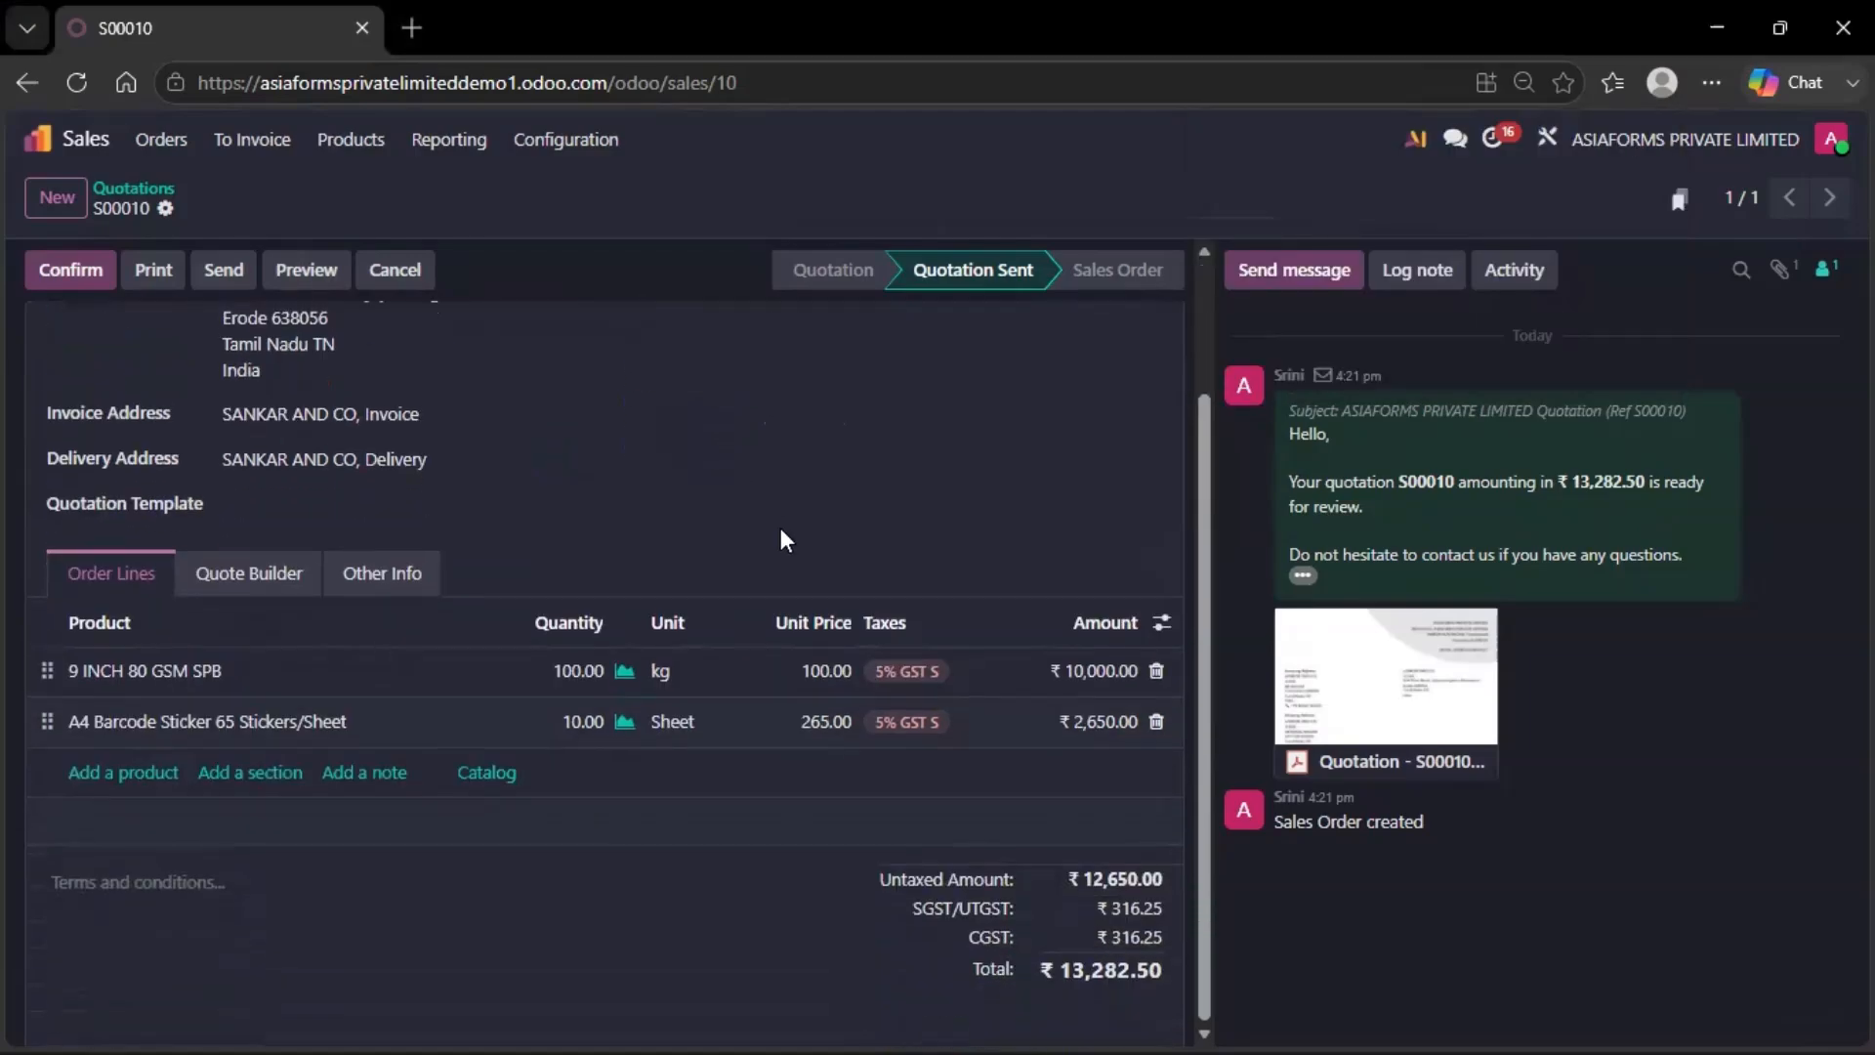
pyautogui.scroll(2, 777, 537)
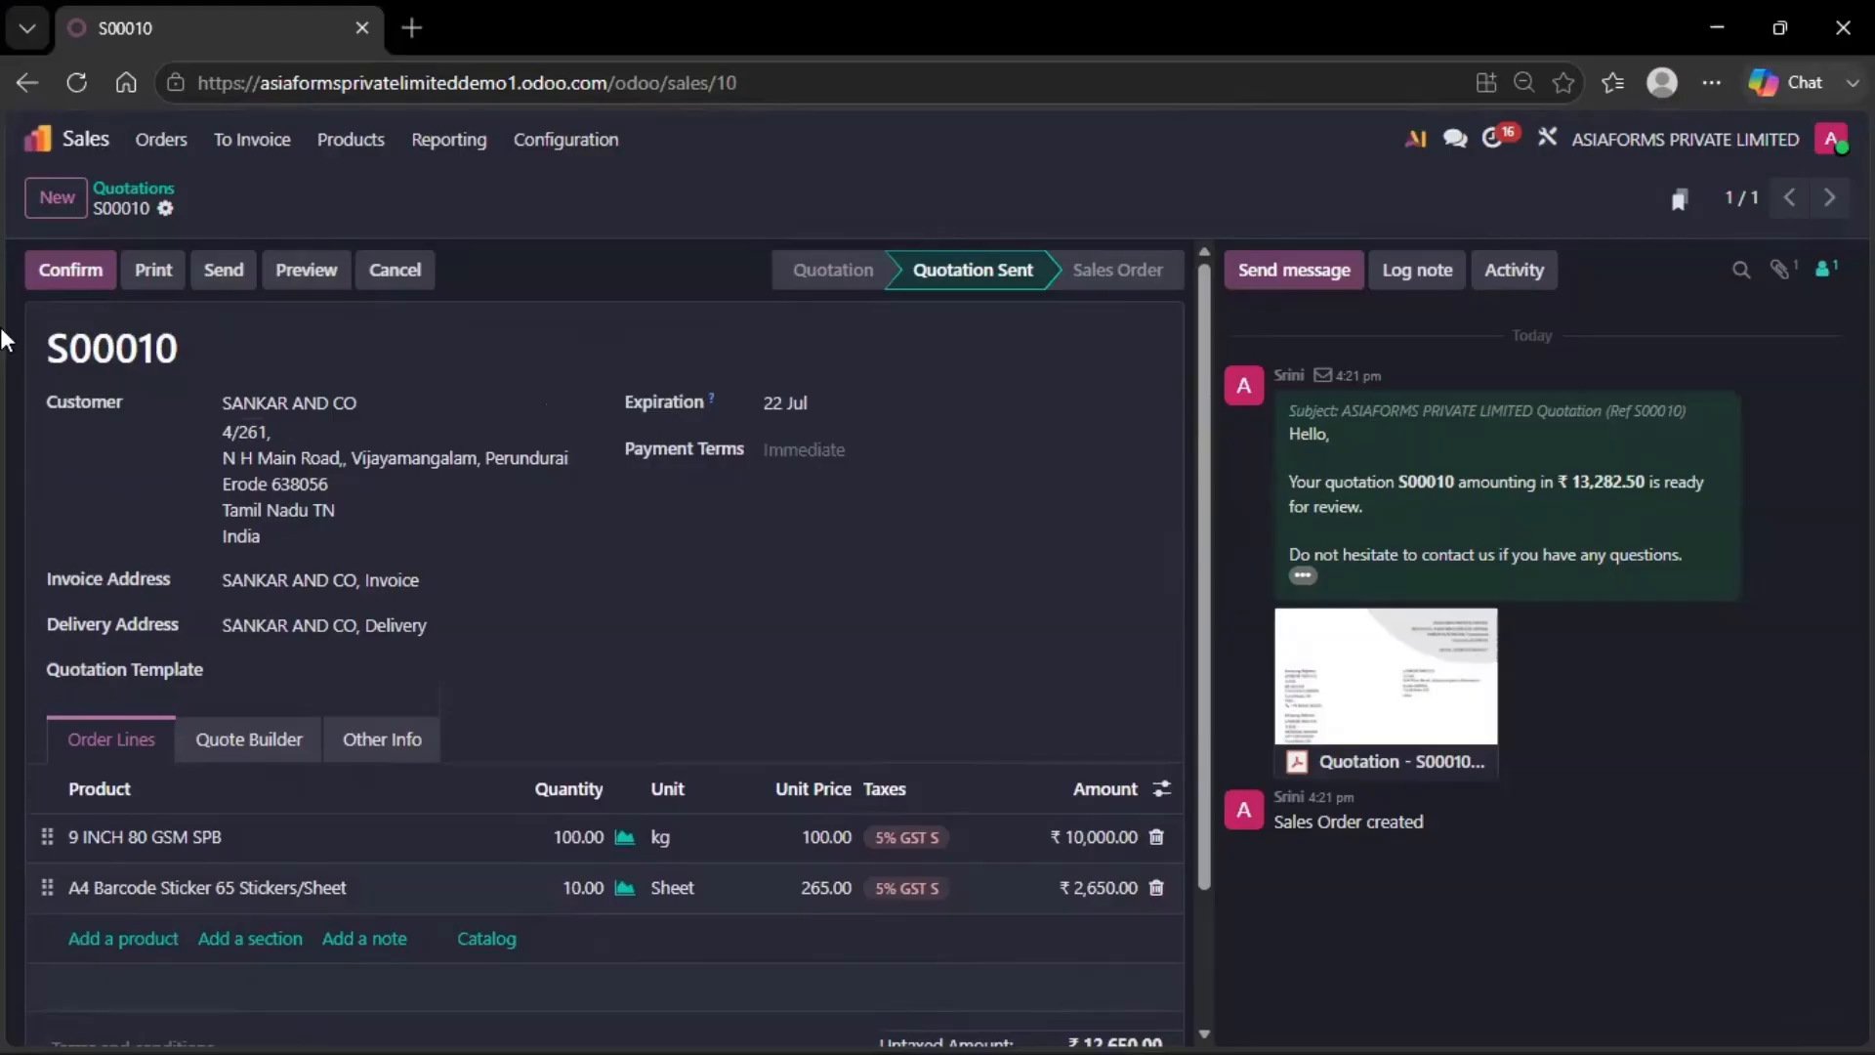
pyautogui.click(82, 272)
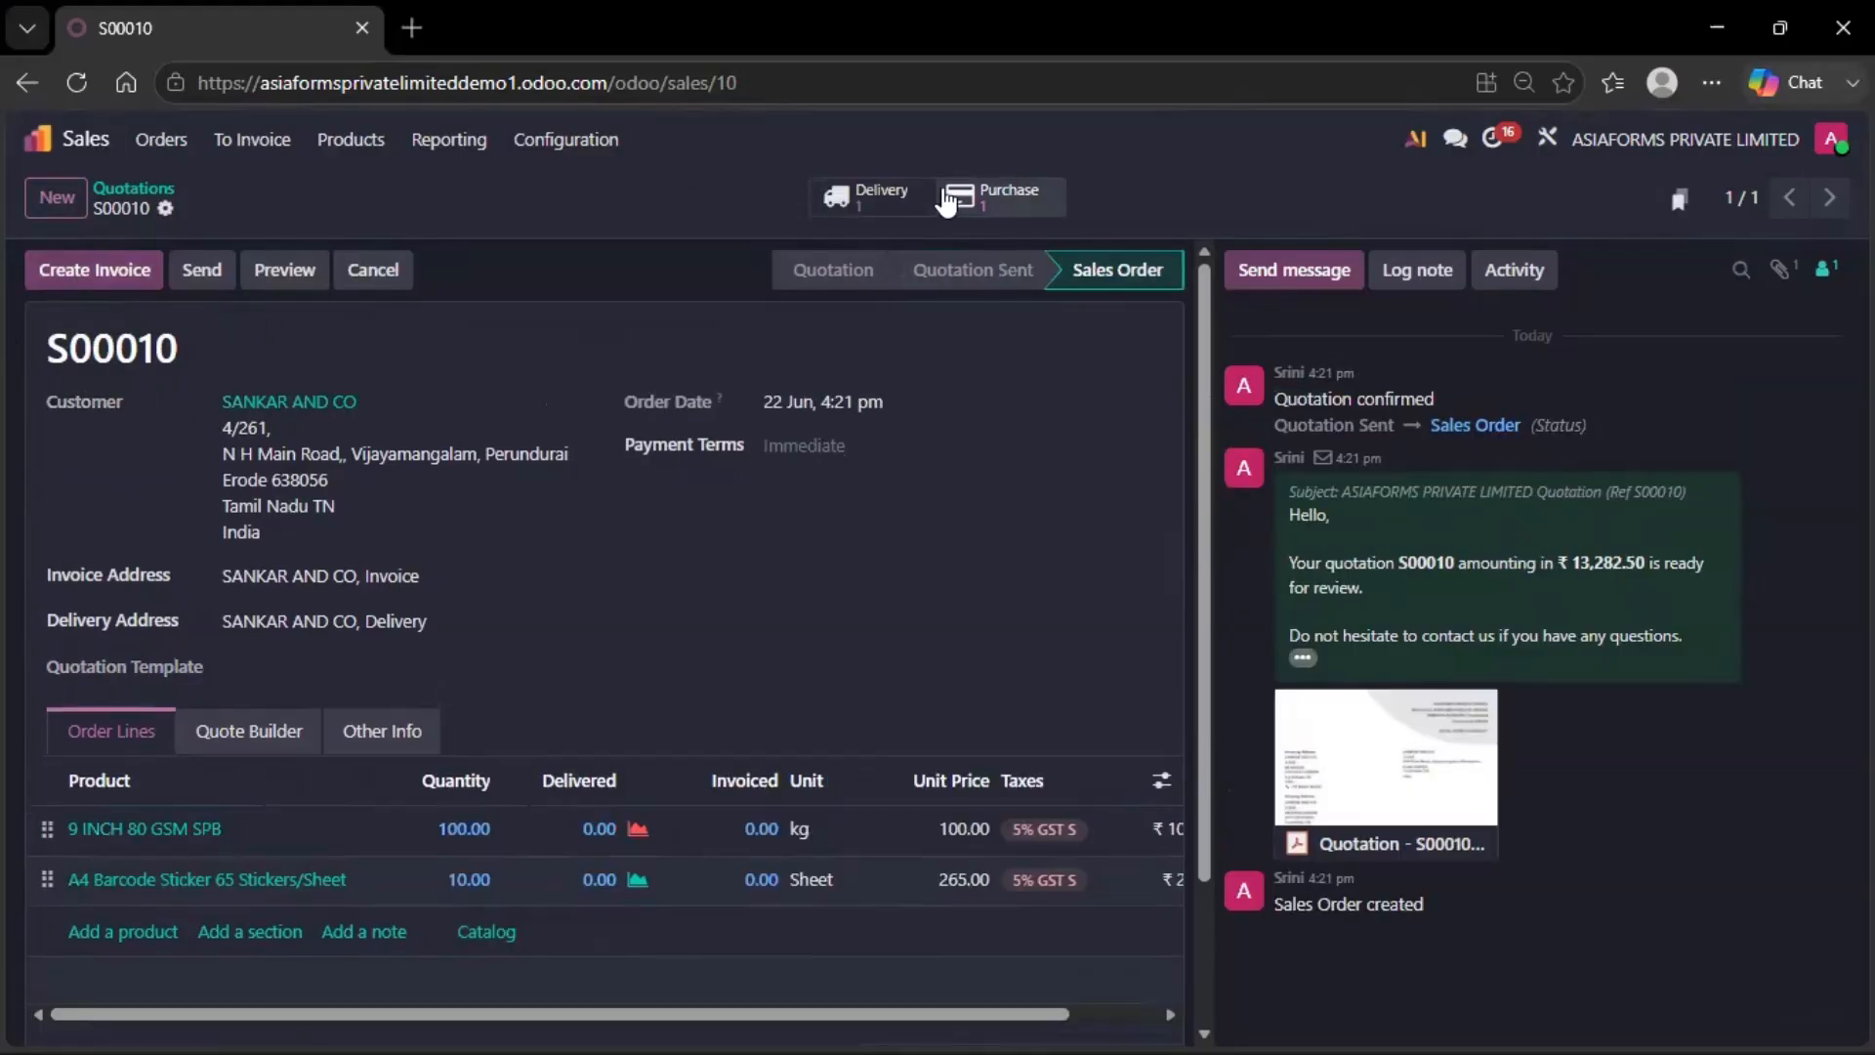
pyautogui.click(862, 197)
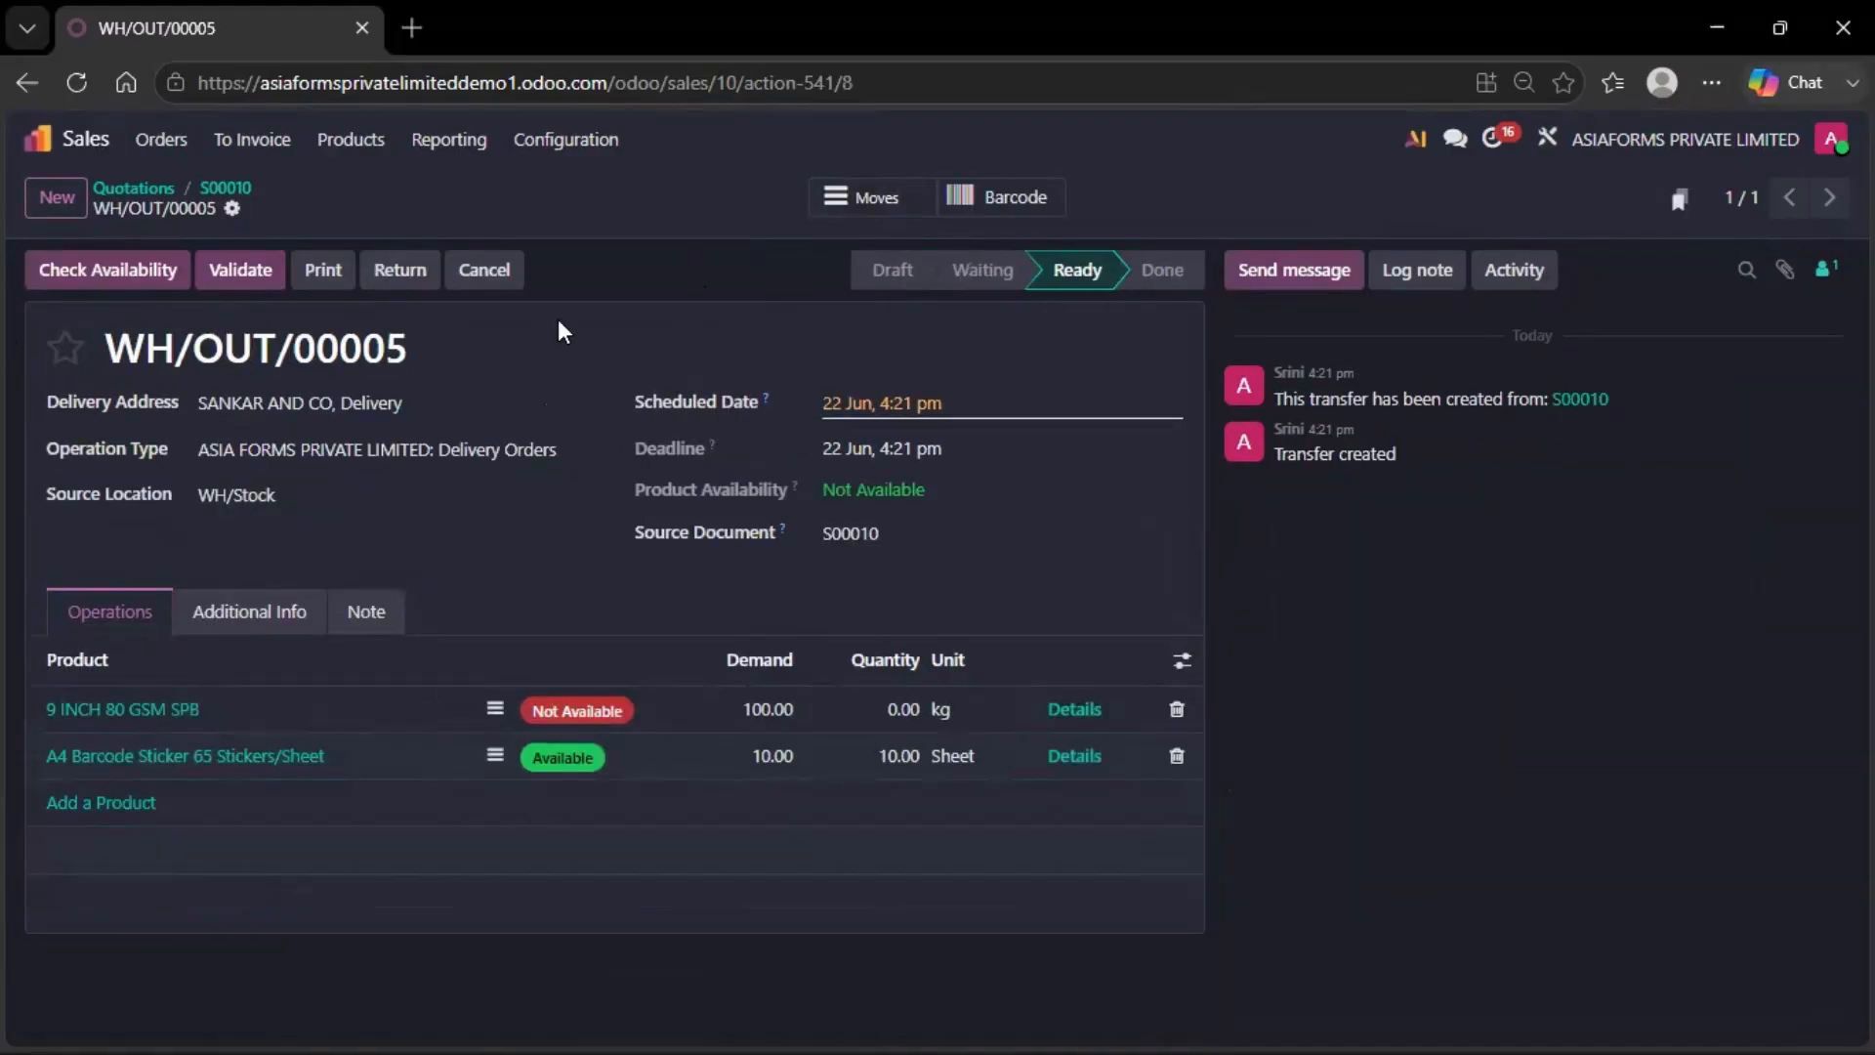
pyautogui.click(246, 185)
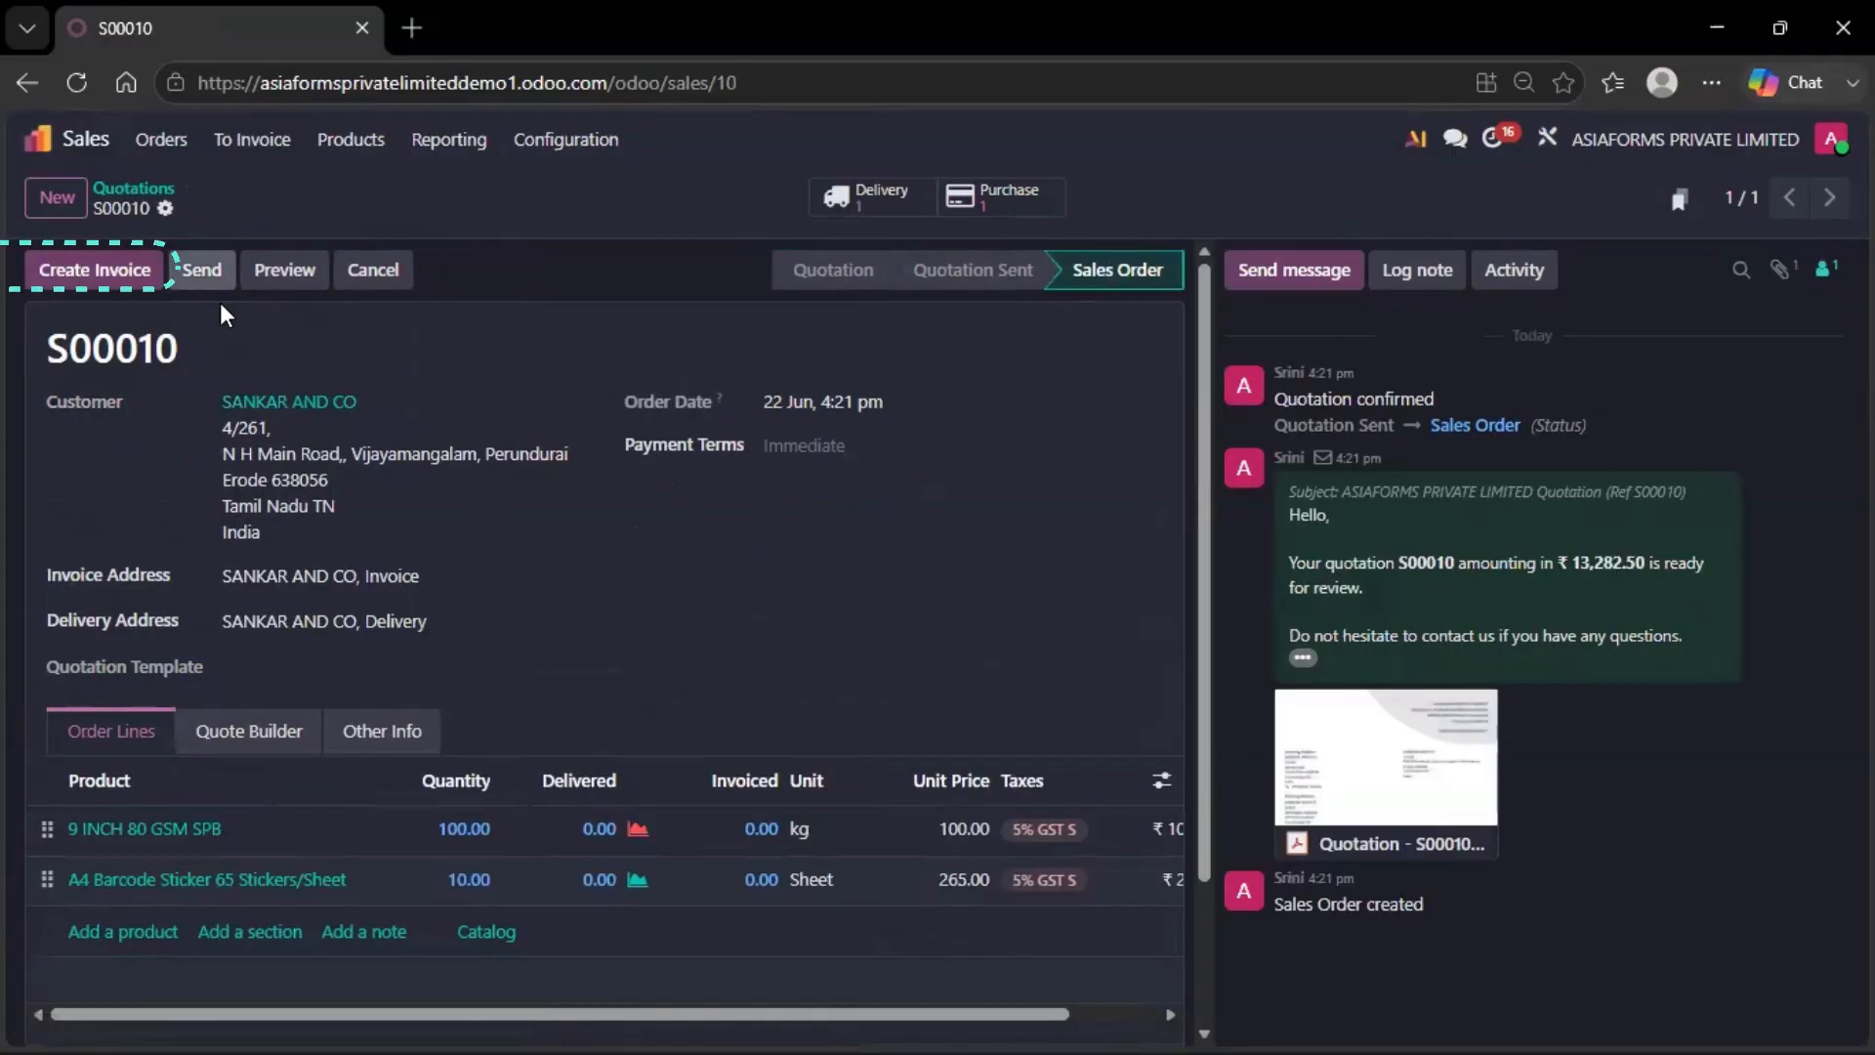
# Confirm purchase order P00010 and validate the receipt of 100 kg
pyautogui.click(1050, 191)
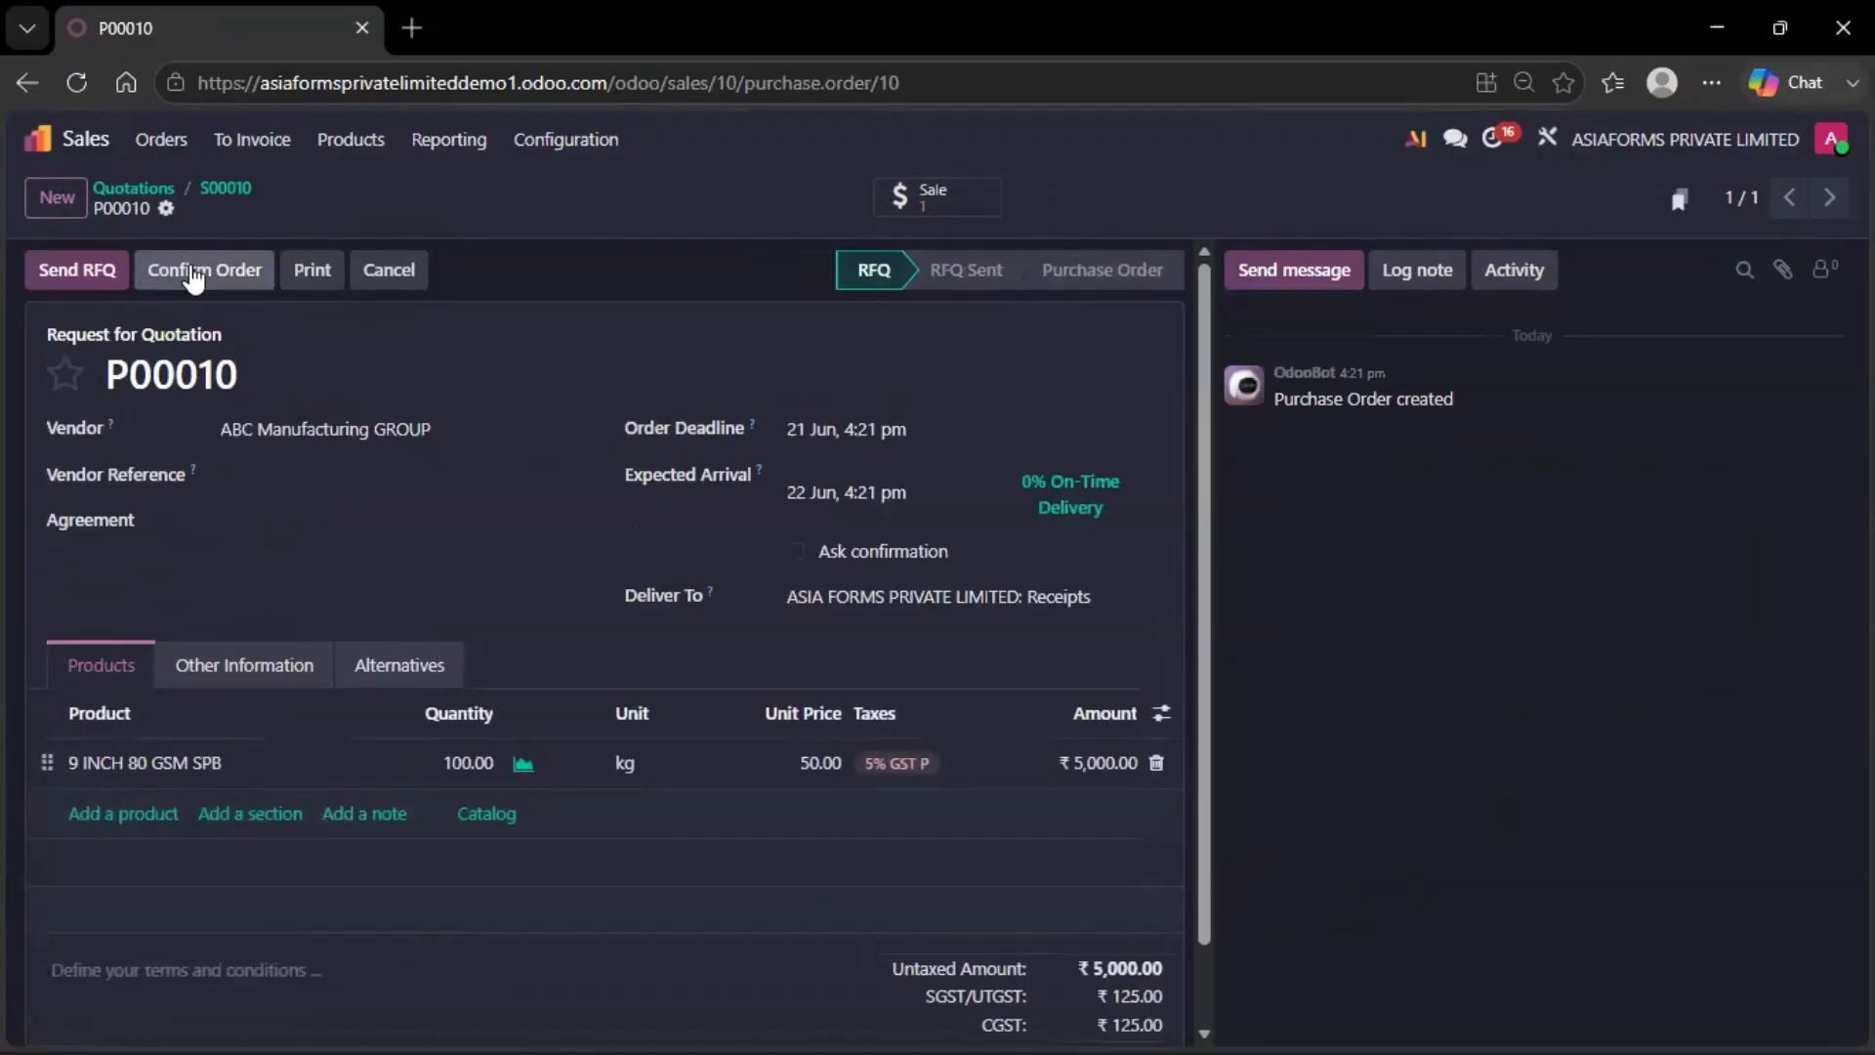
pyautogui.click(194, 277)
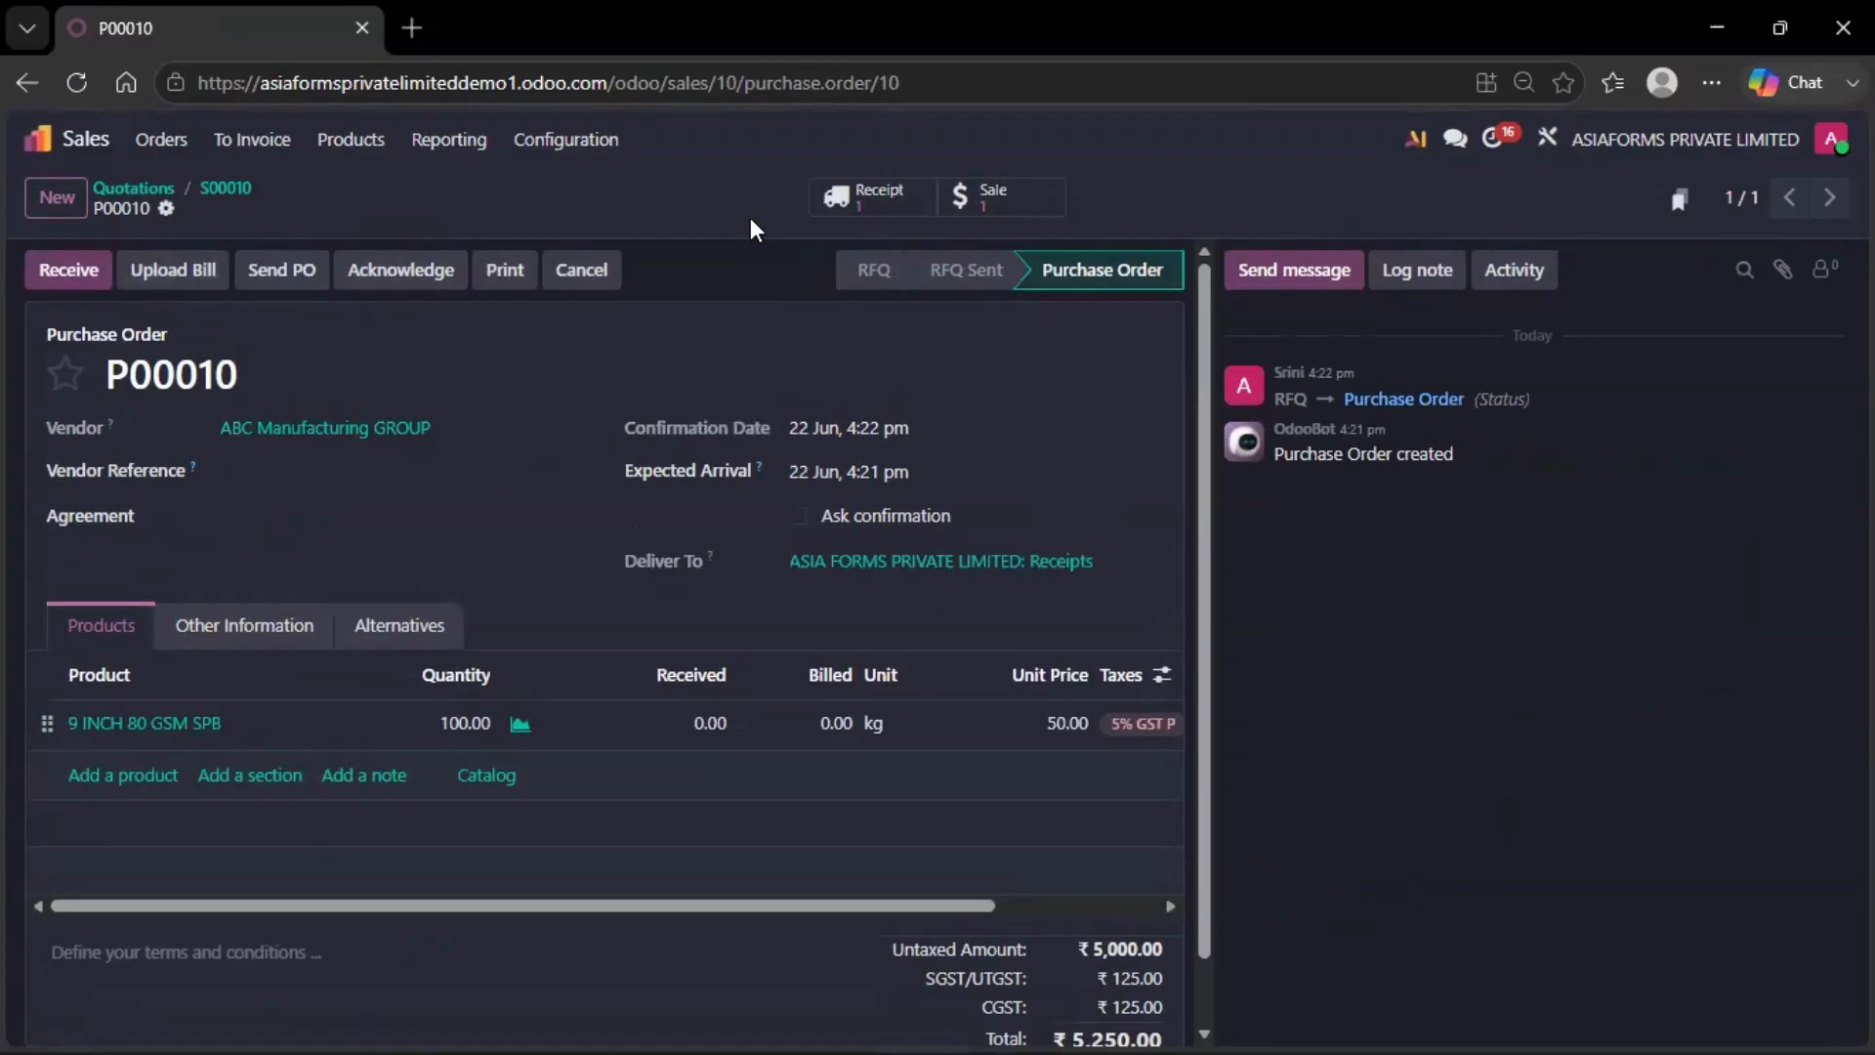
pyautogui.click(99, 269)
pyautogui.click(98, 276)
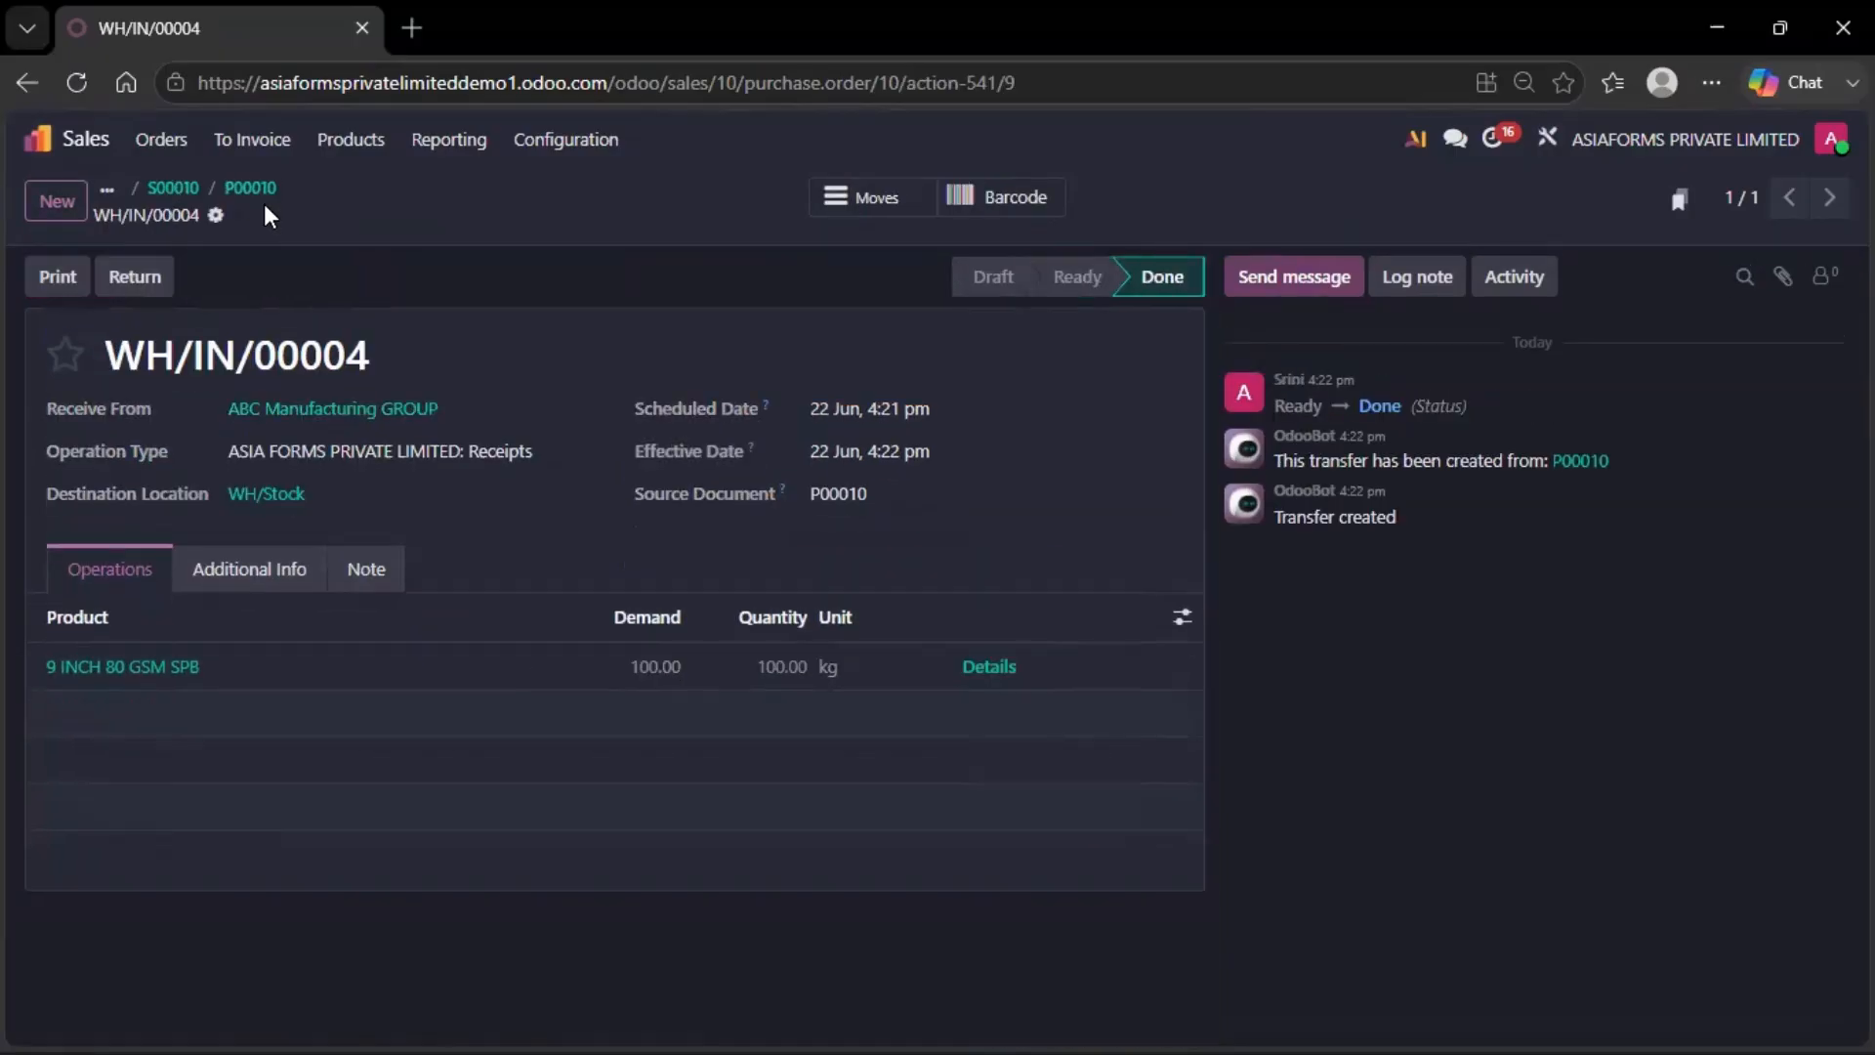
pyautogui.click(198, 190)
# Validate delivery WH/OUT/00005 for both products and return to S00010
pyautogui.click(199, 189)
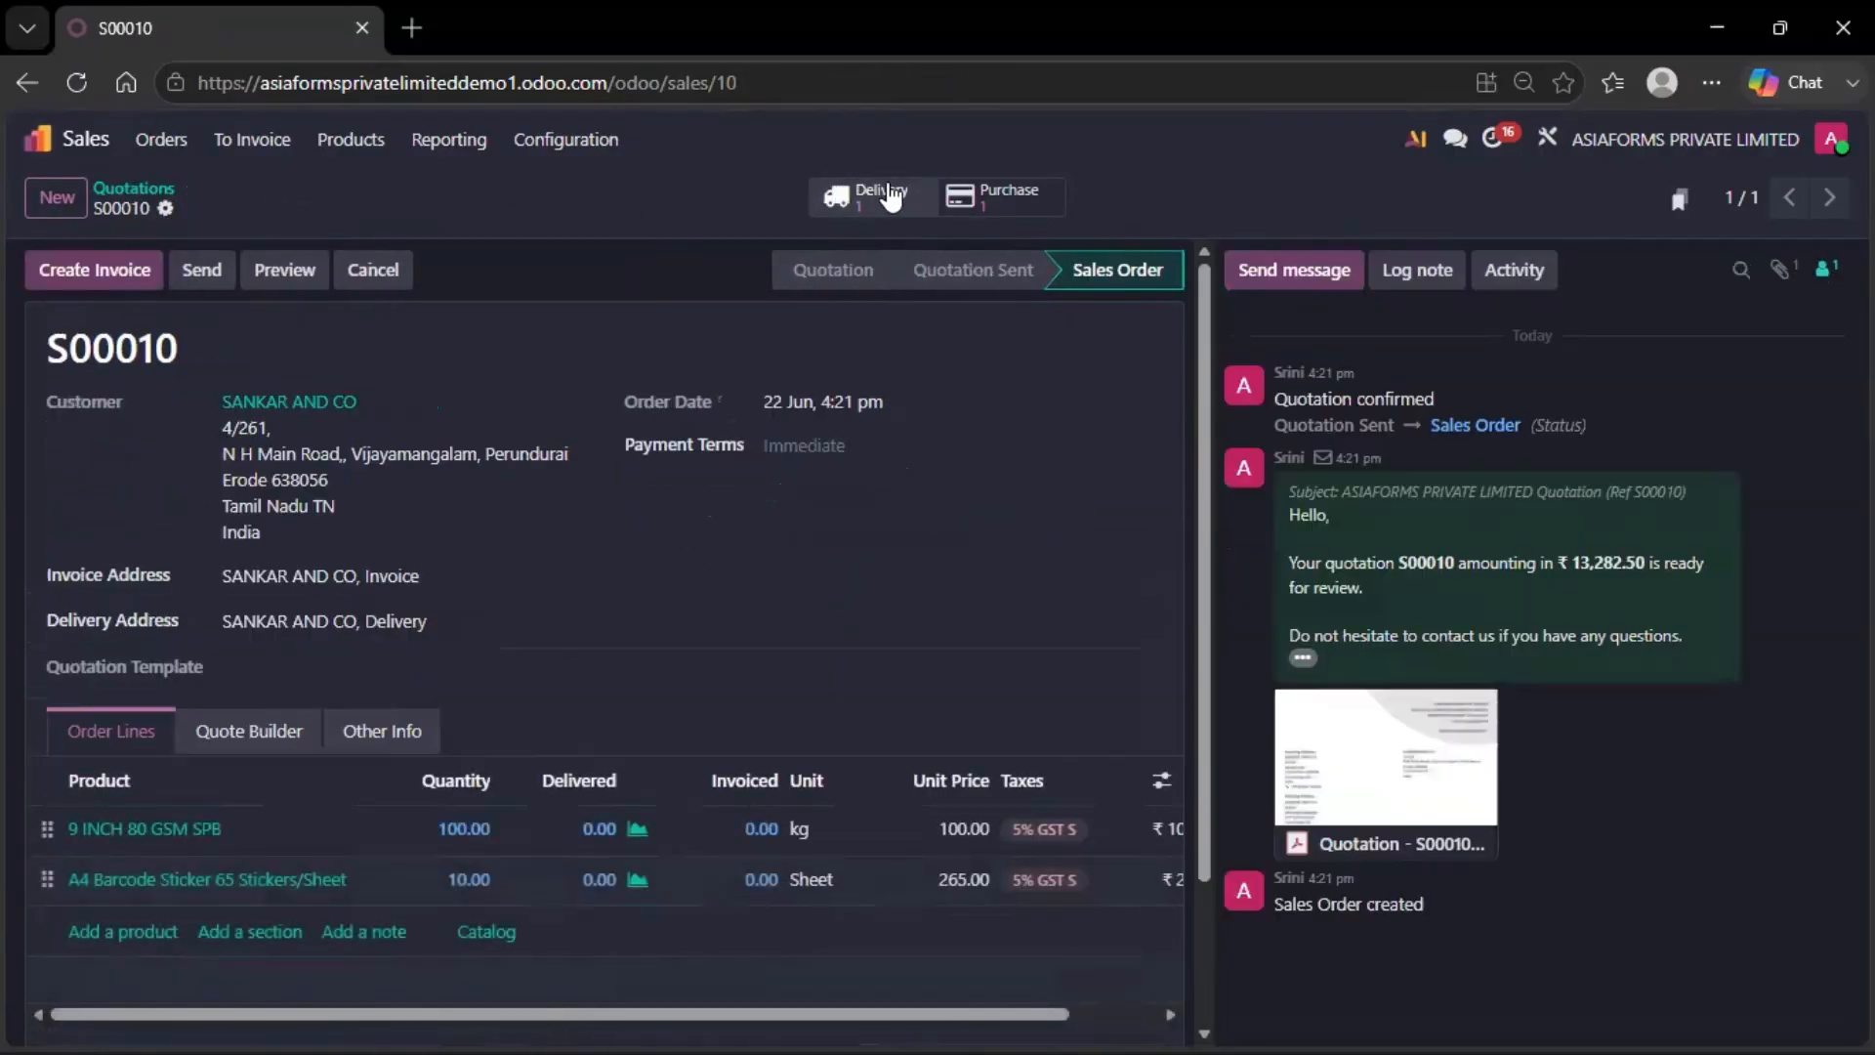
pyautogui.click(866, 193)
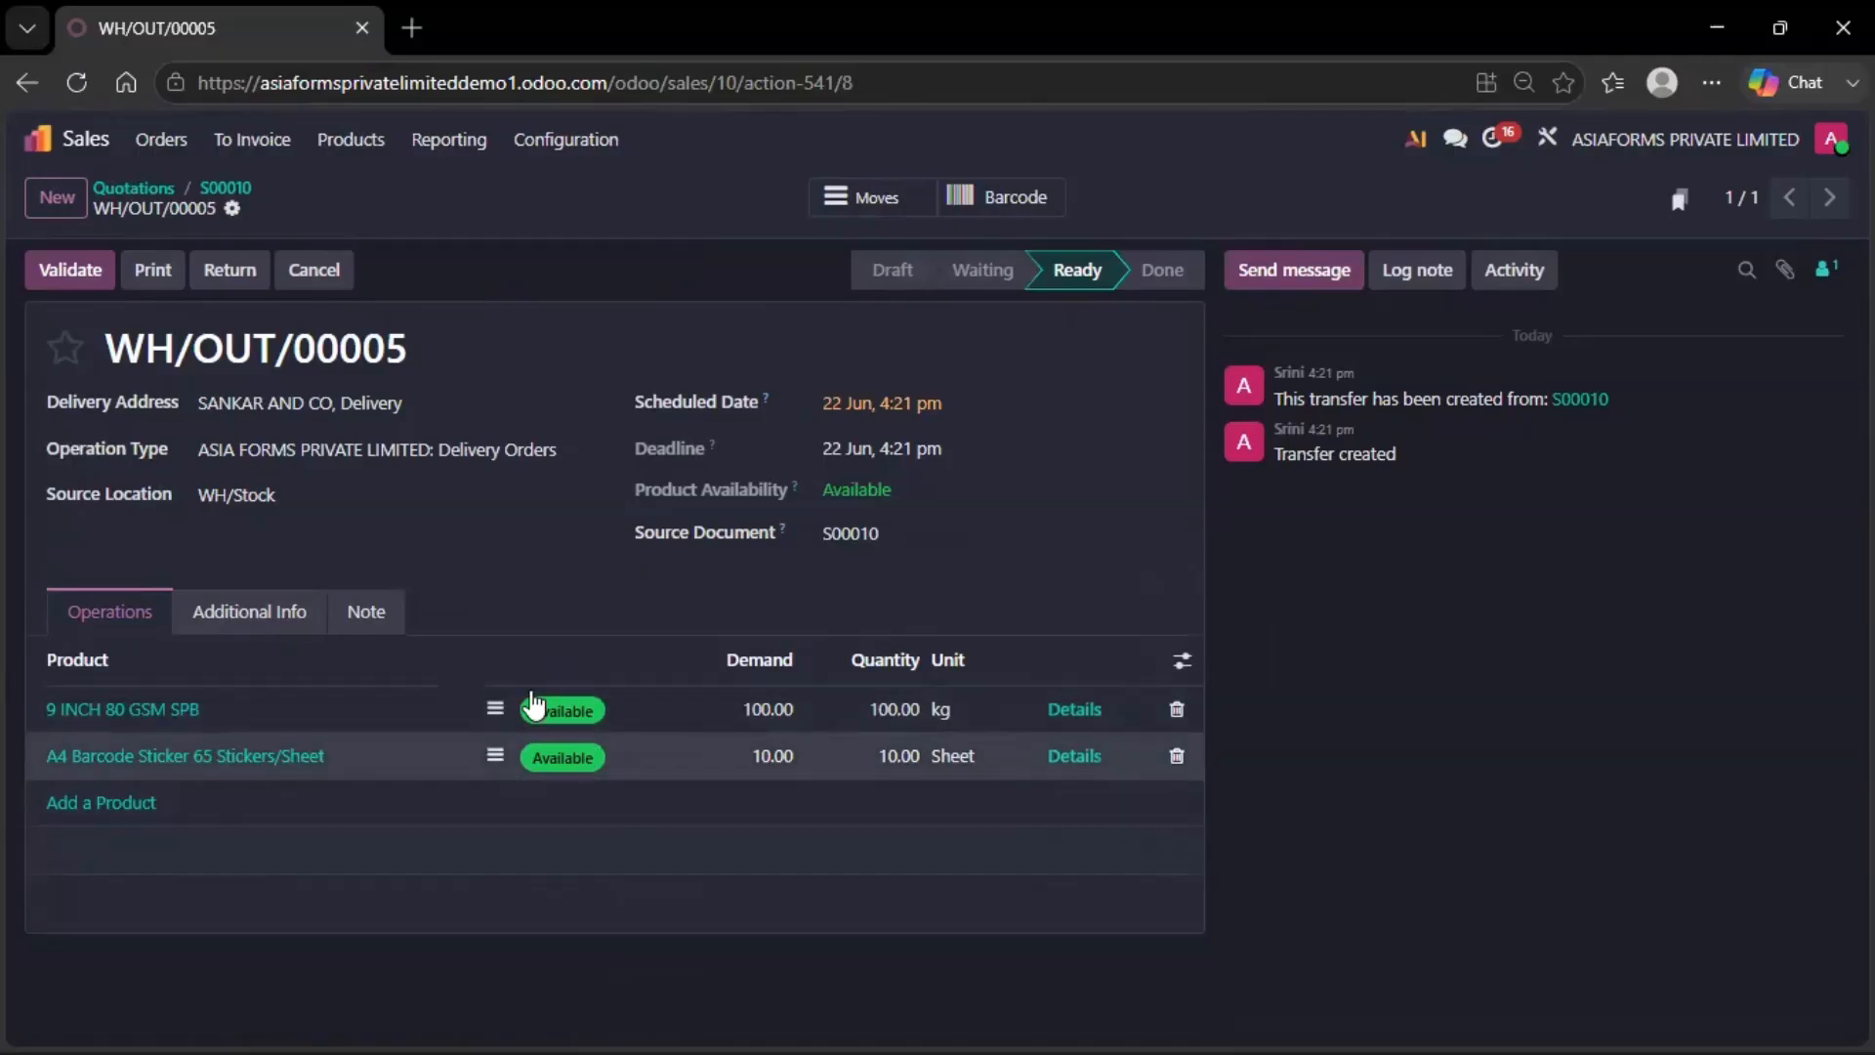
pyautogui.click(86, 274)
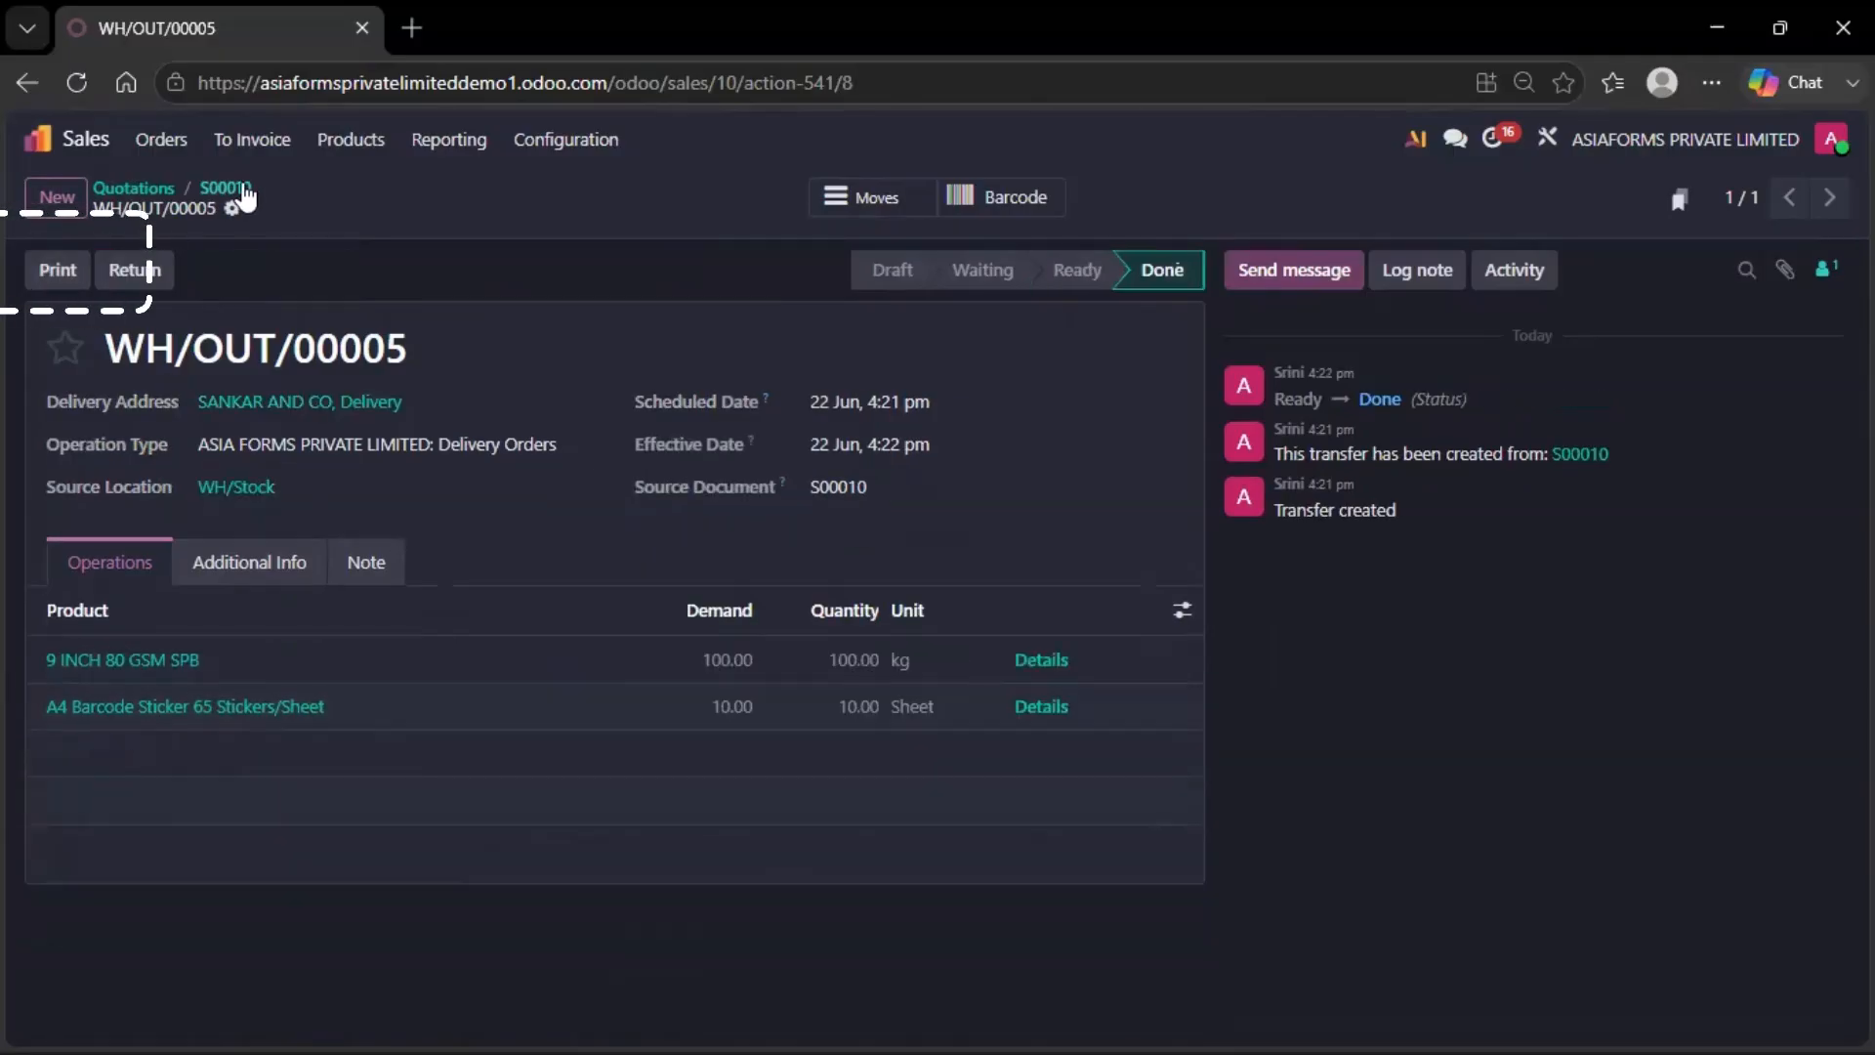
pyautogui.click(229, 188)
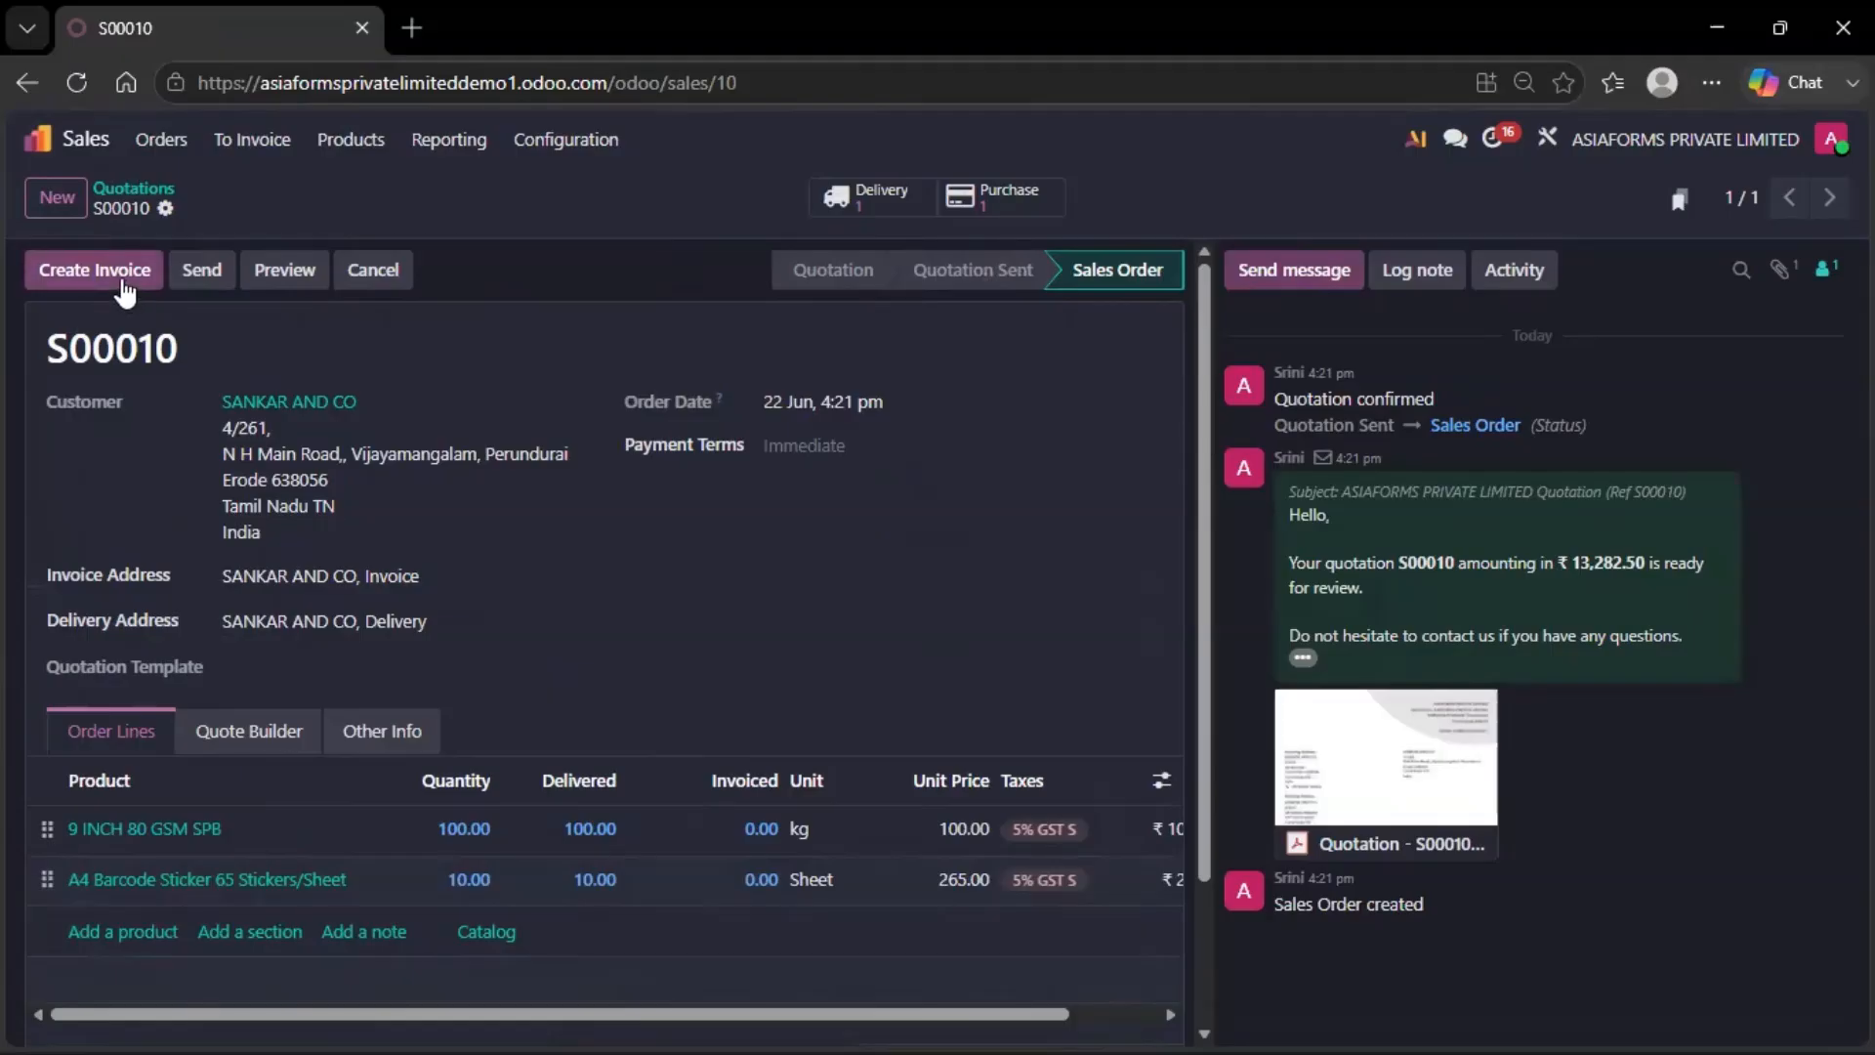
# Create a regular invoice for S00010 and post it as INV/26-27/0001
pyautogui.click(96, 271)
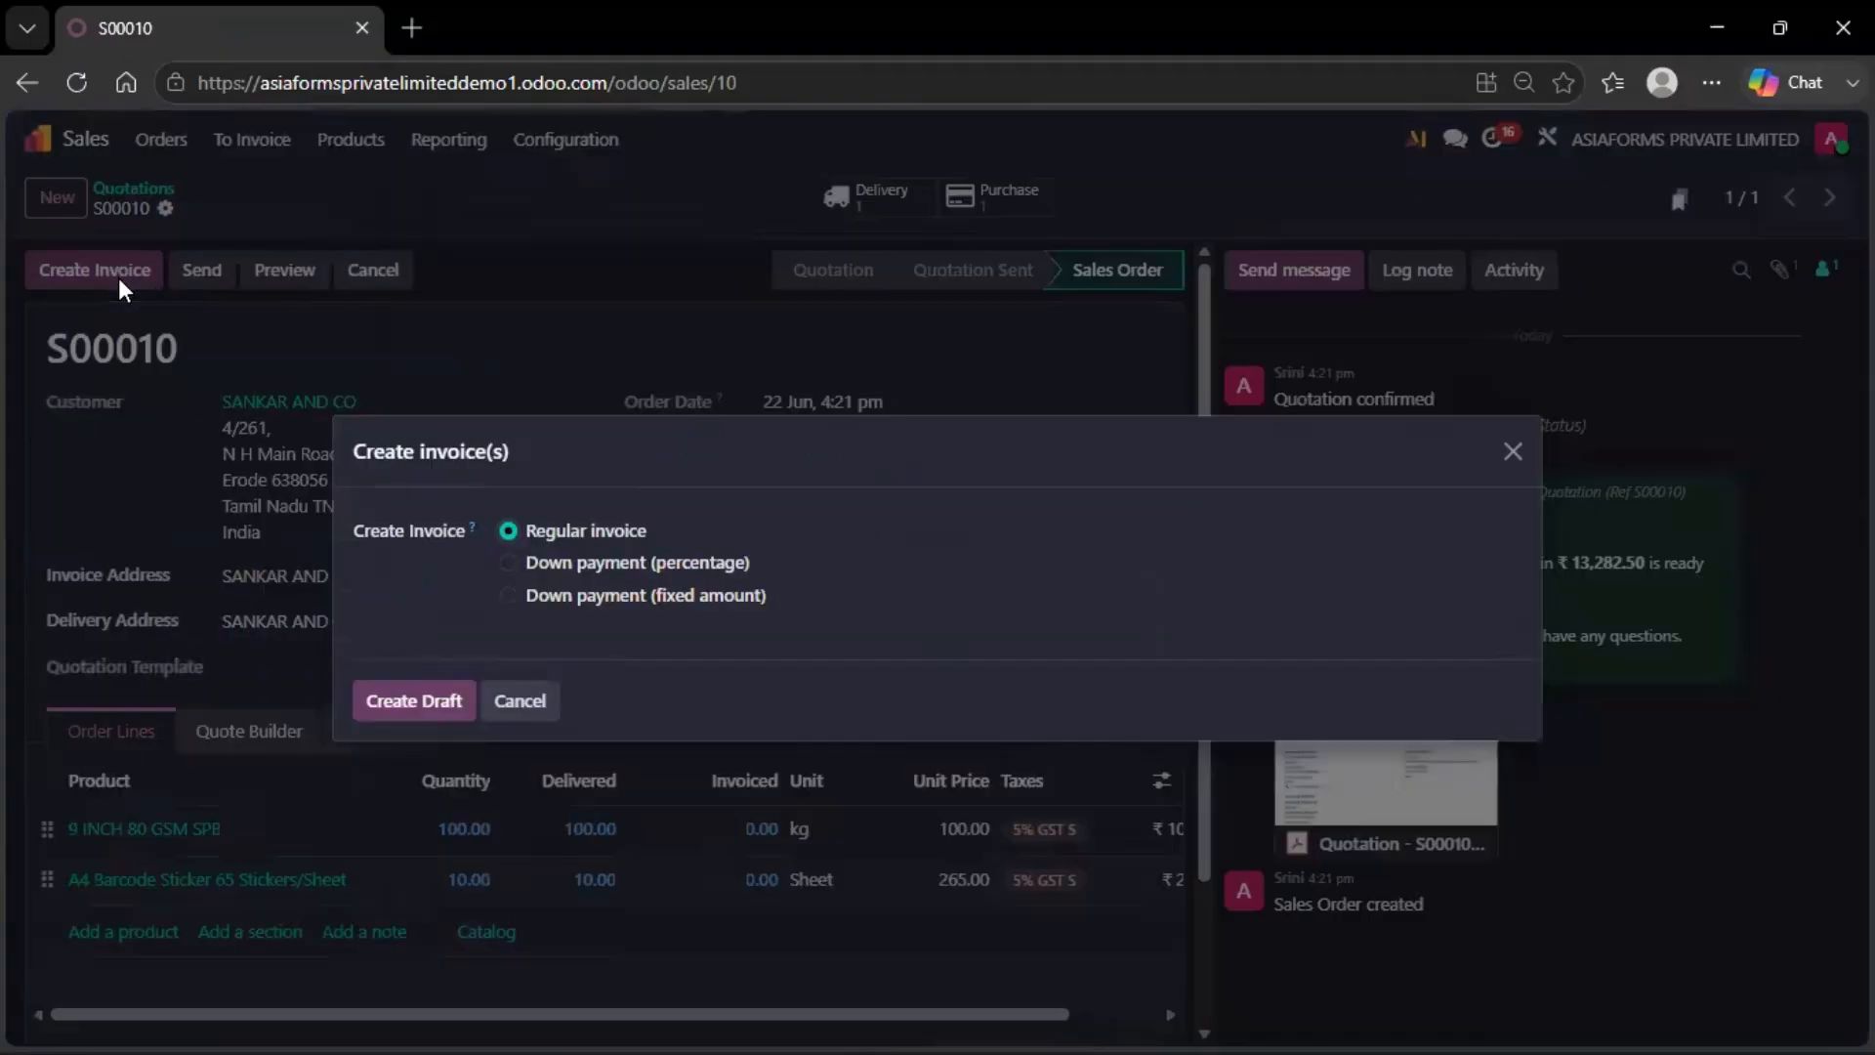
pyautogui.click(430, 696)
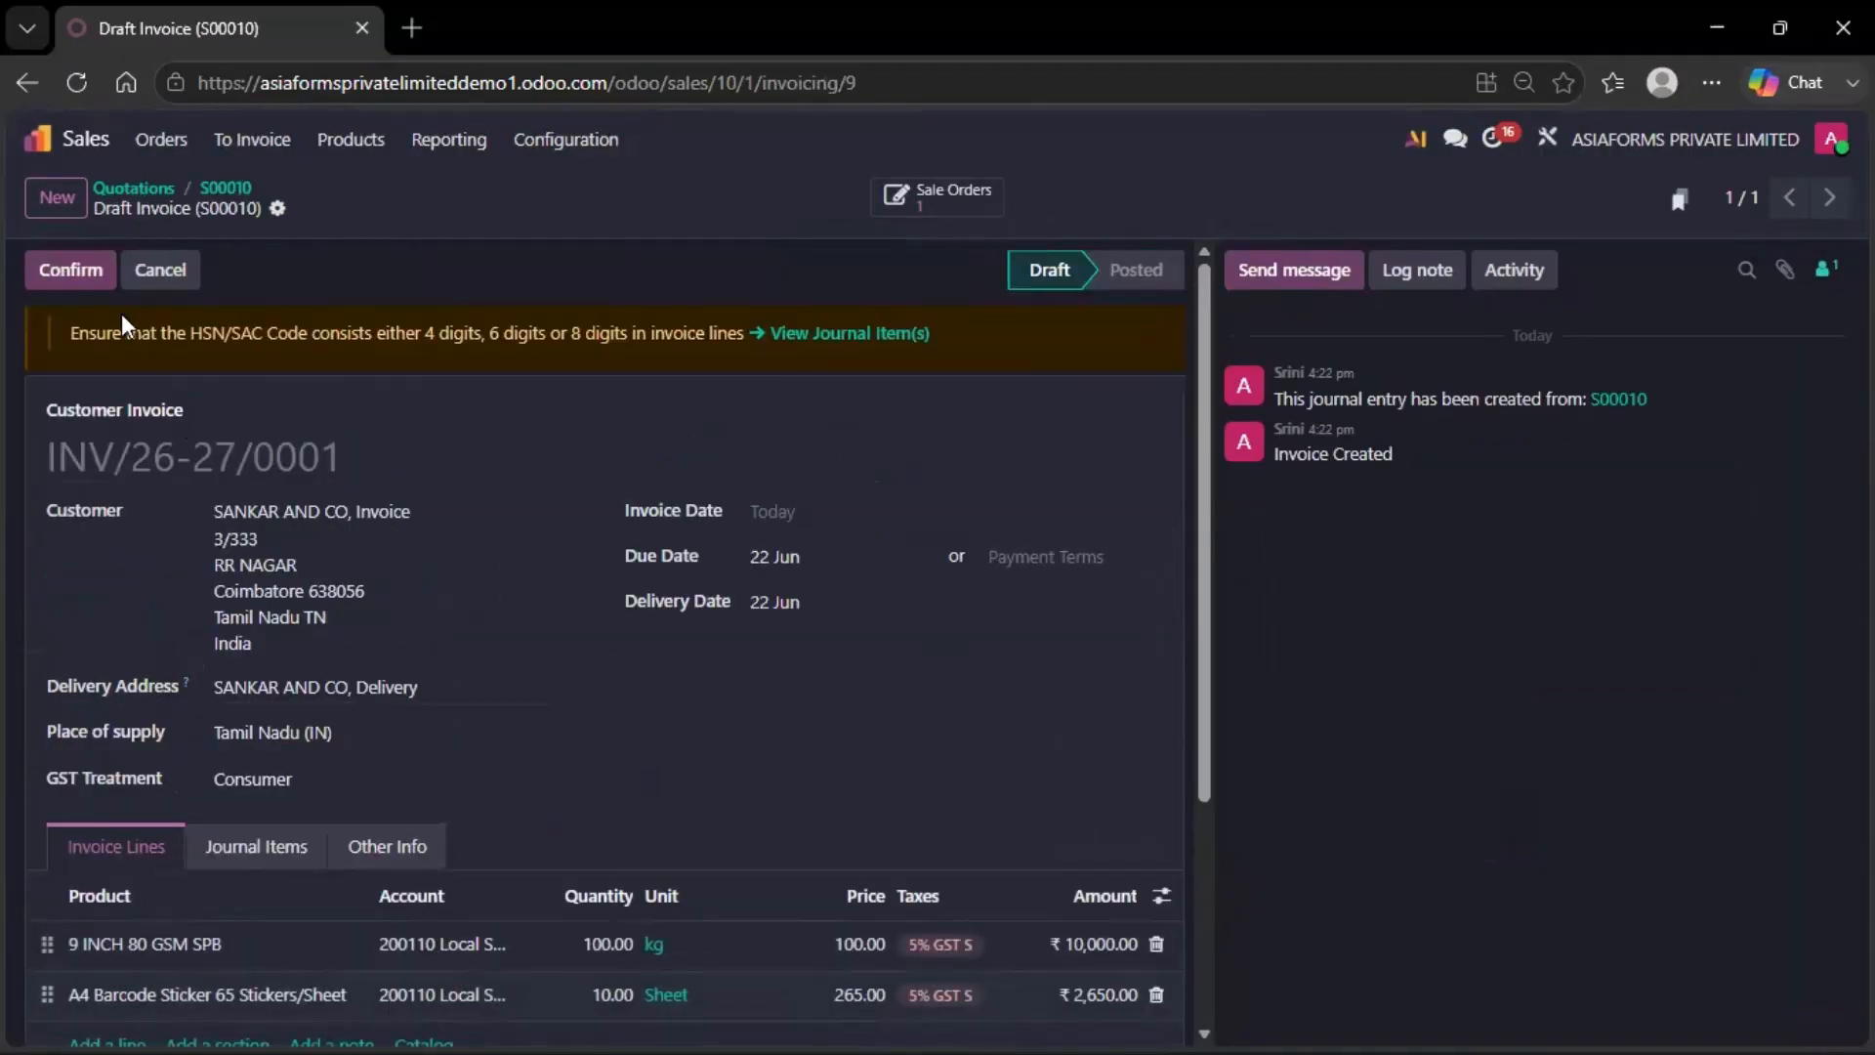
pyautogui.click(88, 272)
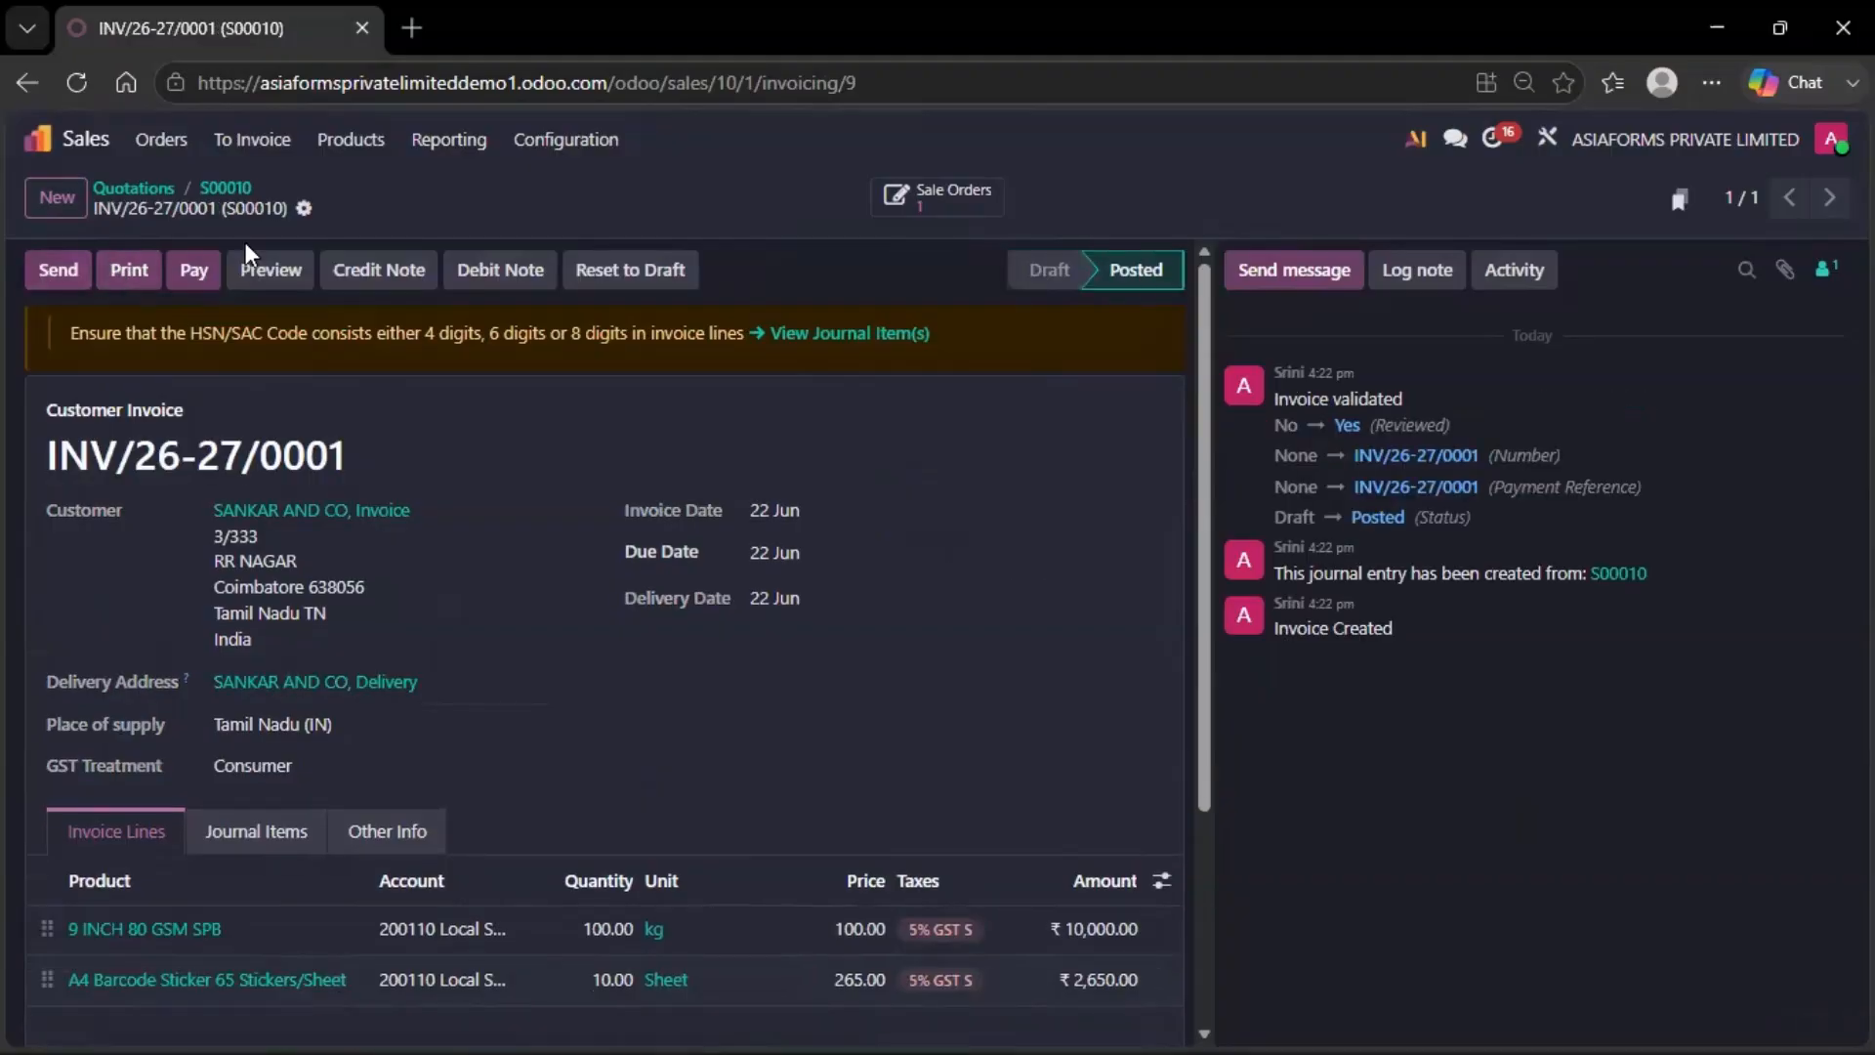
# Download the posted invoice INV/26-27/0001 as a PDF
pyautogui.click(304, 208)
pyautogui.moveTo(332, 255)
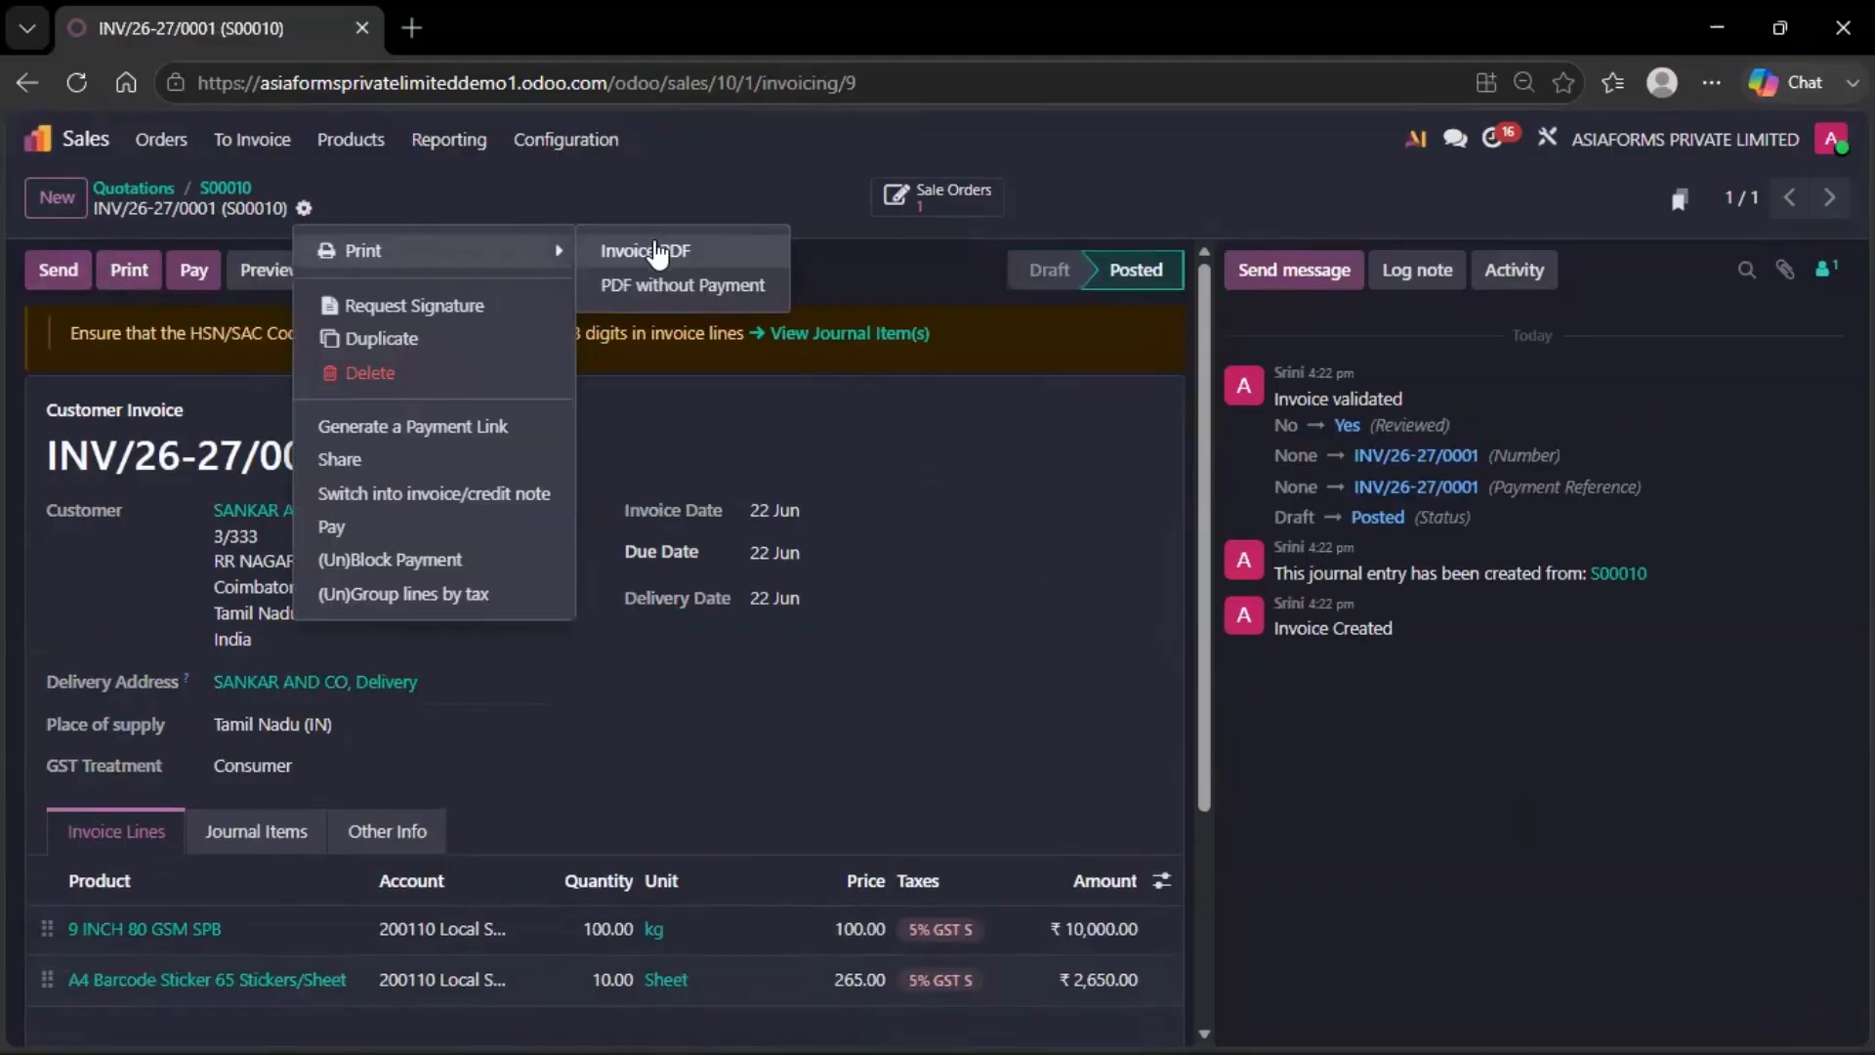
pyautogui.click(650, 252)
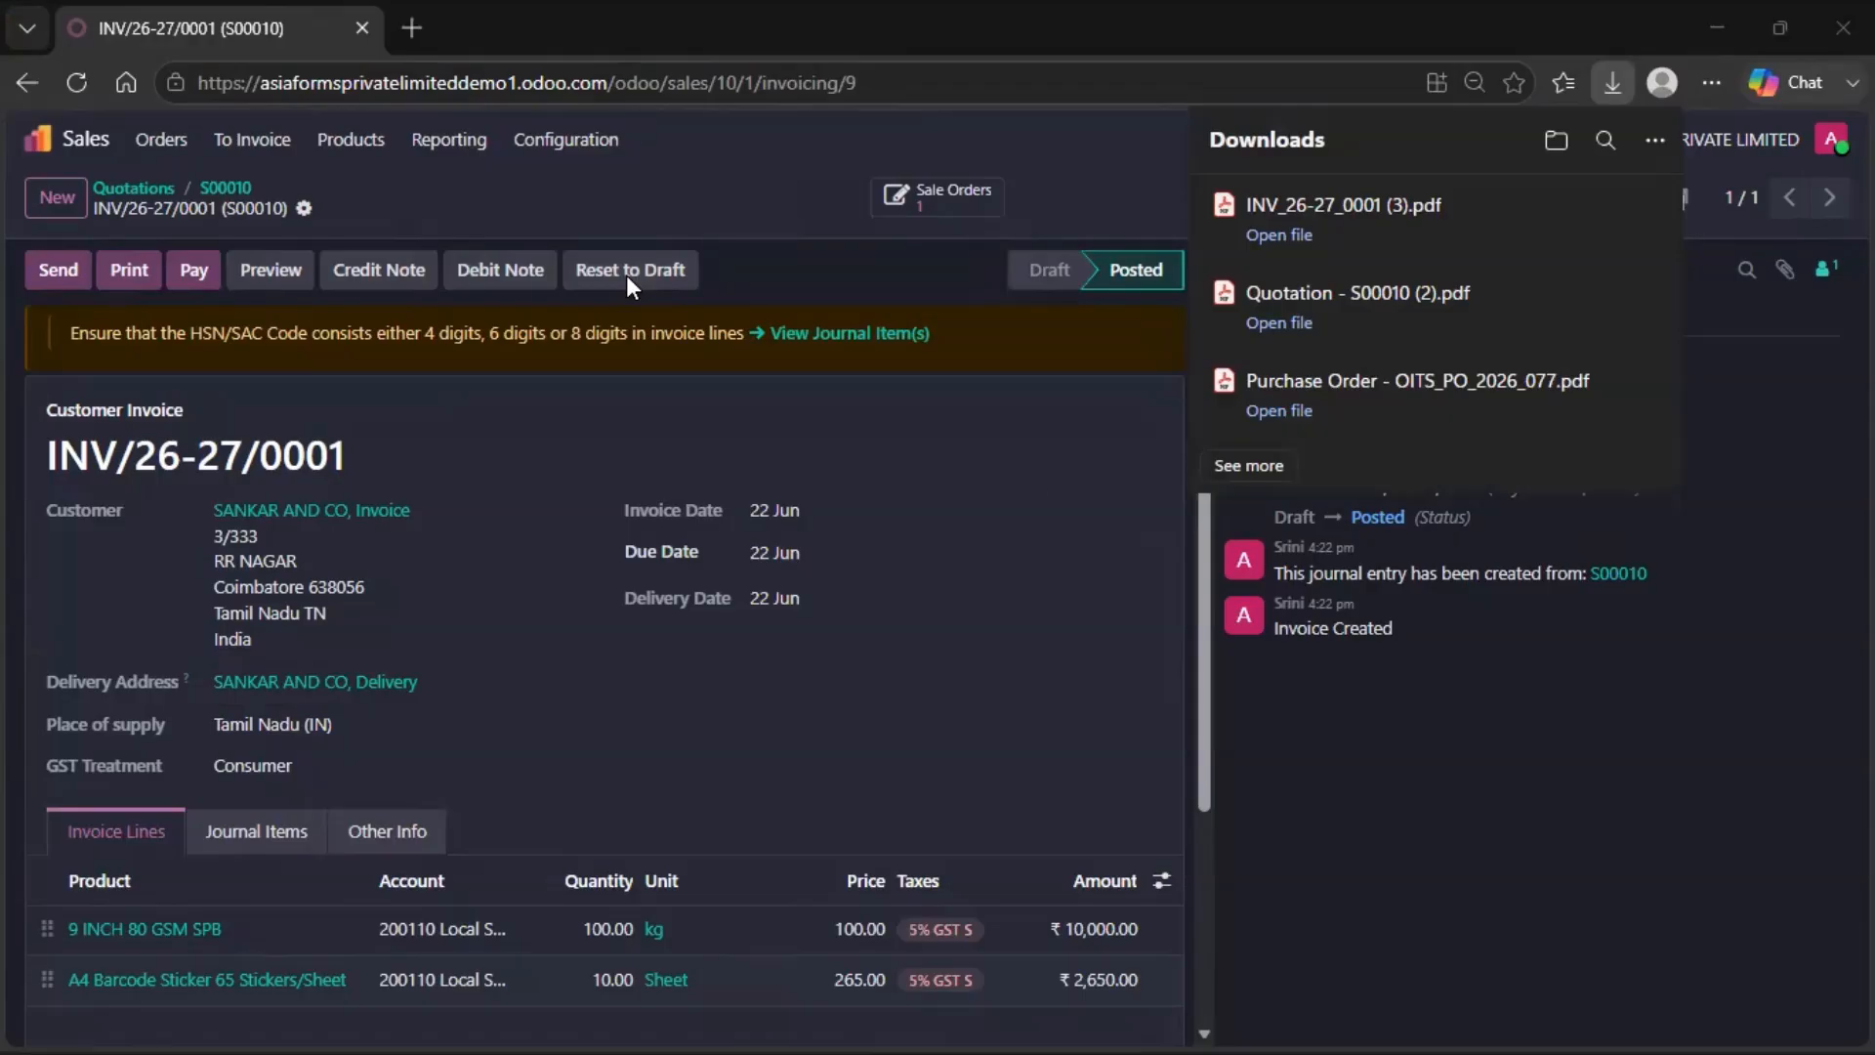
pyautogui.click(1032, 480)
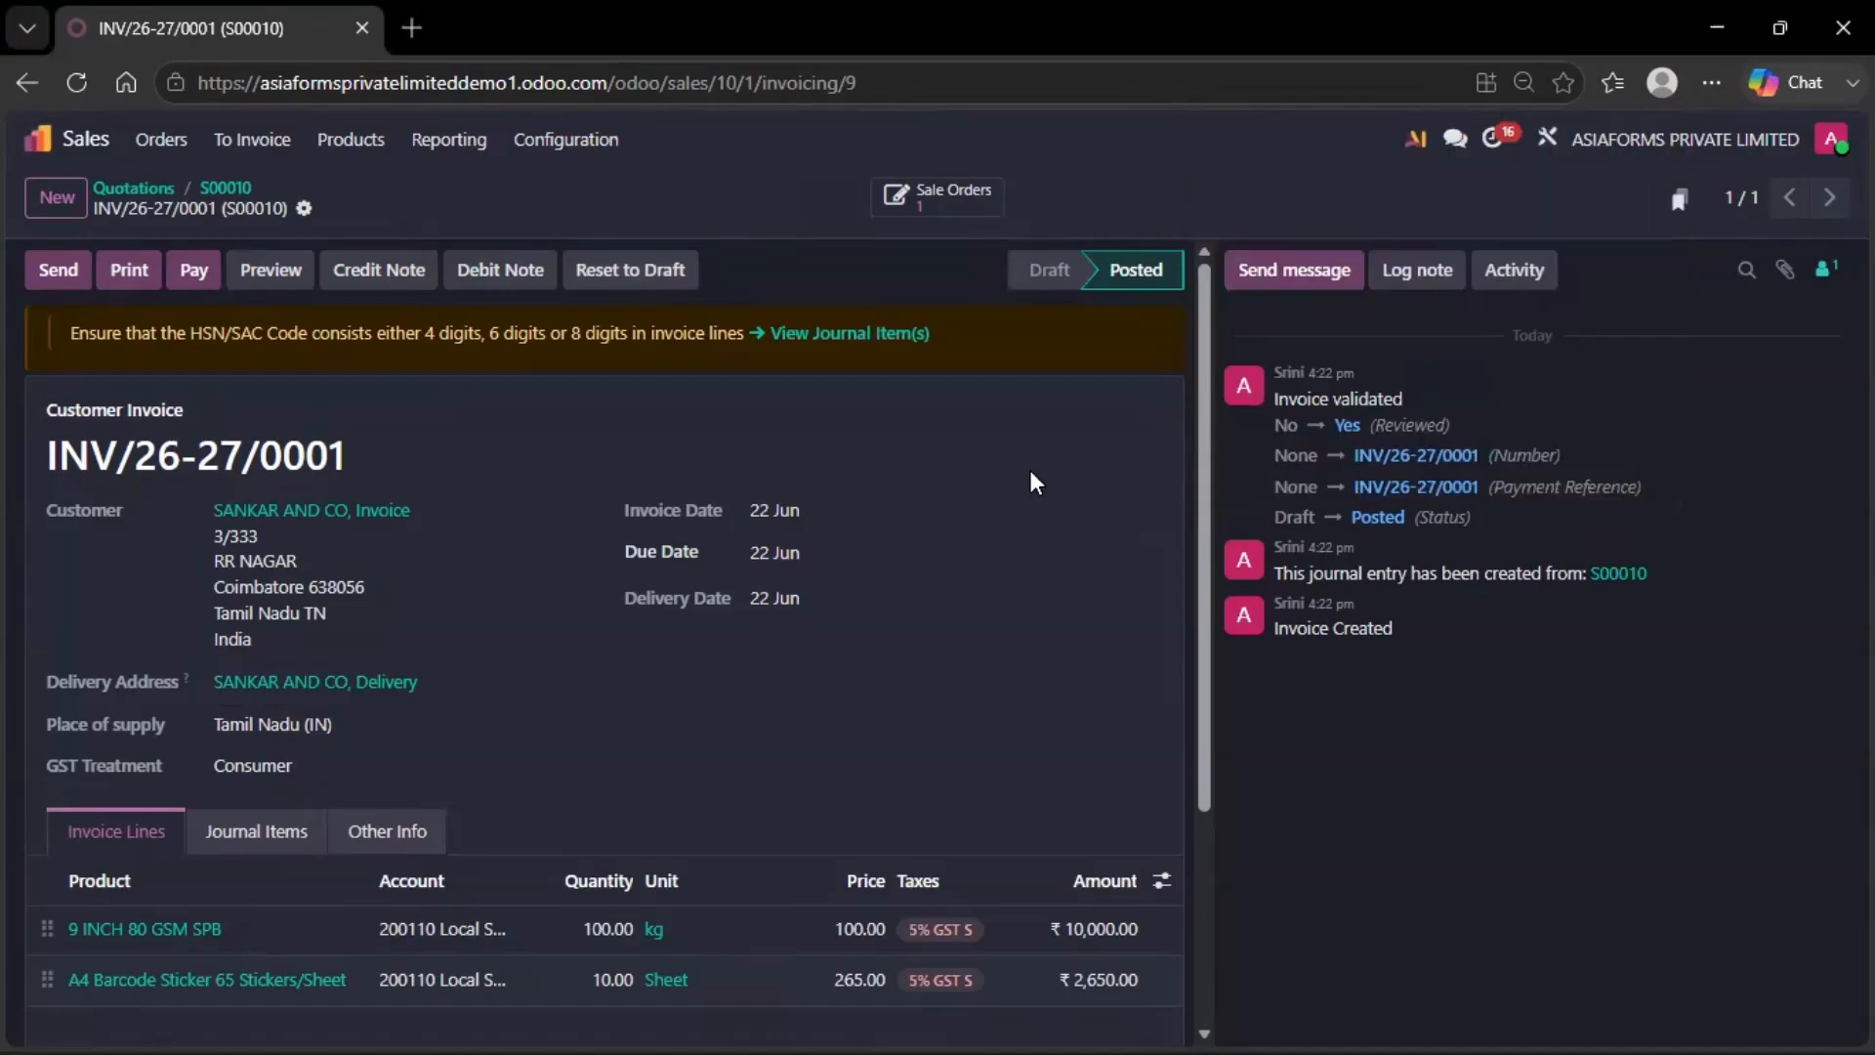